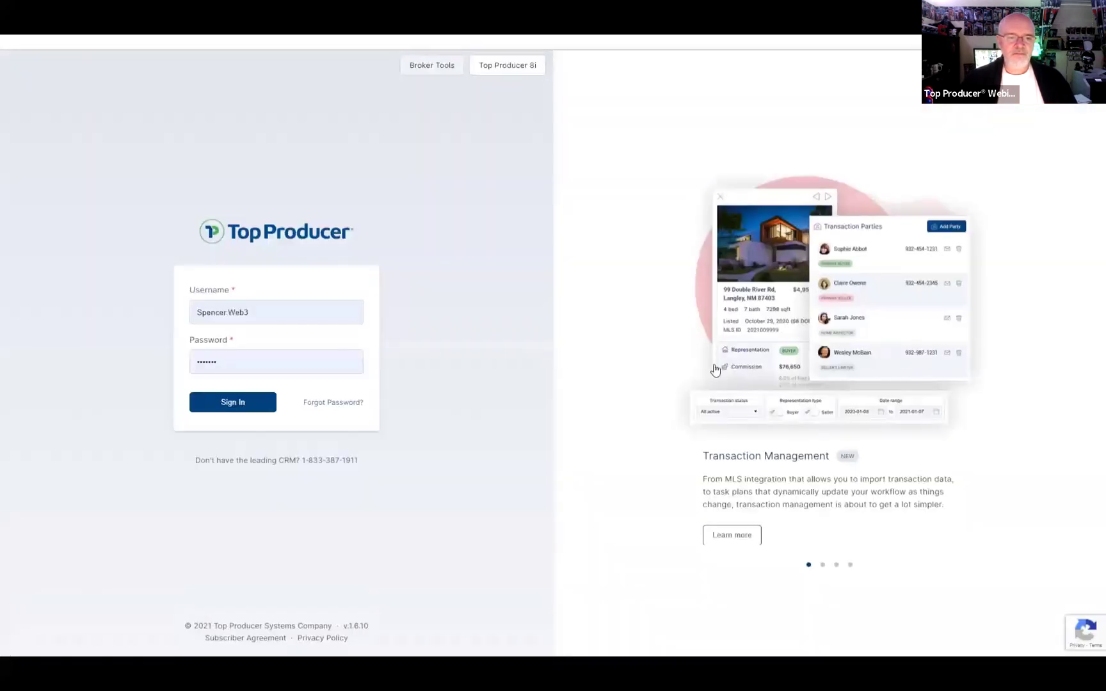
Step: Bring up the Top Producer X sign-in page with the username and password filled in
mouse_move(689, 513)
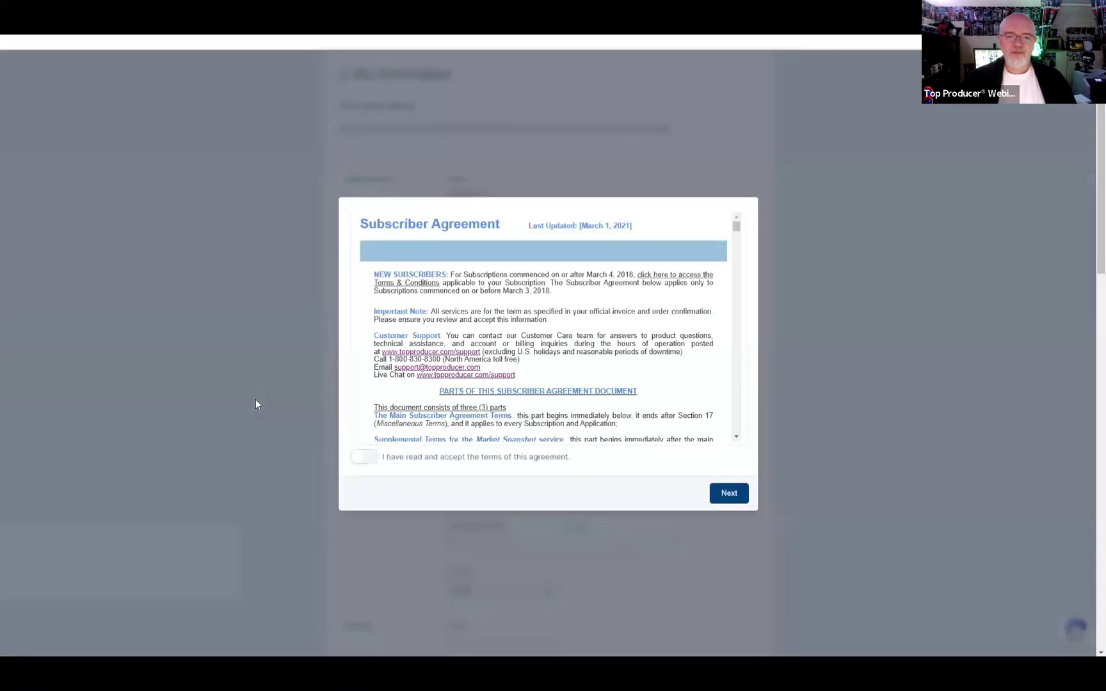
Step: Pause and resume the walkthrough video at the Subscriber Agreement step
click(29, 624)
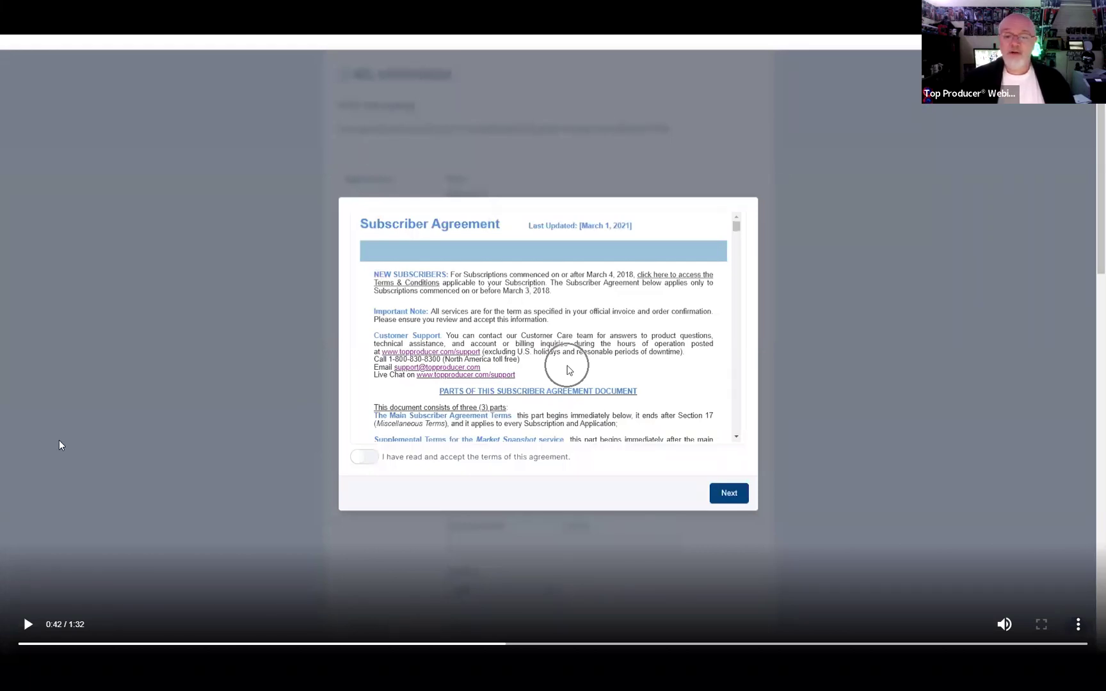
click(28, 625)
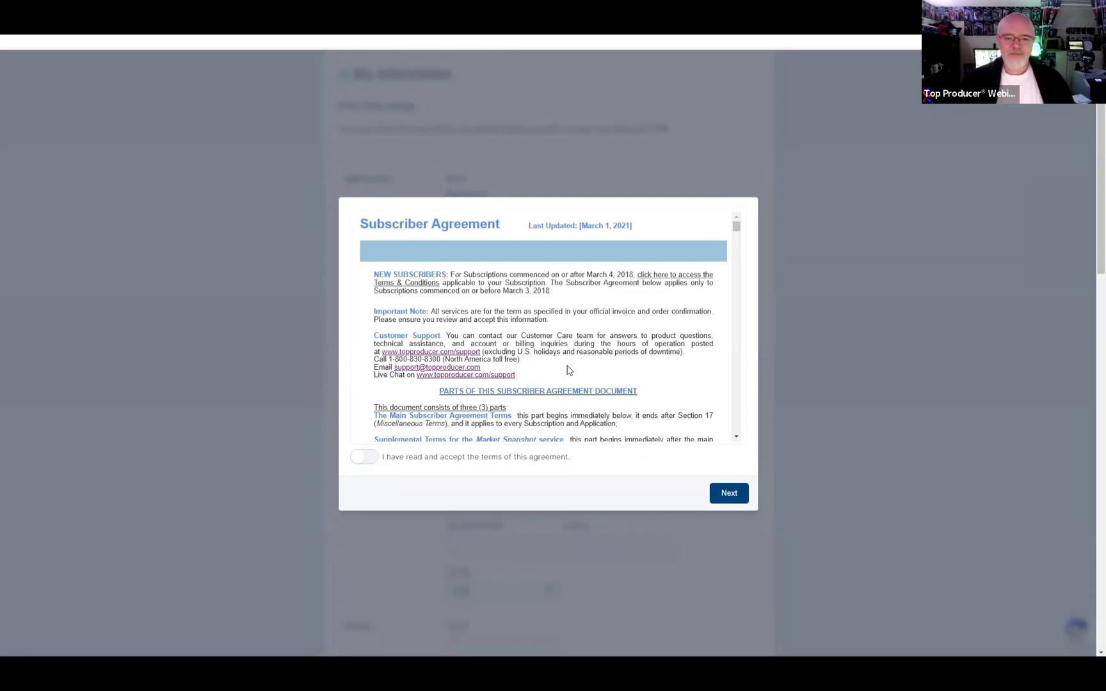
mouse_move(88, 487)
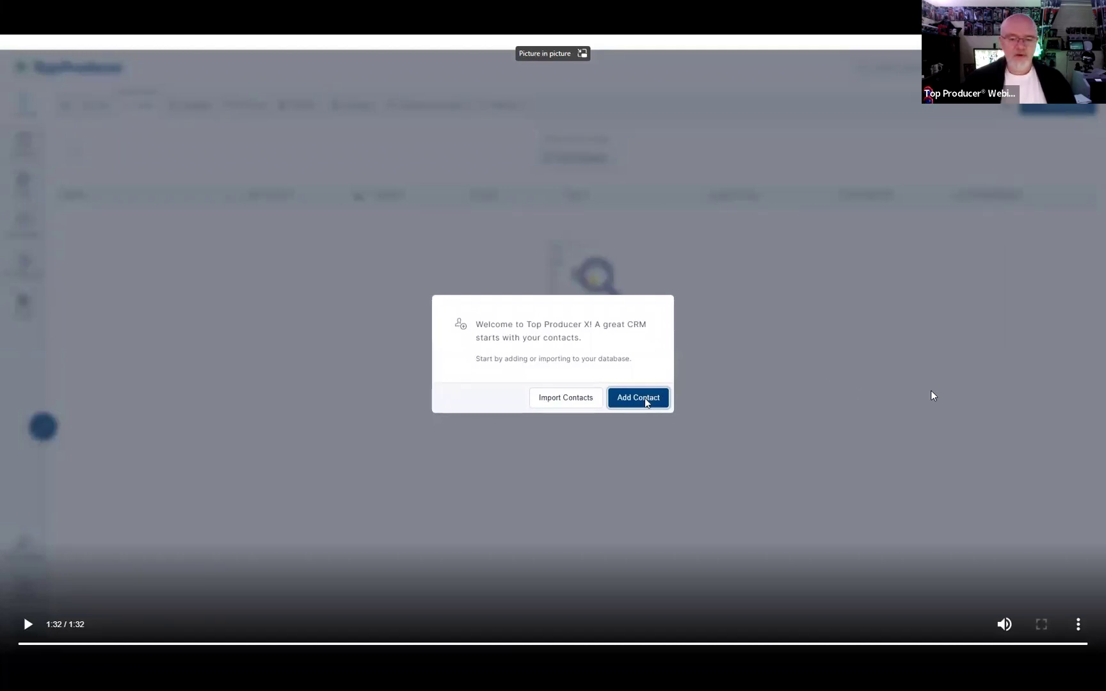
Step: Step through the foundation and login slides, then return to the Top Producer X contacts page
key(Right)
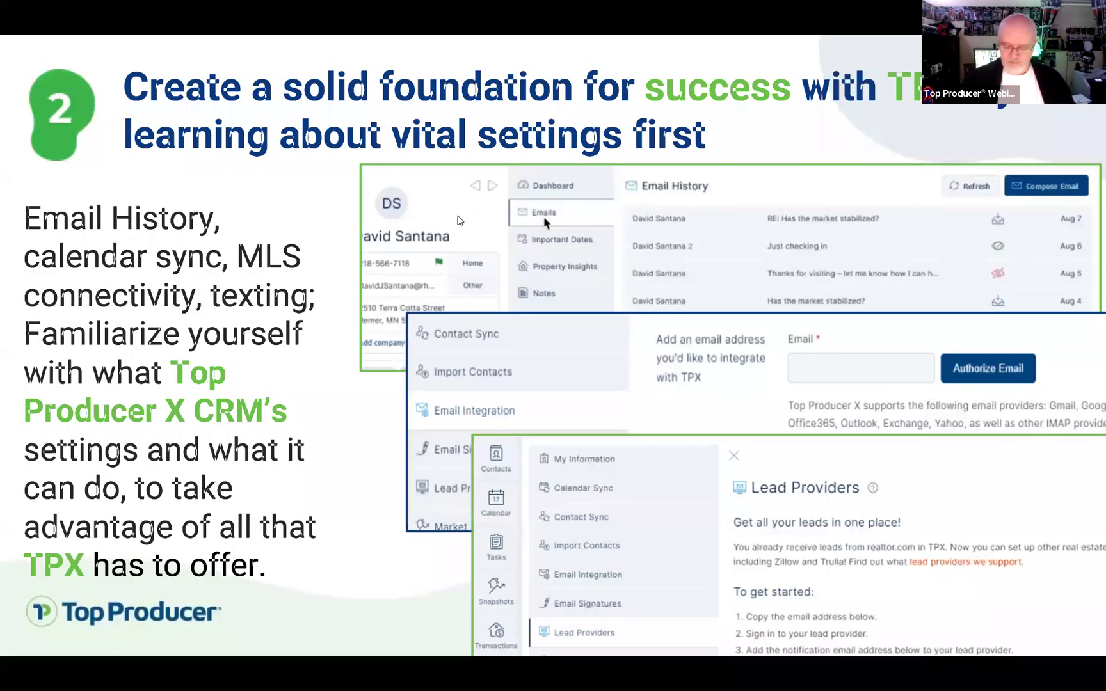
key(Right)
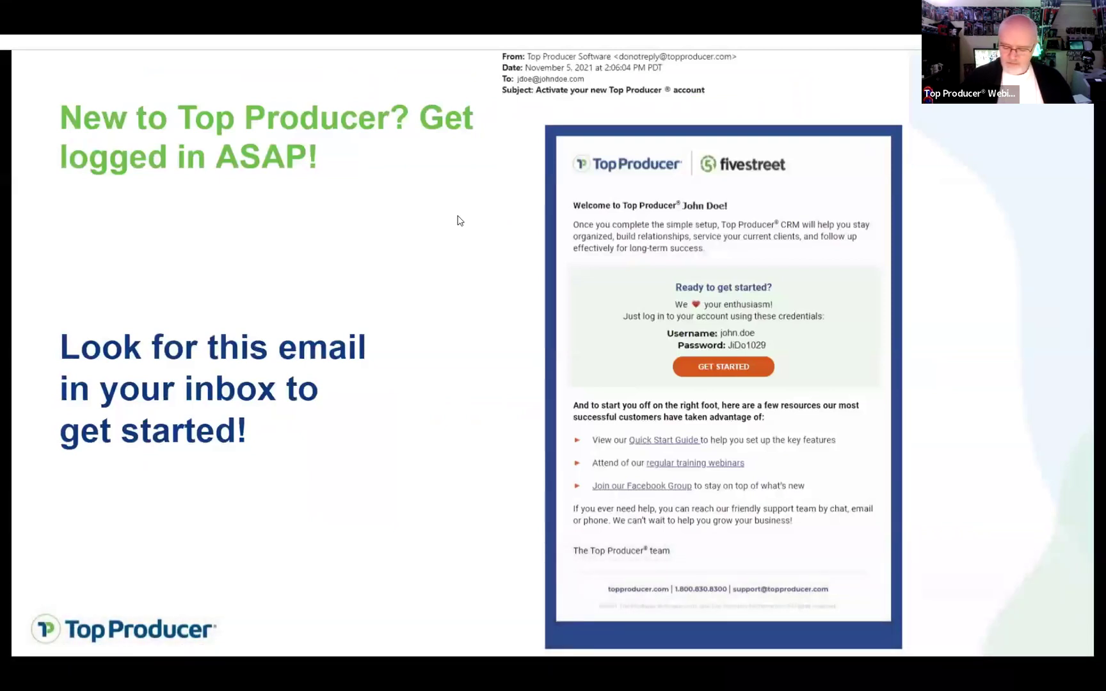
key(Left)
key(alt+Tab)
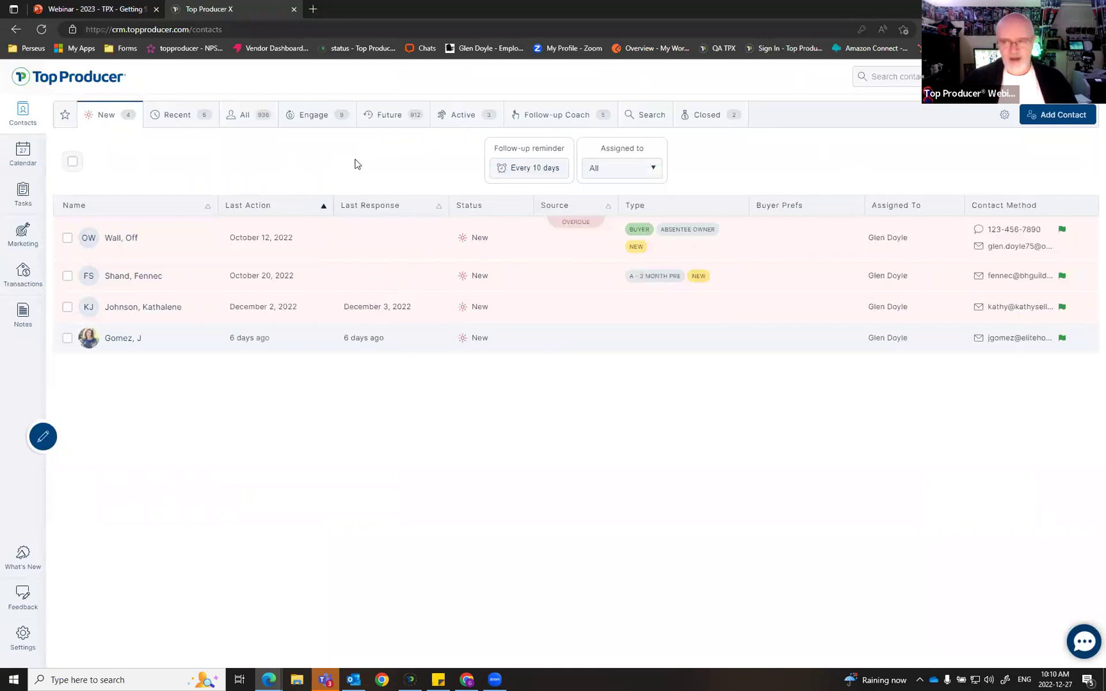
Step: Start a new contact and enter a test first and last name, replacing the initial ones
click(1062, 116)
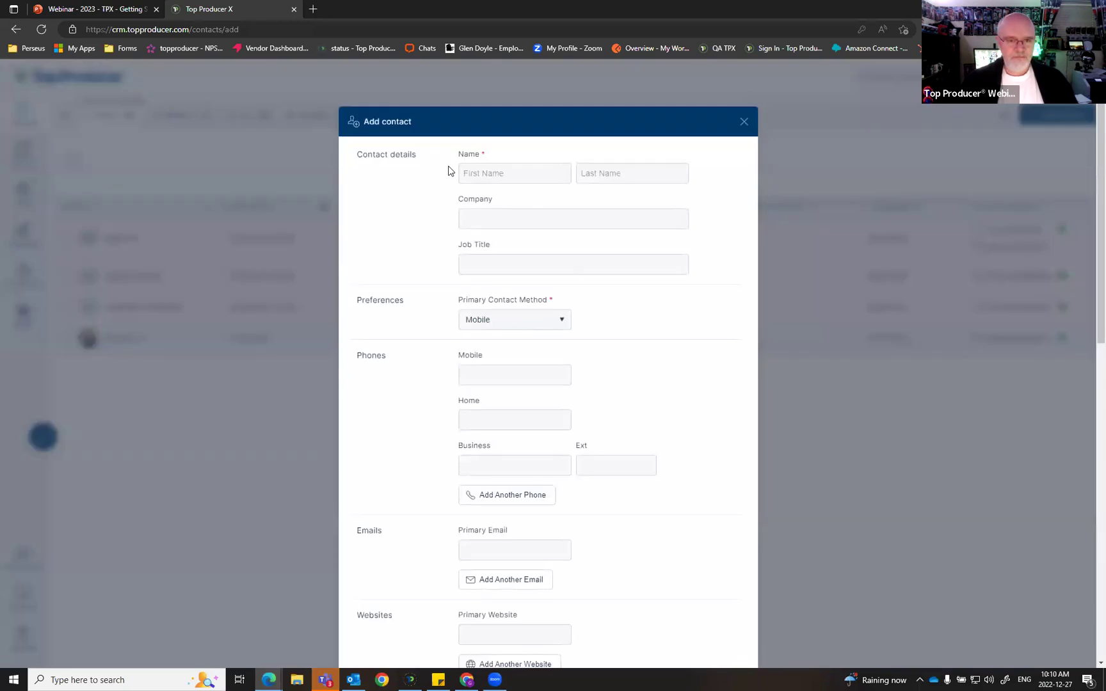
click(512, 173)
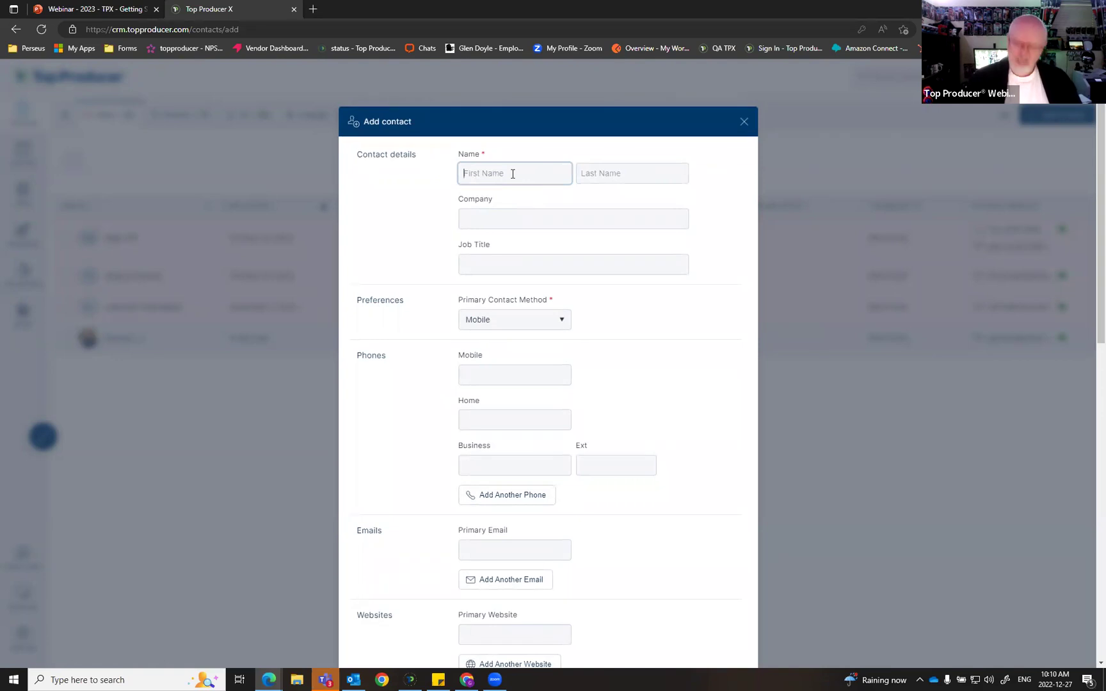
key(Tab)
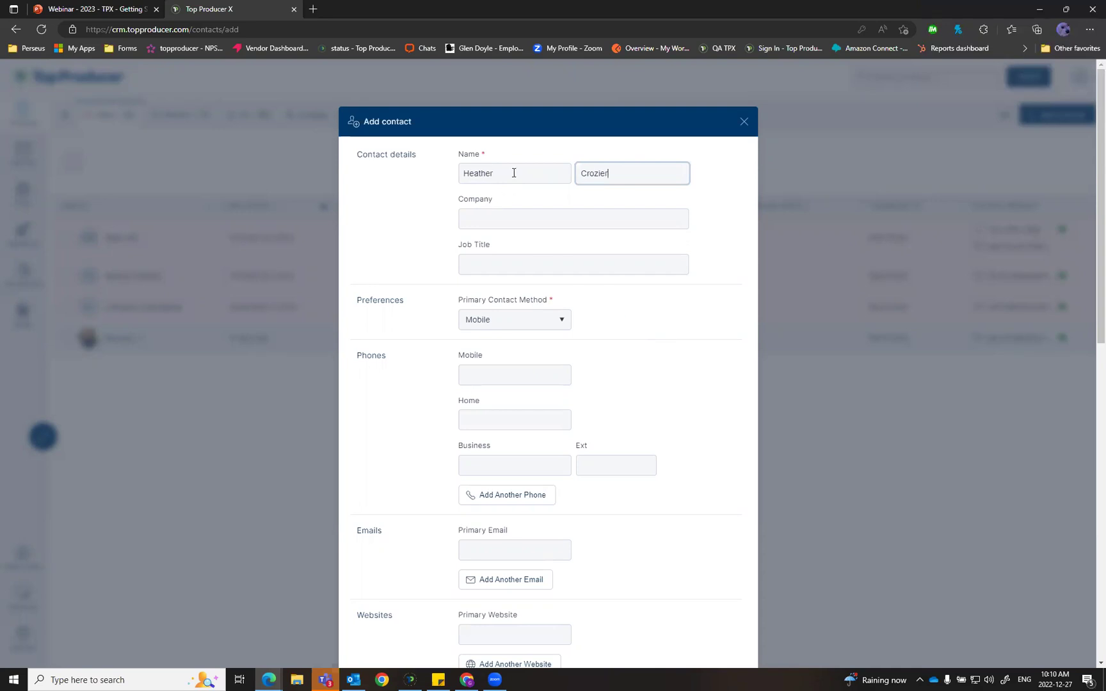
drag(505, 173, 287, 161)
text(Glen)
key(Tab)
text(Testing)
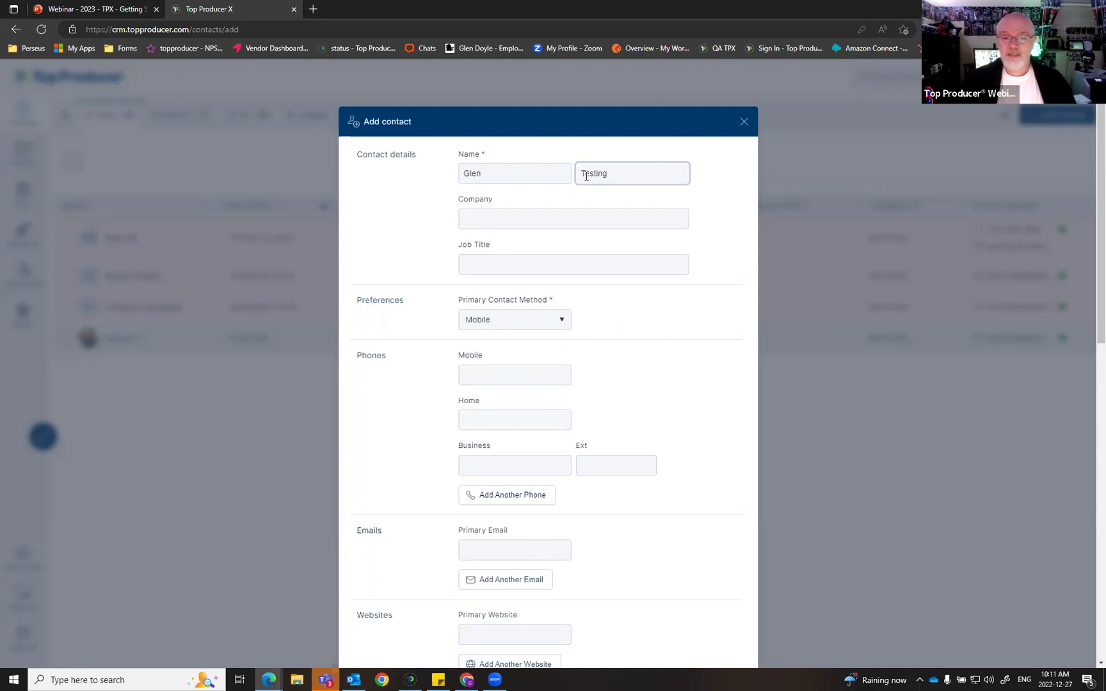
Step: Make Email the primary contact method and enter the contact's primary e-mail address
click(561, 320)
click(503, 367)
scroll(595, 323, down, 4)
click(505, 277)
text(glen)
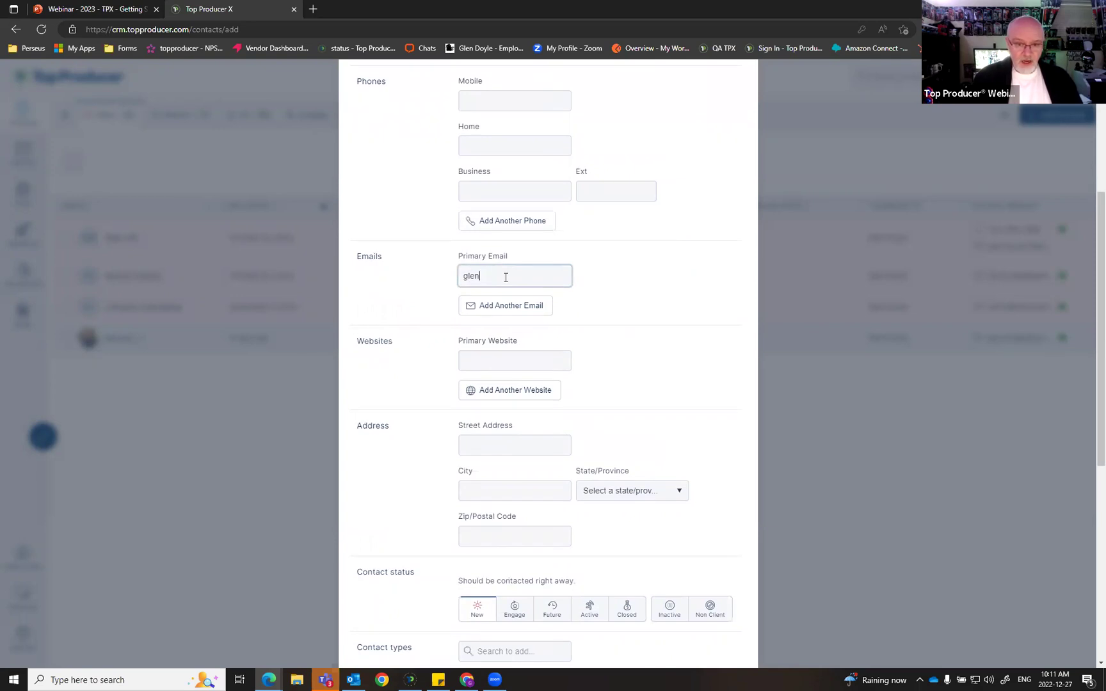
text(.doyle@te)
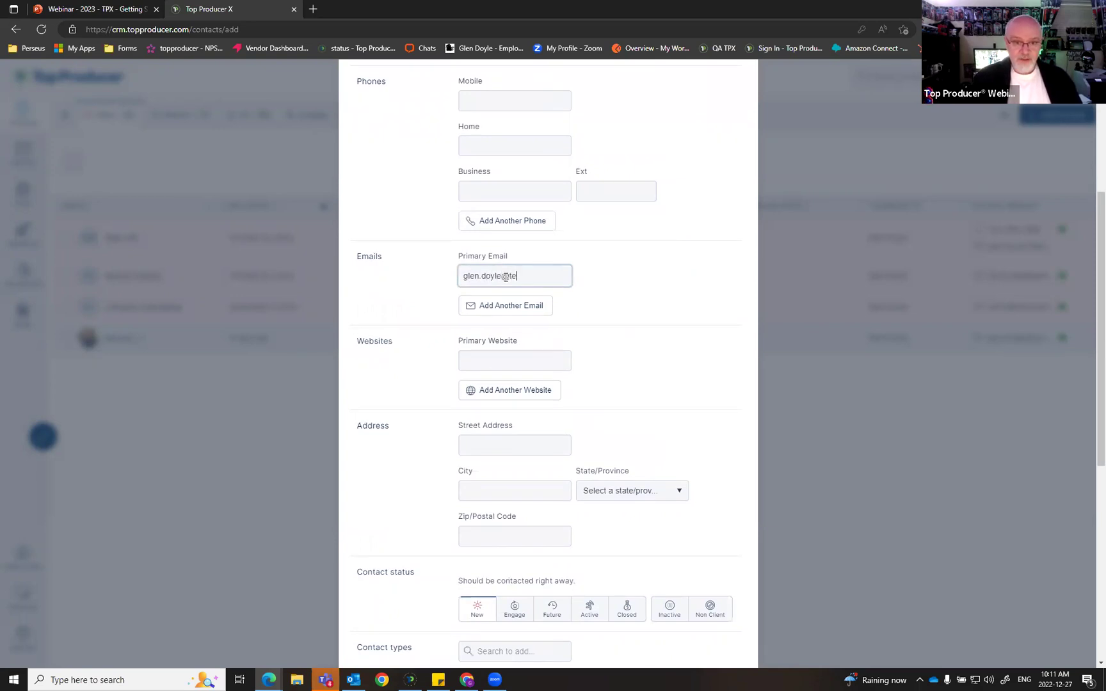
text(st.com)
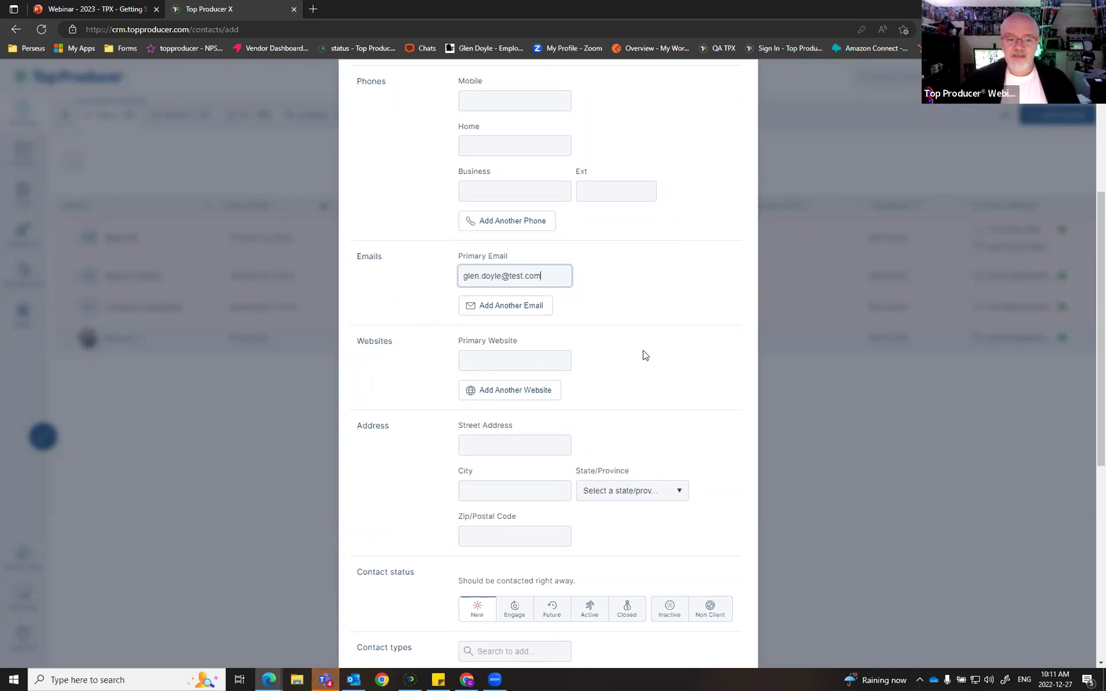
scroll(642, 355, down, 4)
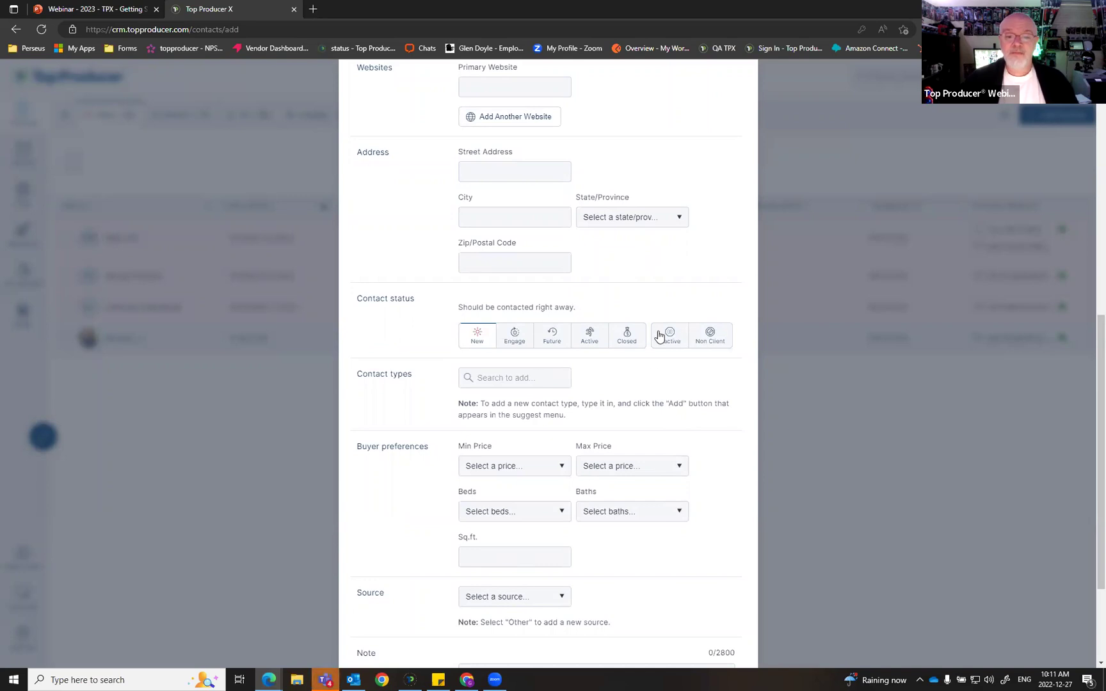
Step: Try the Non Client and New statuses, then set the contact status to Engage
click(716, 341)
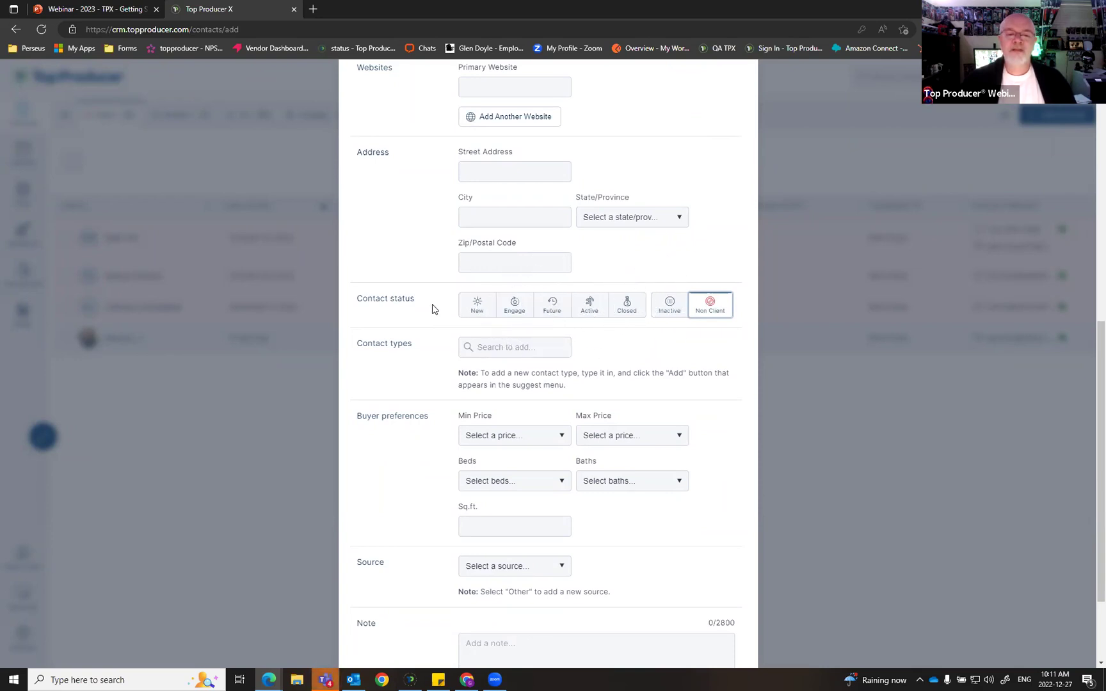
click(476, 308)
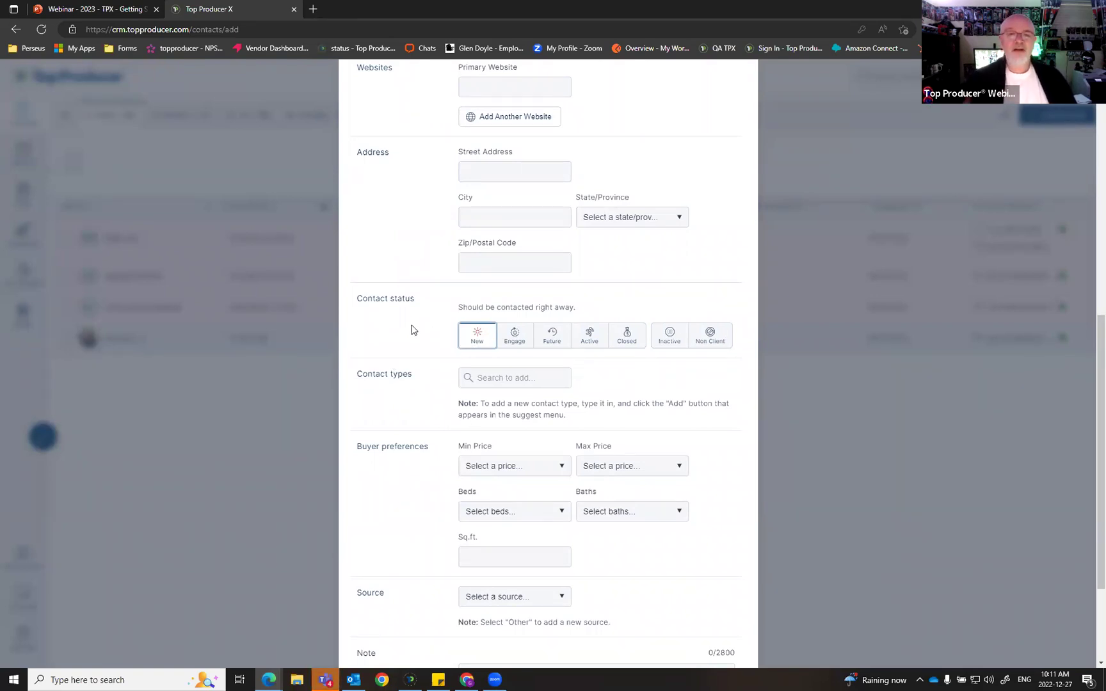
click(509, 337)
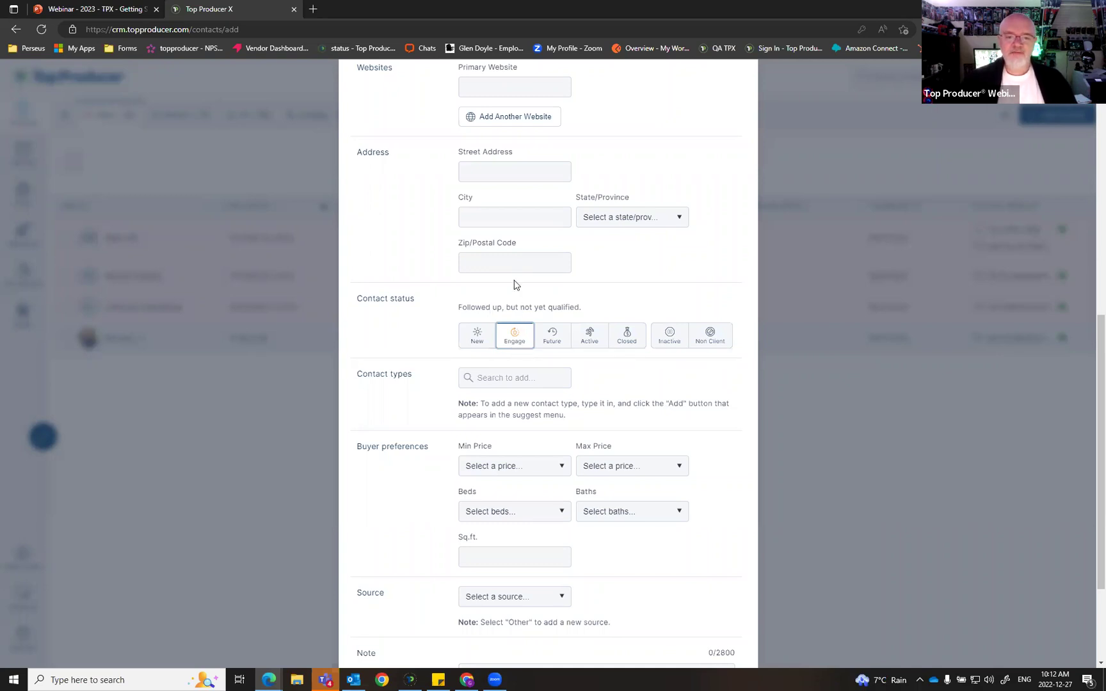
Step: Try the Future and Active statuses, then set the contact status to Closed
key(ctrl)
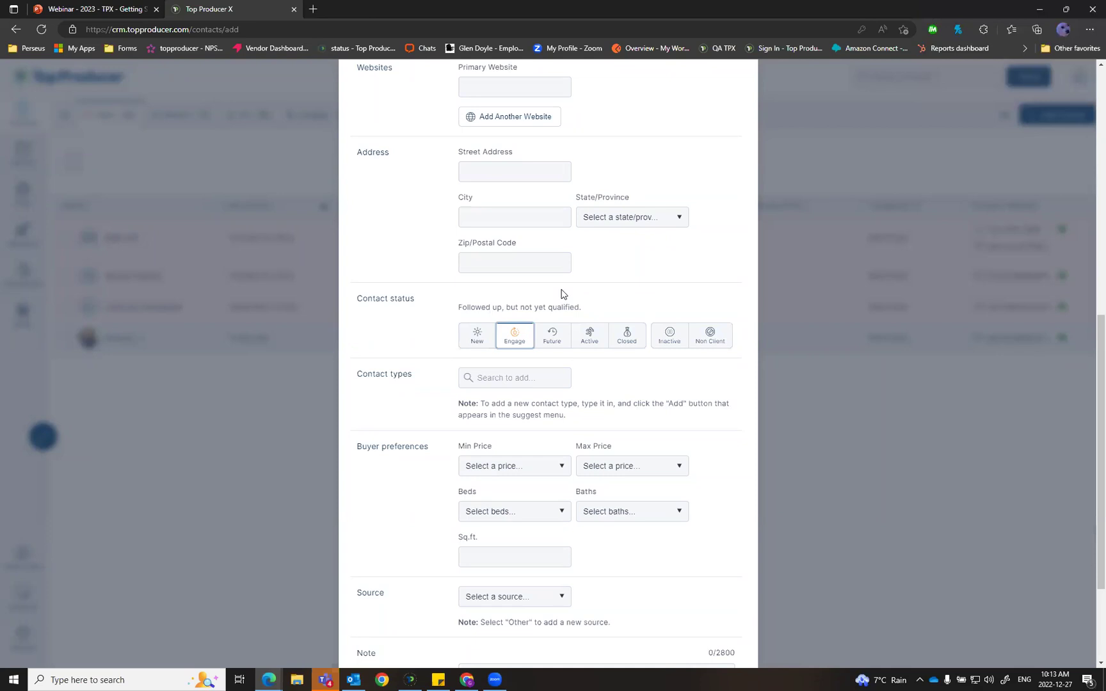
click(555, 339)
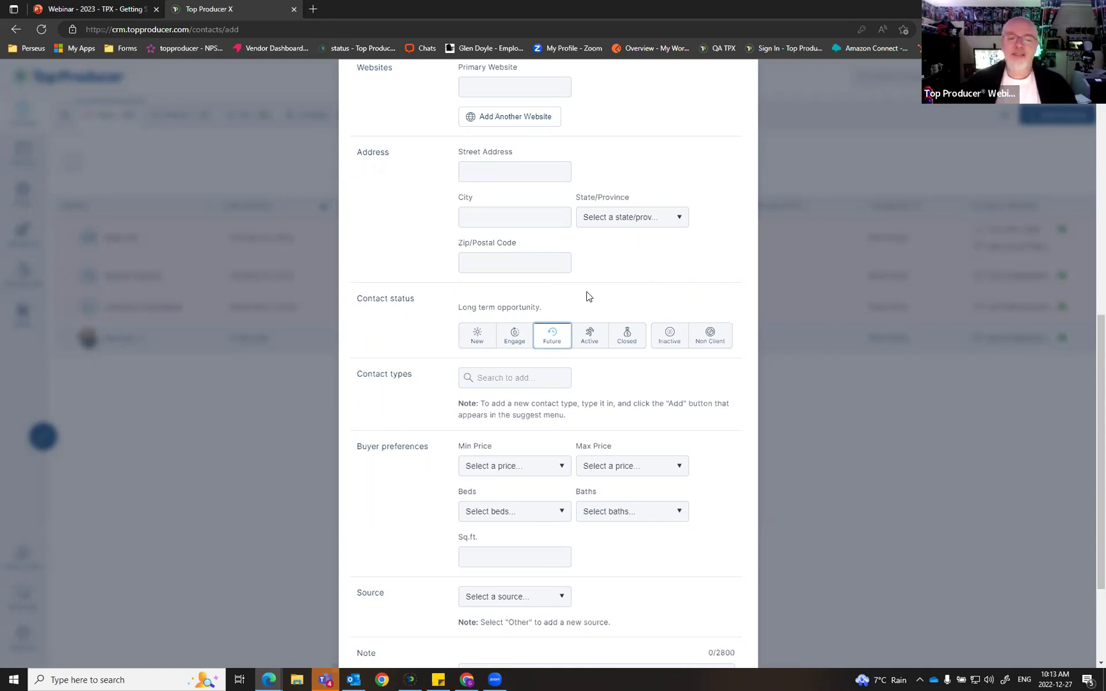
click(590, 339)
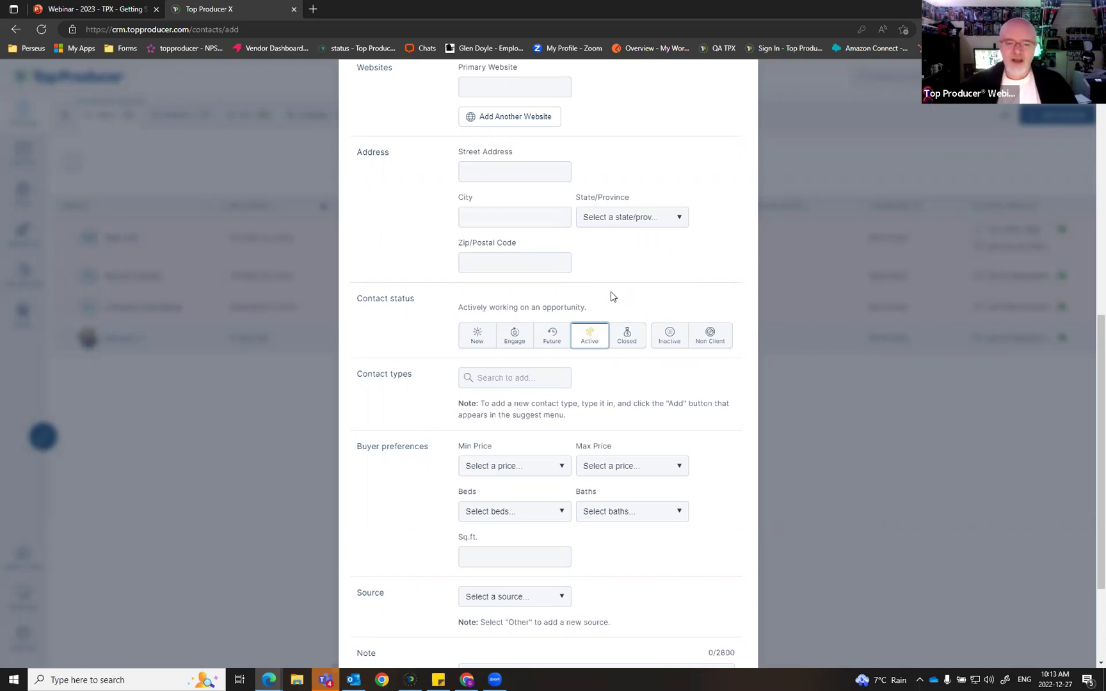
click(630, 334)
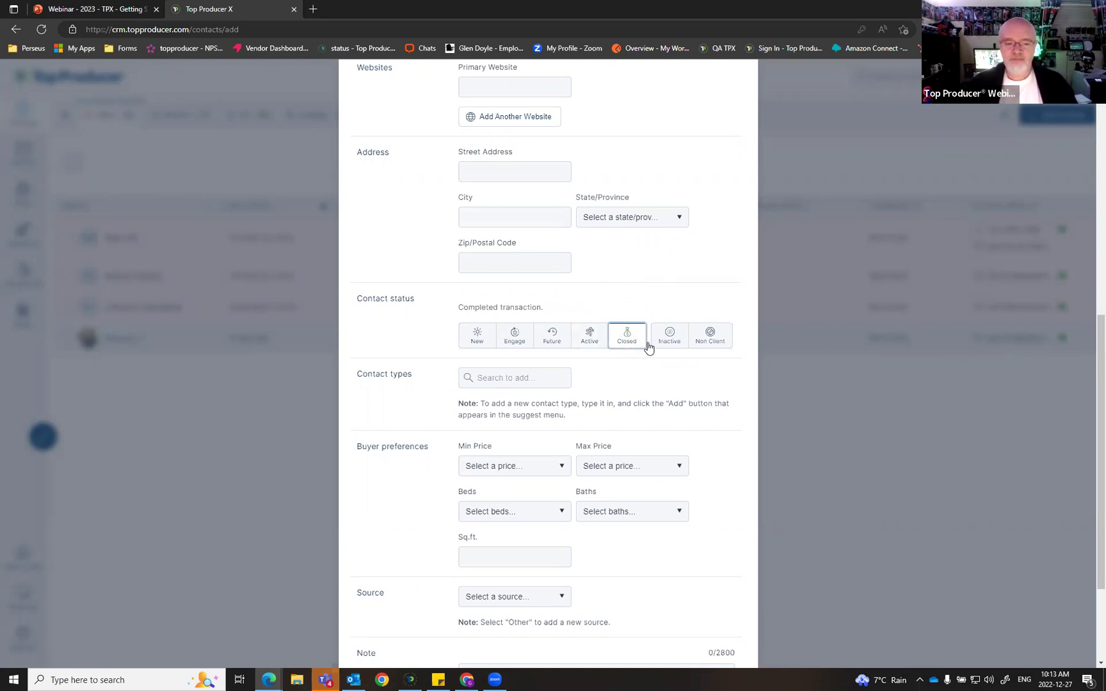
click(508, 378)
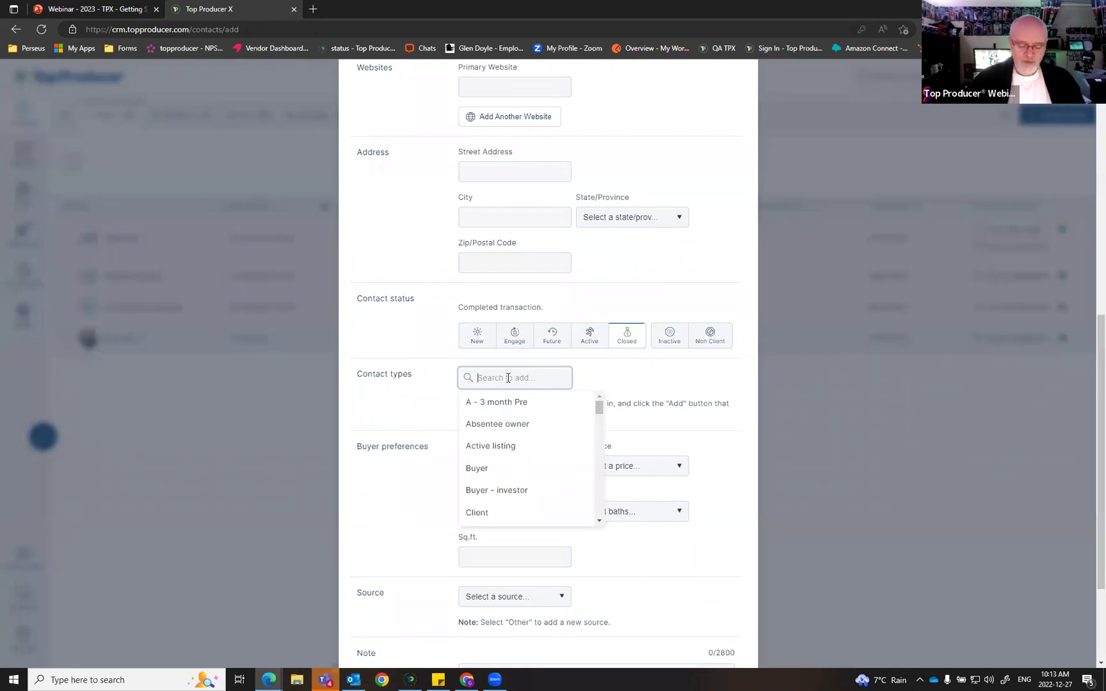
Step: Add Motivated Seller as a contact type tag
text(Motivated Seller)
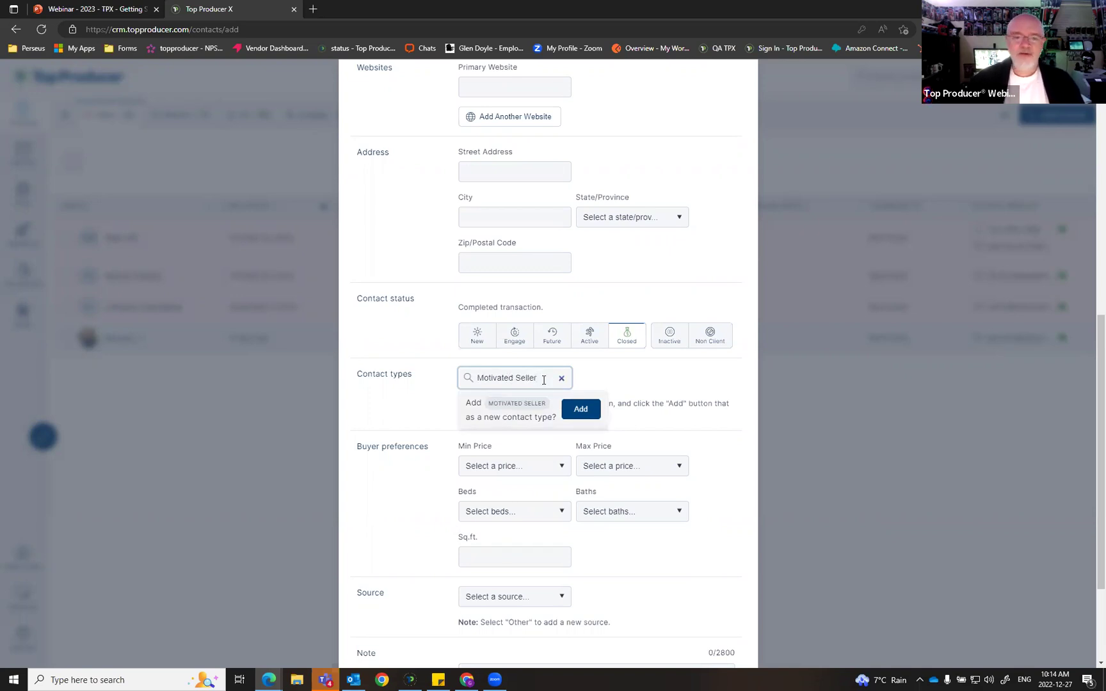
click(581, 409)
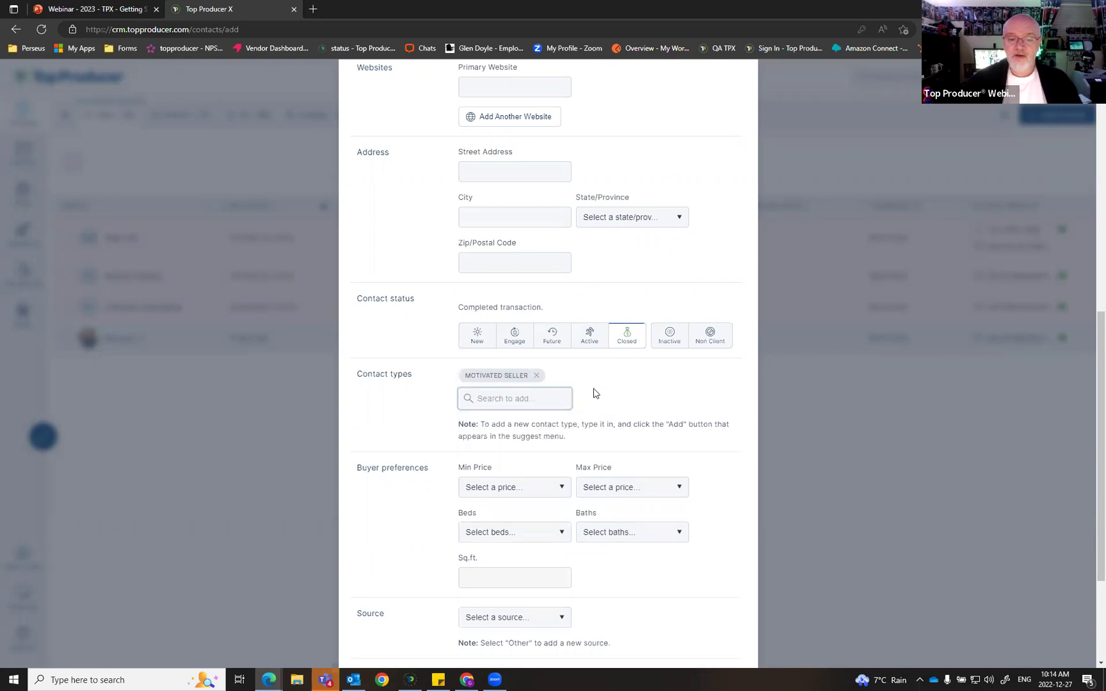
Step: Scroll the contact type suggestions down to Seller and add it as a tag
click(511, 400)
scroll(548, 447, down, 1)
scroll(500, 451, down, 1)
scroll(531, 487, down, 2)
scroll(531, 477, down, 2)
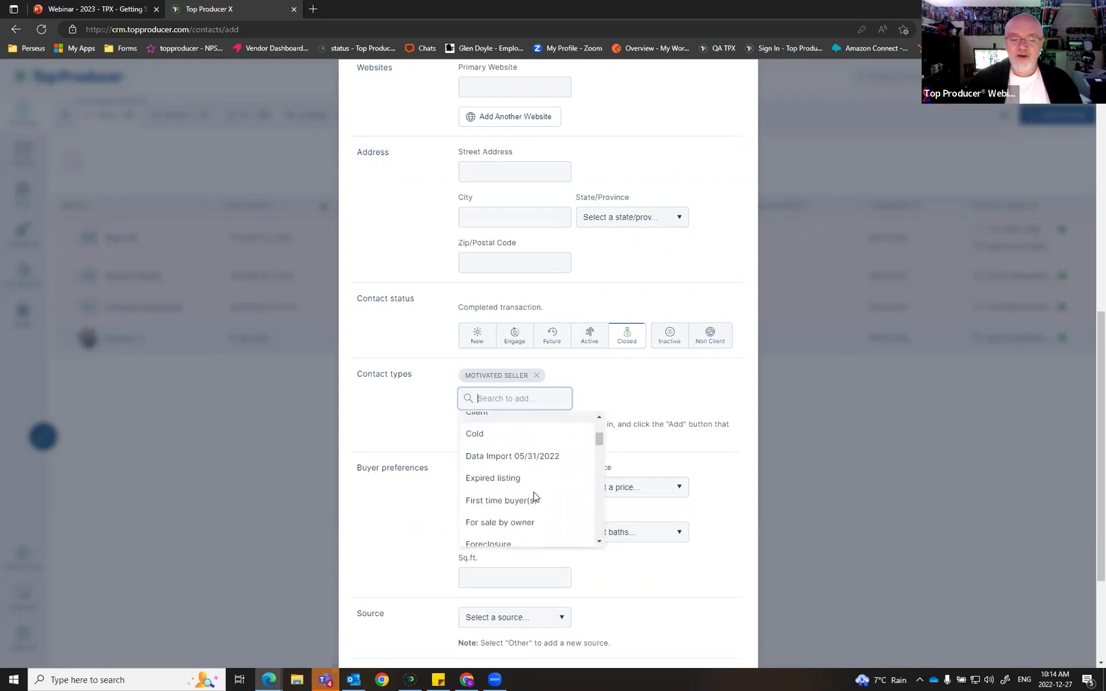
scroll(539, 486, down, 1)
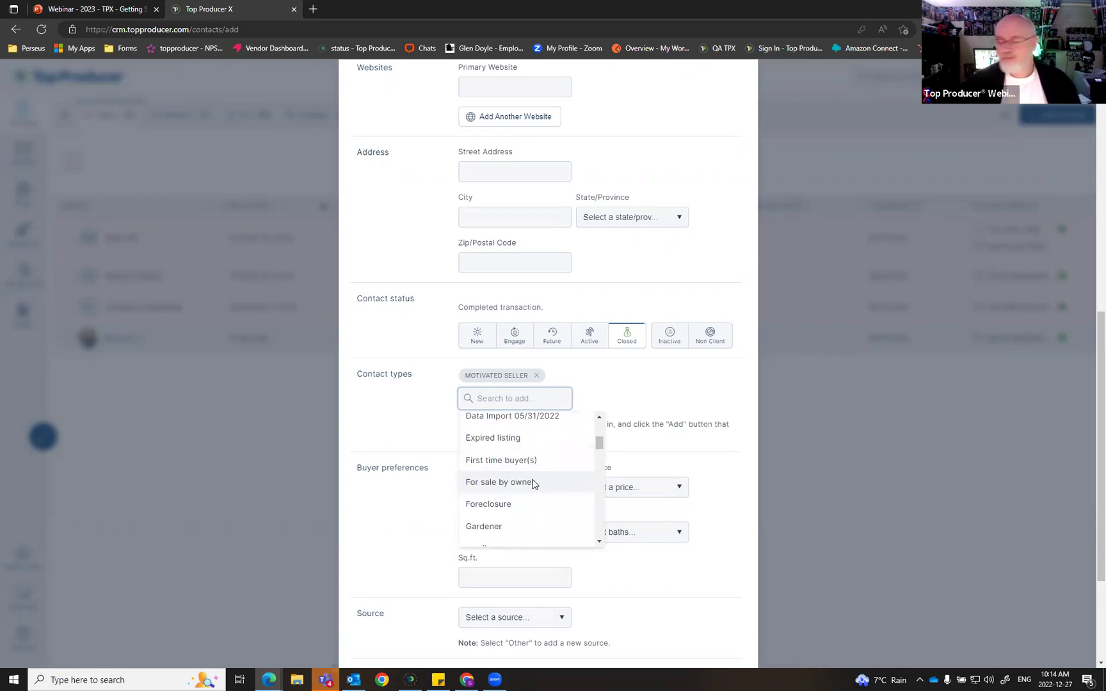
scroll(530, 491, down, 2)
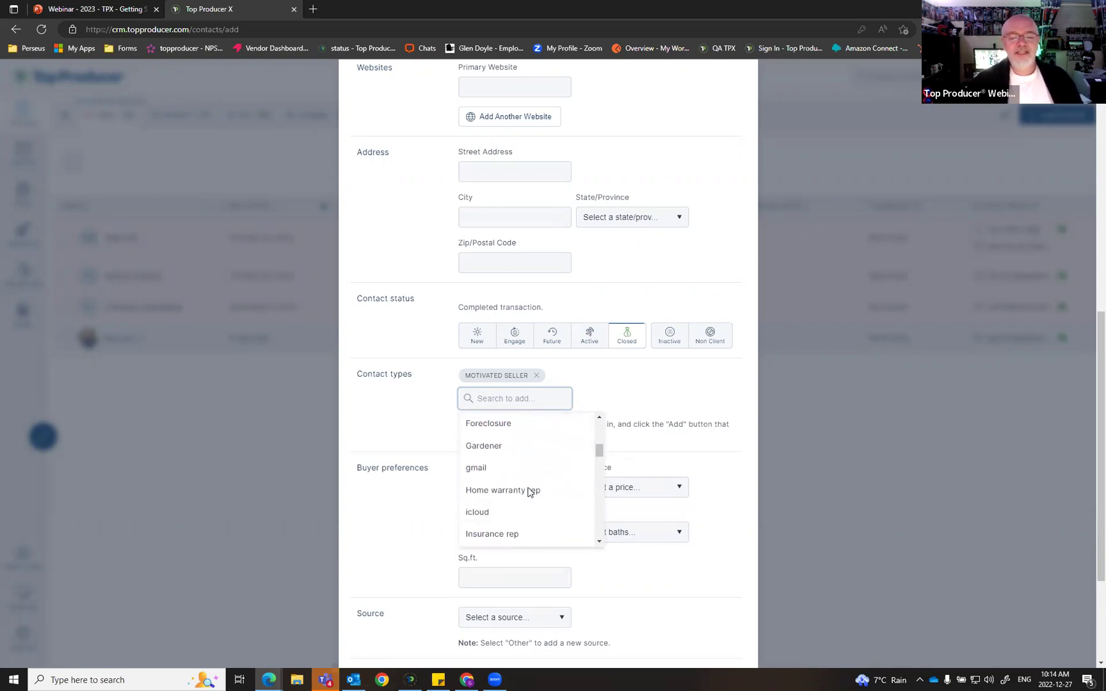
scroll(531, 486, down, 2)
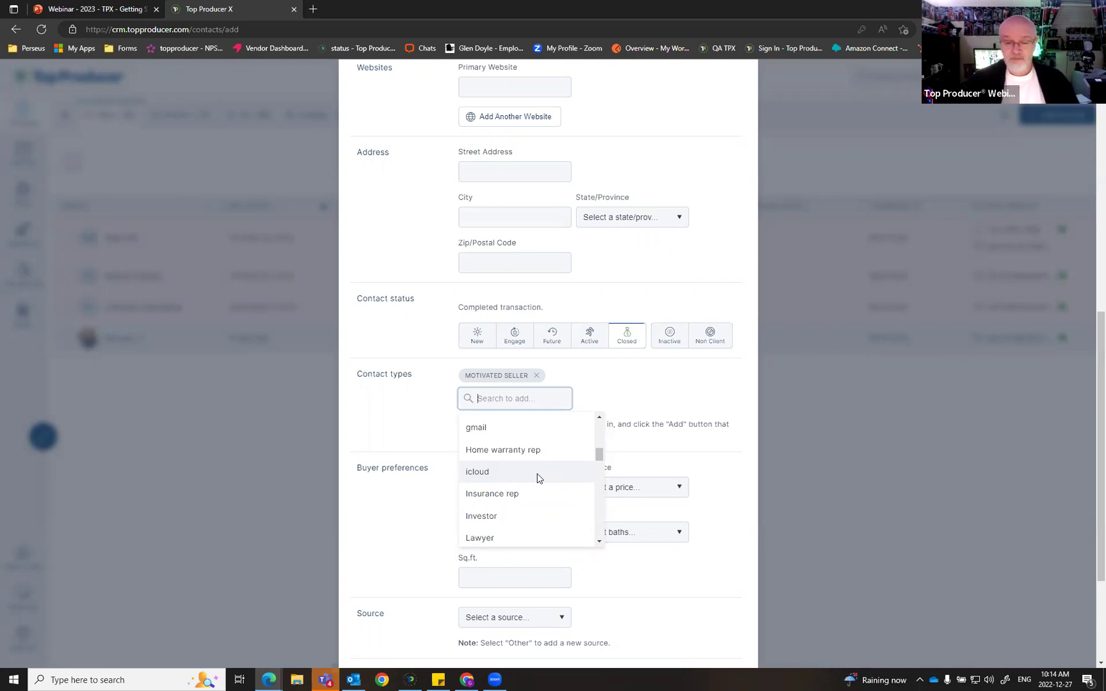
scroll(537, 478, down, 1)
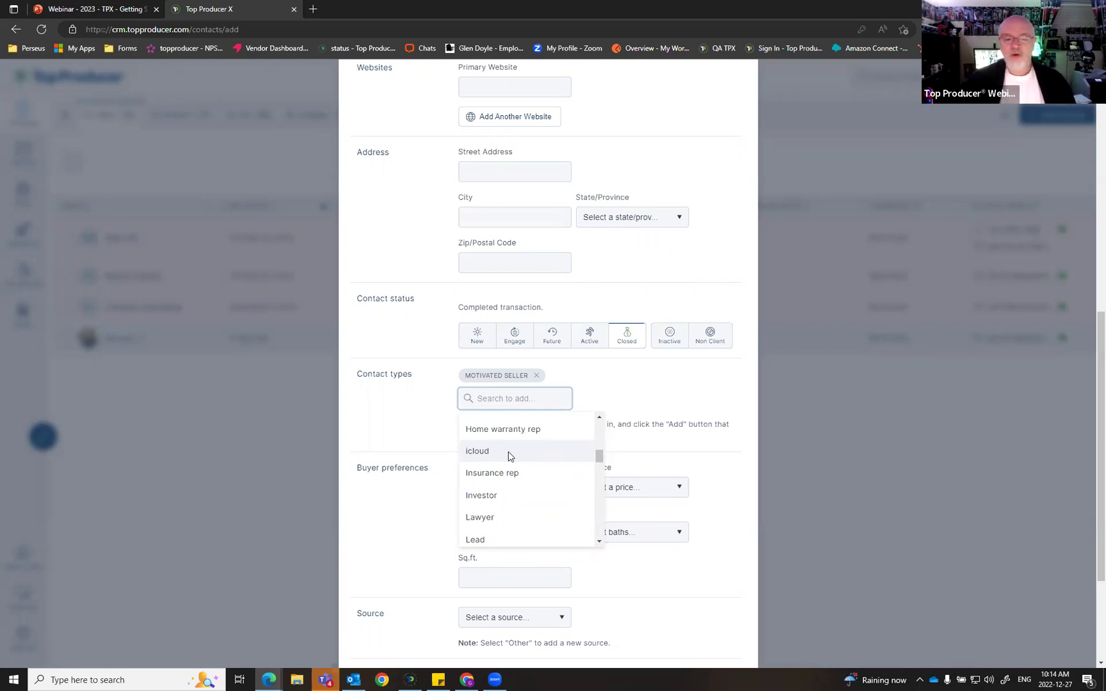
scroll(530, 492, down, 5)
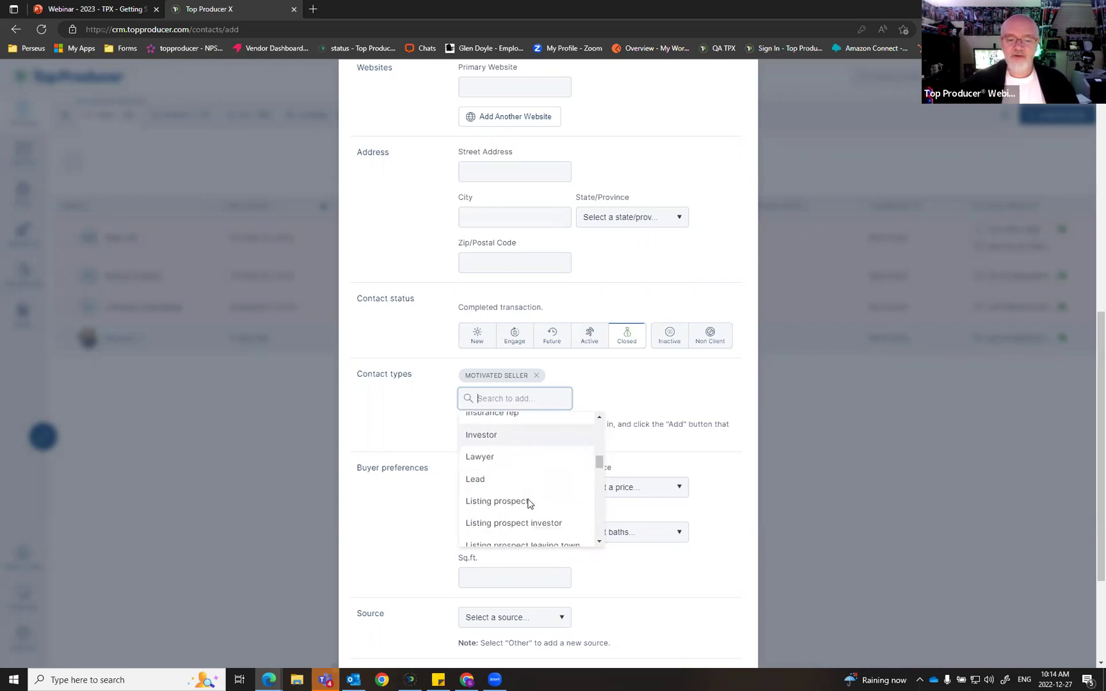
scroll(536, 471, down, 5)
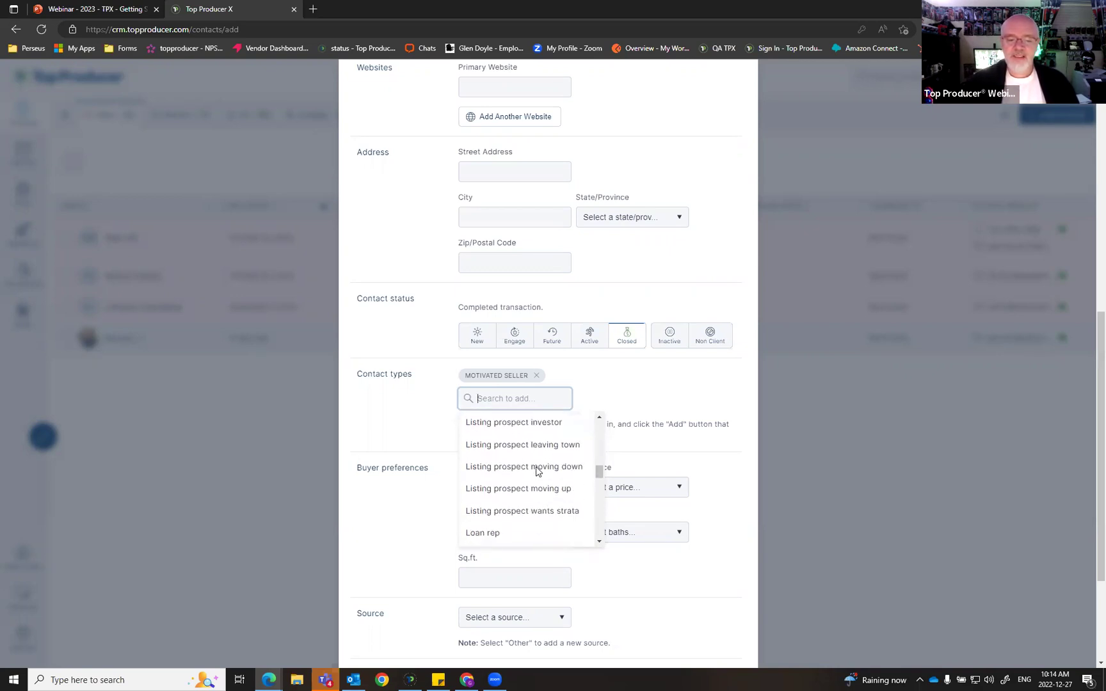
scroll(557, 486, down, 4)
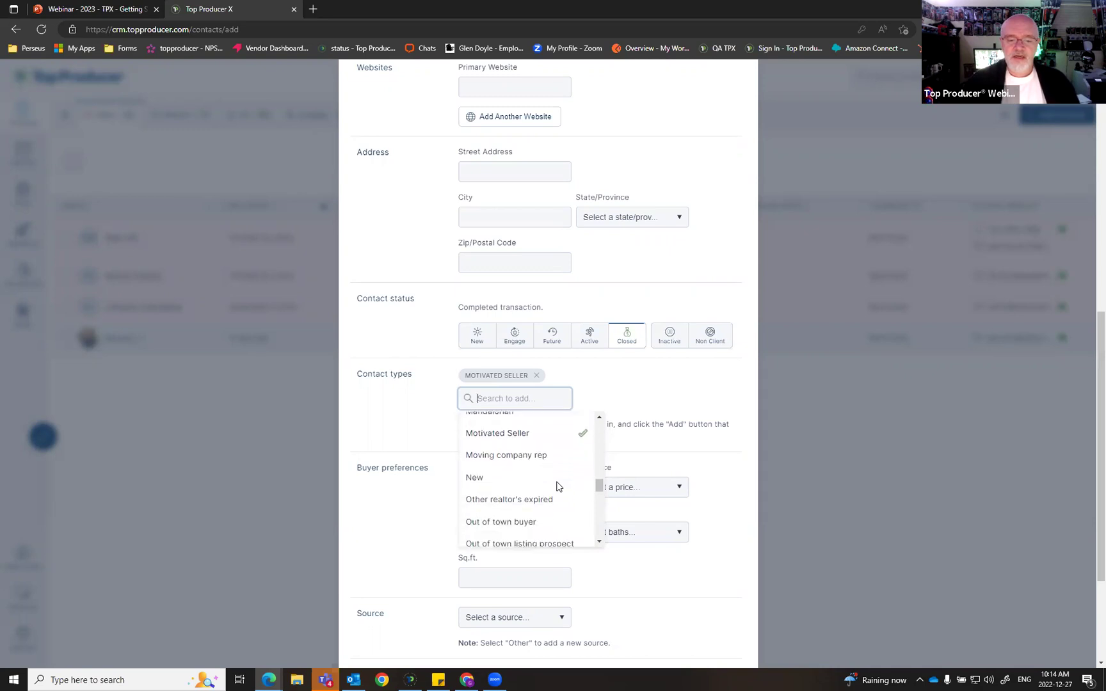
scroll(531, 467, down, 5)
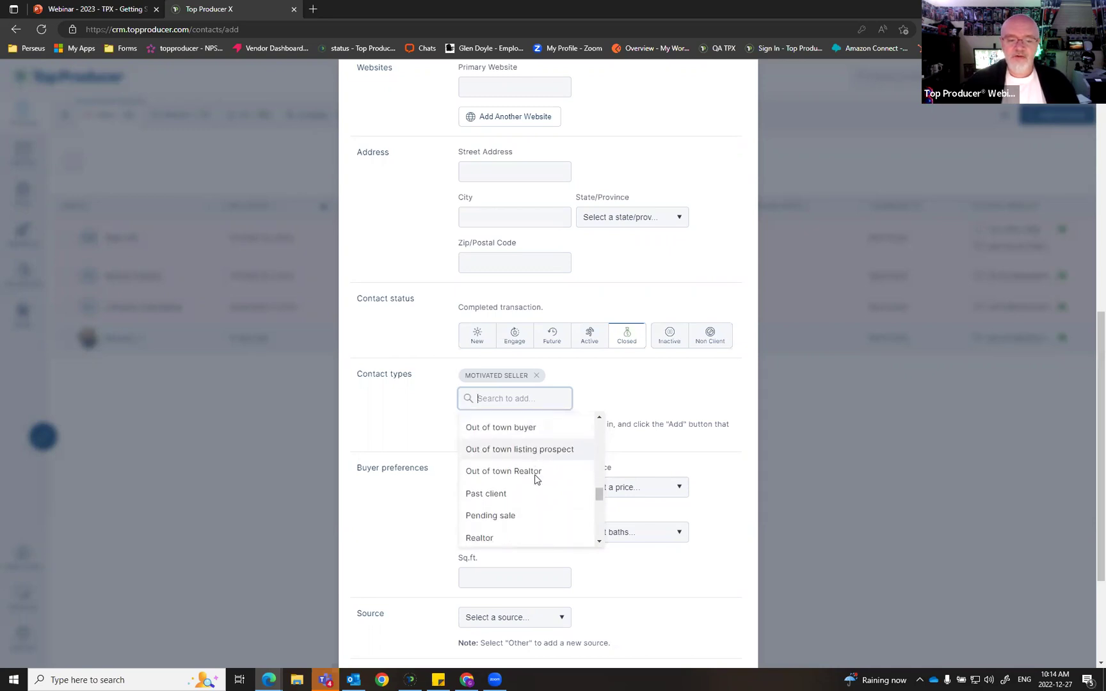
scroll(536, 484, down, 5)
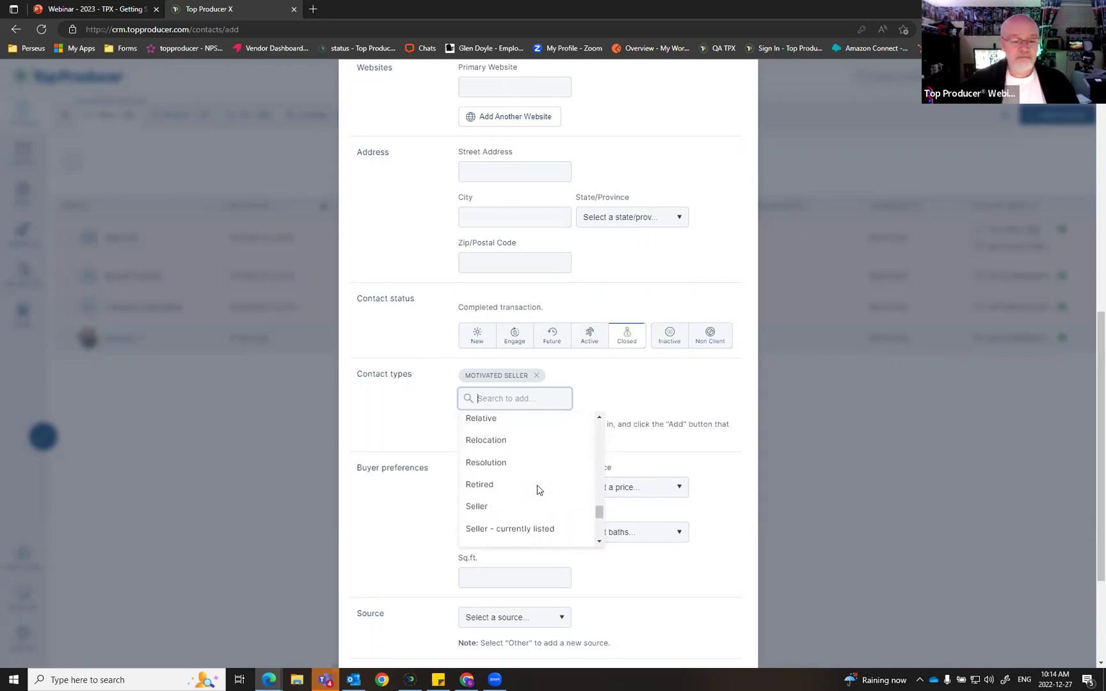
scroll(493, 435, up, 1)
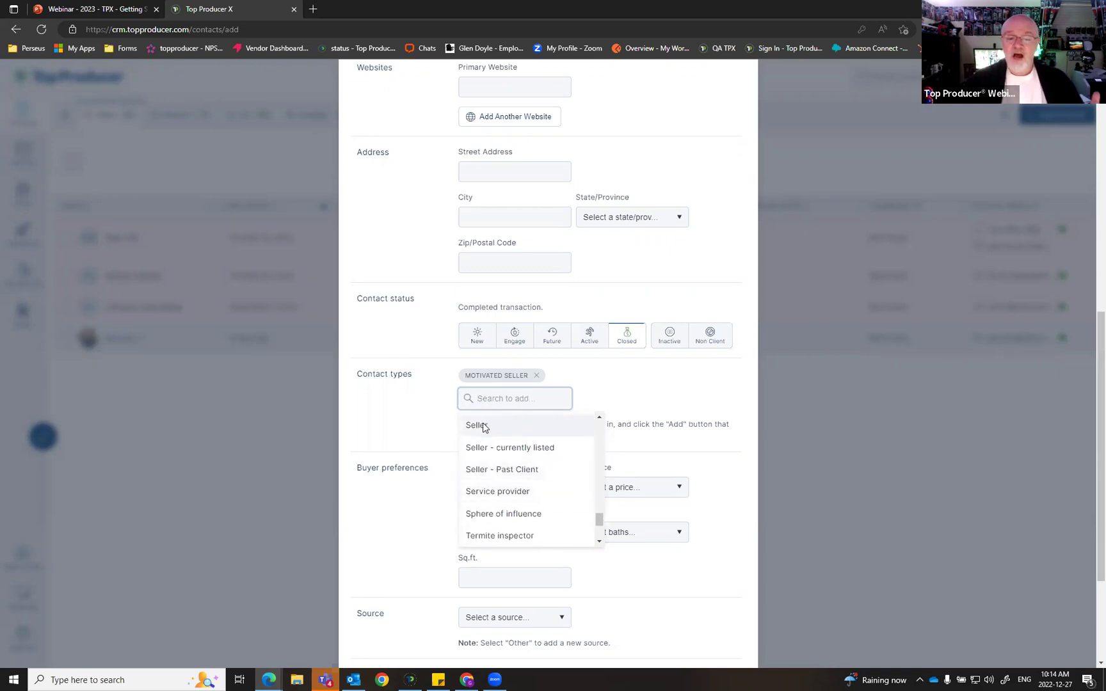
click(487, 425)
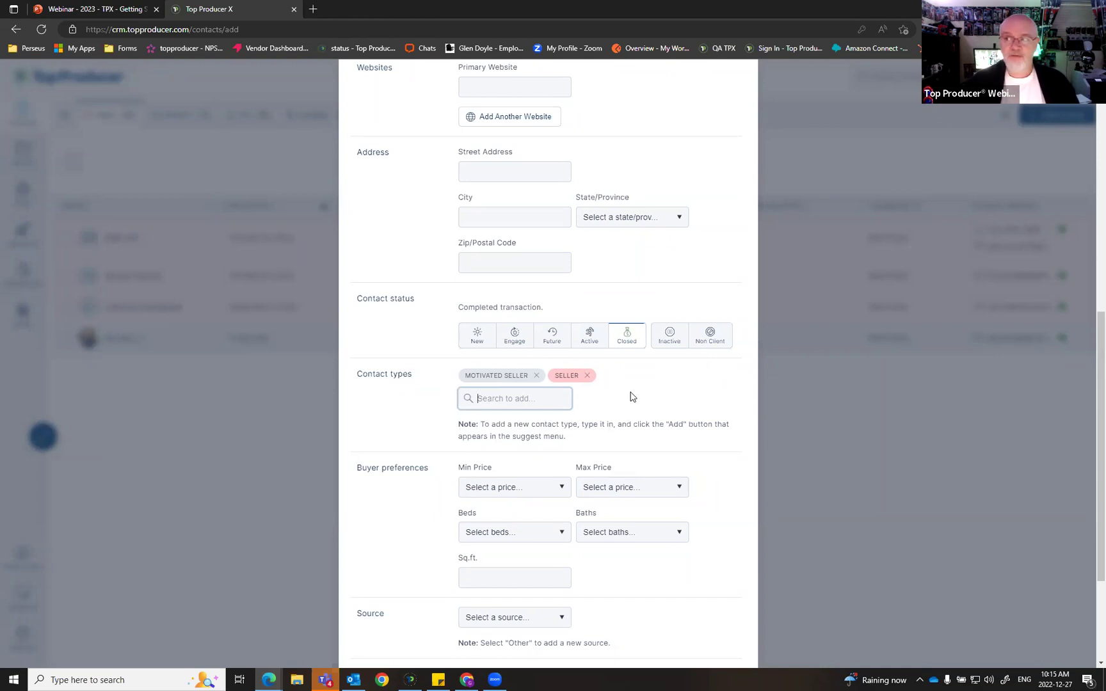
Step: Type Yoga in the Contact types box and add it as a new contact type
scroll(633, 398, down, 3)
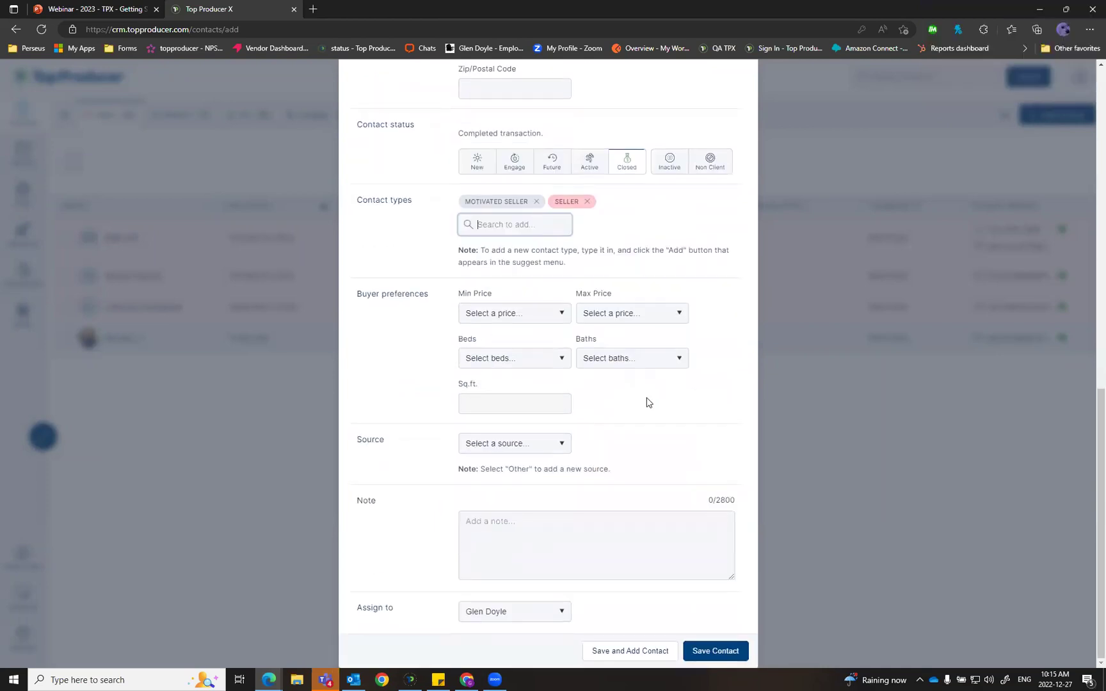
scroll(646, 402, up, 2)
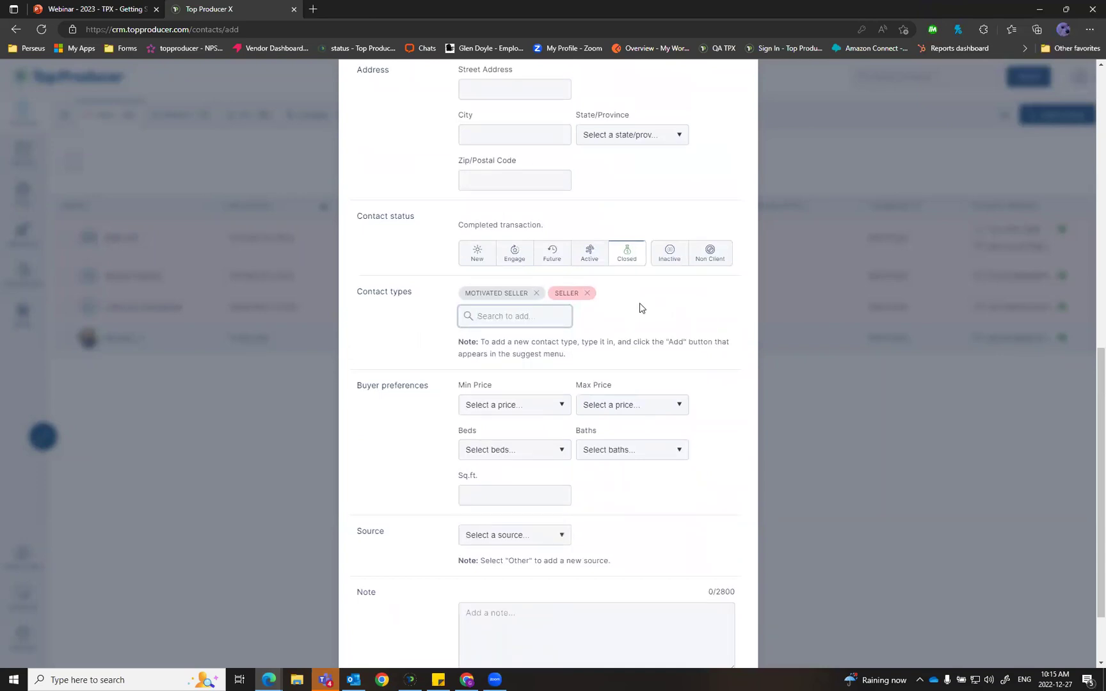
click(501, 316)
text(Yoga)
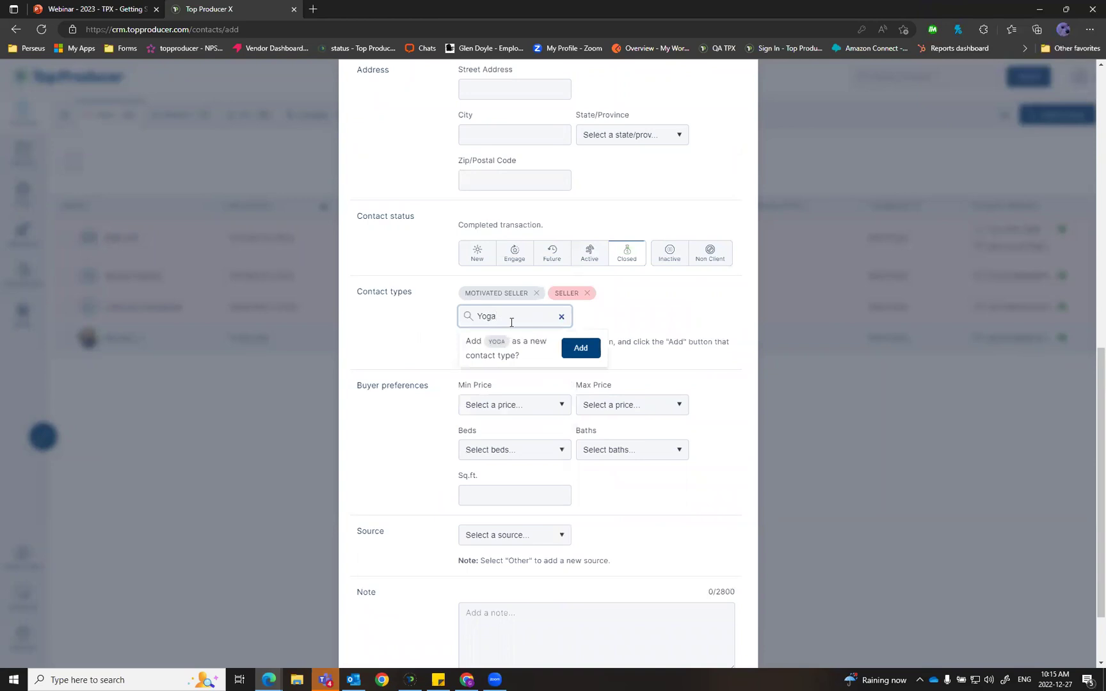
click(590, 354)
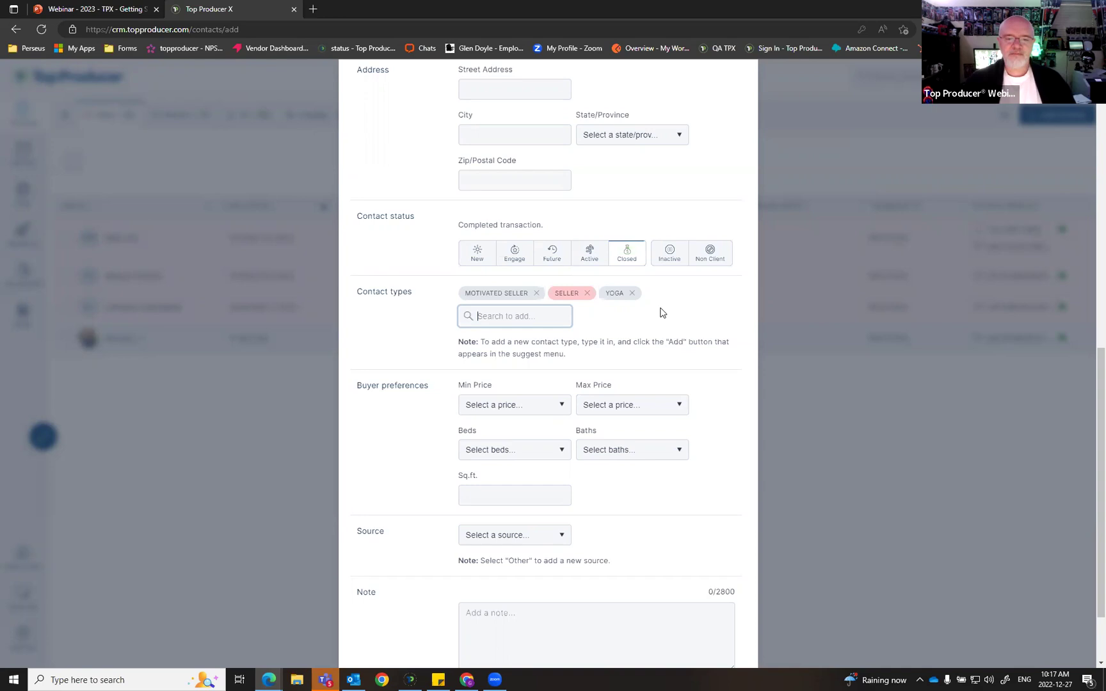
scroll(662, 312, down, 2)
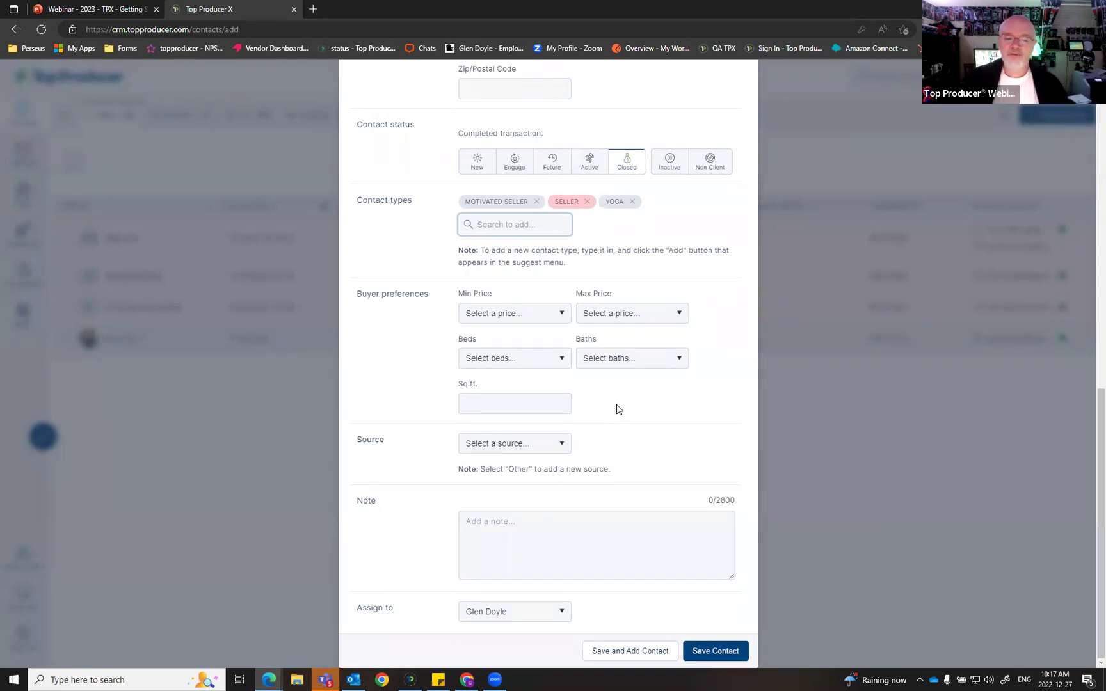
Step: Set the contact's source to Other with 'Open House' as the custom source
click(559, 451)
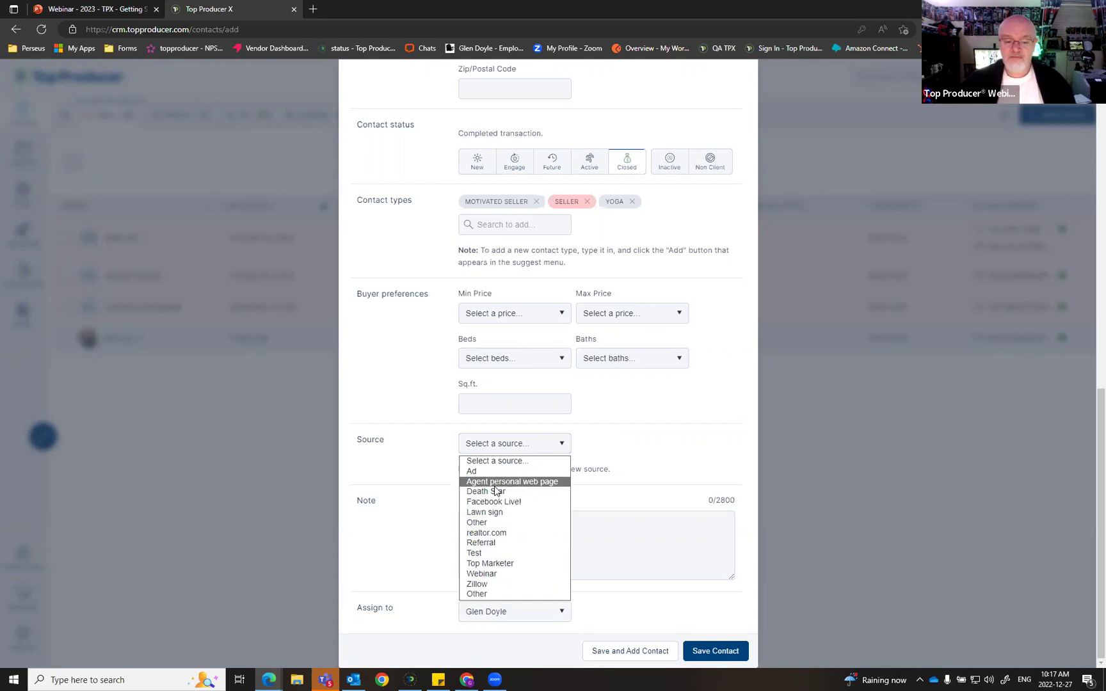
click(495, 523)
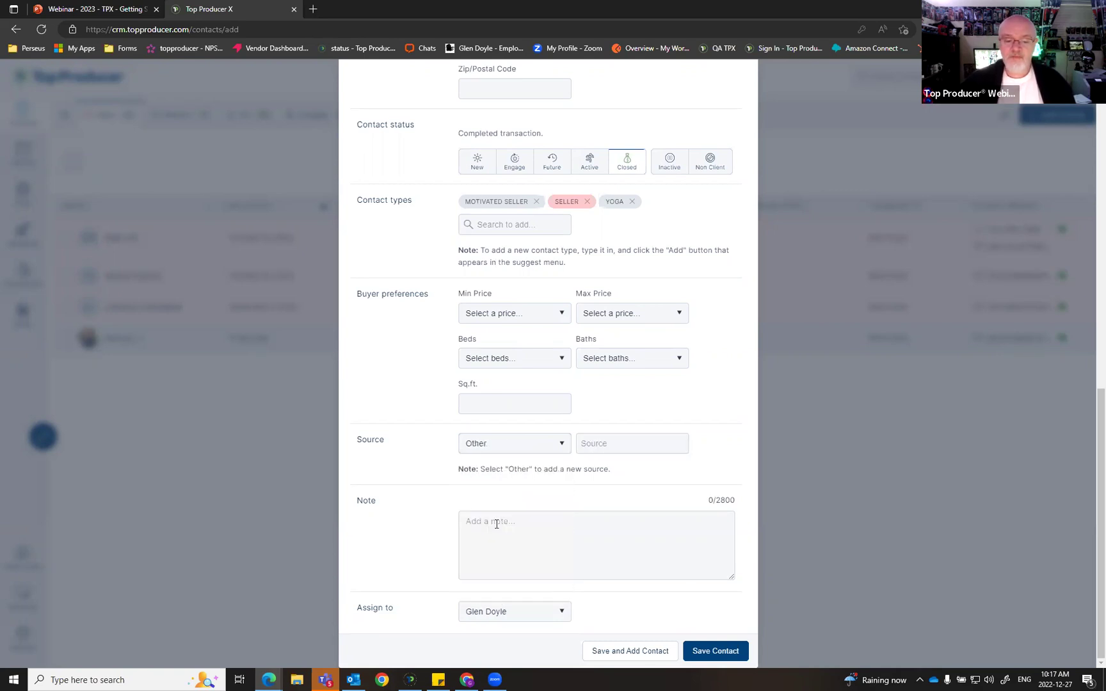
click(636, 445)
text(Open House)
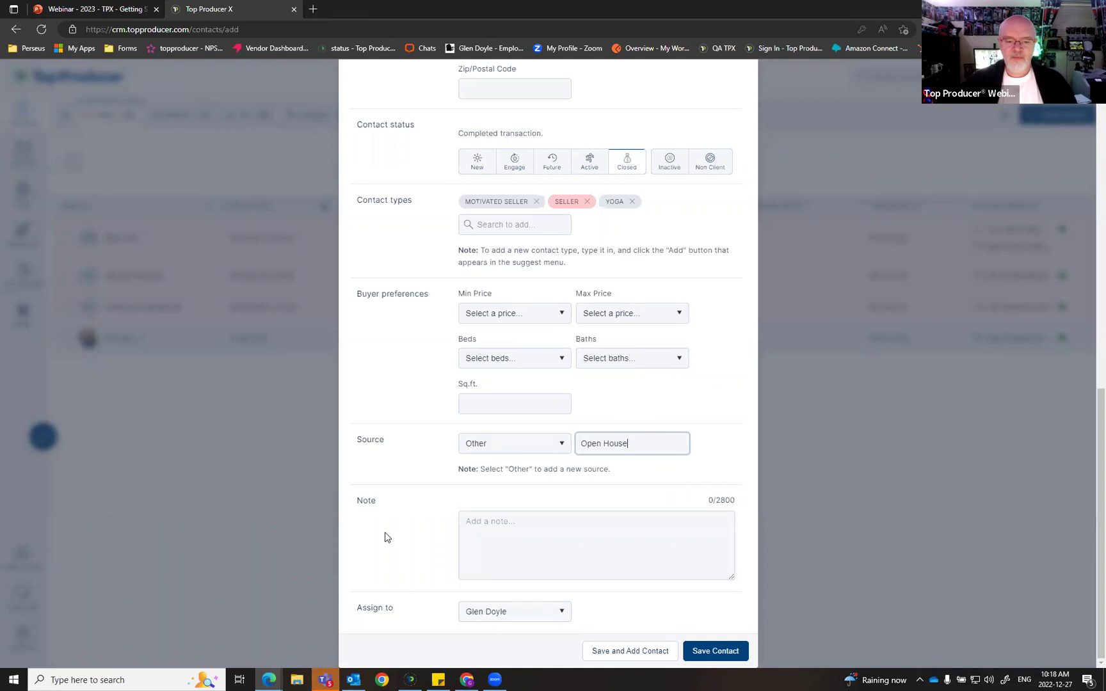
Step: Write a note about meeting the contact at Saturday's open house and their plan to move
click(537, 518)
text(Met at open house on Sat, looking to moev)
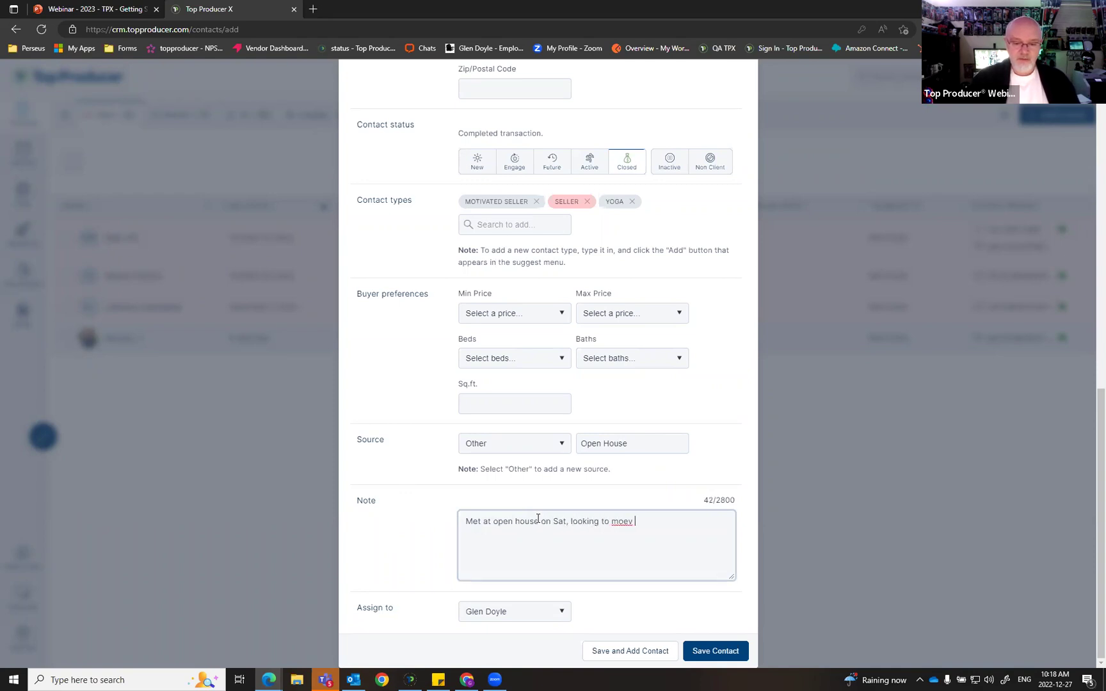
key(BackSpace)
key(BackSpace)
text(move ys)
text(terd)
key(BackSpace)
key(BackSpace)
key(BackSpace)
key(BackSpace)
key(BackSpace)
text(esterday)
key(BackSpace)
text(day)
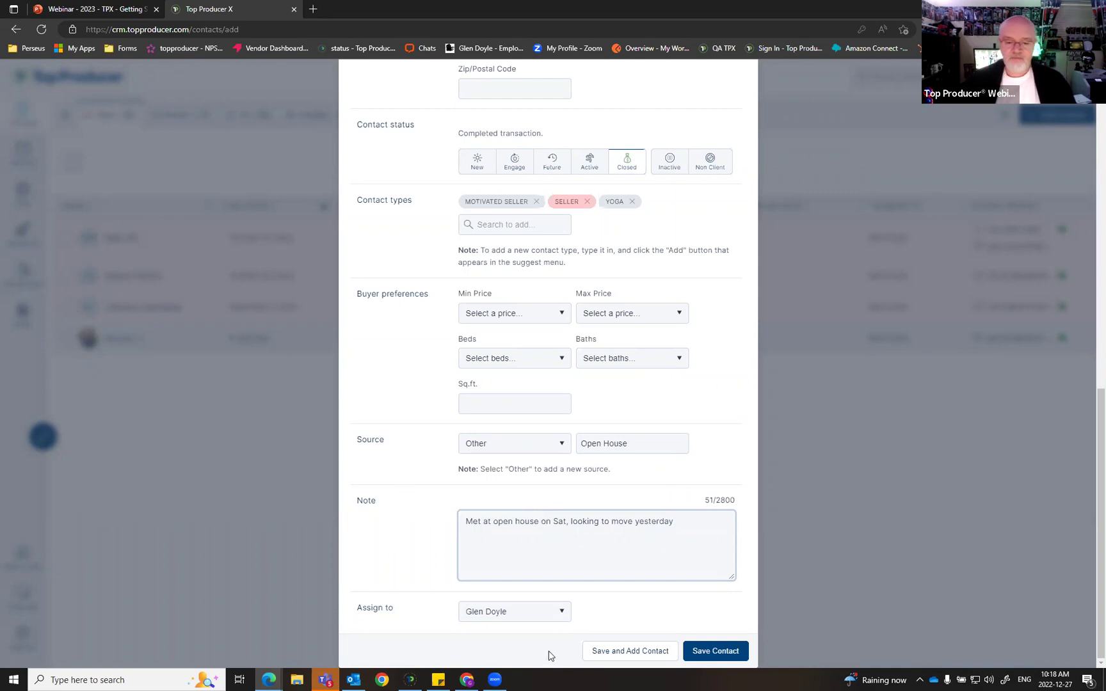
Step: Save the new contact with its Open House source, contact types and open-house note
click(711, 652)
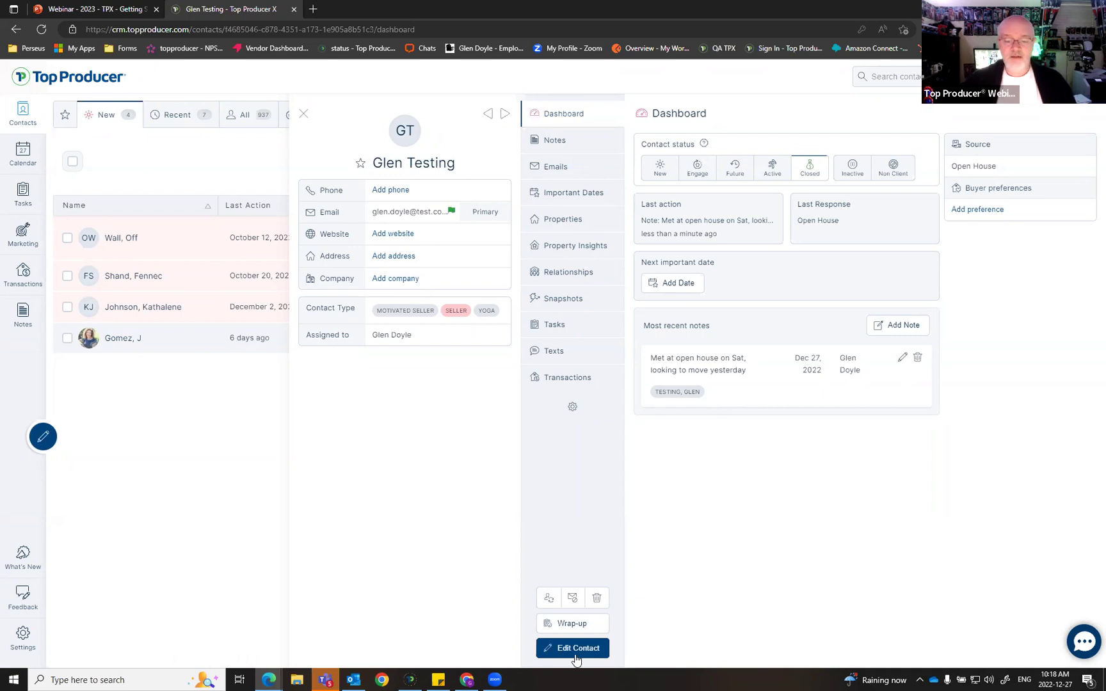
Step: Edit the contact and replace its first and last name
click(578, 651)
drag(515, 172, 68, 152)
text(Heather)
key(Tab)
text(Cro)
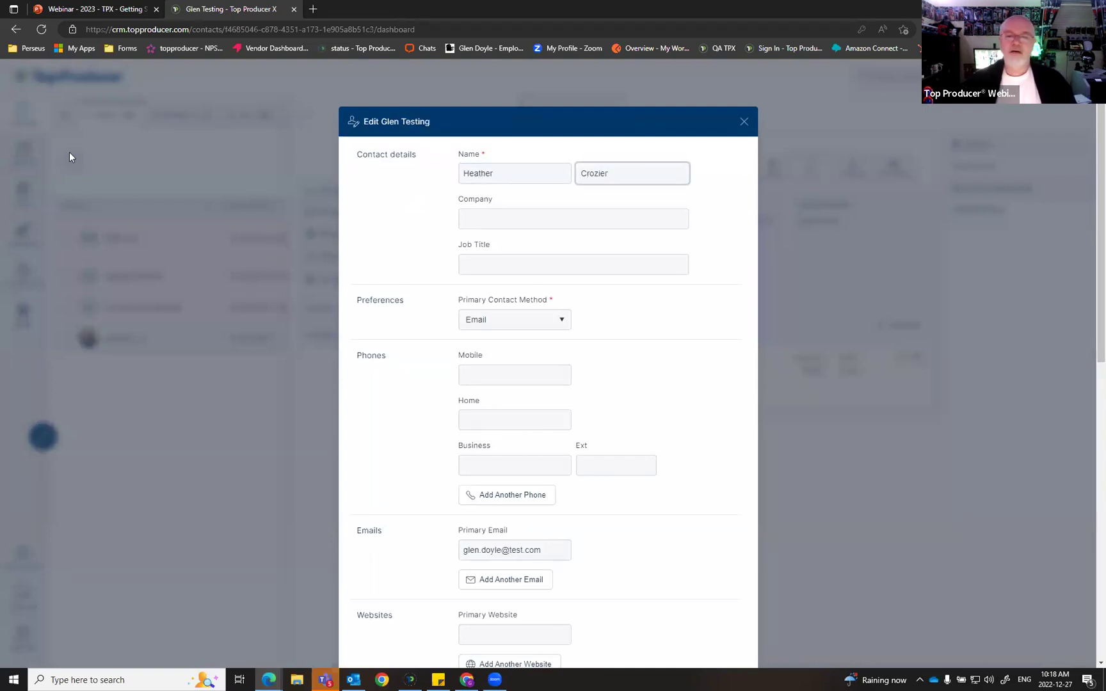
Step: Replace the primary email with the contact's own address and save the contact
scroll(653, 362, down, 3)
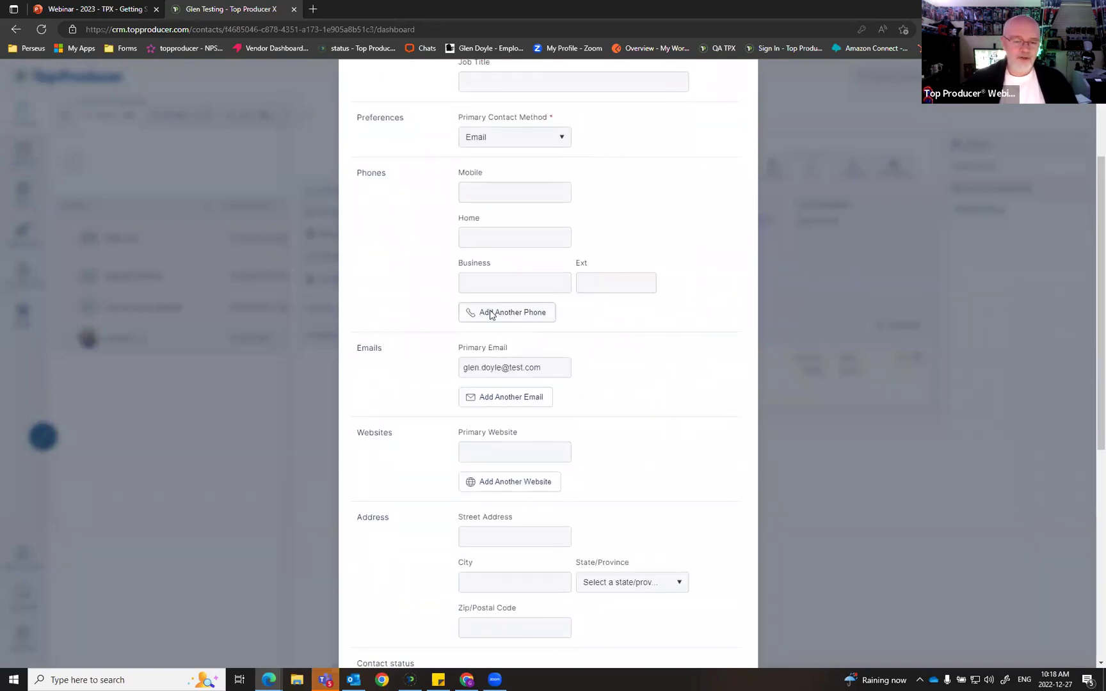
triple_click(554, 367)
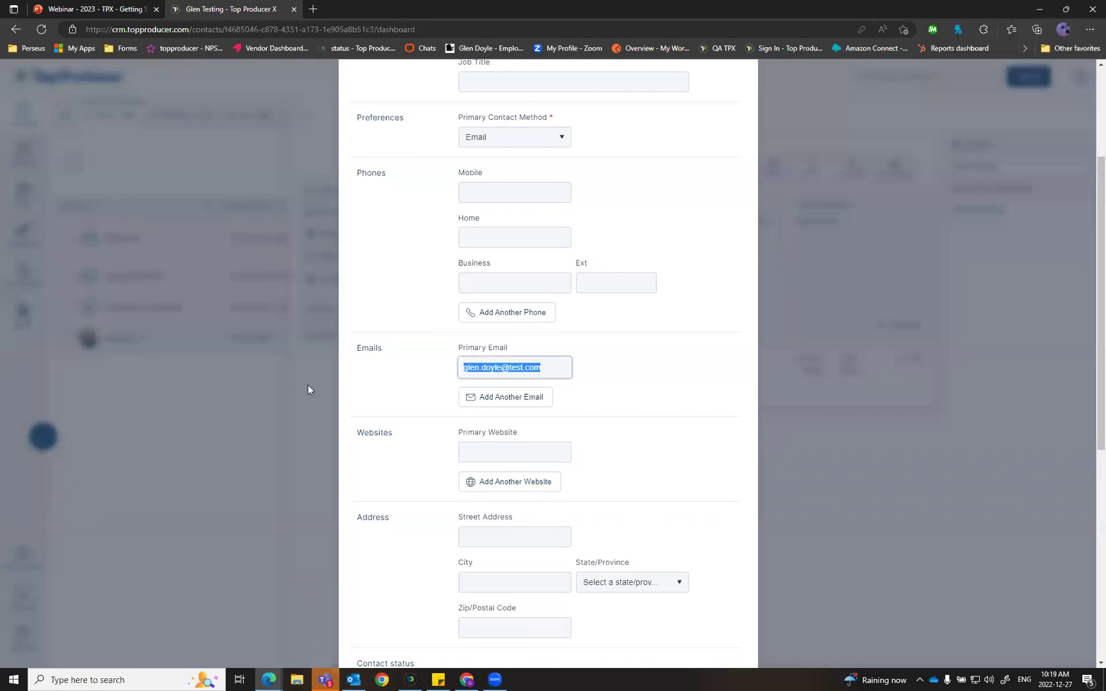
text(ehathe)
key(BackSpace)
key(BackSpace)
key(BackSpace)
key(BackSpace)
key(BackSpace)
key(BackSpace)
text(h)
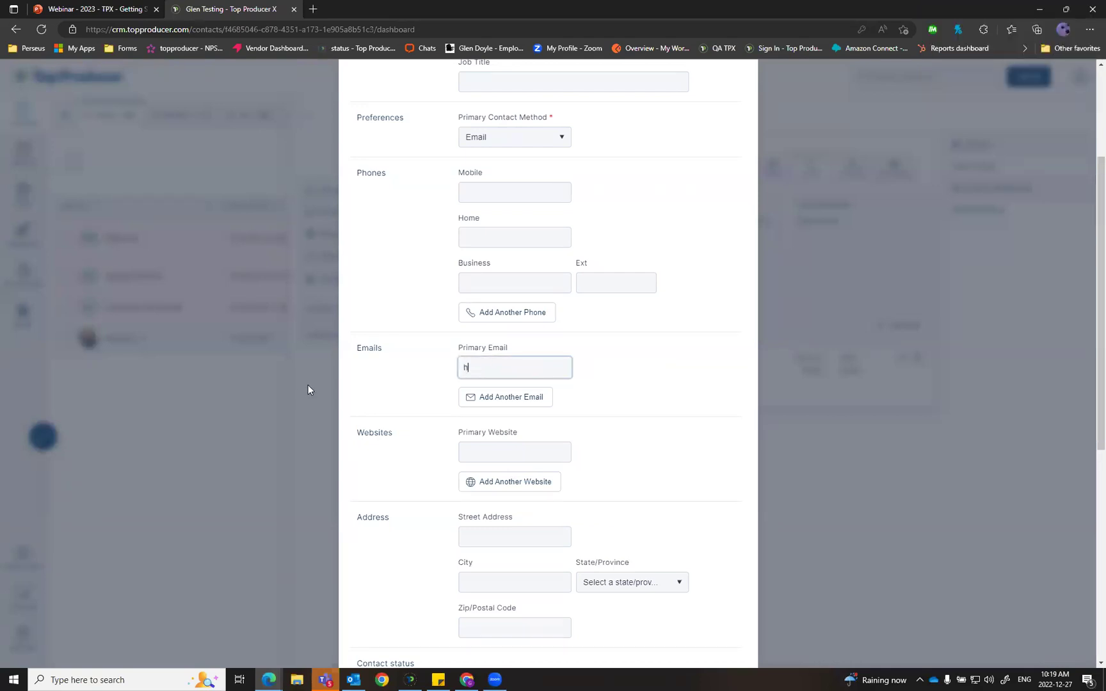
text(eather@test.com)
scroll(659, 398, down, 7)
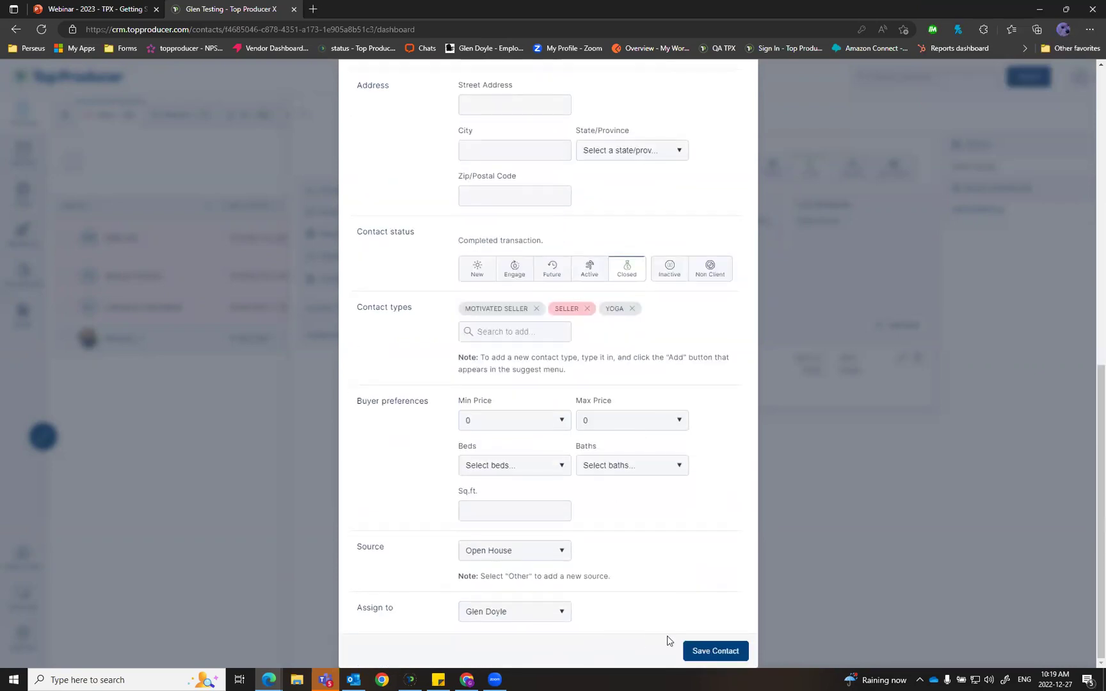
click(707, 651)
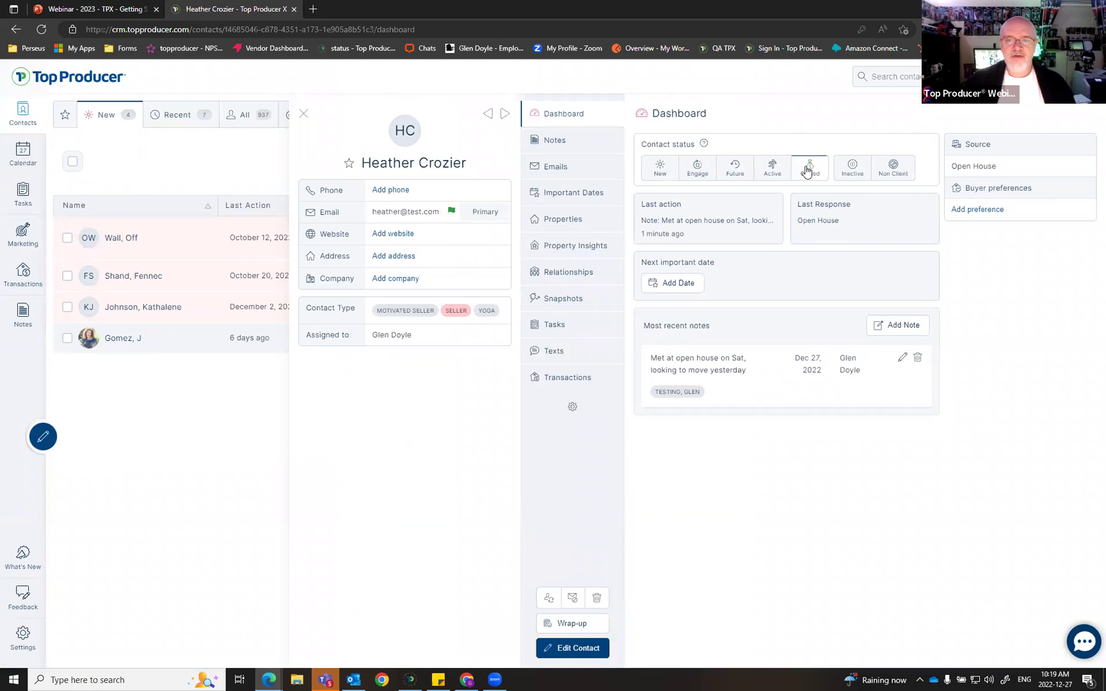
Step: Change the contact's status to Active
click(772, 170)
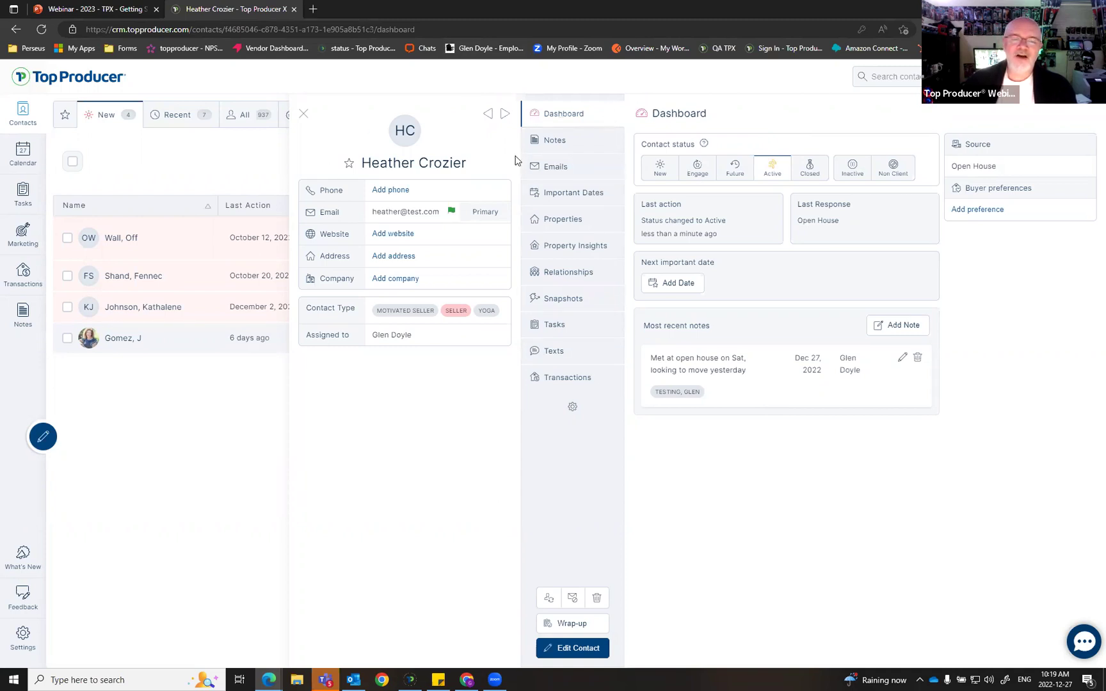
key(ctrl)
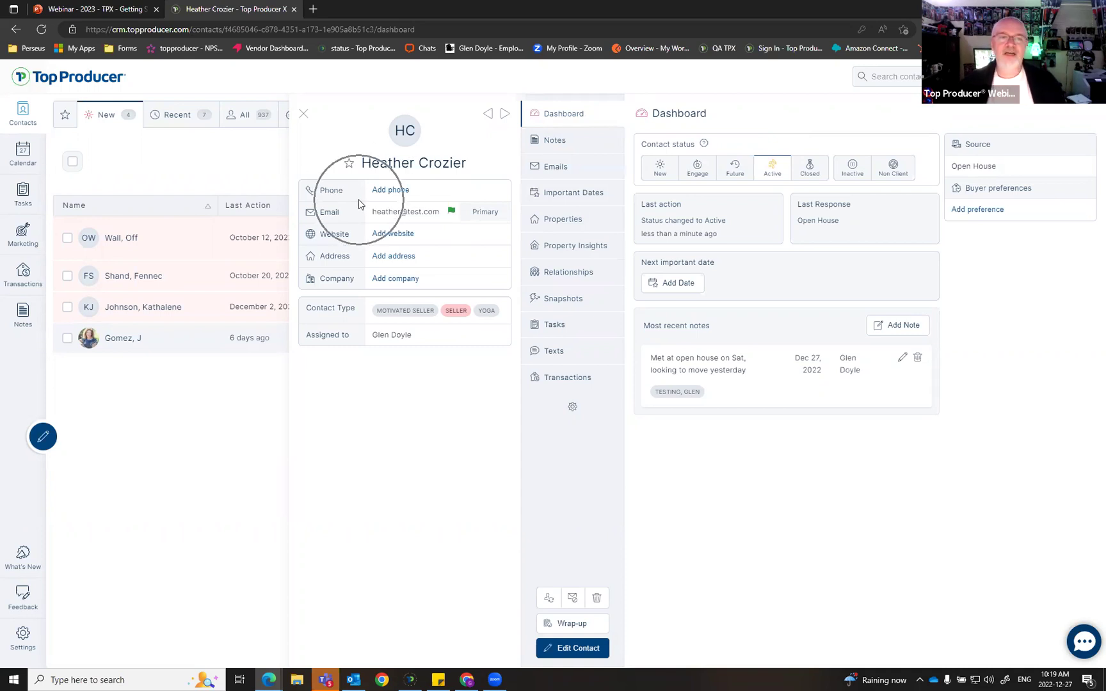
key(ctrl)
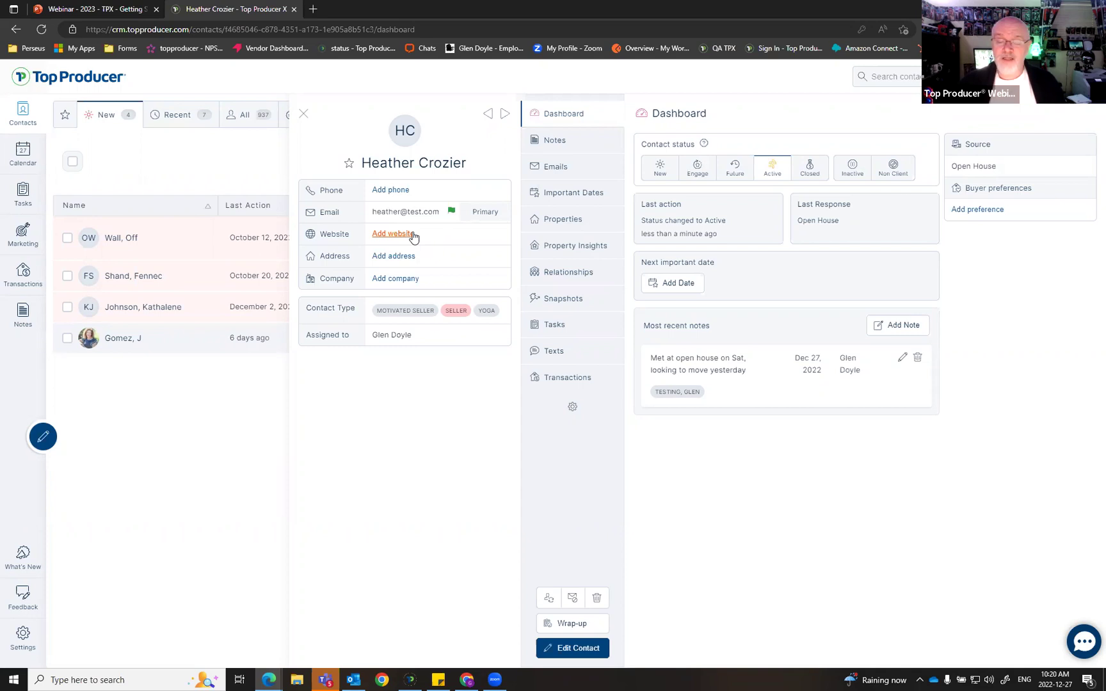
Step: Open the contact's edit form through Add company, ready to enter a company name
click(419, 257)
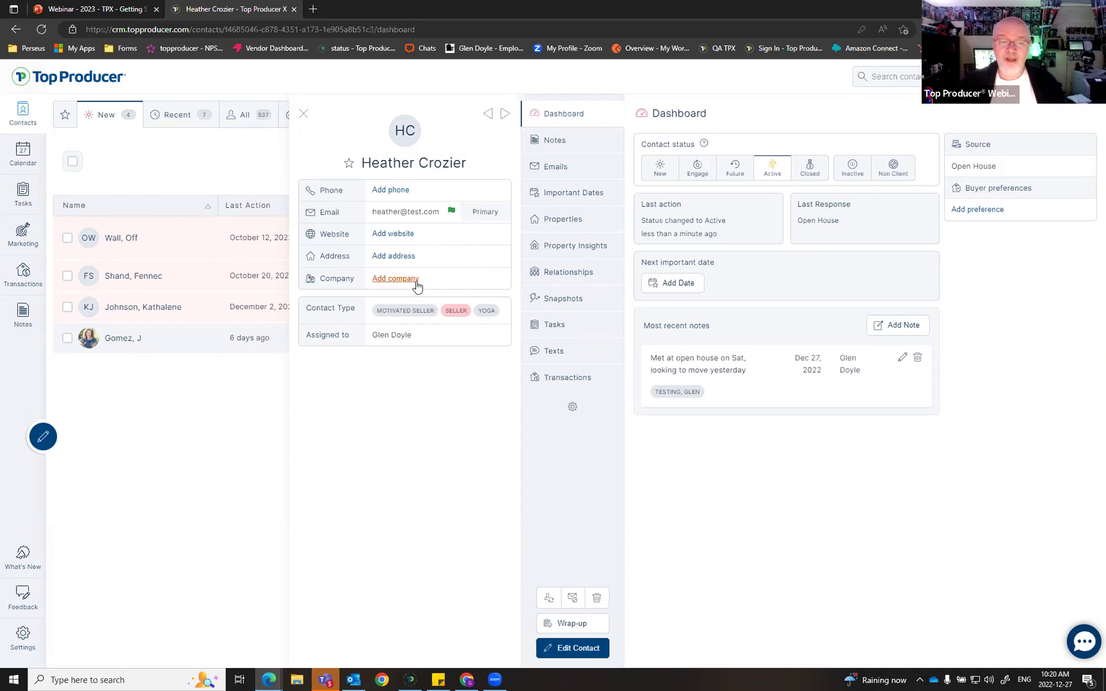
click(423, 279)
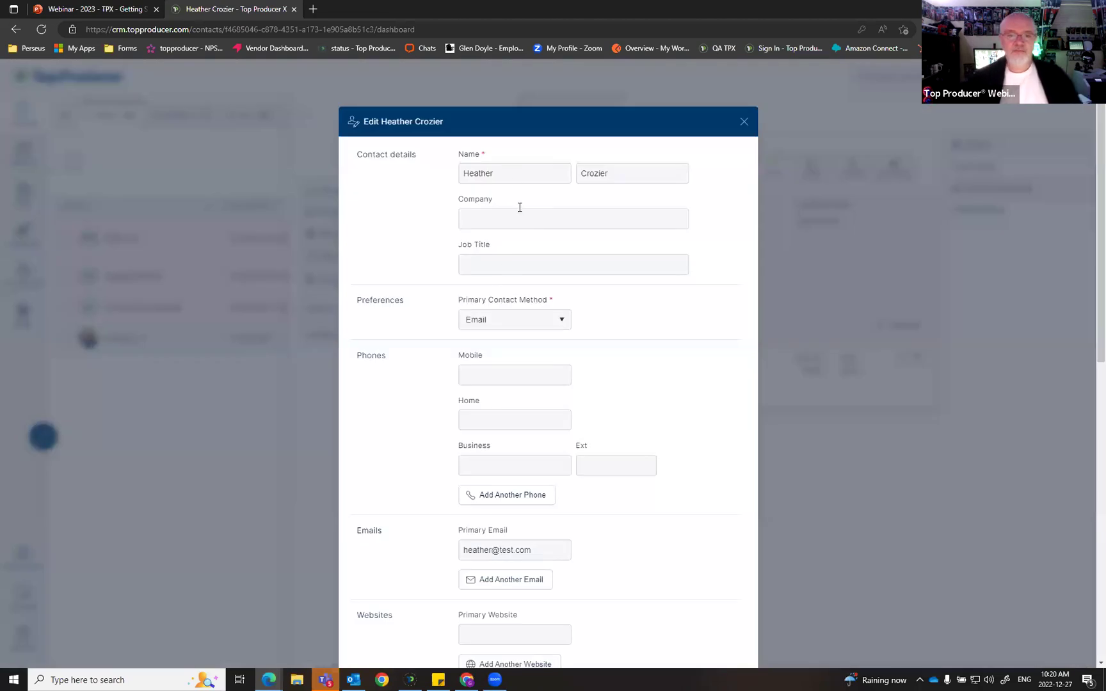
click(515, 216)
Step: Enter 'Top Producer' as the company and save the contact, returning to its Active dashboard
text(Top Producer)
scroll(598, 313, down, 10)
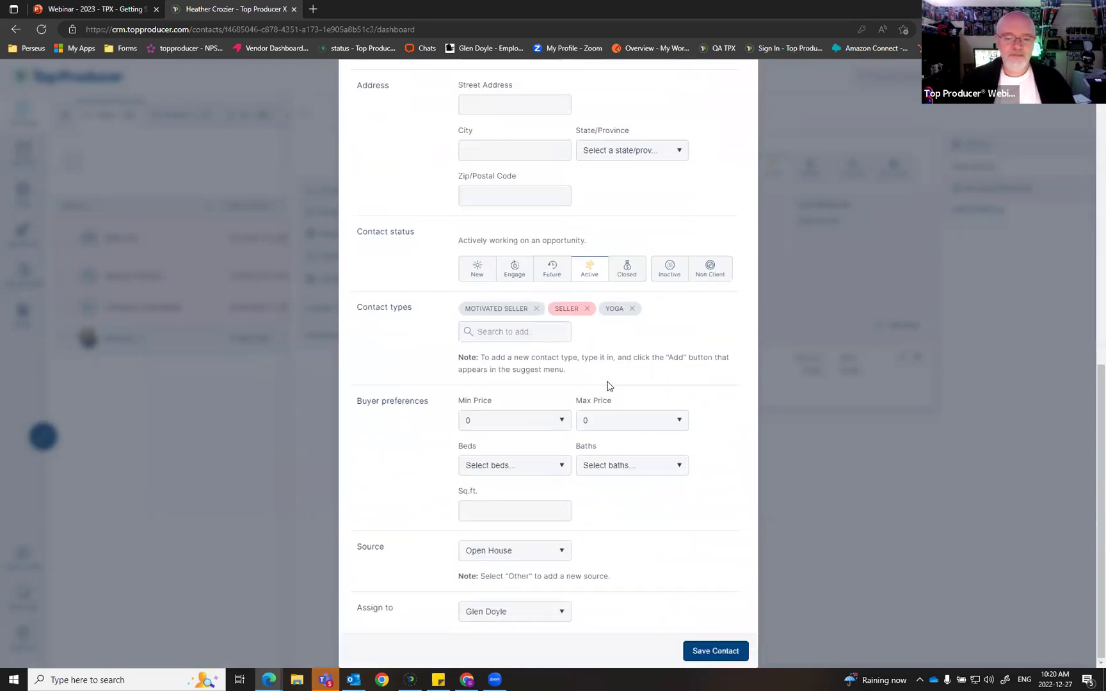
click(714, 650)
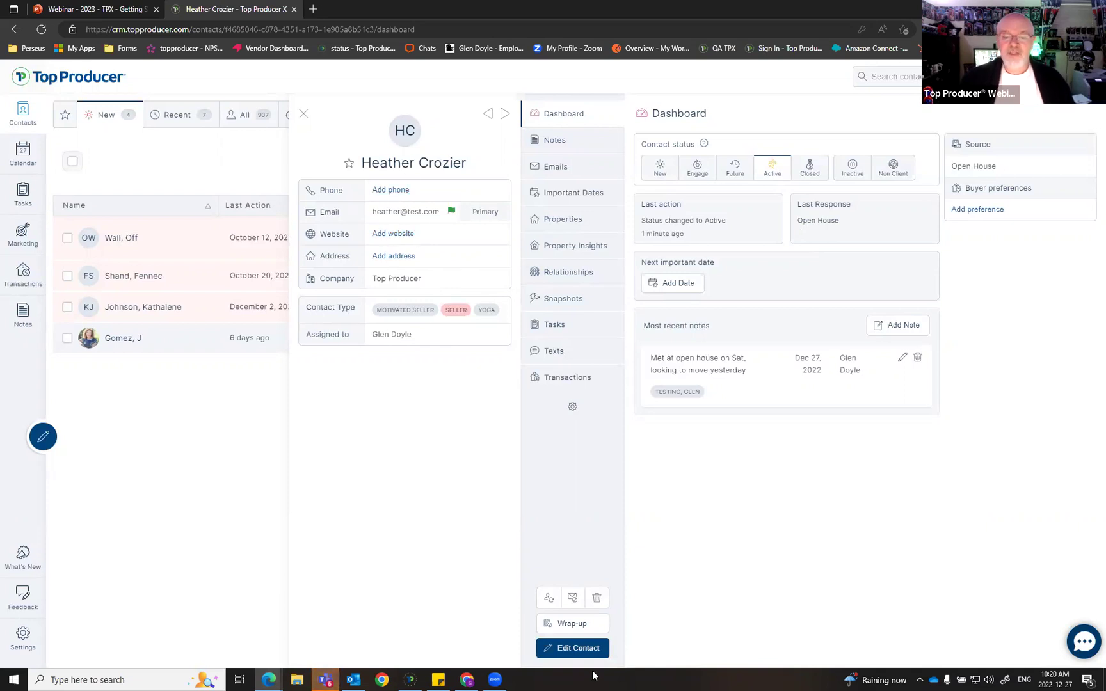
click(585, 649)
key(ctrl)
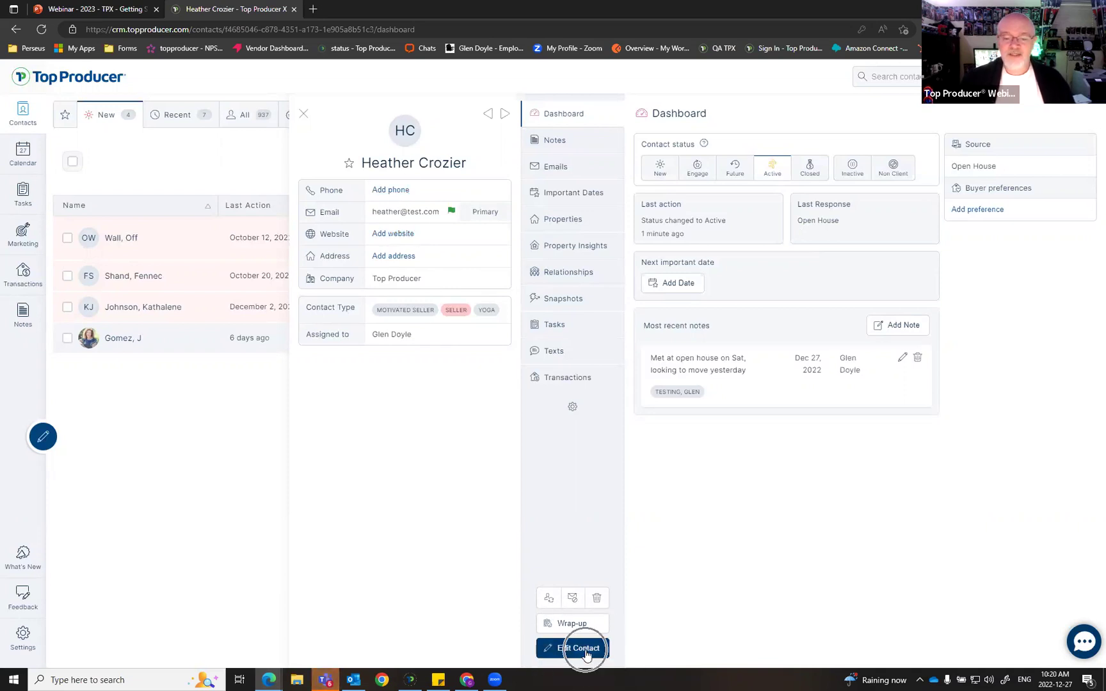
key(ctrl)
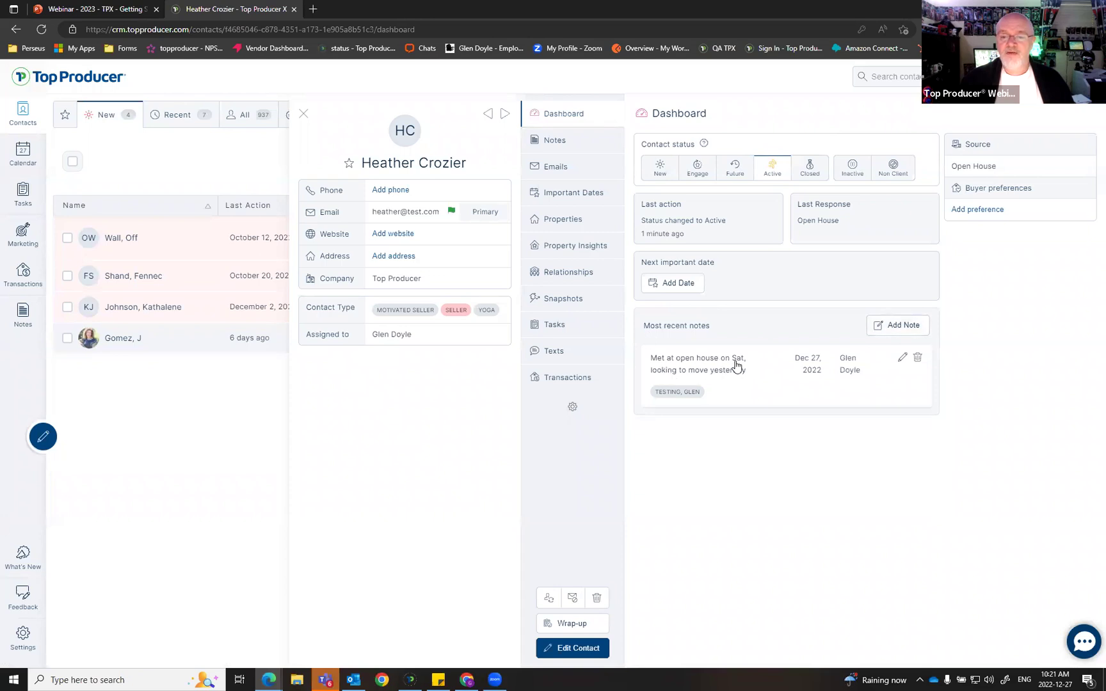
click(736, 365)
click(772, 339)
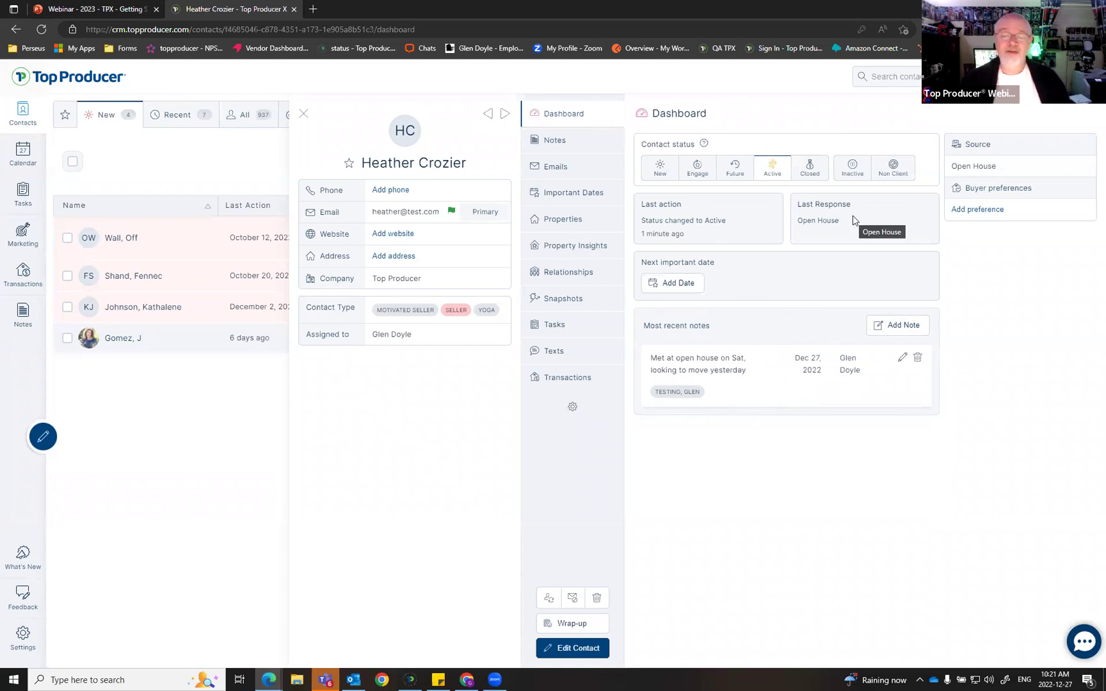
key(ctrl)
key(ctrl)
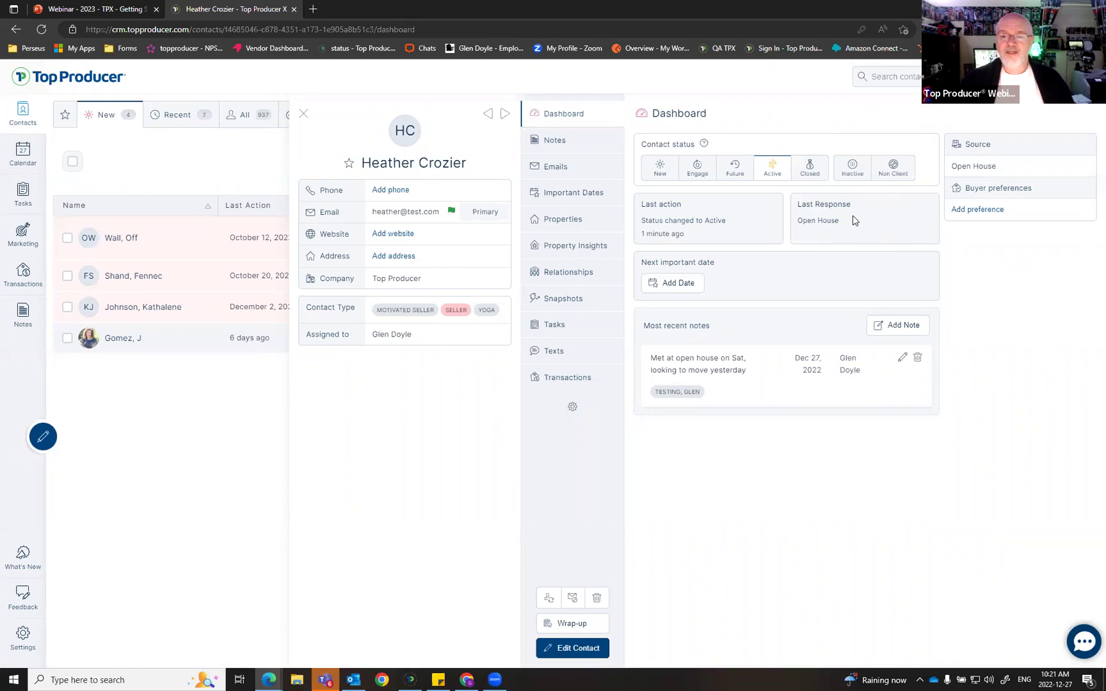
Step: Reset the contact record's tabs to their default order
click(572, 407)
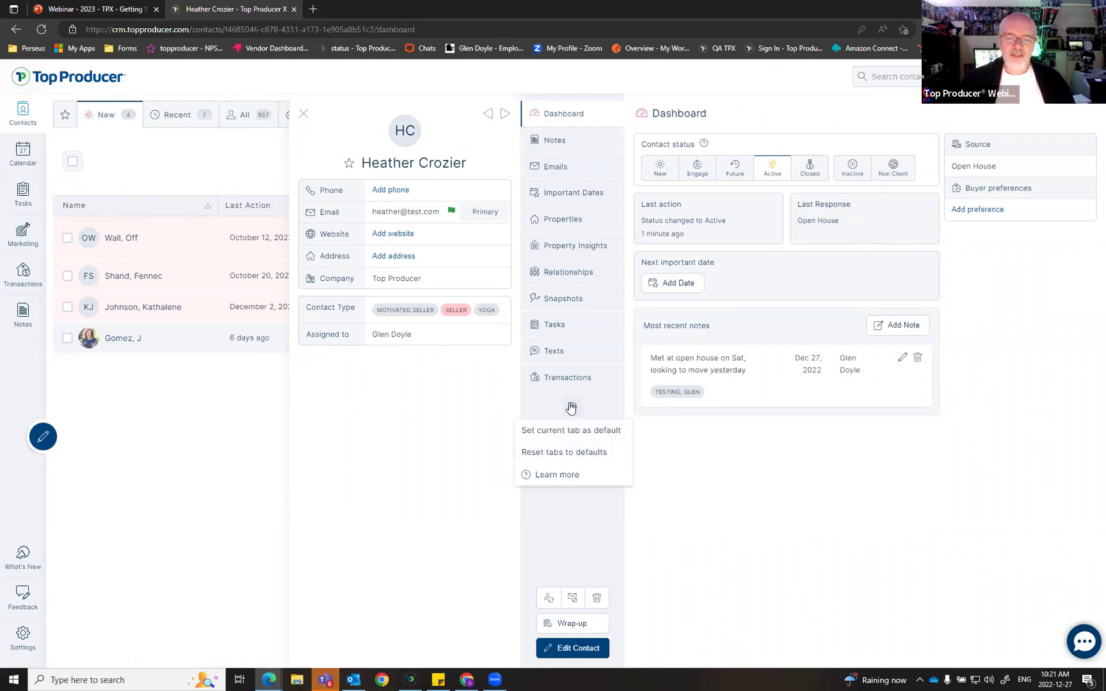
click(573, 431)
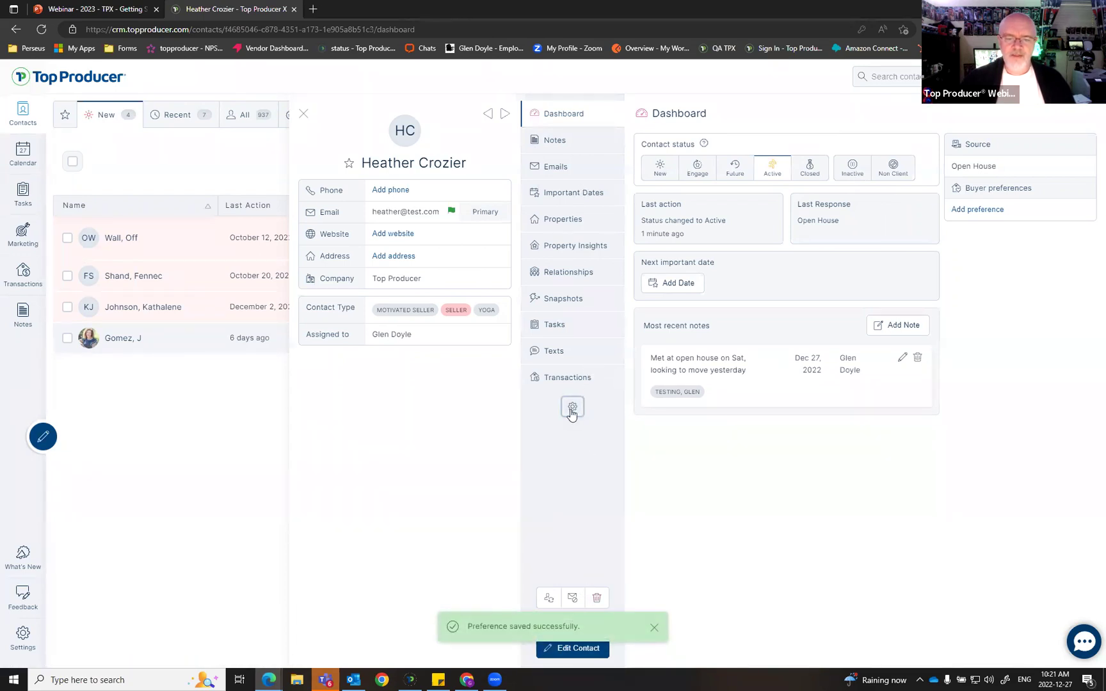
click(572, 410)
click(567, 453)
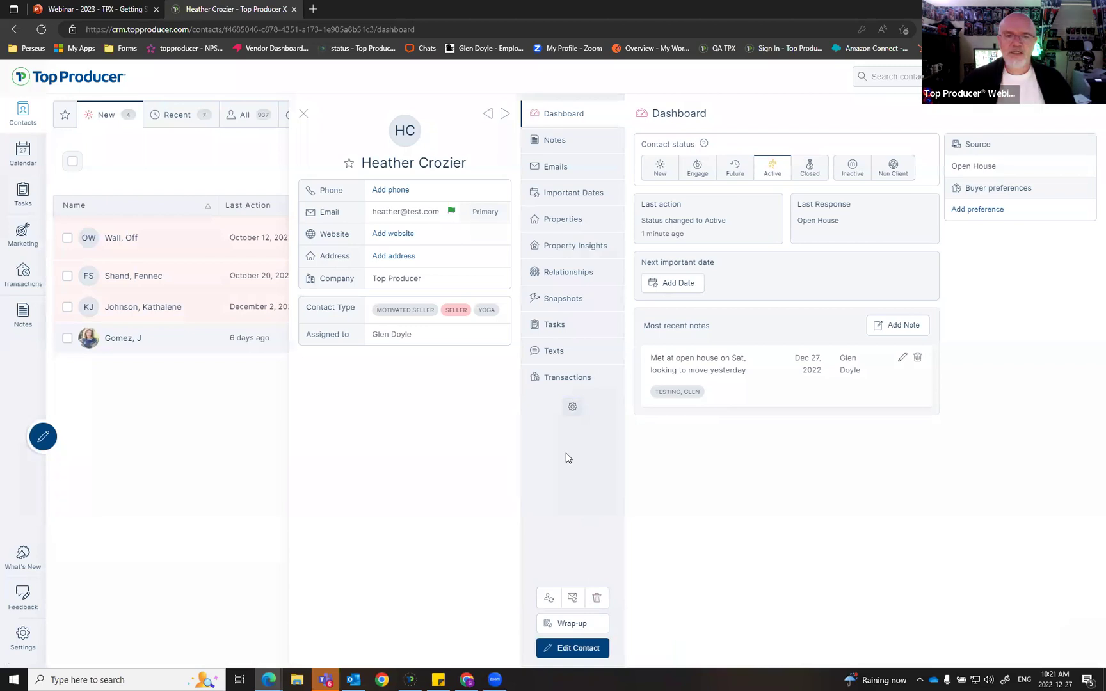
click(638, 405)
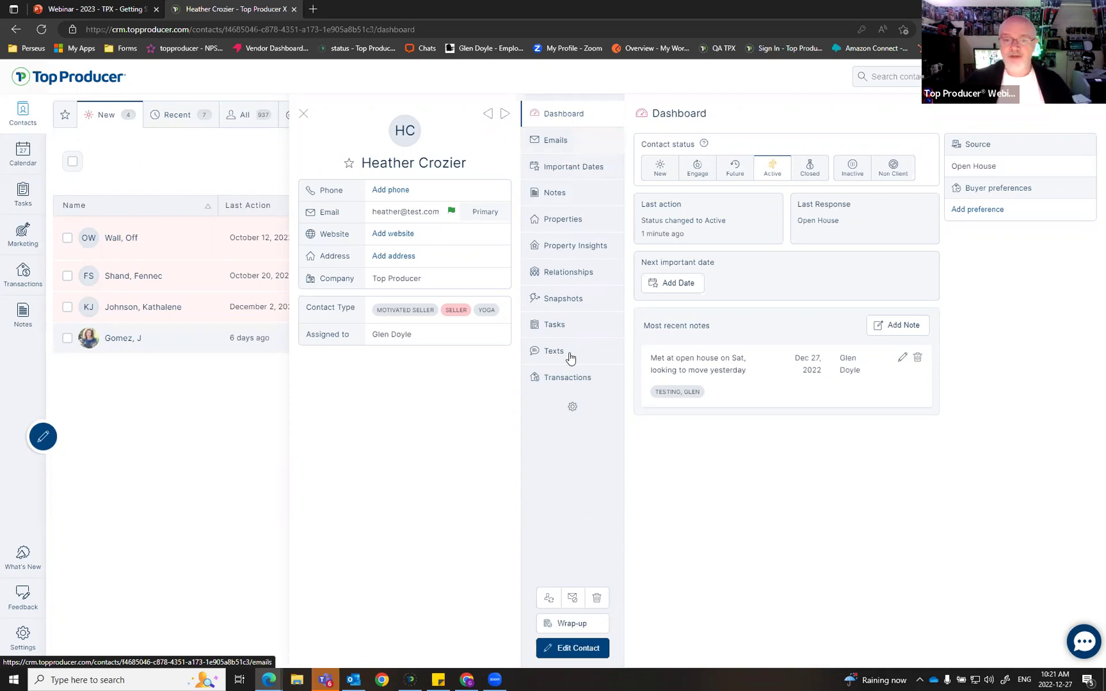
Step: Move Tasks to the top of the tab list and make it the default contact tab
drag(577, 330, 576, 112)
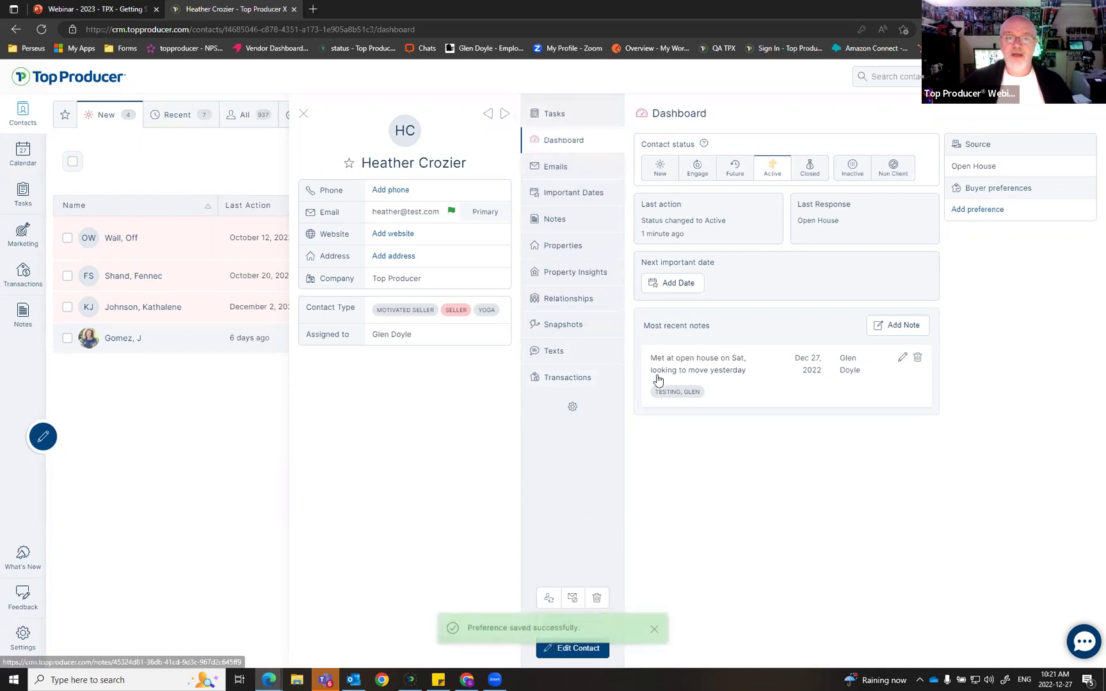
click(568, 114)
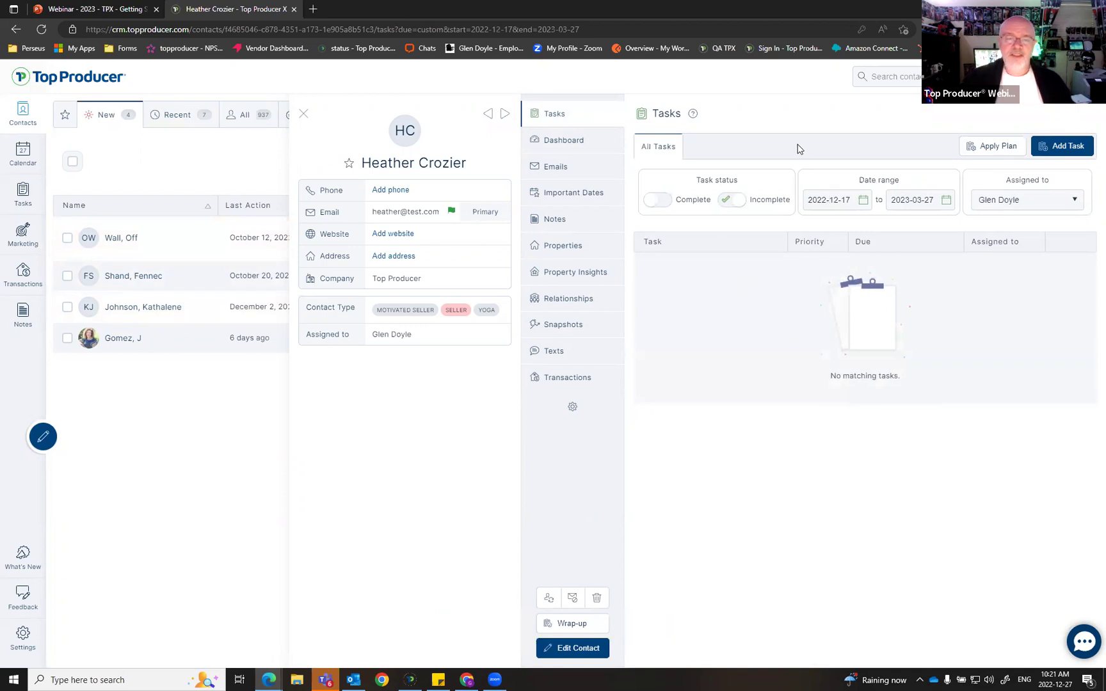
click(573, 407)
click(572, 435)
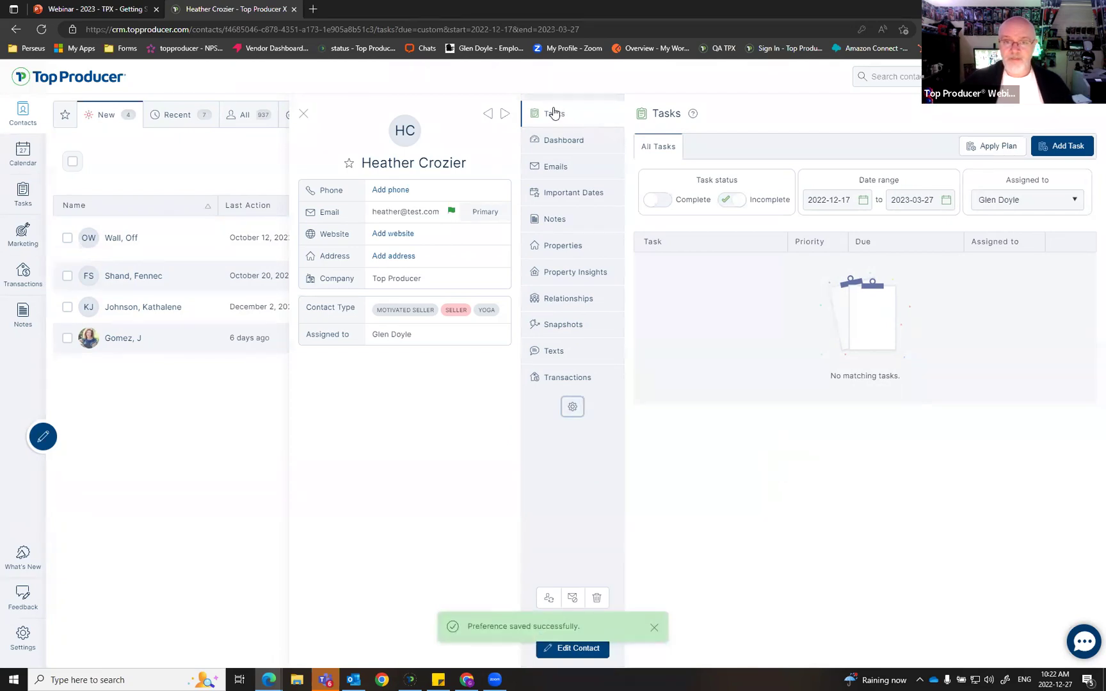
Step: Reorder the tabs so Relationships sits second and Notes directly below it
click(573, 410)
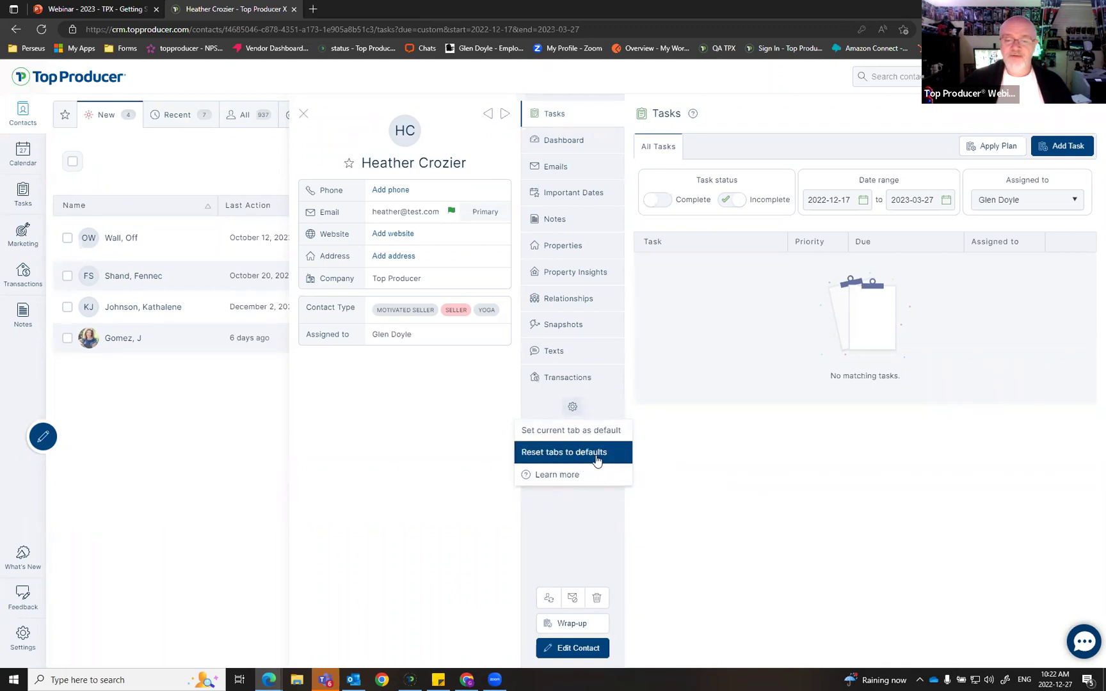
click(789, 490)
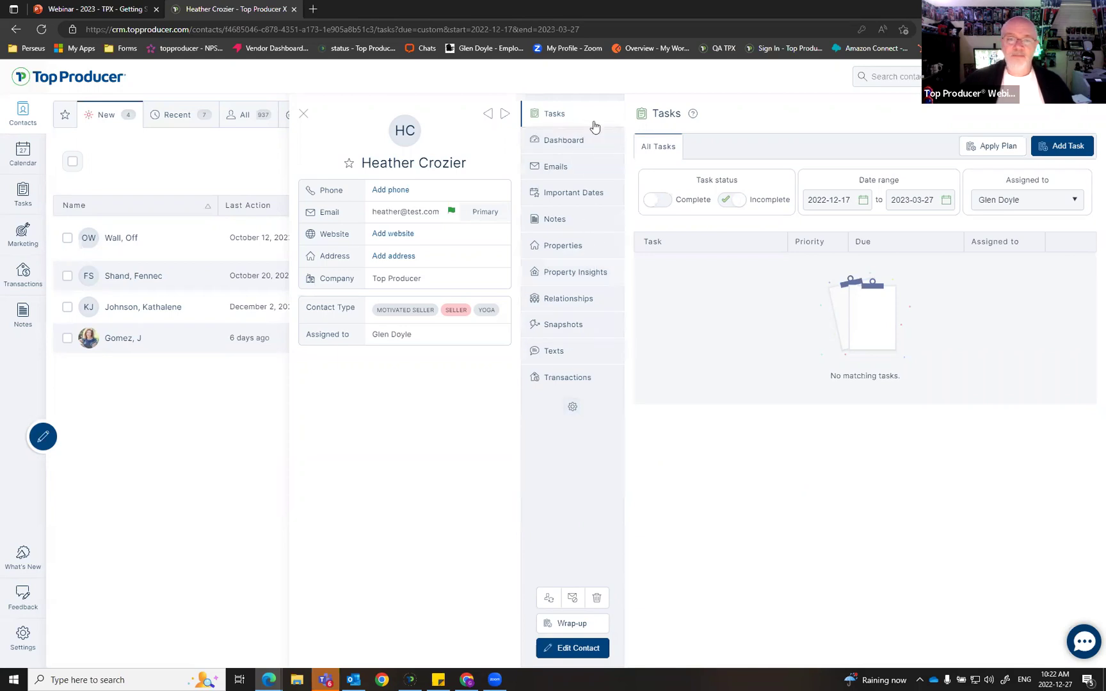
drag(570, 306, 574, 144)
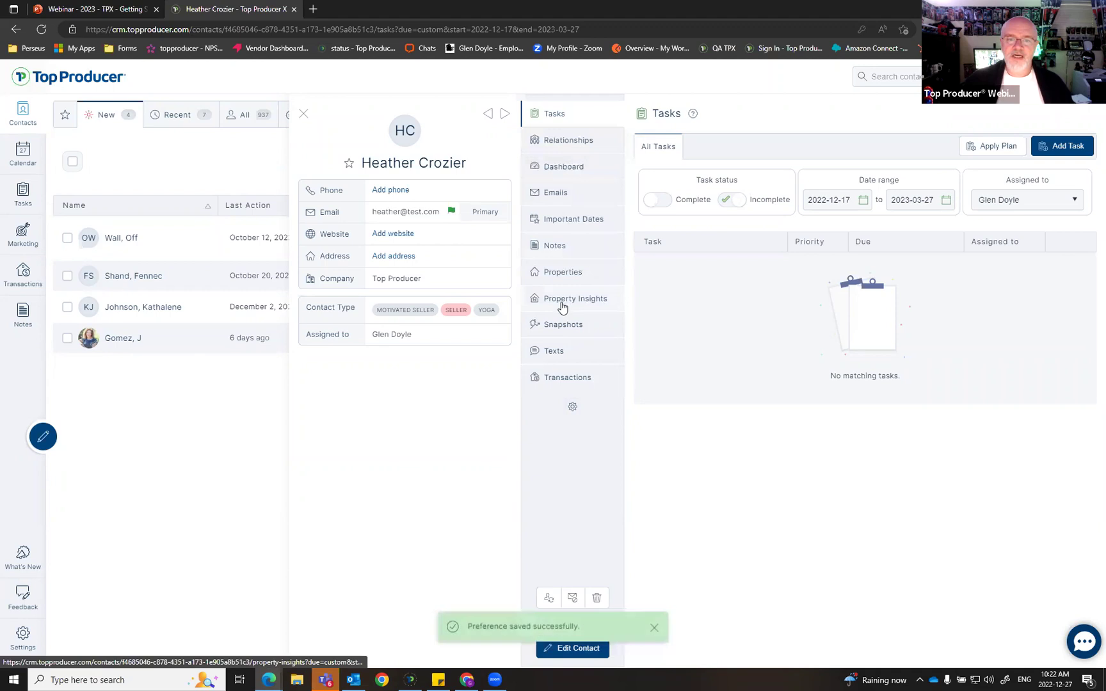
drag(567, 245, 574, 383)
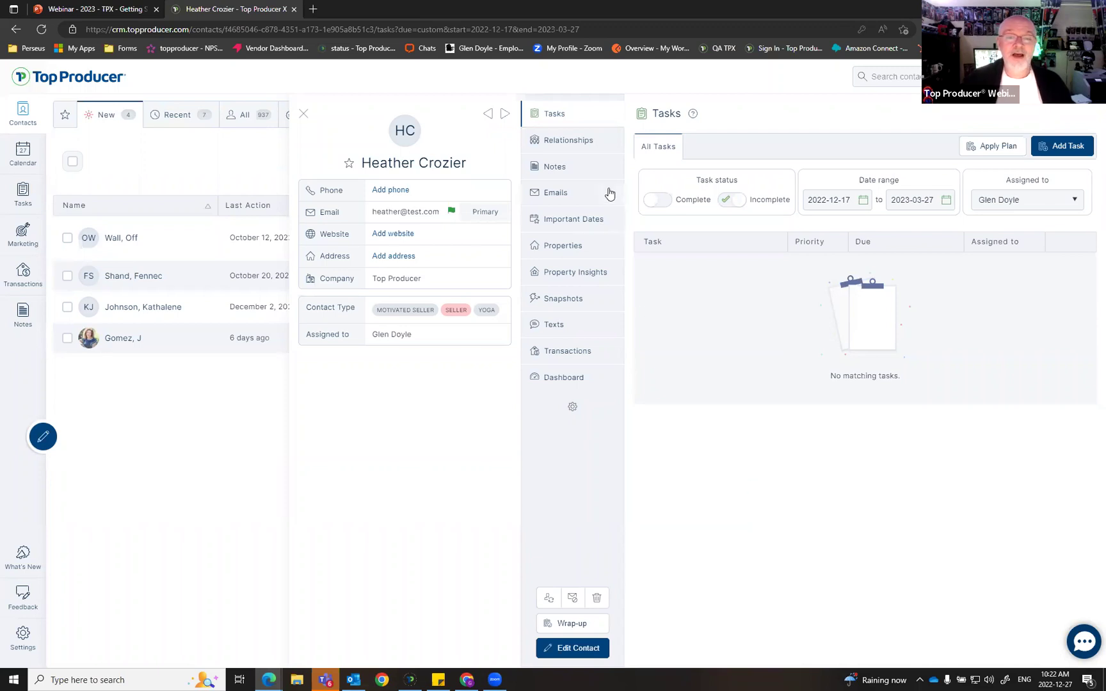
Step: Move to the next contact, then close the panel to return to the four-contact New view
click(503, 117)
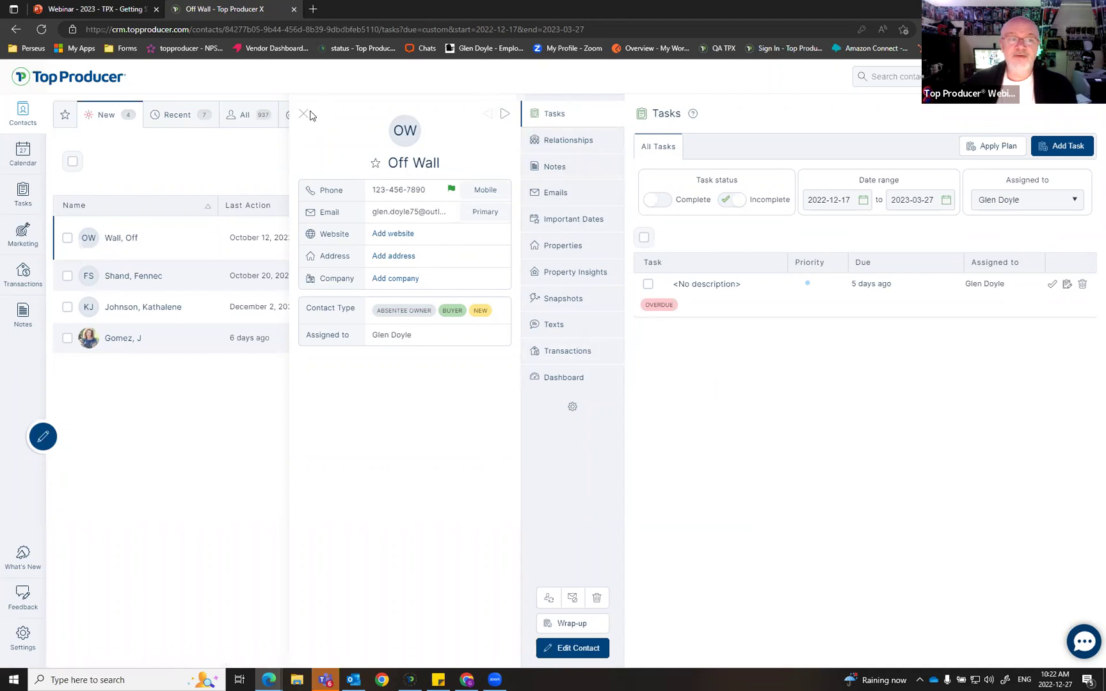
click(306, 114)
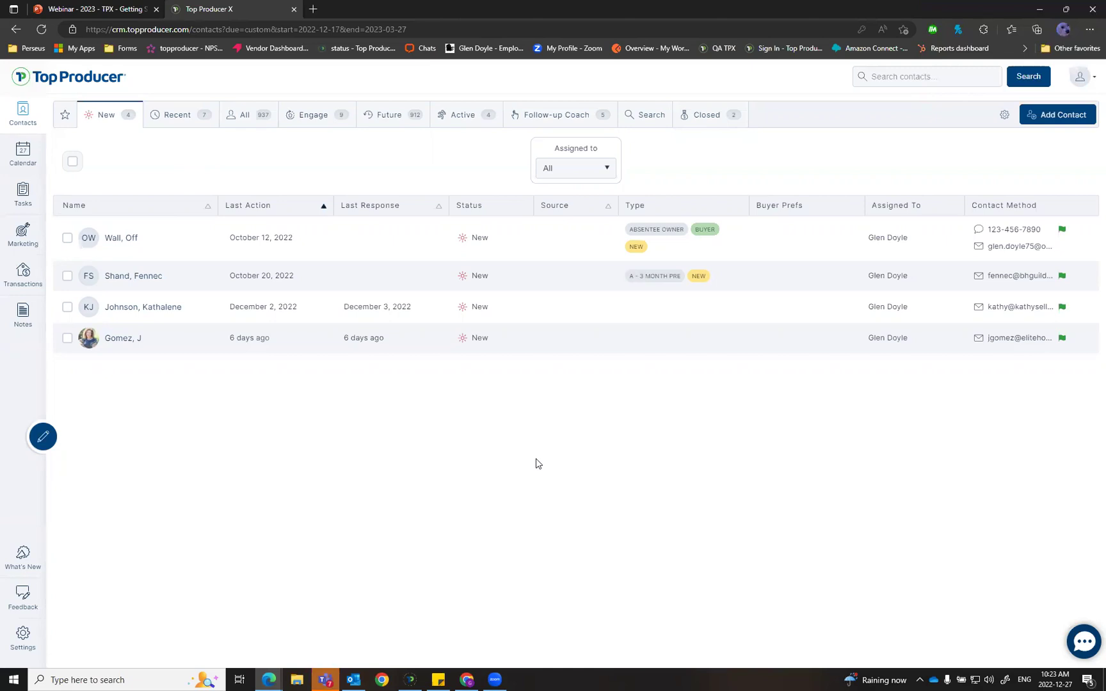
Step: Bring up the webinar deck showing the slide about learning TPX's vital settings first
click(112, 9)
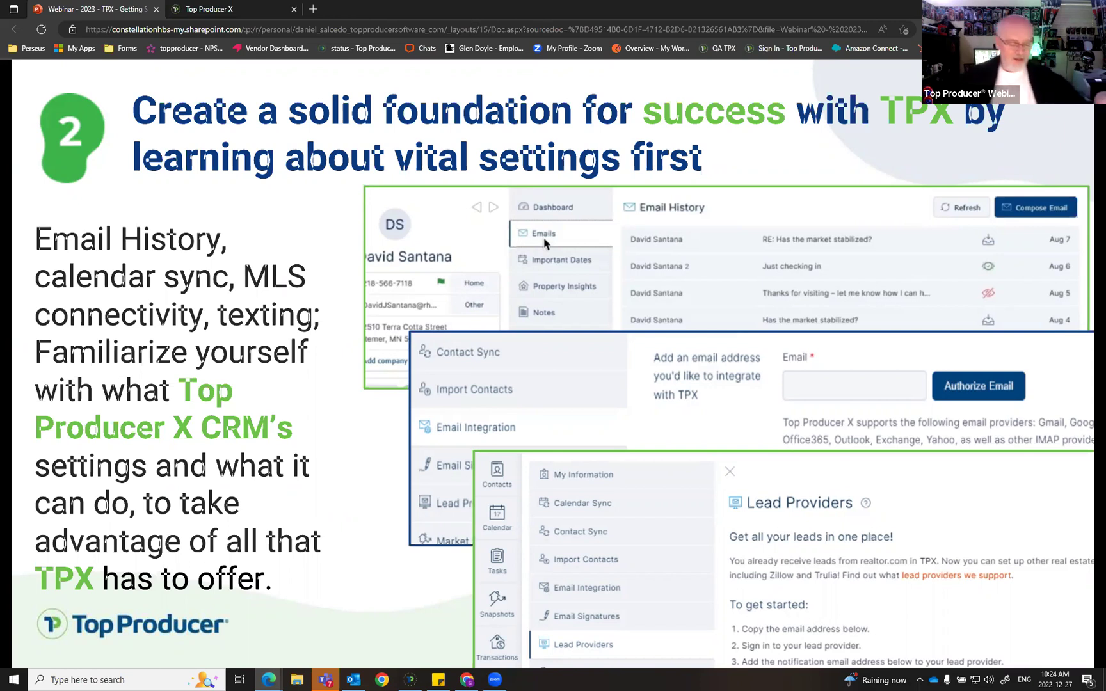
Step: Back in Top Producer X, open My Information from the account Settings page
key(ctrl+Tab)
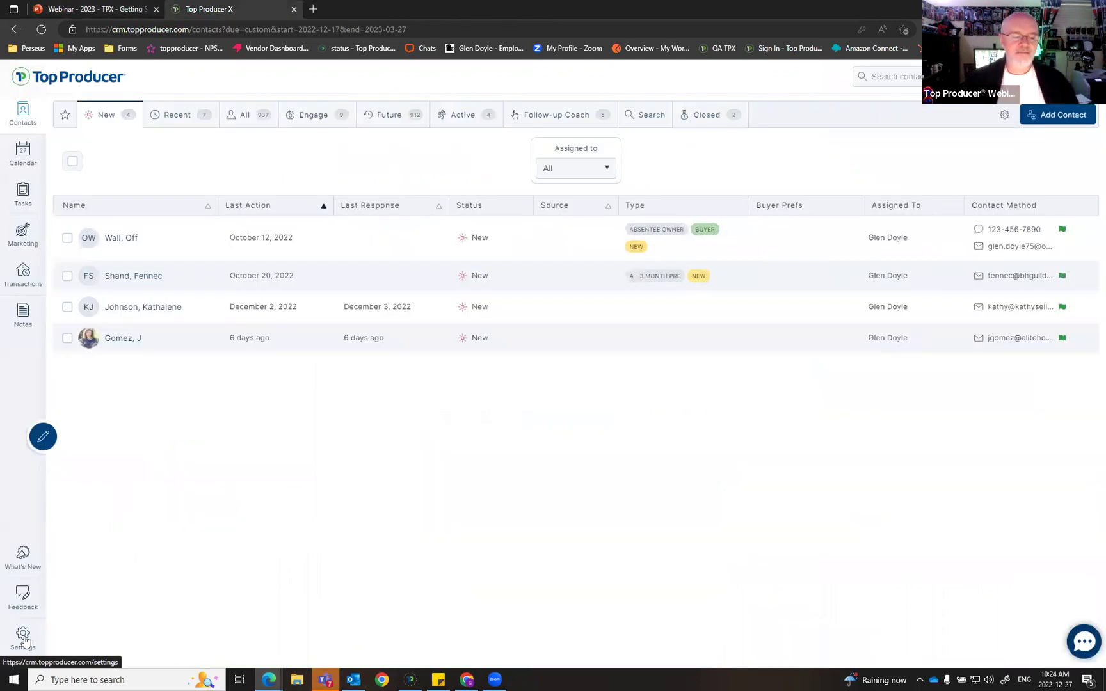
key(ctrl)
key(ctrl)
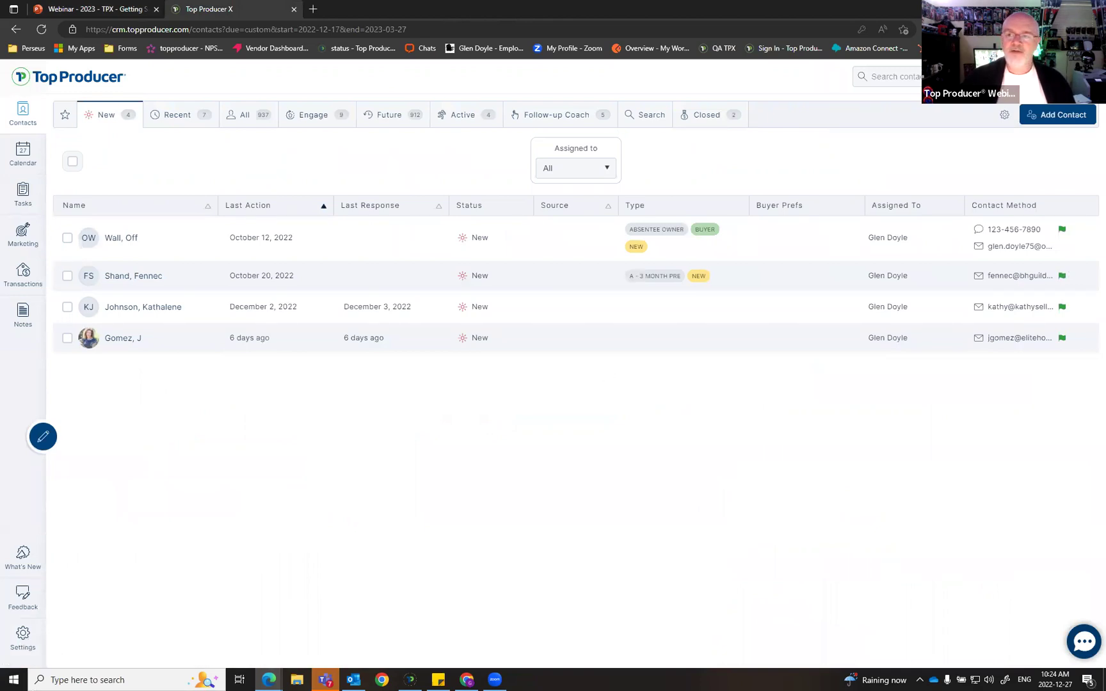
click(1081, 76)
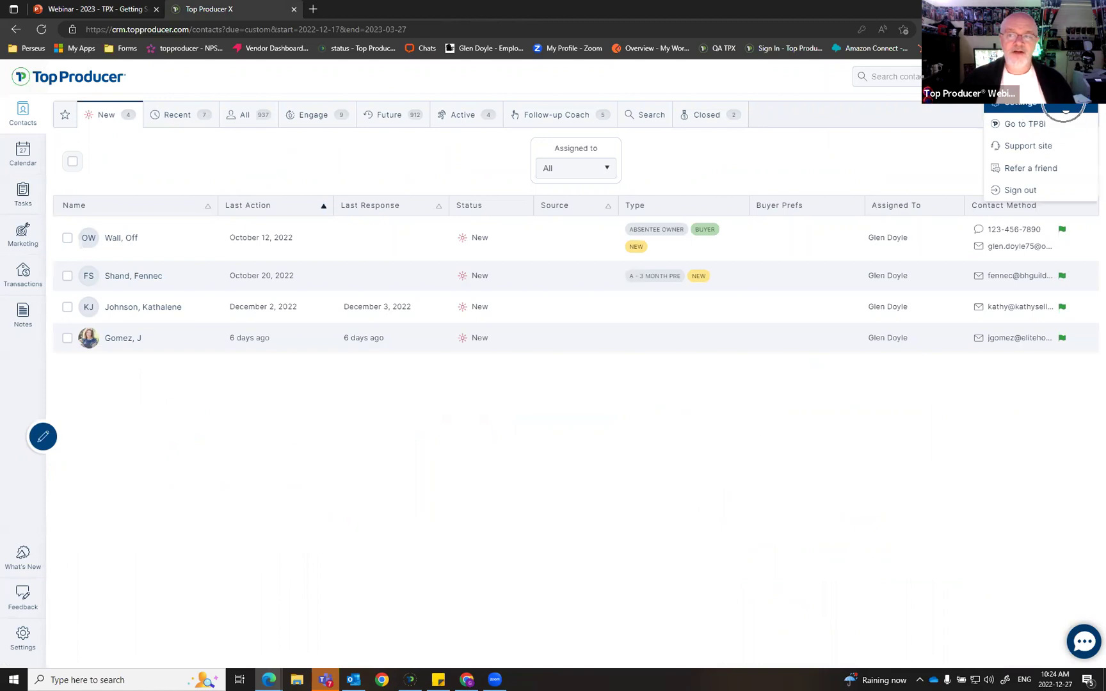
click(1024, 107)
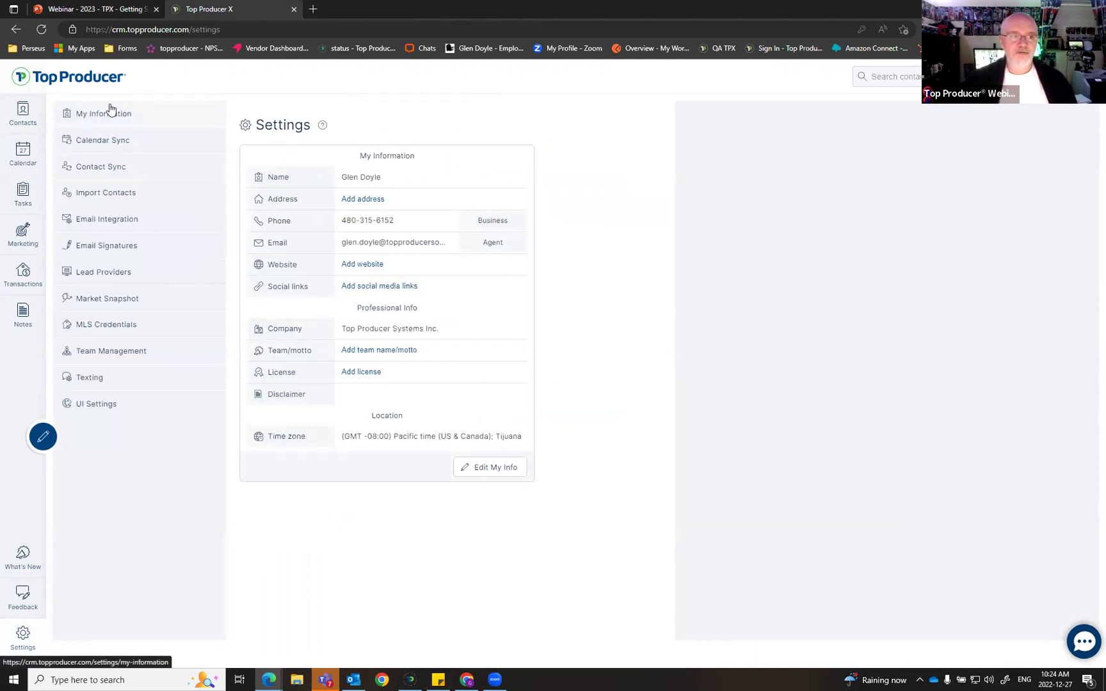
click(93, 120)
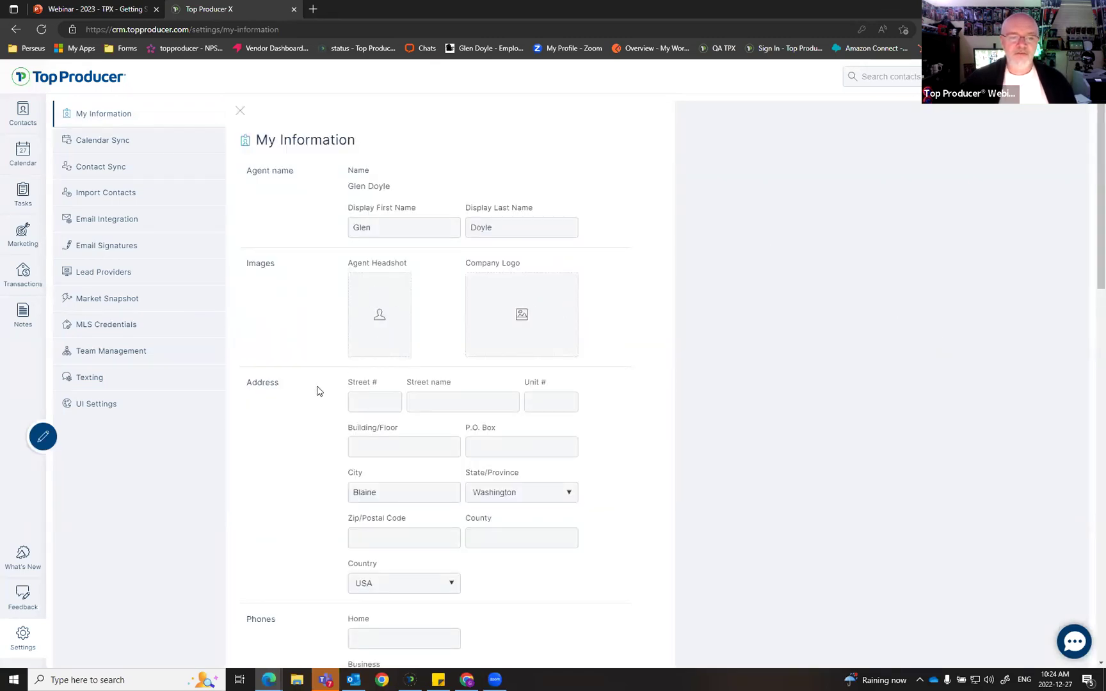
scroll(703, 400, down, 6)
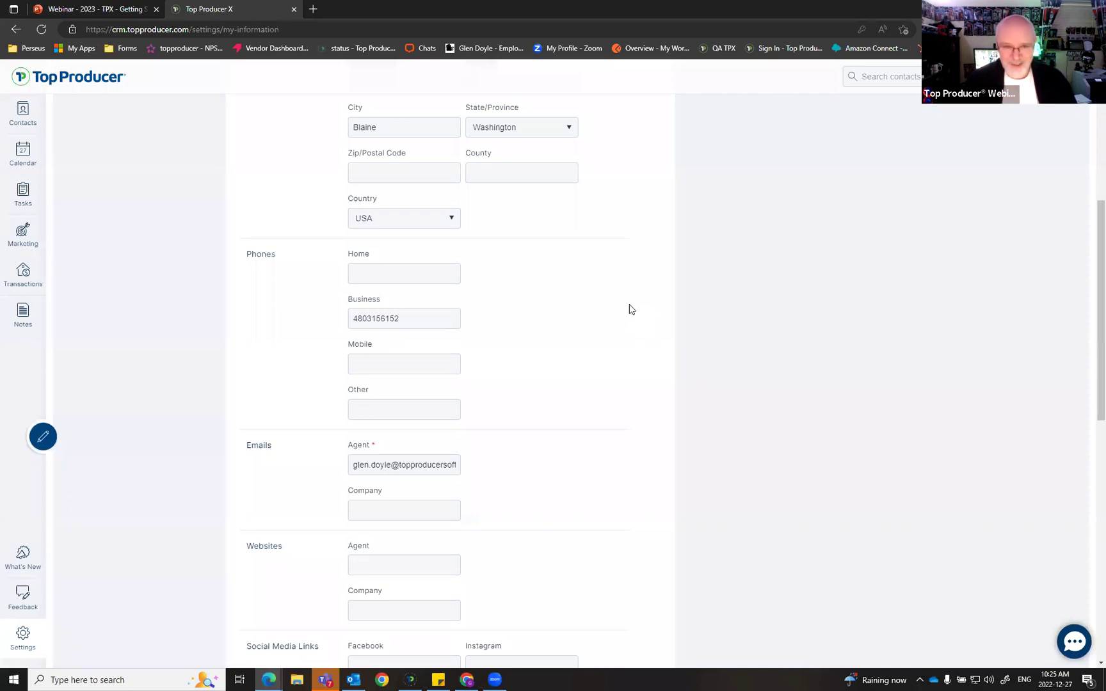
scroll(637, 320, up, 5)
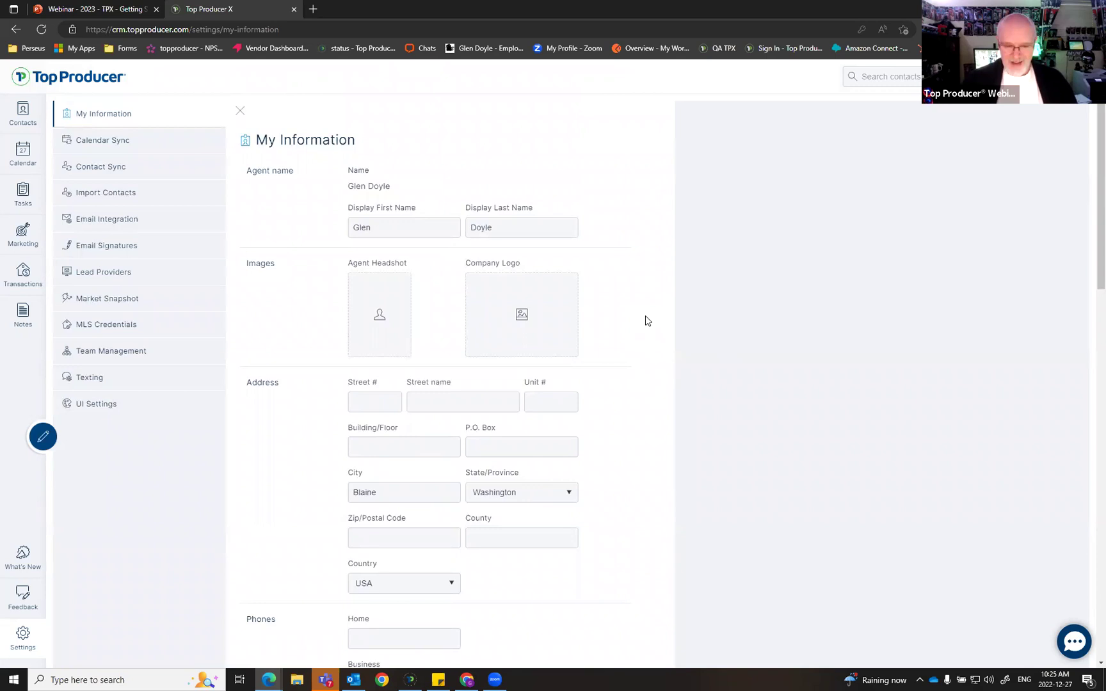
scroll(646, 426, down, 2)
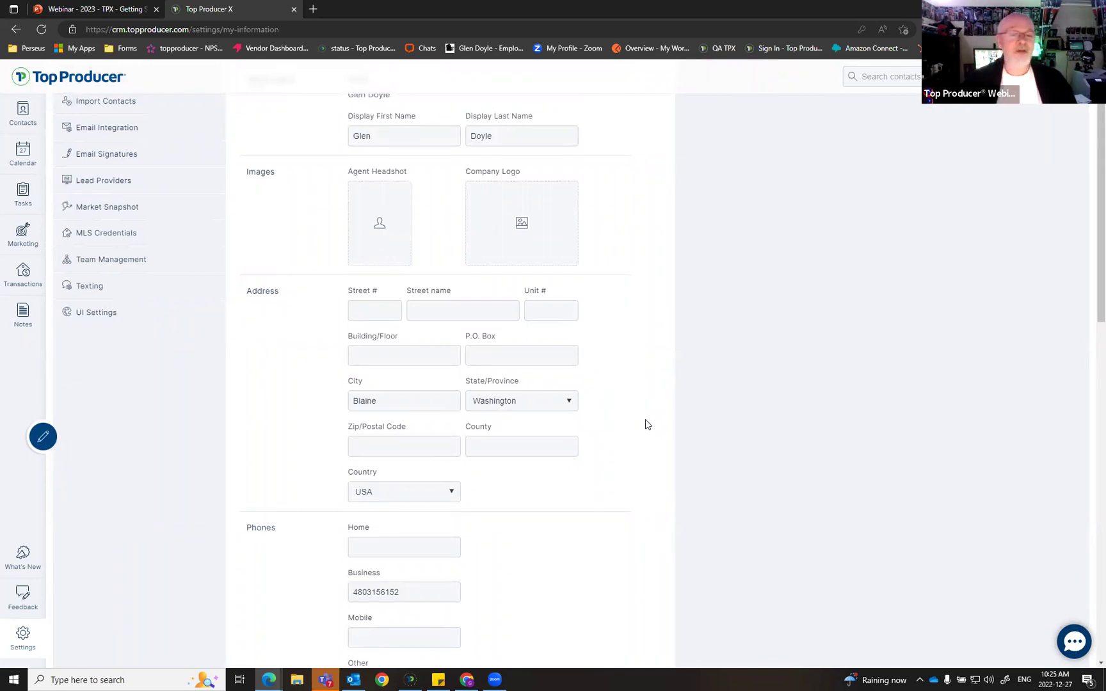
scroll(642, 391, down, 2)
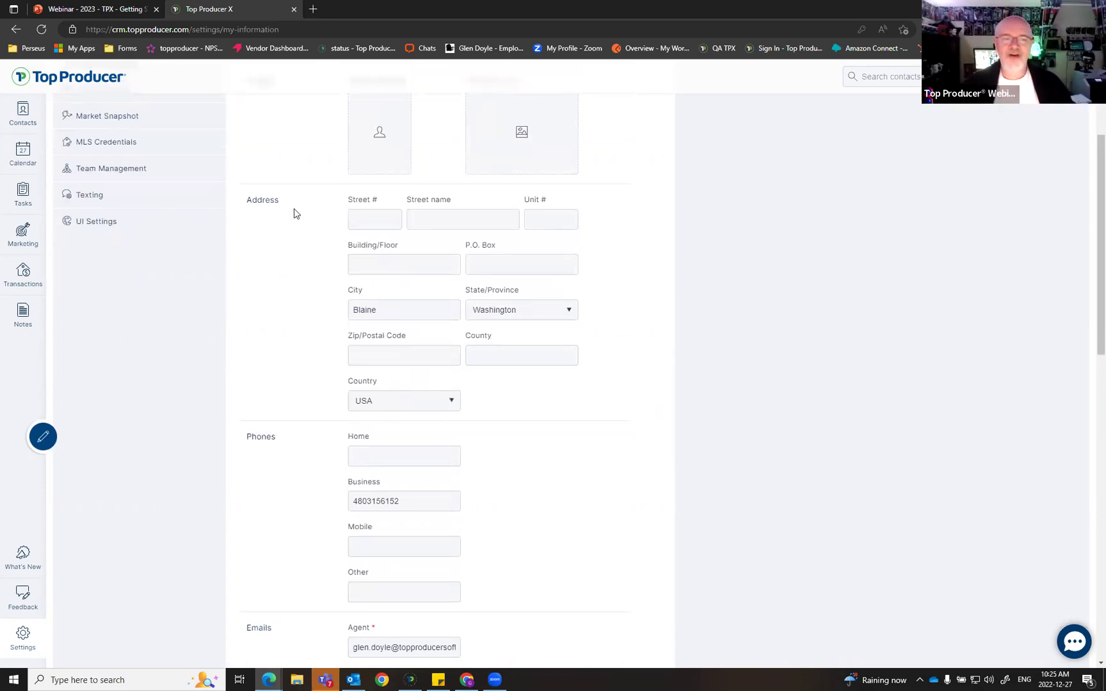
key(ctrl)
key(ctrl)
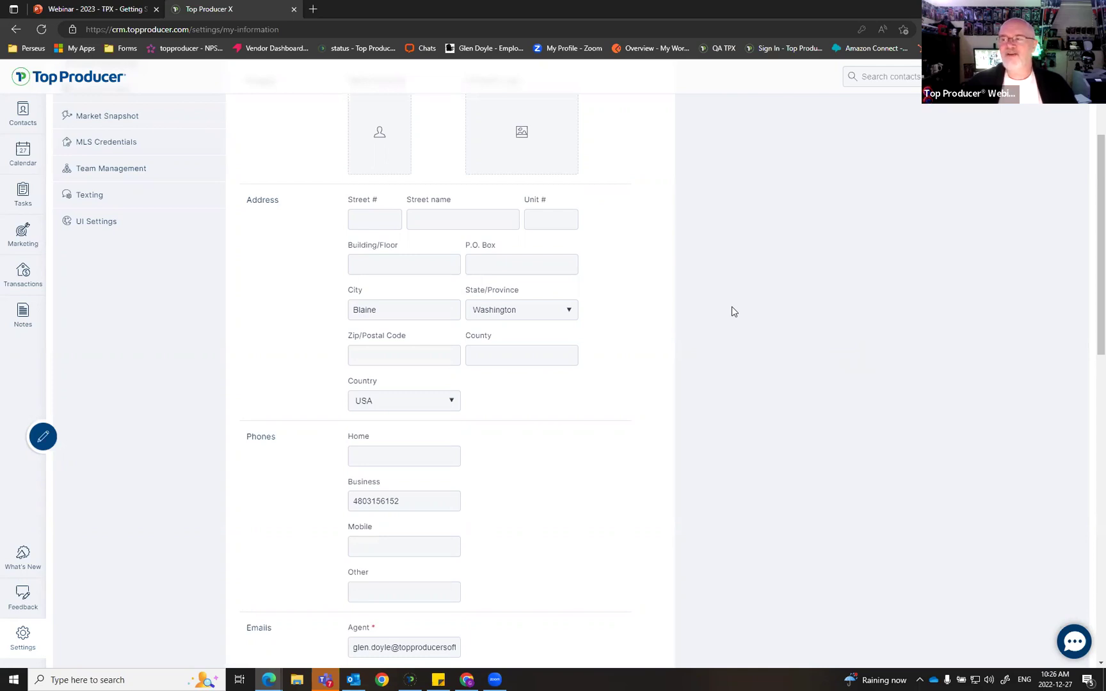
scroll(730, 337, up, 3)
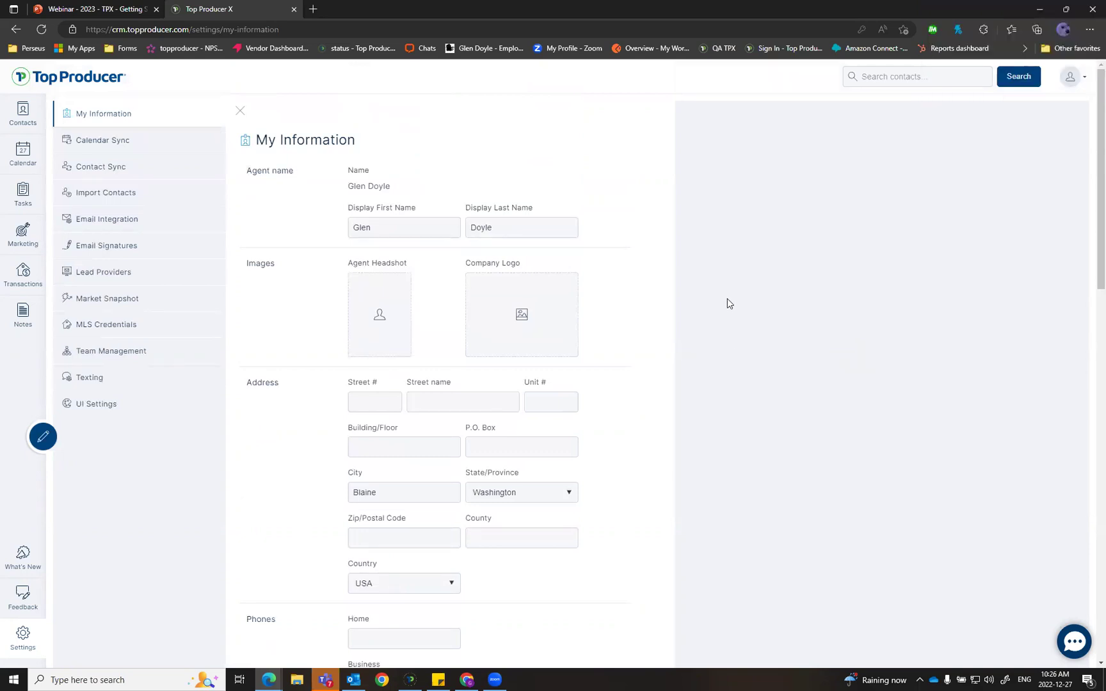
Step: Add a second agent's first name to the display first name and set display last name to 'Top Producer'
click(422, 226)
text(& Heather)
click(505, 228)
text(Top Producer)
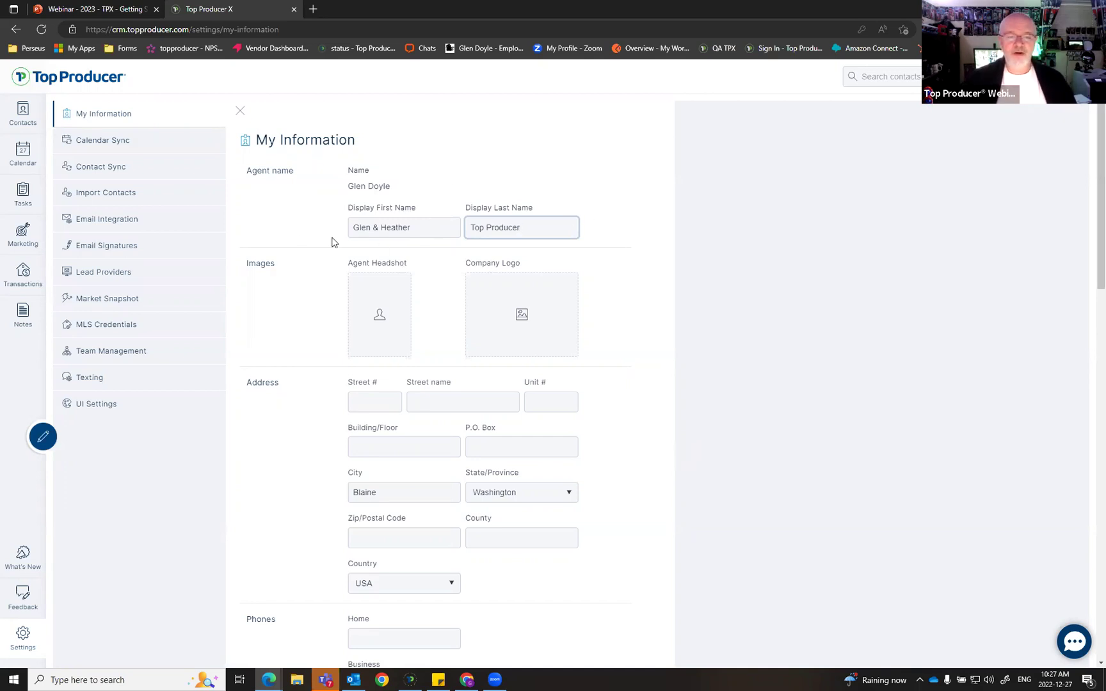
Step: Retype the display first name as both agents' first names joined by '&'
click(415, 229)
drag(416, 229, 86, 225)
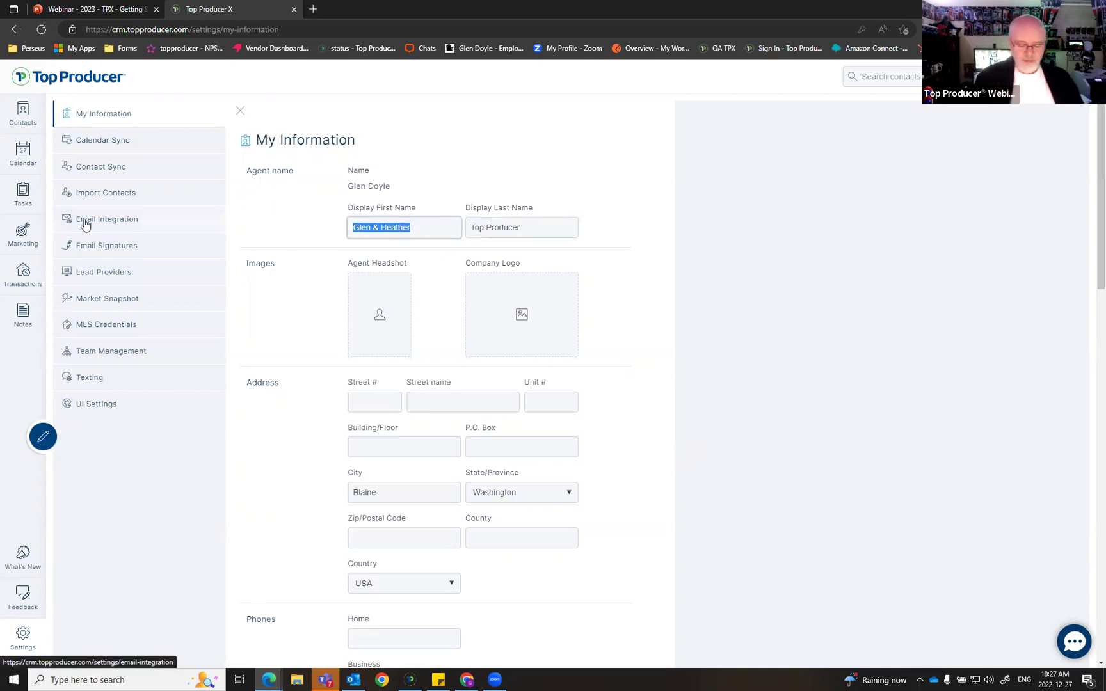
text(Heather & Glen)
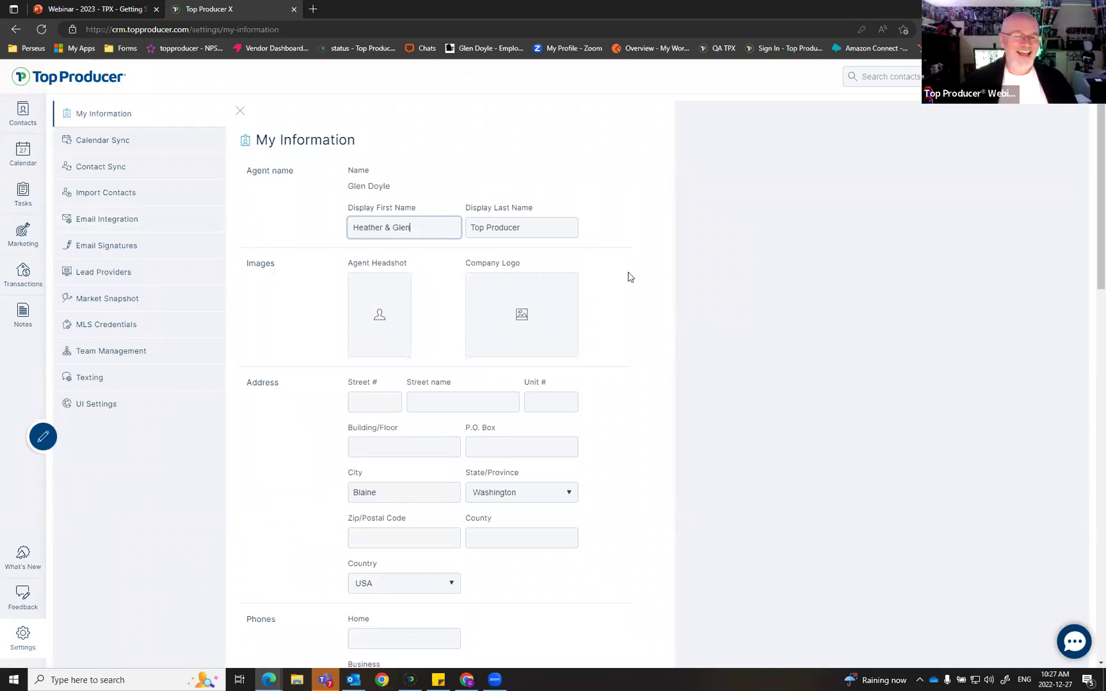
scroll(627, 297, down, 1)
scroll(627, 298, down, 1)
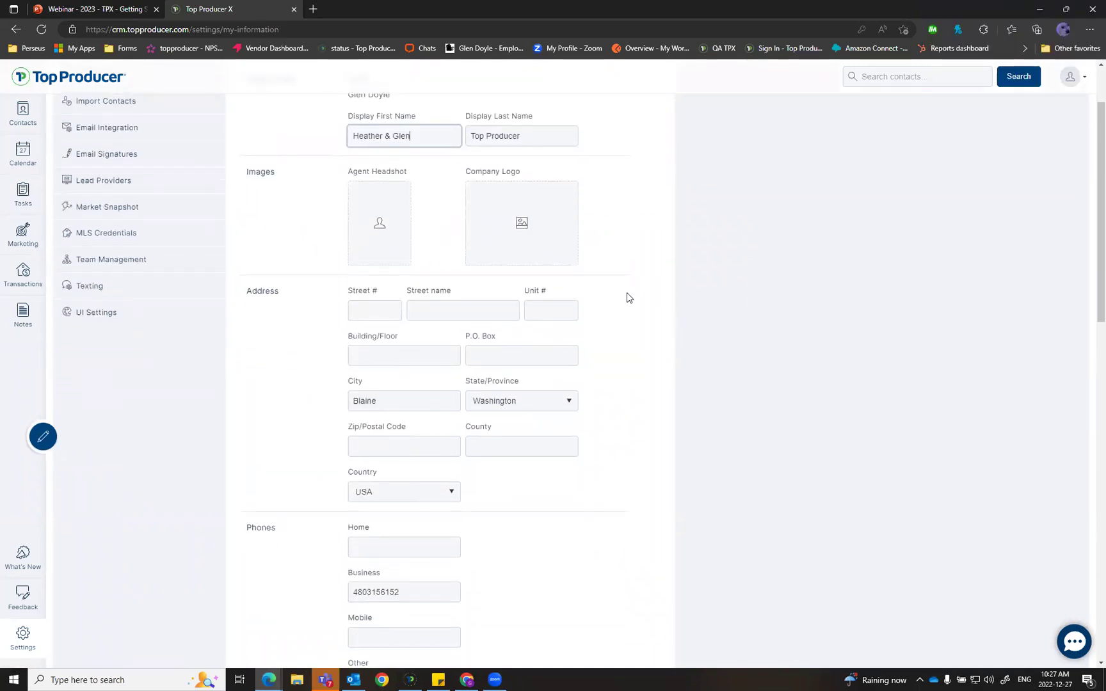
scroll(627, 288, up, 2)
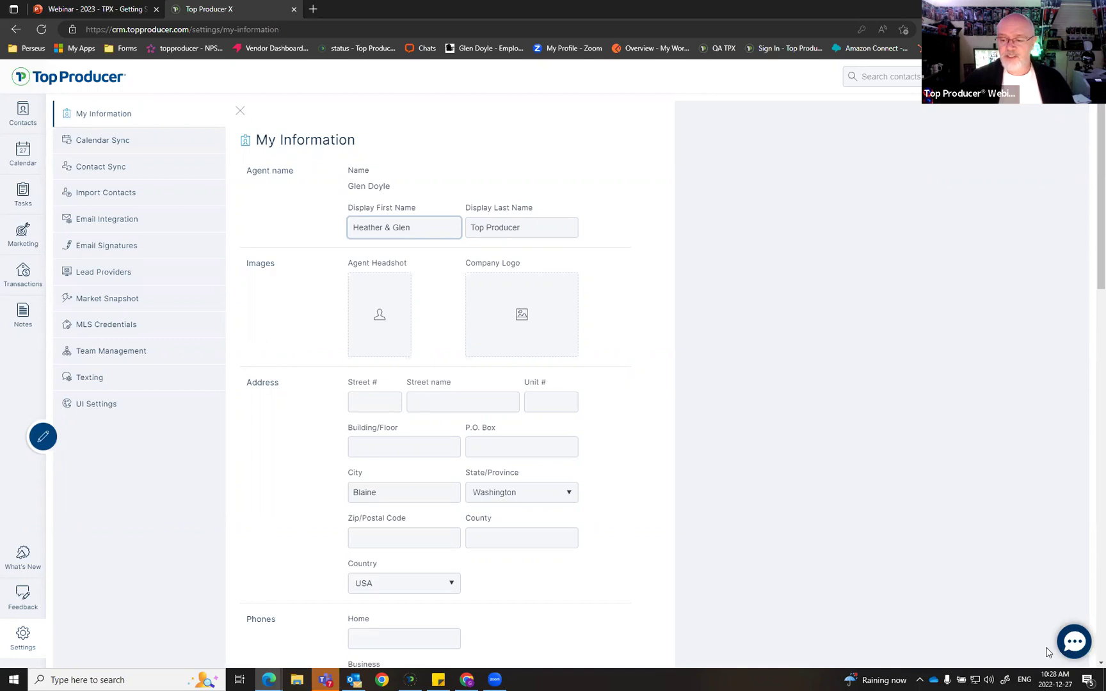
Step: Open the support chat from the bottom-right bubble, with the agent's name and e-mail prefilled
click(1074, 646)
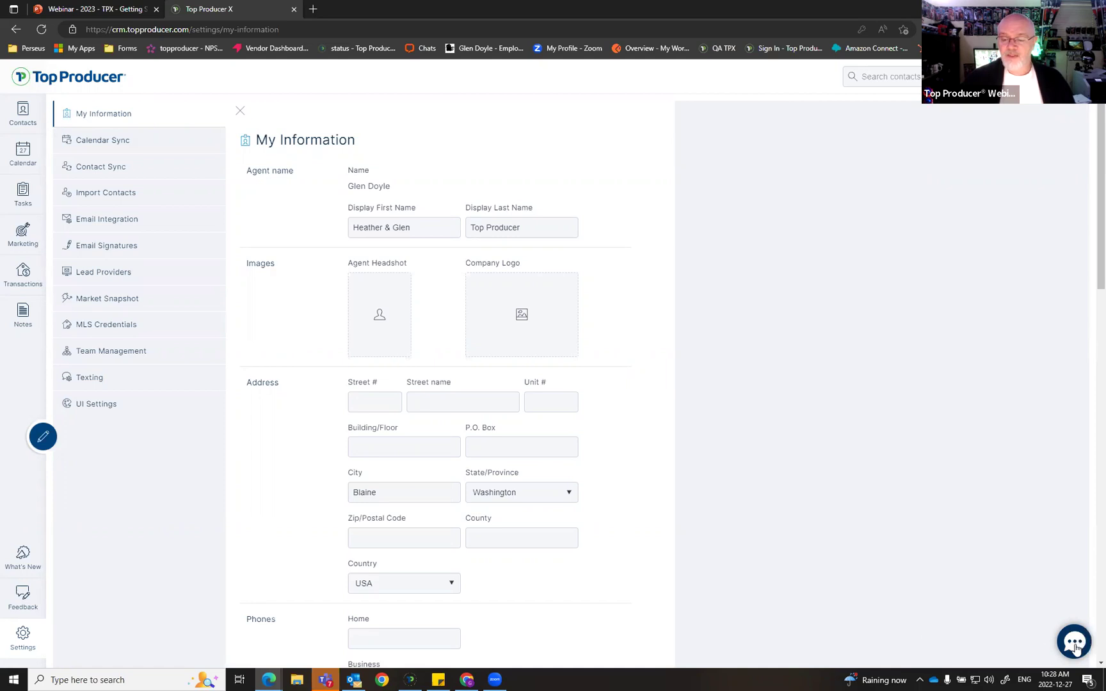
click(1075, 648)
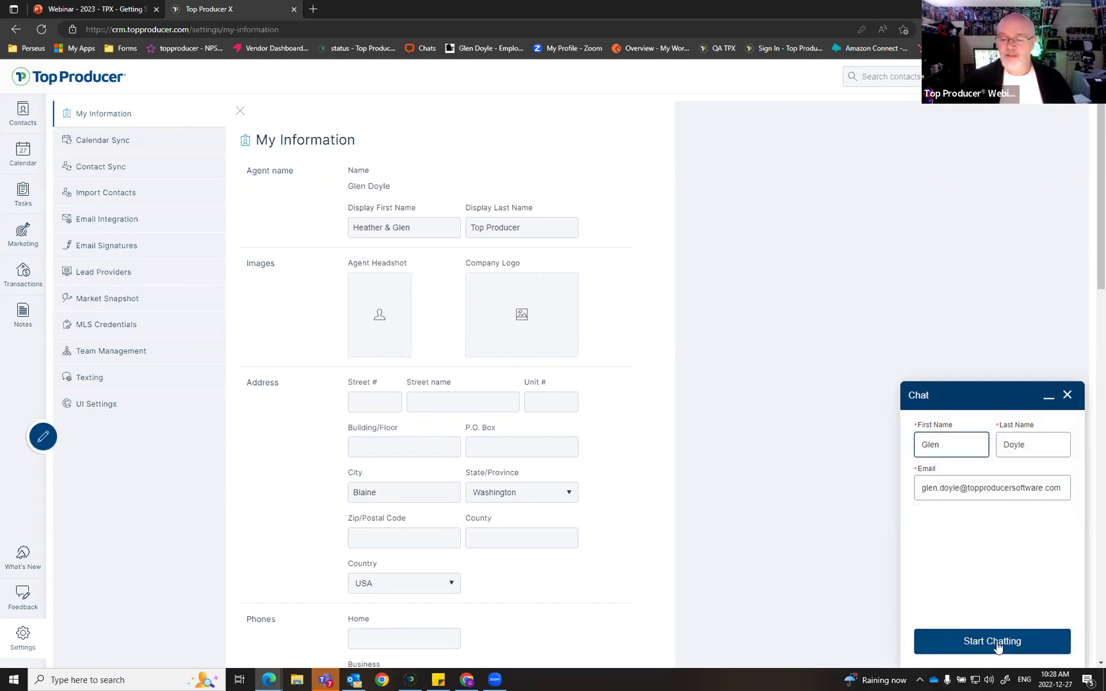
Step: Send the support agent a sign-off saying you're doing a webinar and wishing them a great day
click(941, 643)
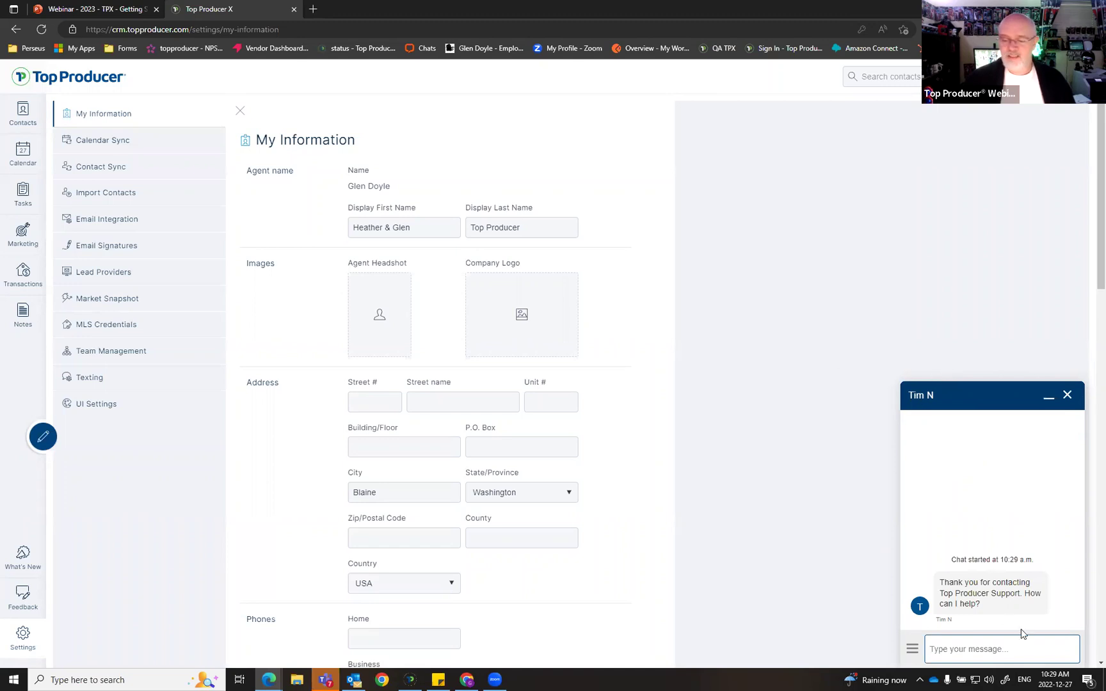
text(Hello Tim)
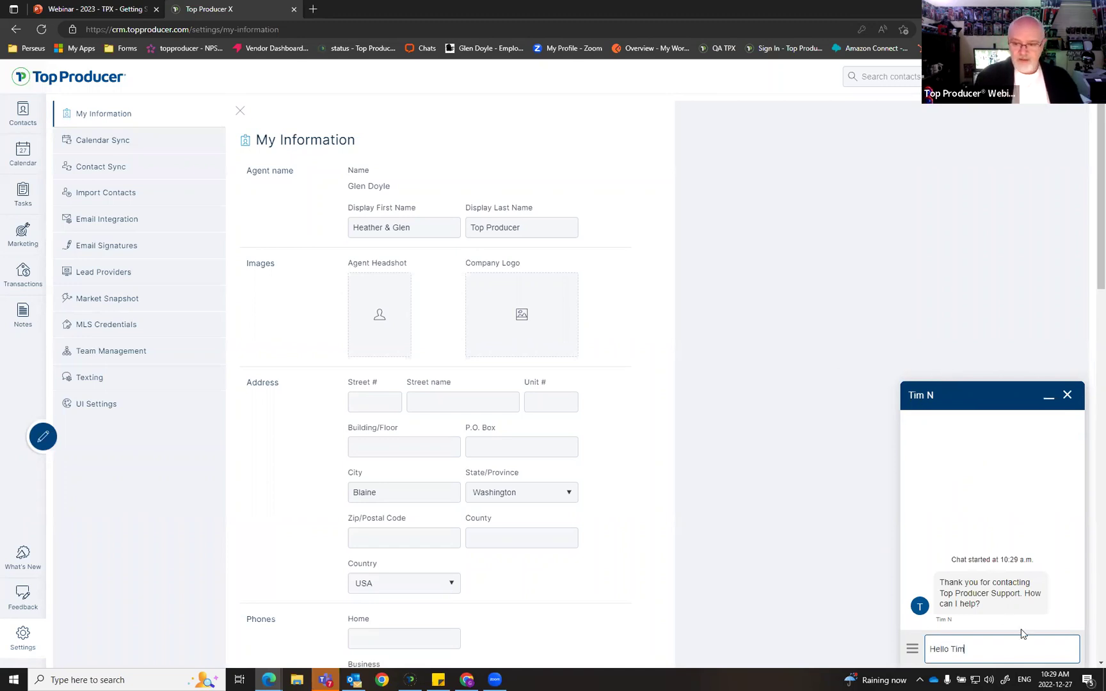
text(, just)
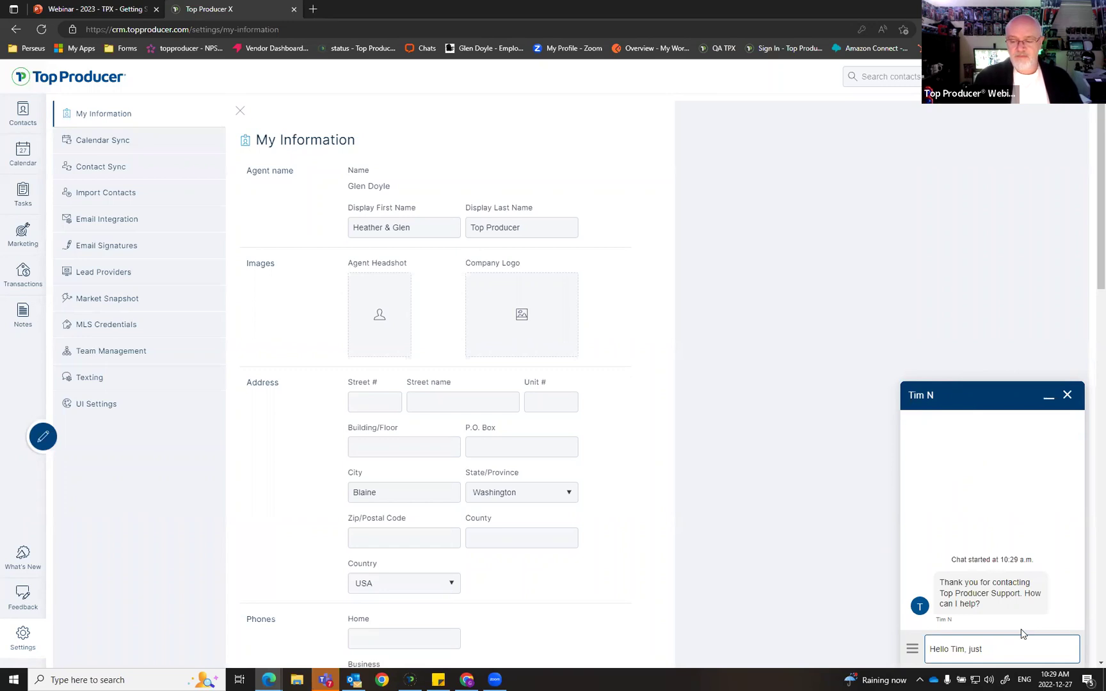
text( doing a webinar, )
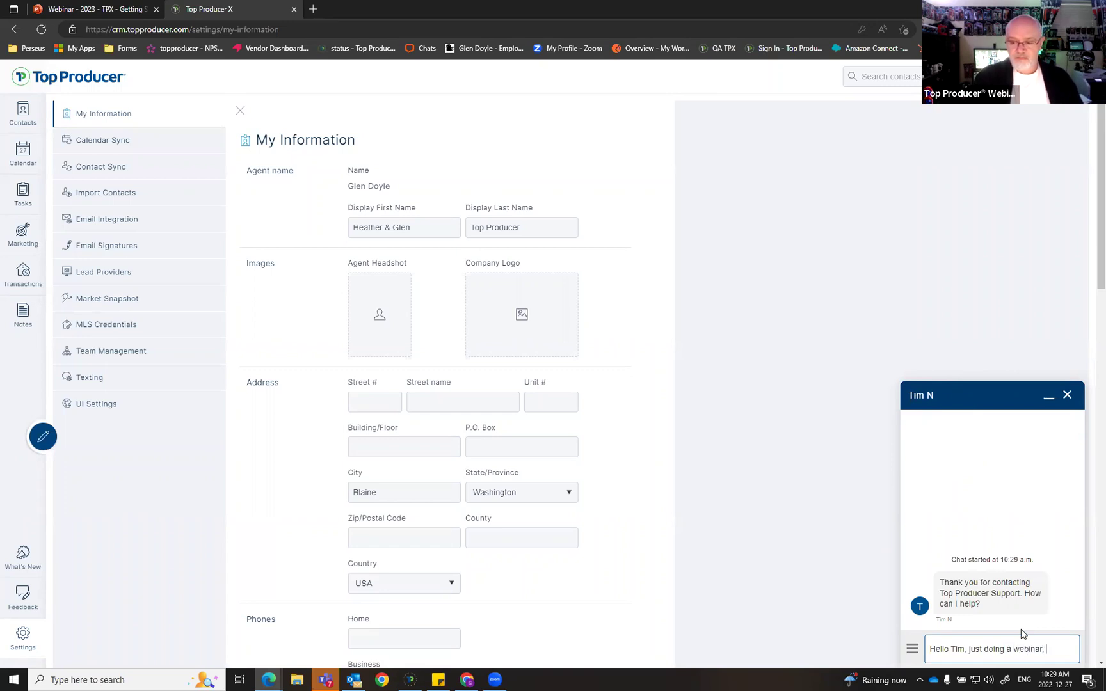
text(hope you have a grea)
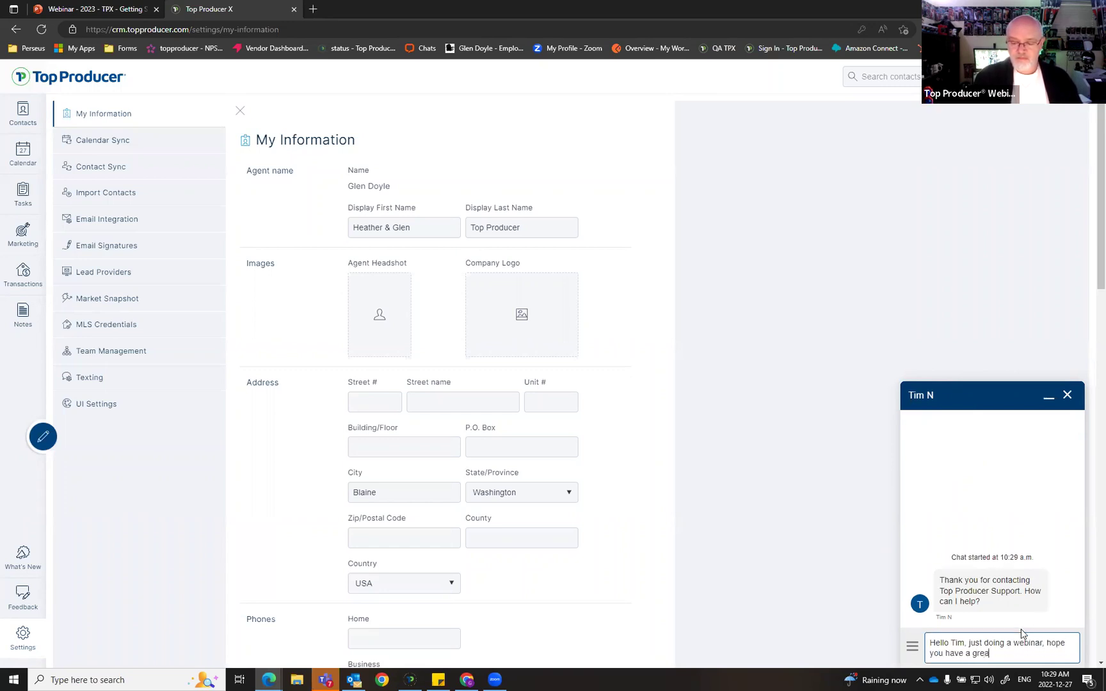
text(t day!)
key(Return)
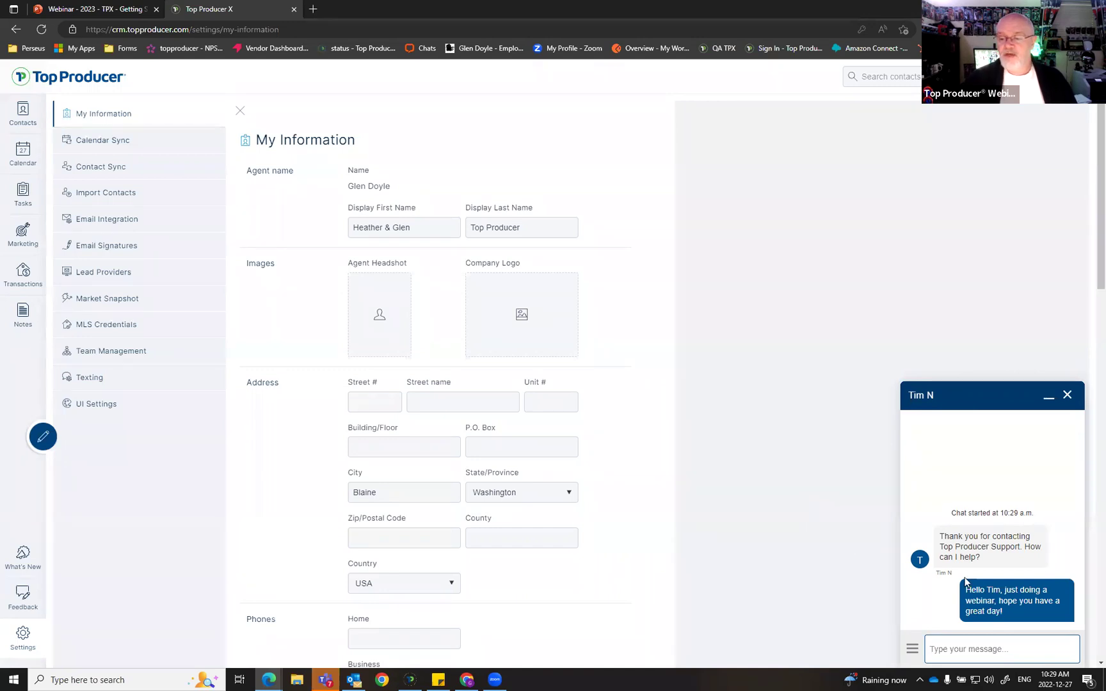
Step: End the support chat, confirm it, and close the chat panel
click(1067, 396)
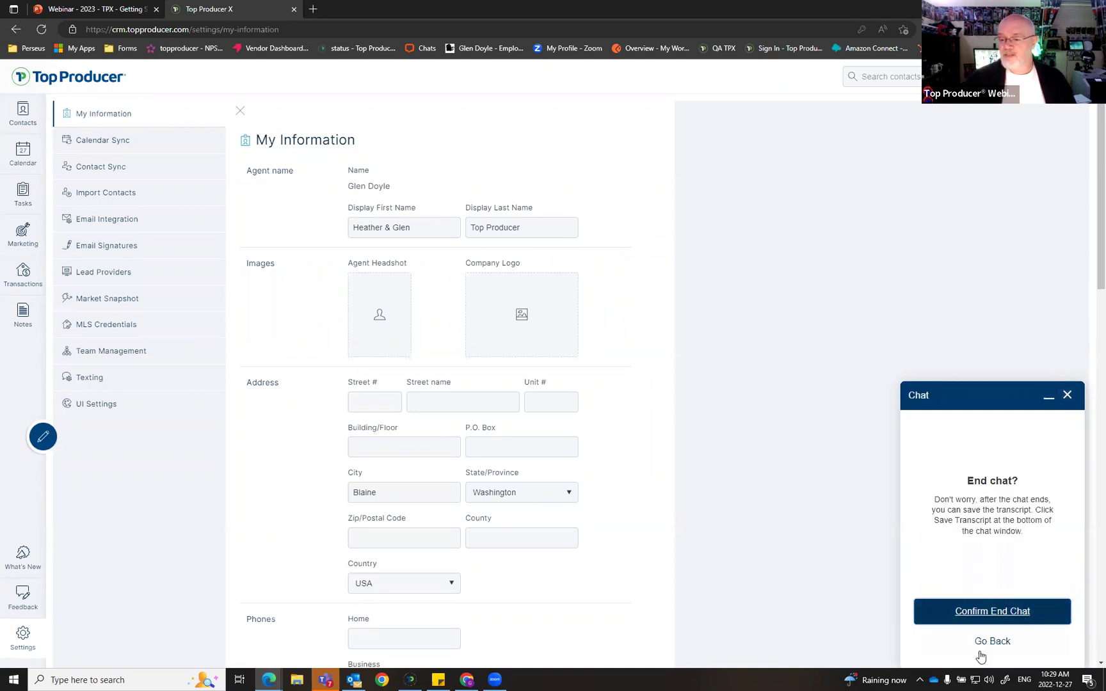
click(996, 612)
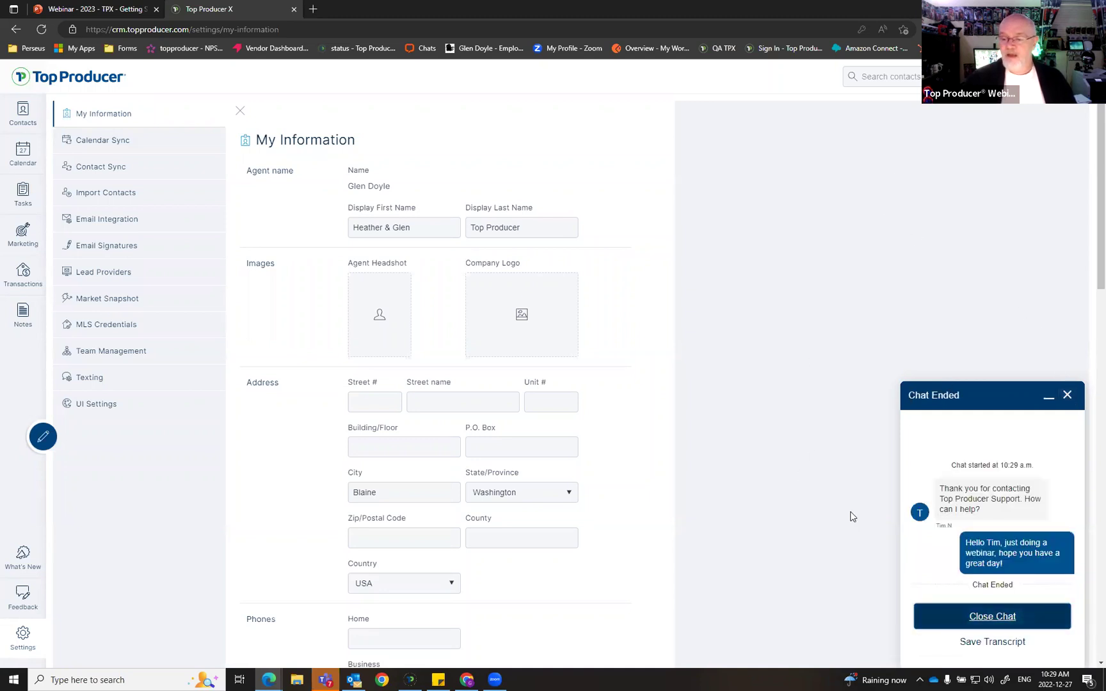
click(996, 617)
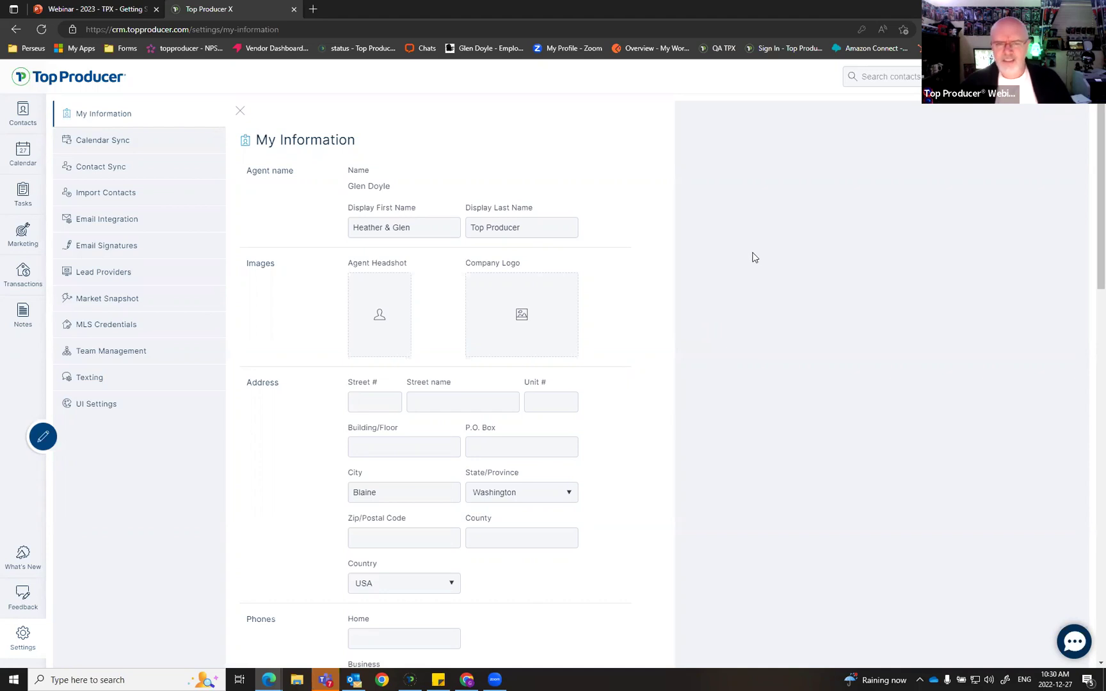
scroll(714, 297, down, 3)
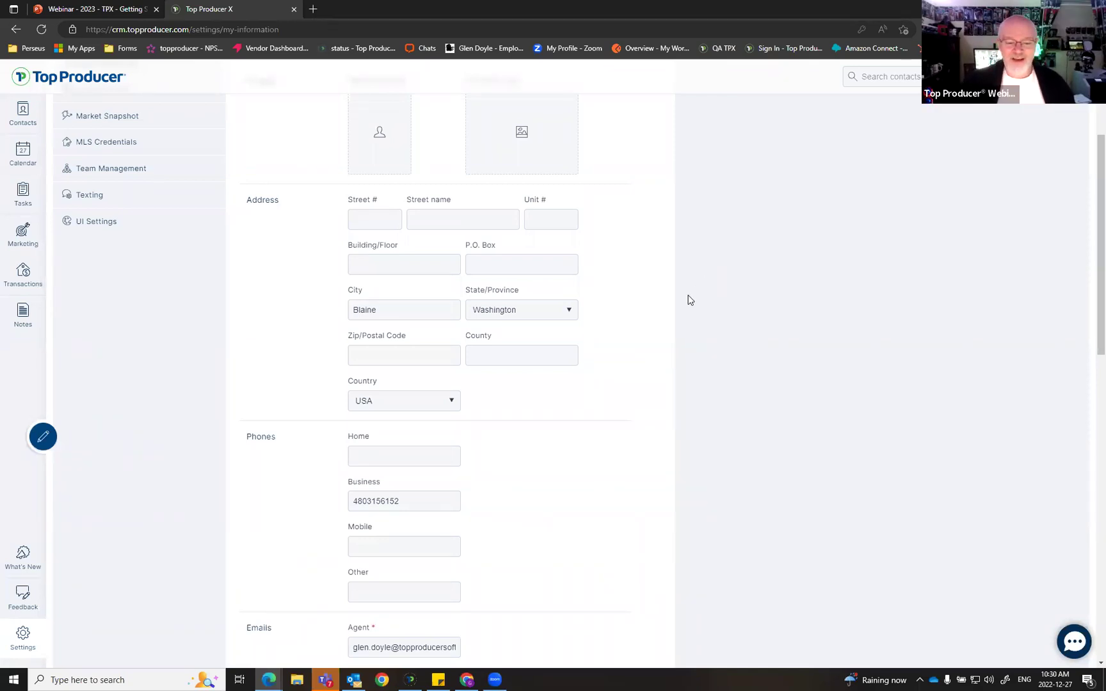
scroll(686, 300, down, 3)
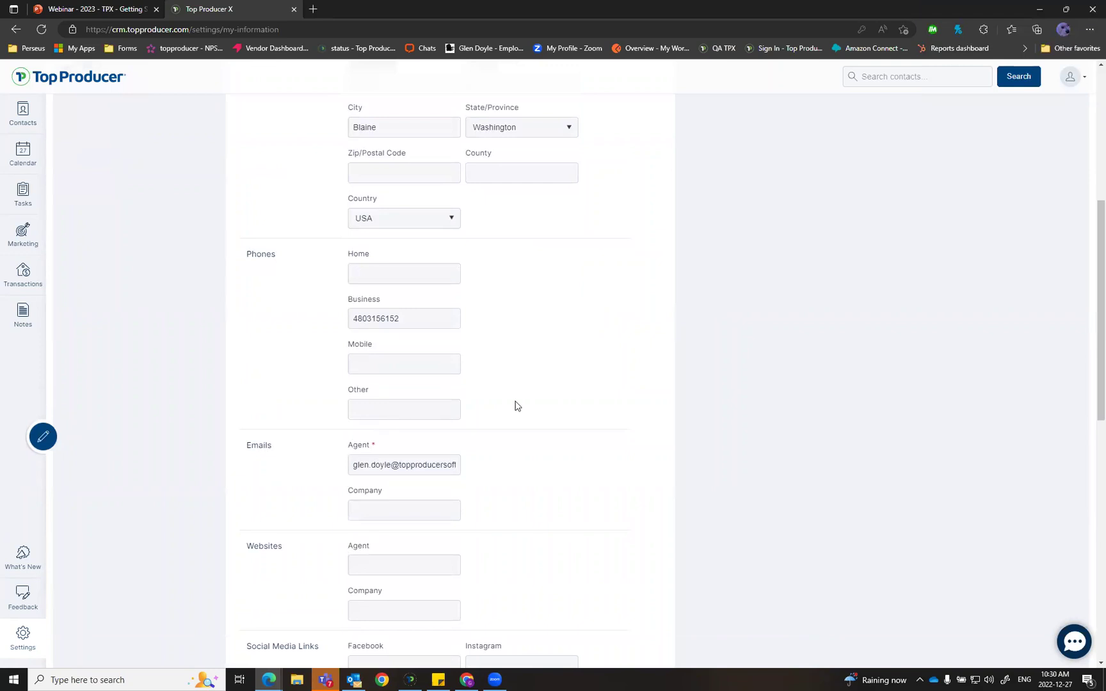
scroll(615, 333, up, 6)
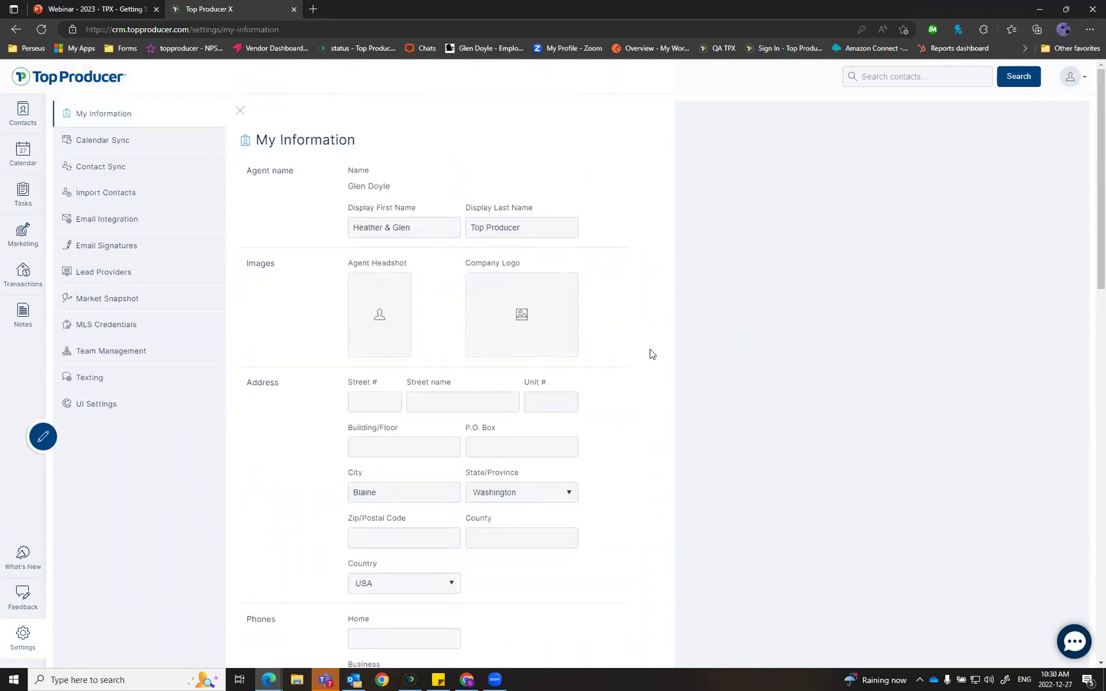
scroll(645, 361, down, 7)
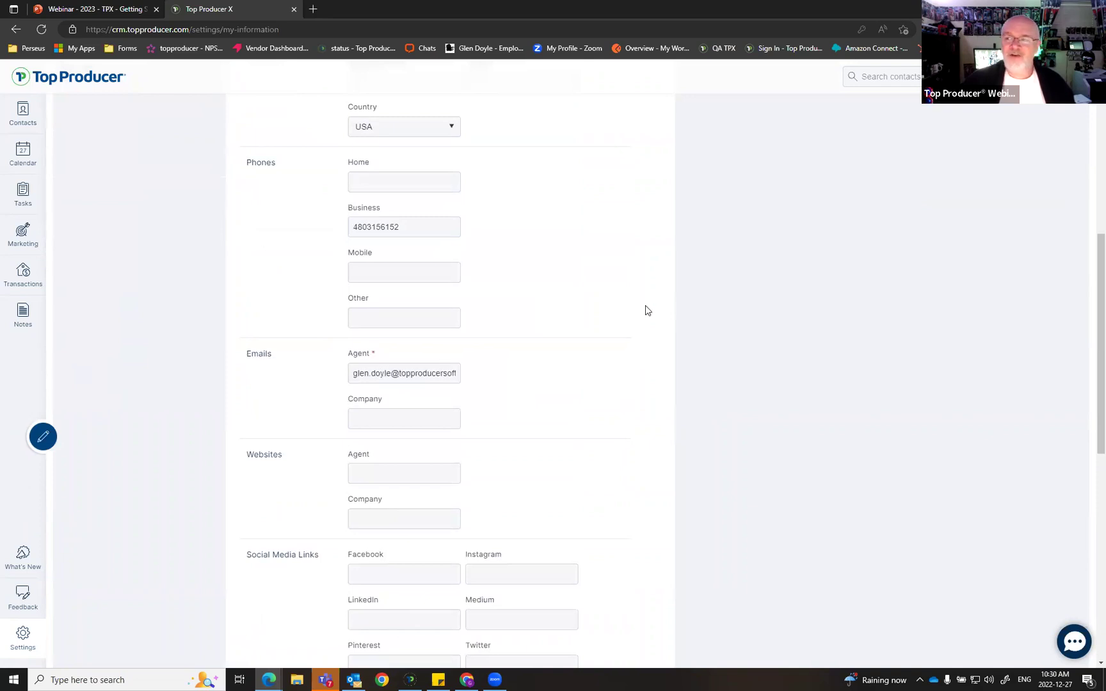
scroll(581, 324, up, 7)
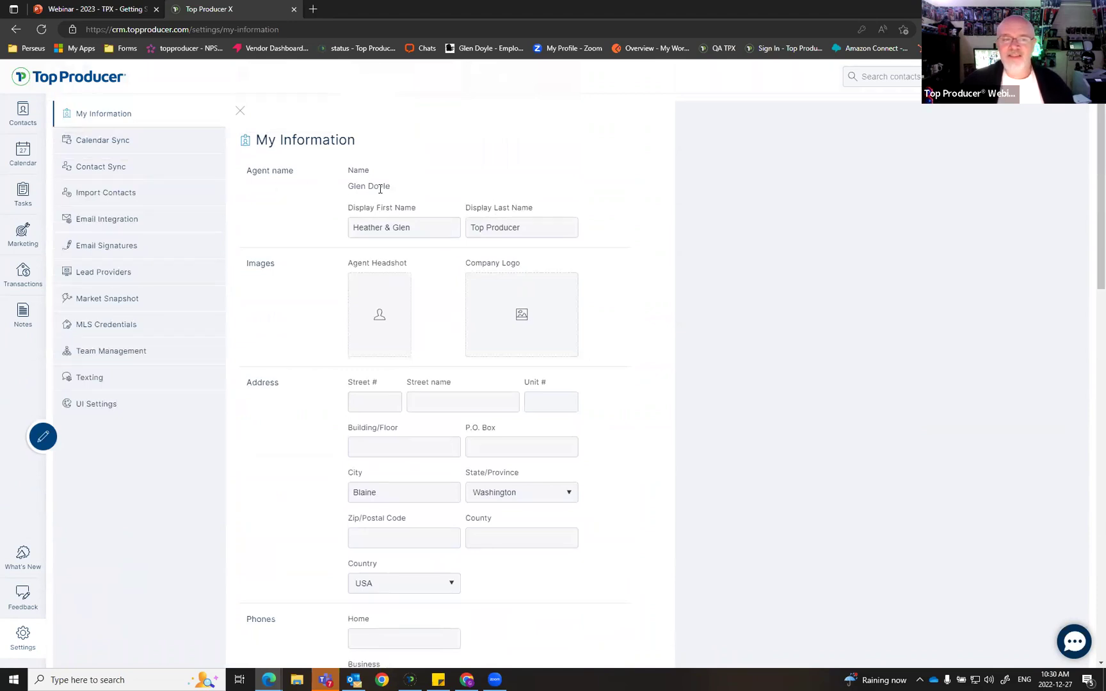
drag(393, 186, 326, 196)
click(444, 201)
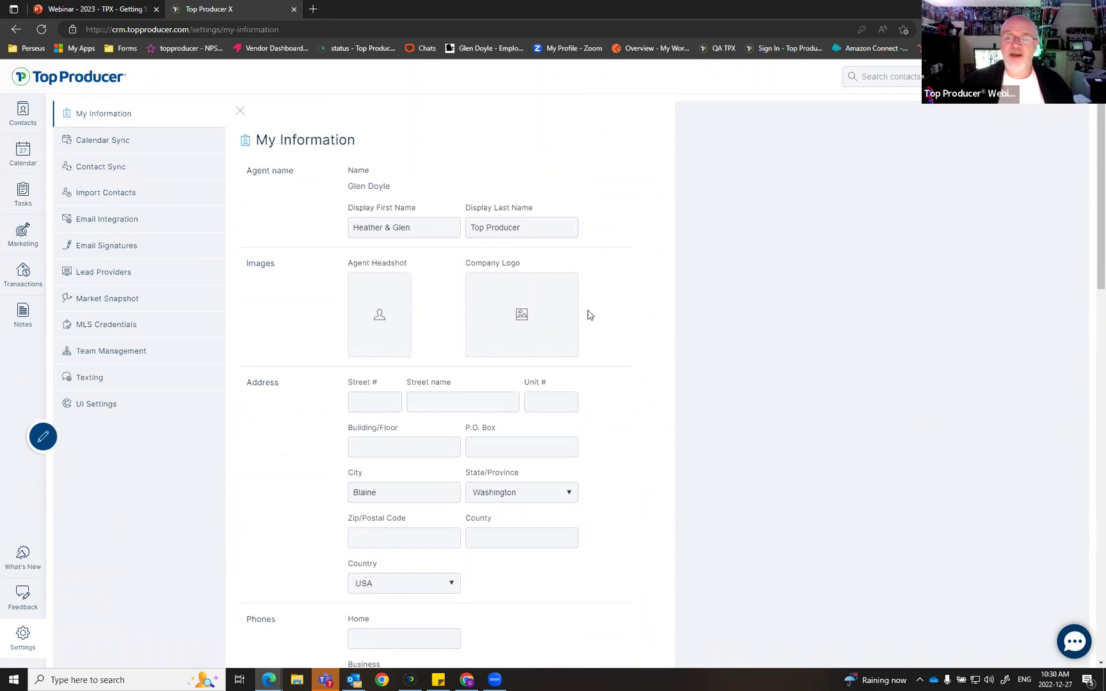
scroll(614, 349, down, 8)
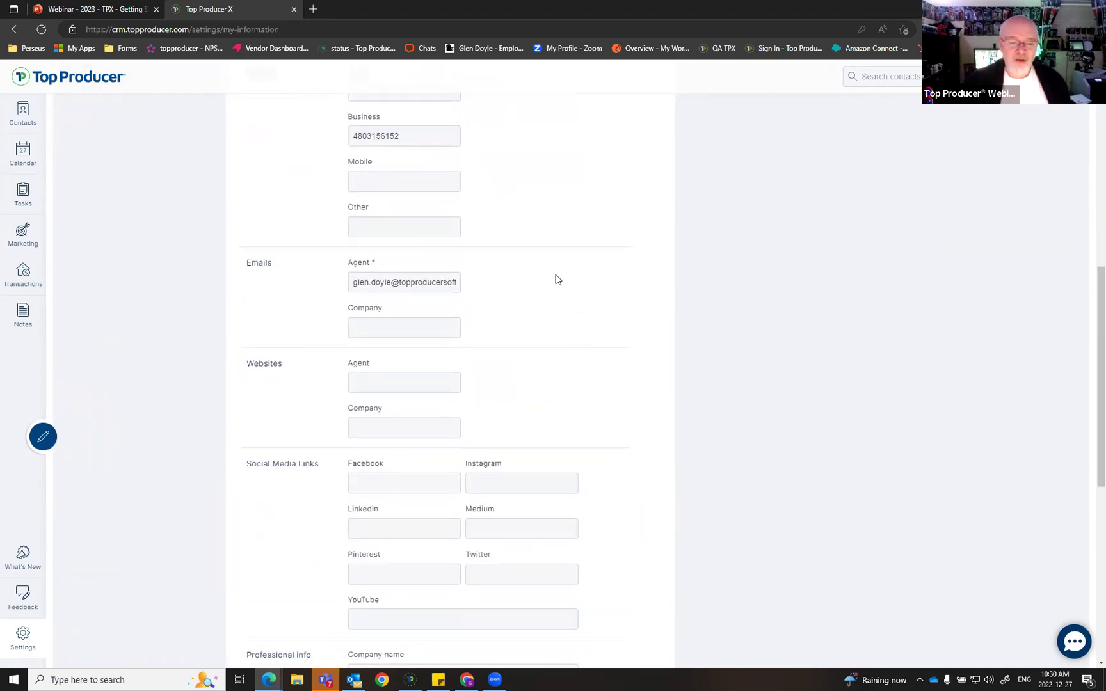
scroll(554, 281, down, 2)
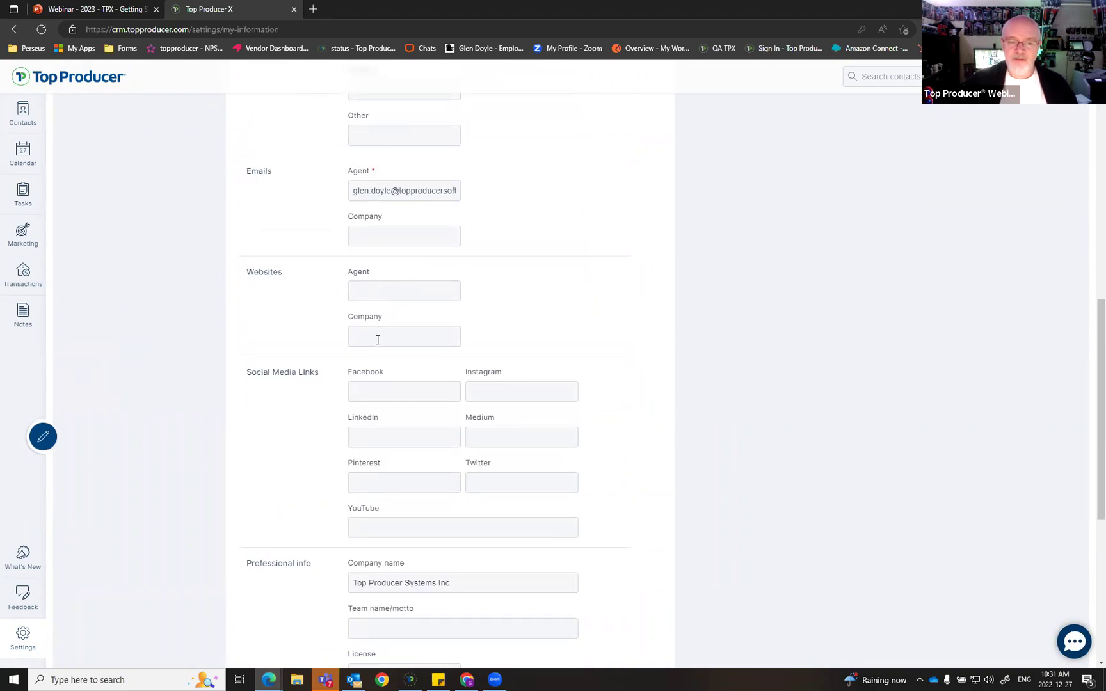
scroll(601, 275, down, 2)
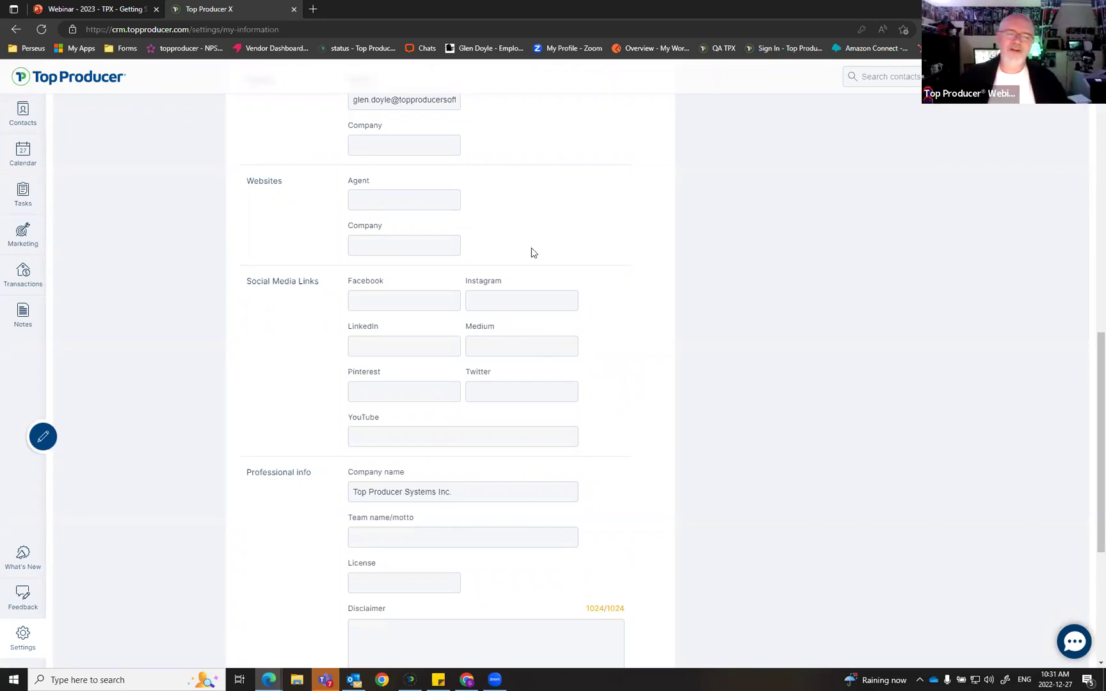
scroll(556, 333, down, 3)
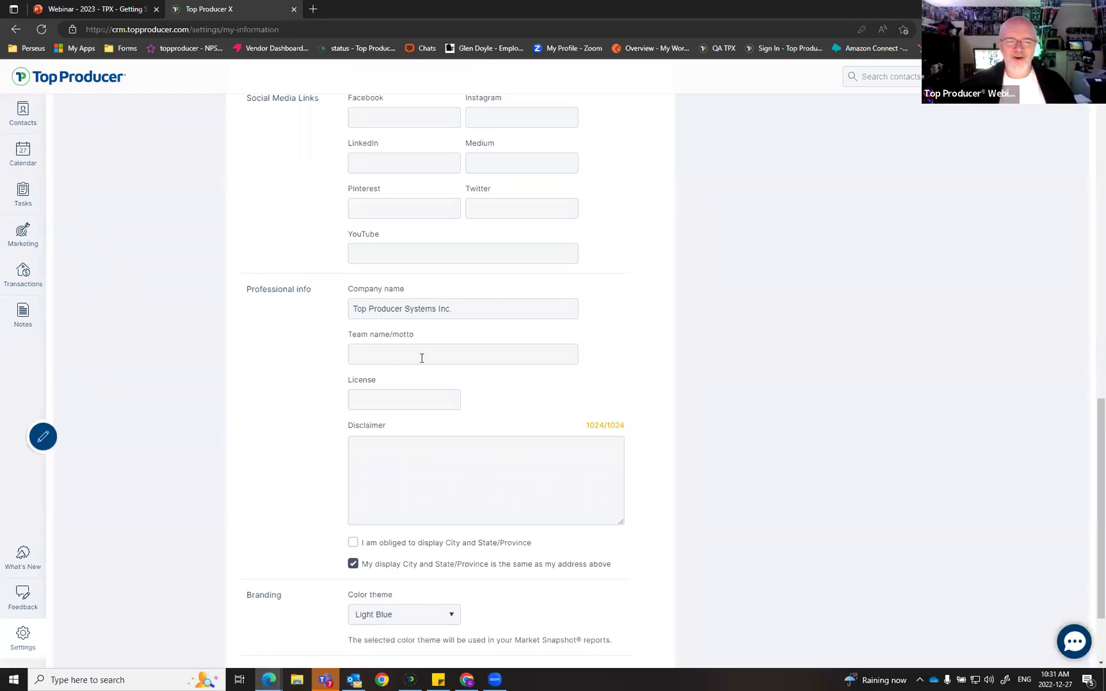
Step: Enter 'Be the Top Producer!' as the team motto and fill in the agent's license number
click(444, 353)
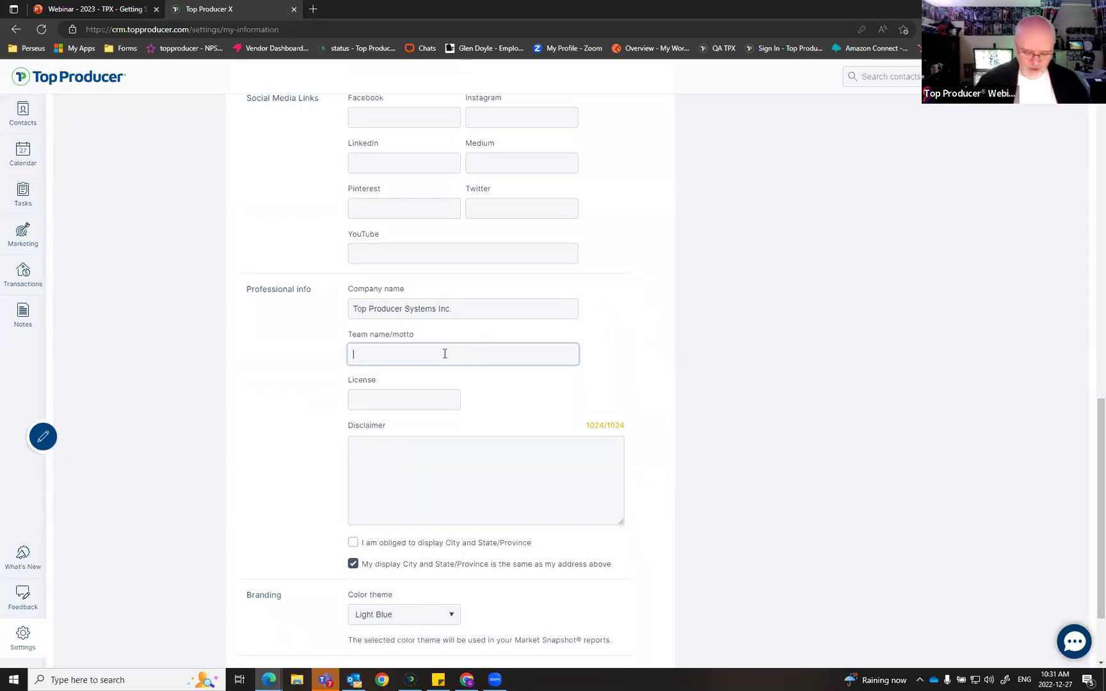
text(Be the Top Producer!)
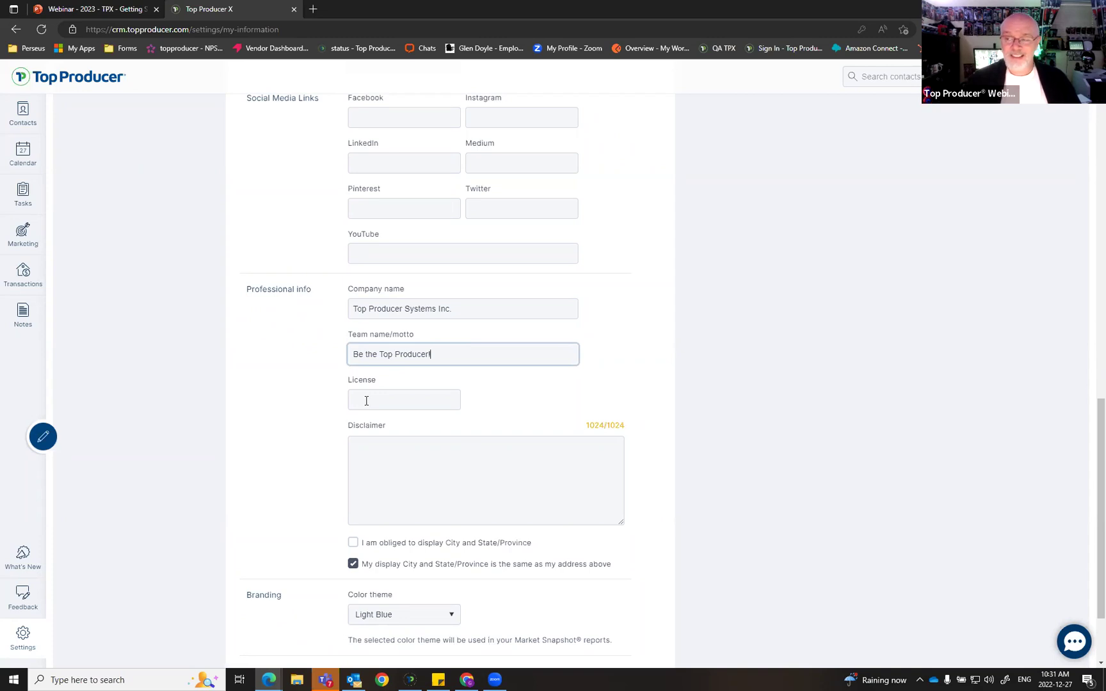
click(372, 401)
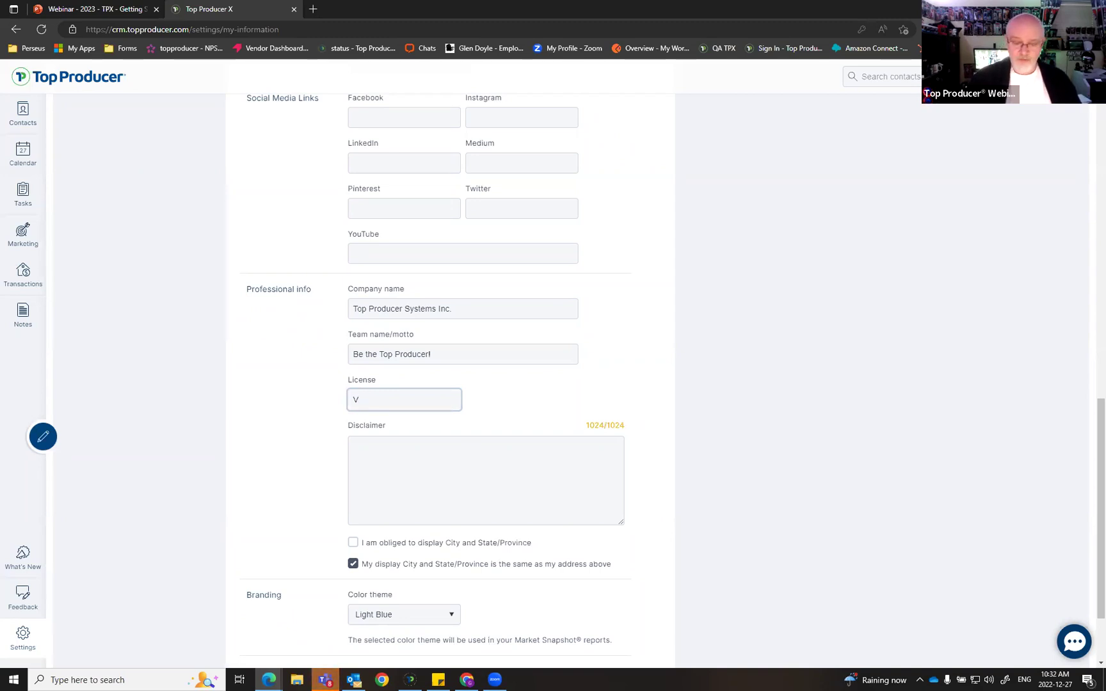
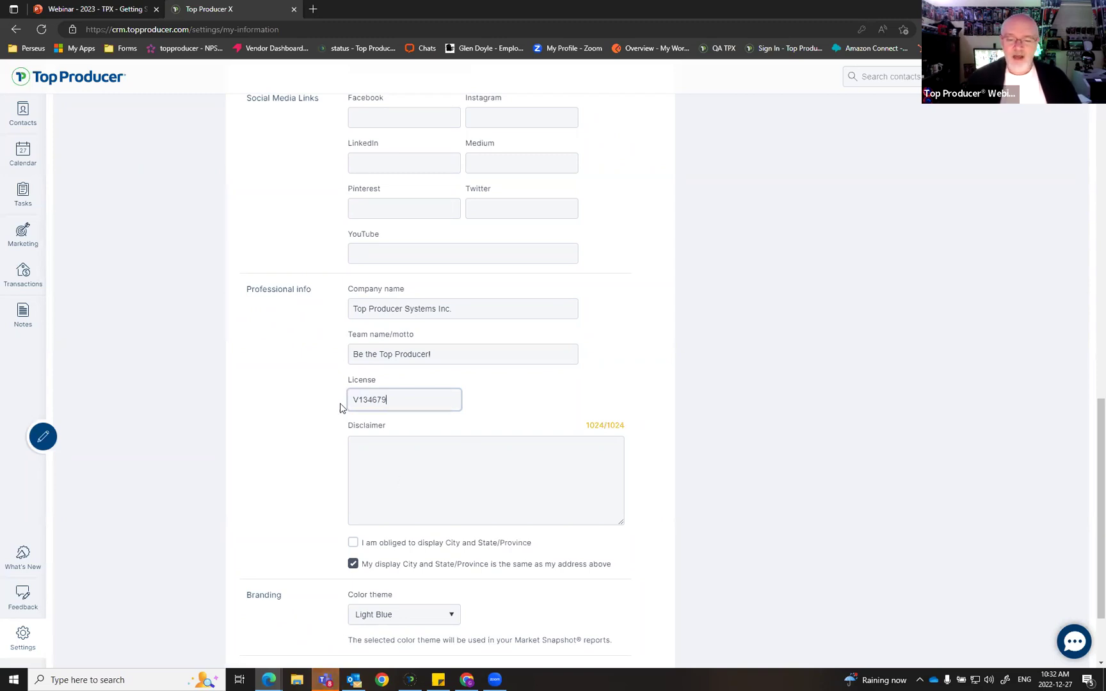
scroll(708, 517, down, 2)
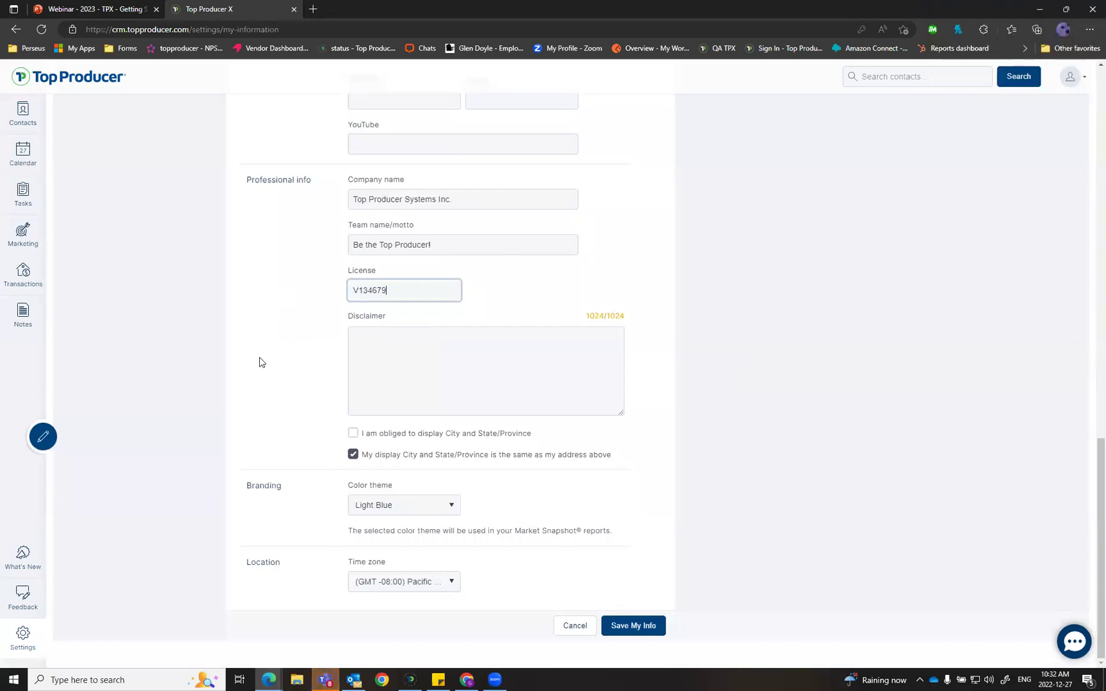
scroll(262, 352, up, 3)
scroll(262, 352, down, 3)
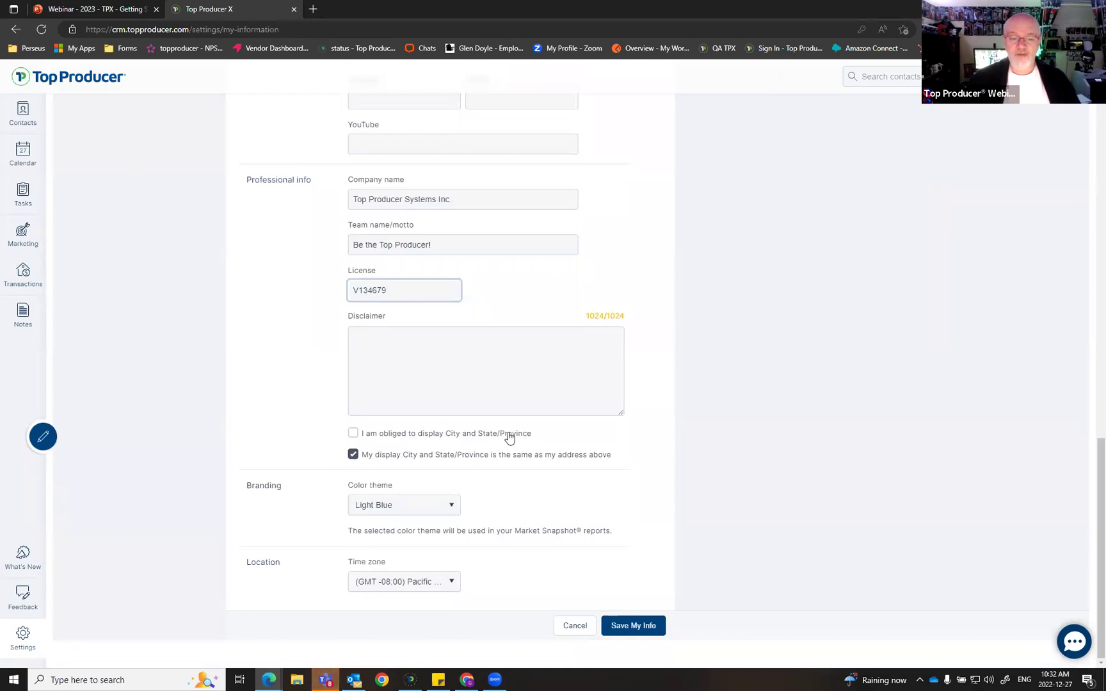
Step: Require a separate display location and set the display city to Ottawa and province to Ontario
click(354, 435)
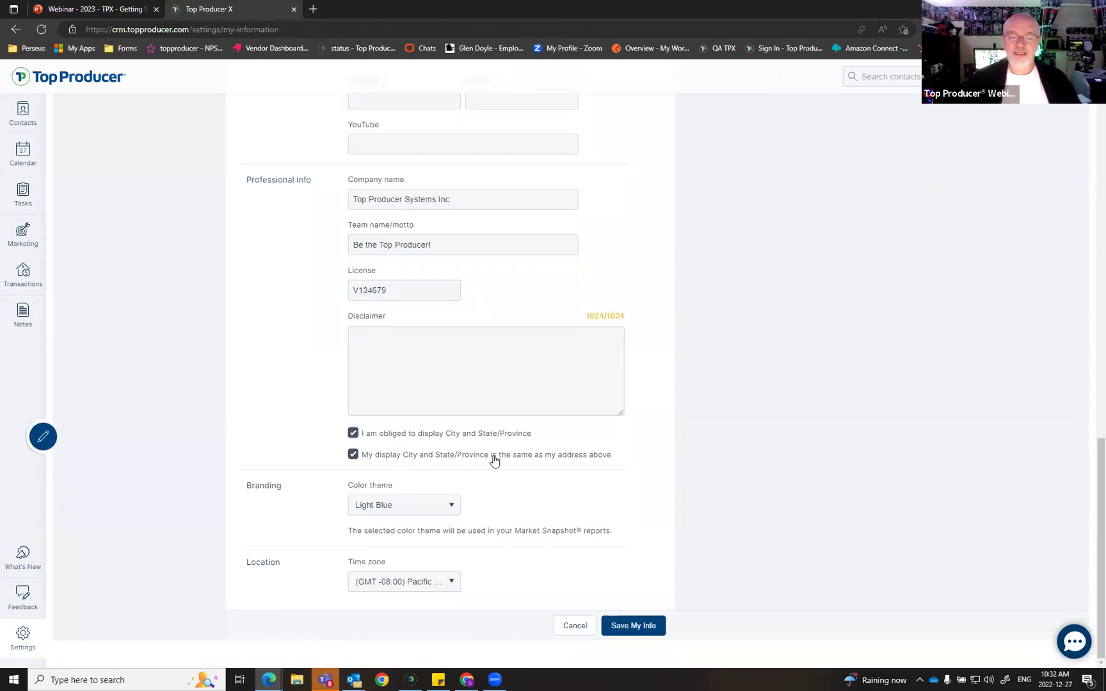
click(353, 454)
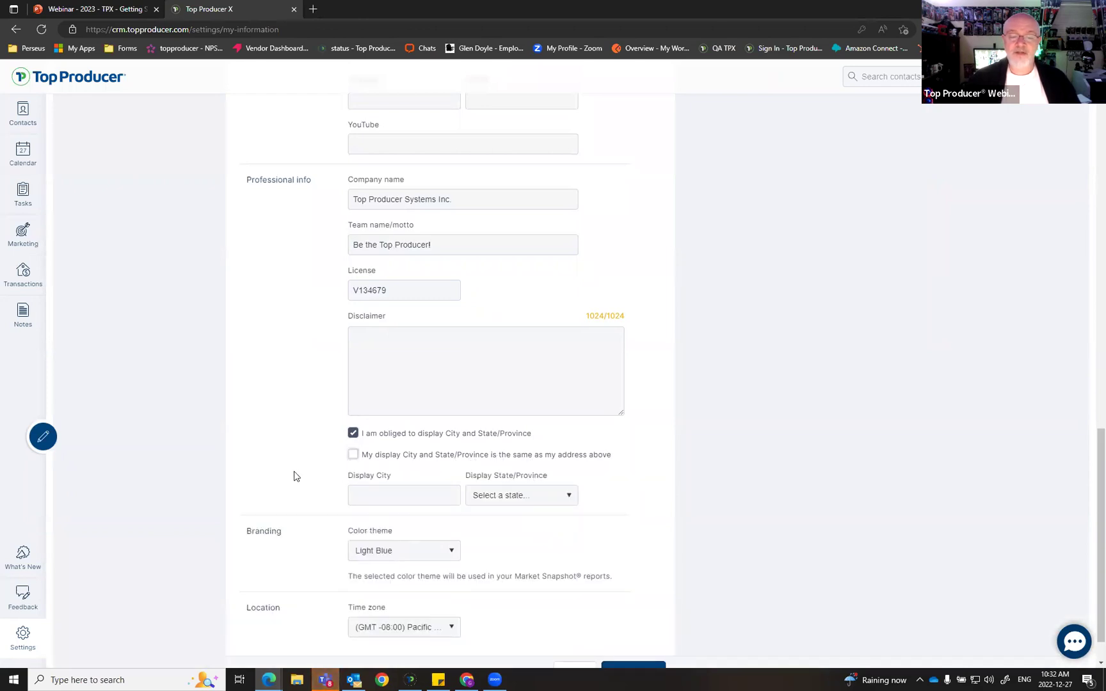
click(387, 497)
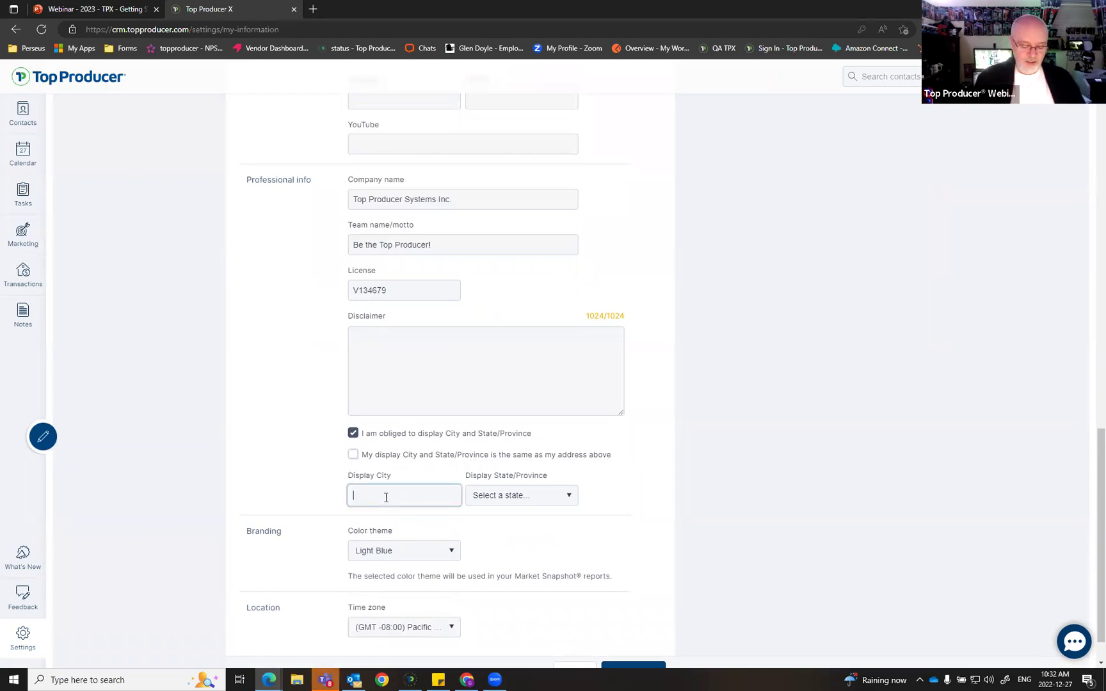
text(Ottawa)
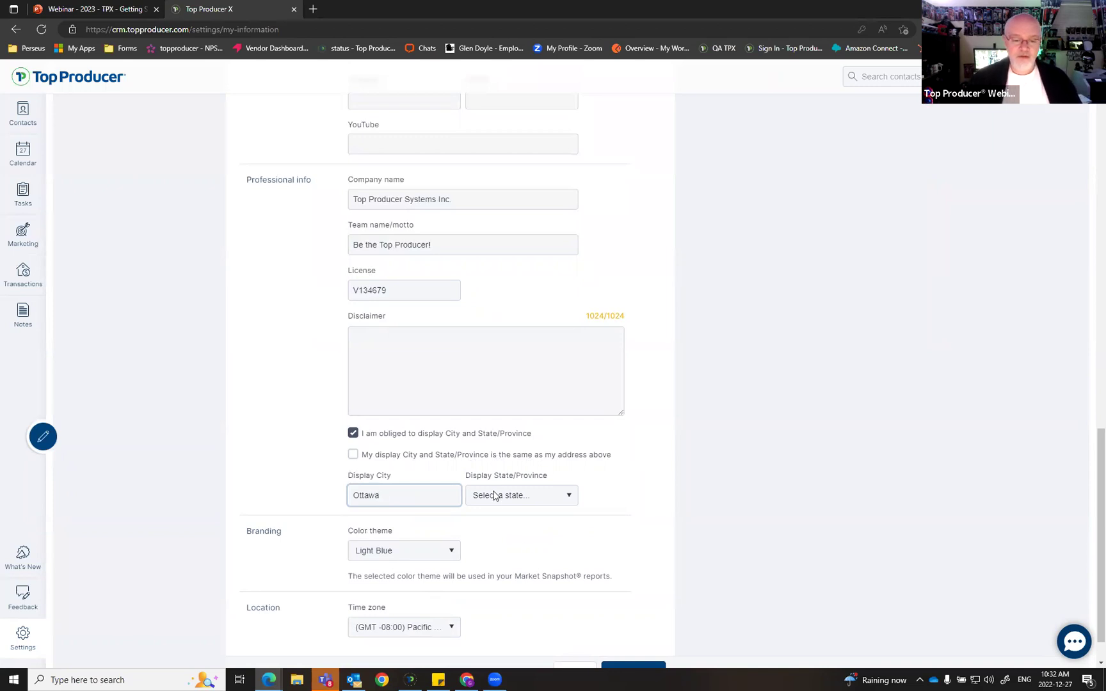
click(494, 496)
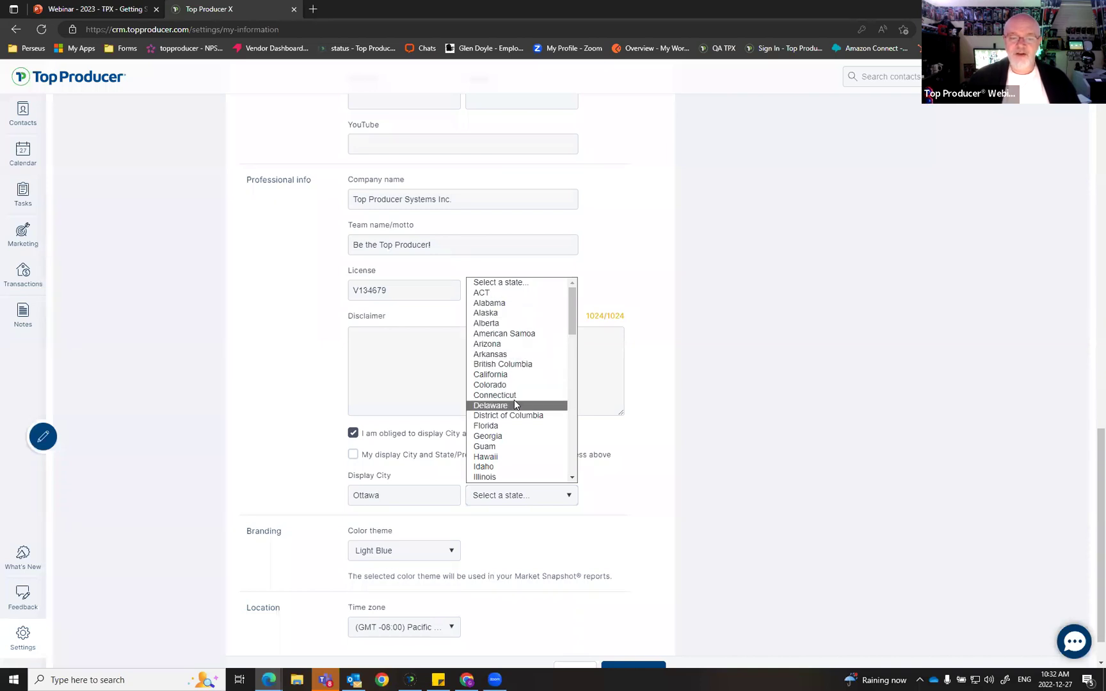
scroll(515, 404, down, 2)
scroll(515, 405, down, 8)
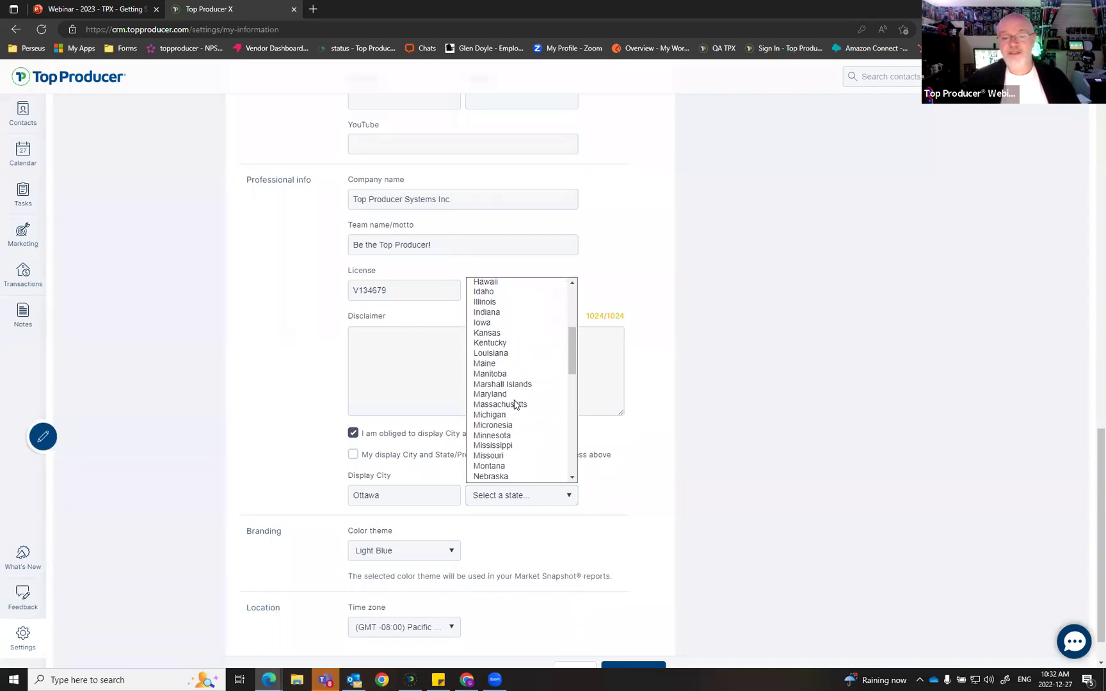
scroll(524, 402, down, 5)
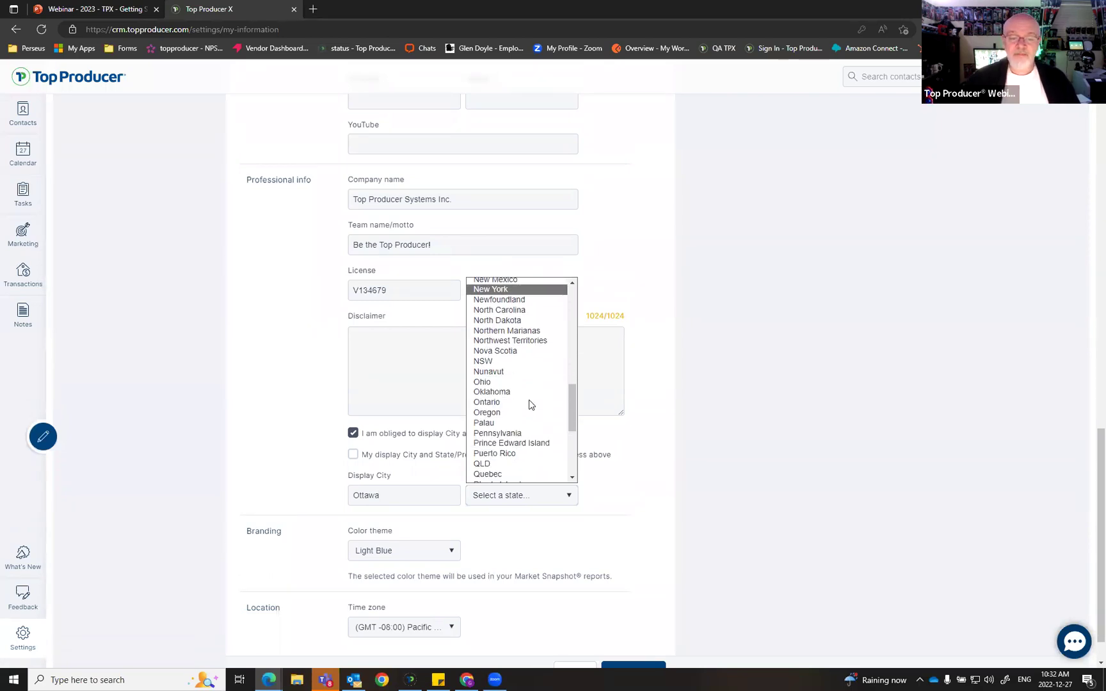
click(504, 363)
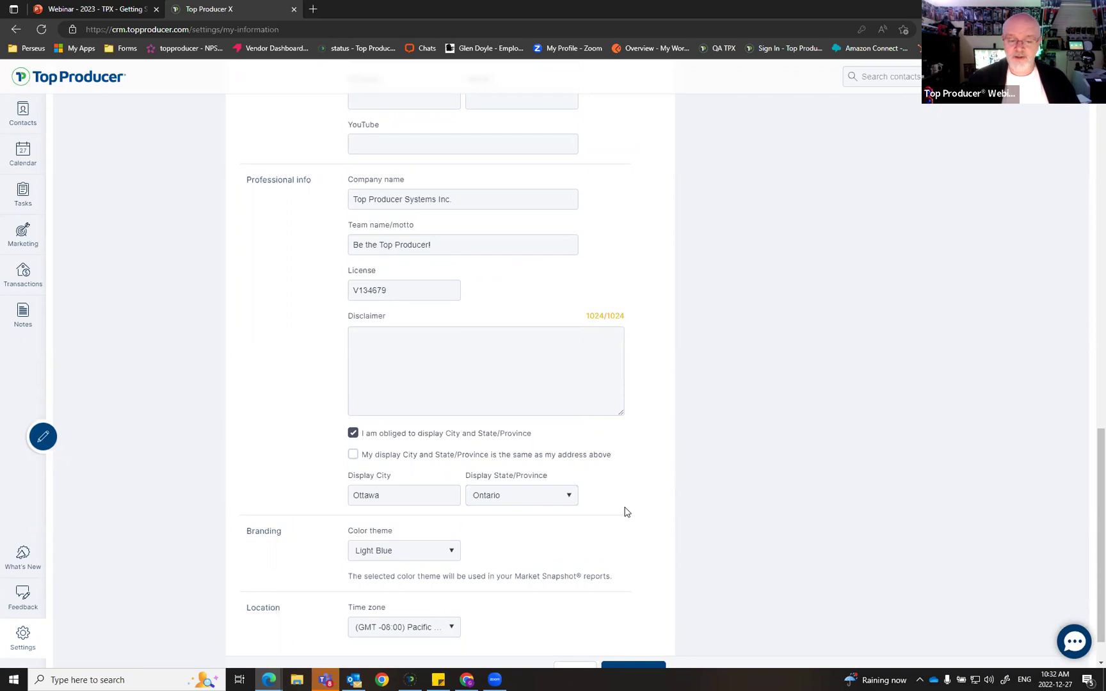
scroll(640, 517, down, 1)
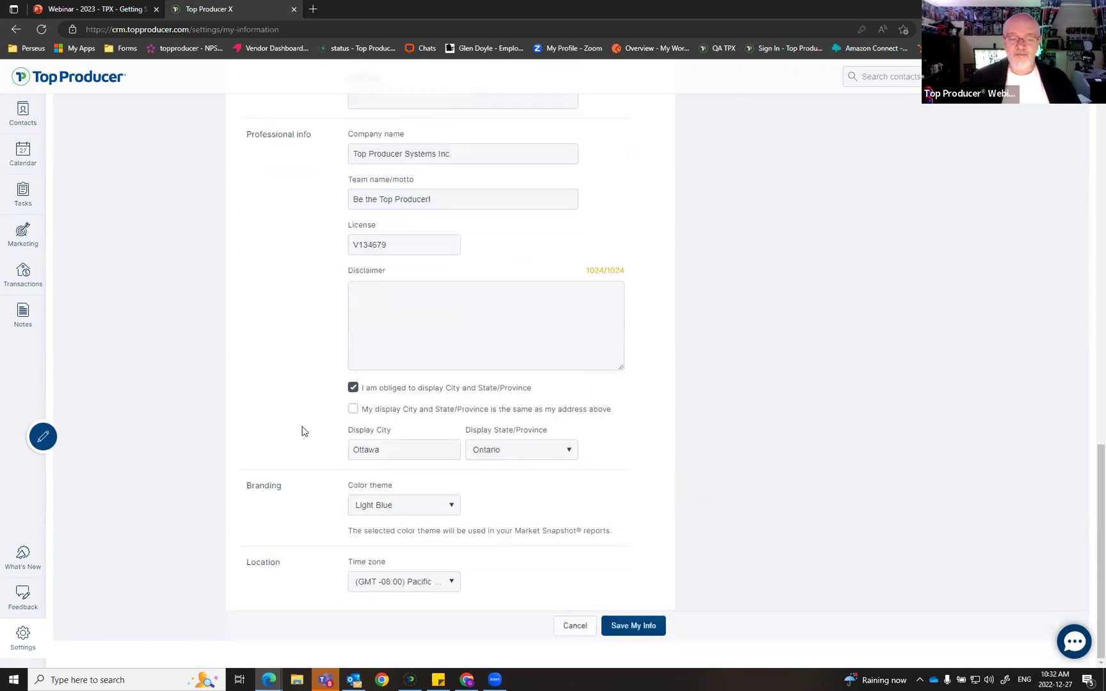
click(451, 507)
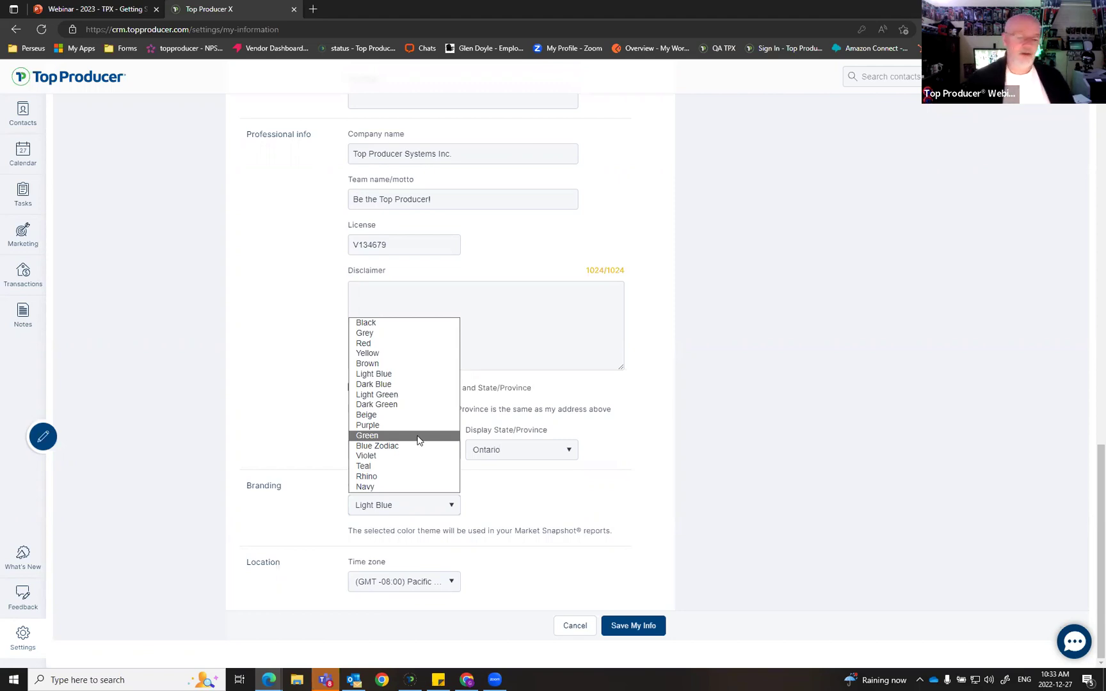
click(515, 579)
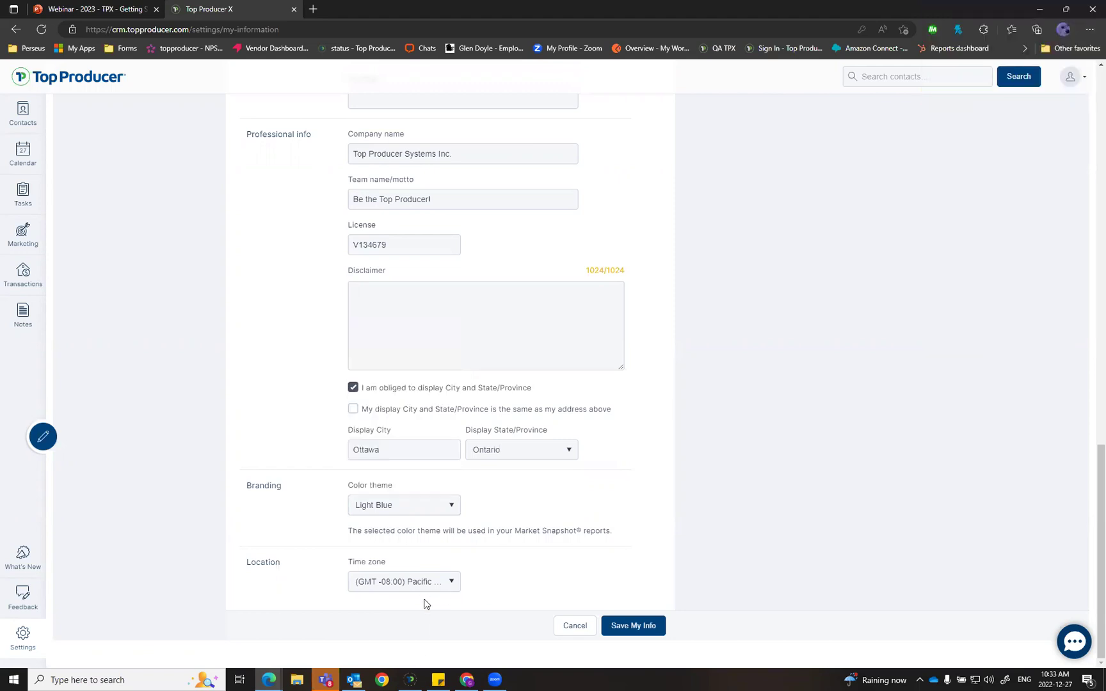
Step: Try Eastern and Tokyo time zones, settle on (GMT -08:00) Pacific, and save My Info
click(450, 584)
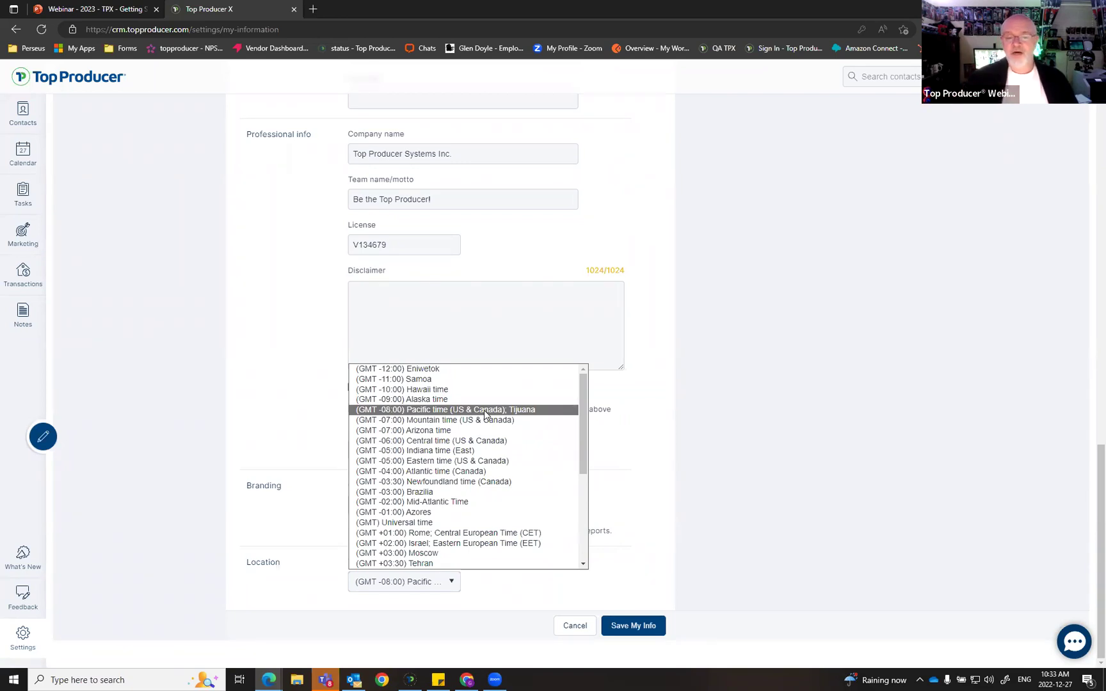
click(490, 461)
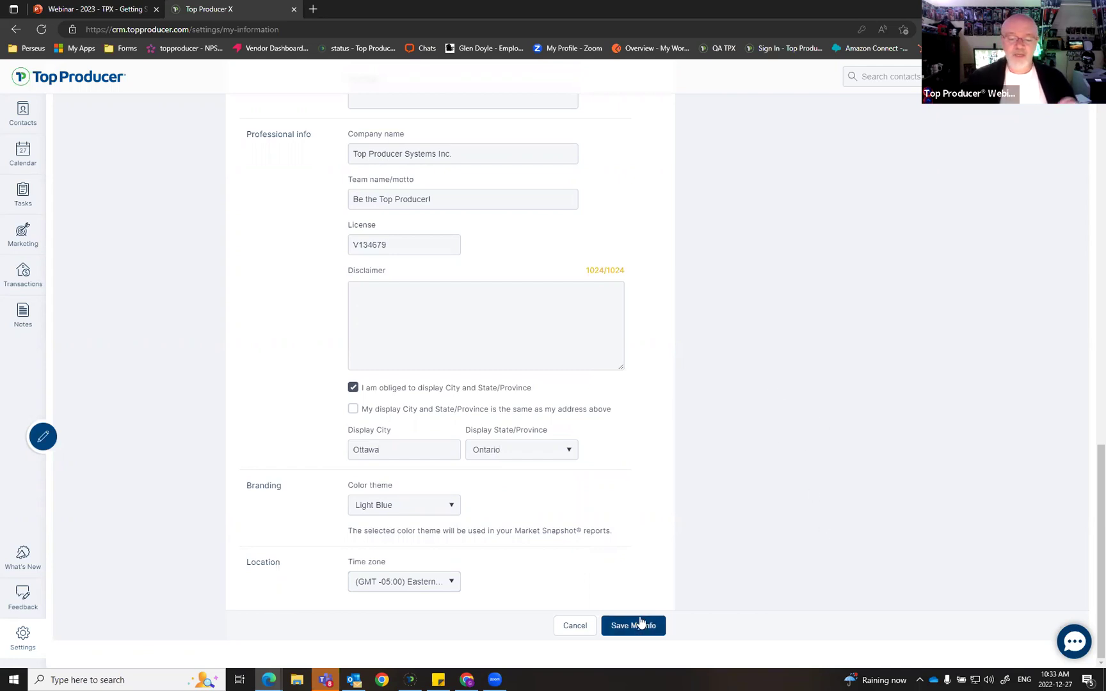
click(403, 583)
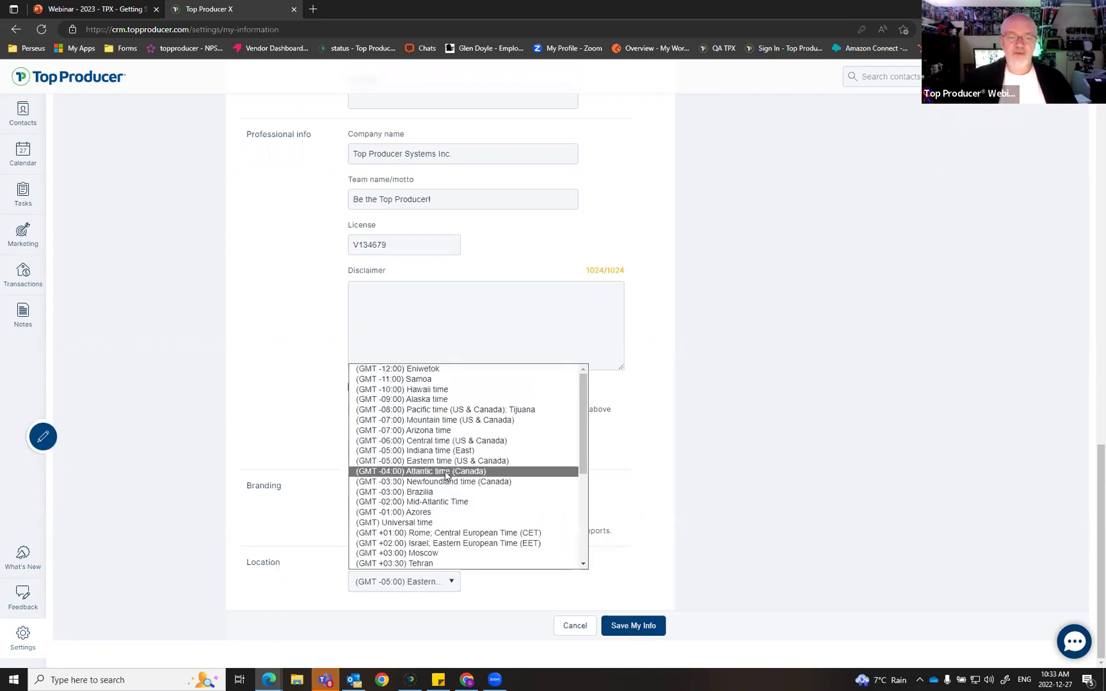
scroll(466, 492, down, 6)
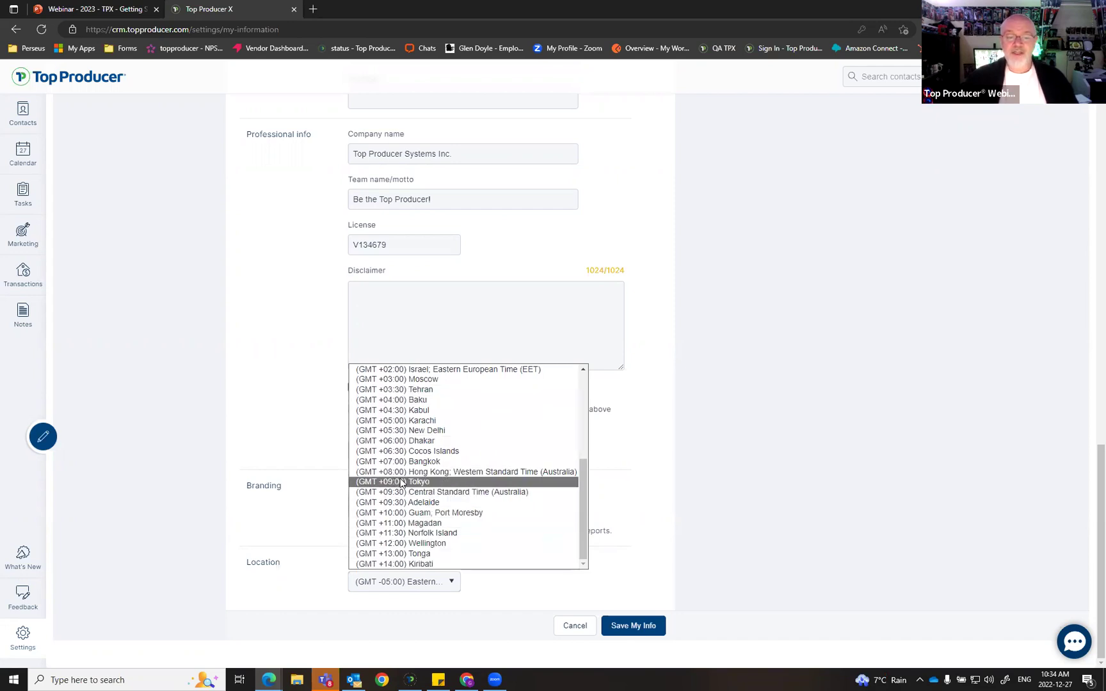
click(426, 482)
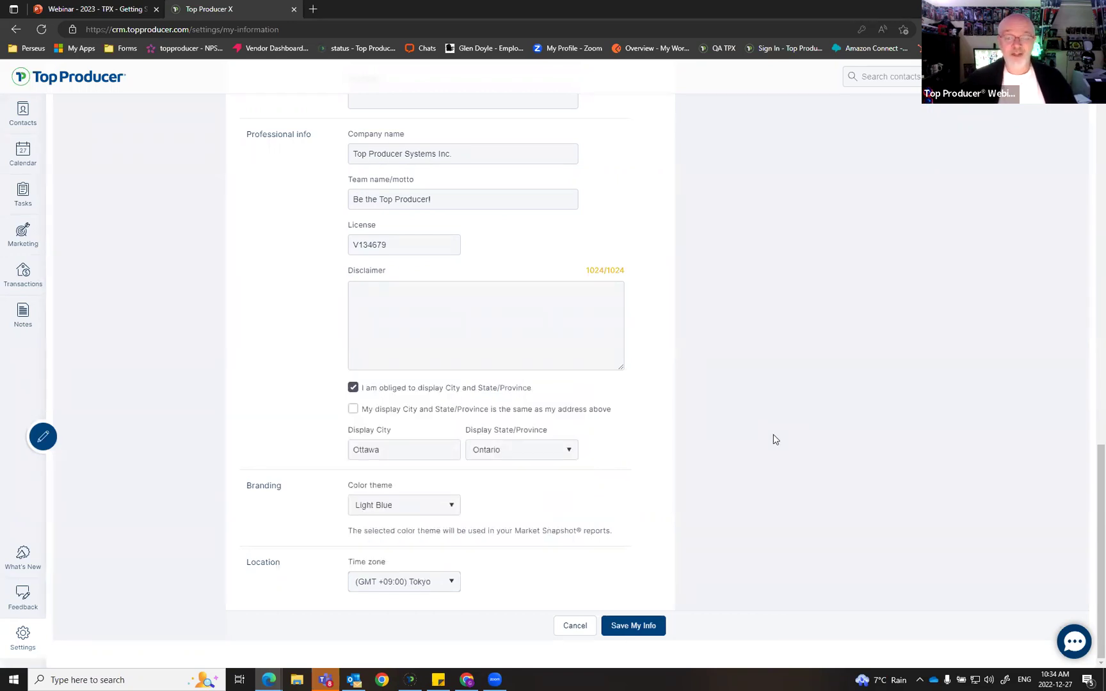
click(413, 582)
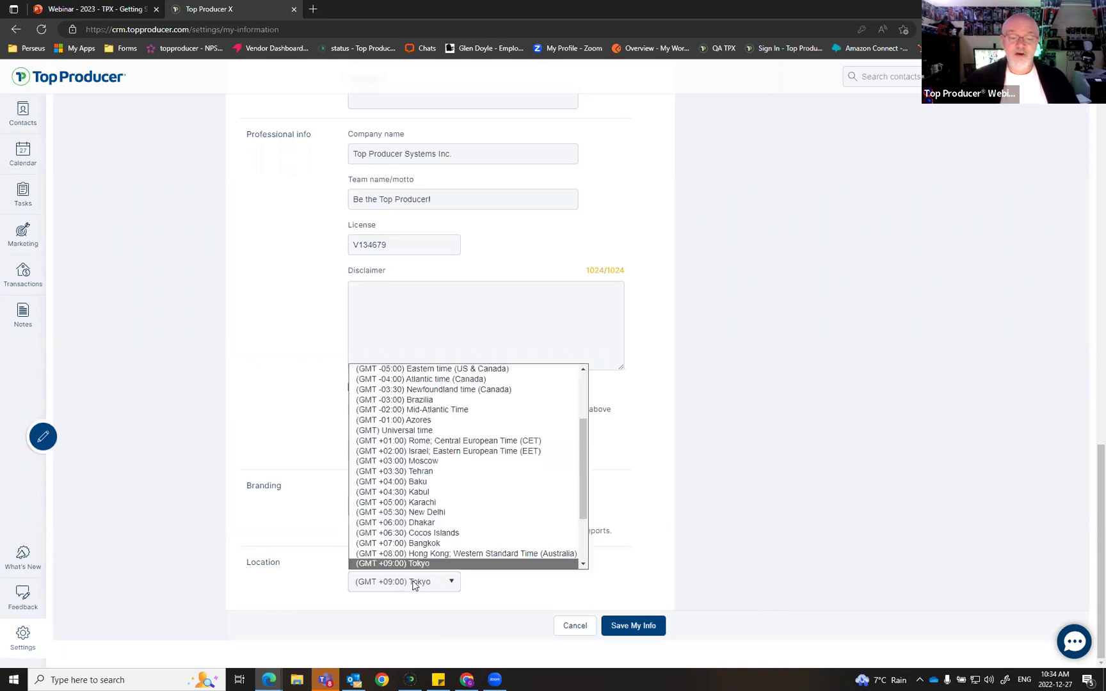
scroll(448, 477, up, 3)
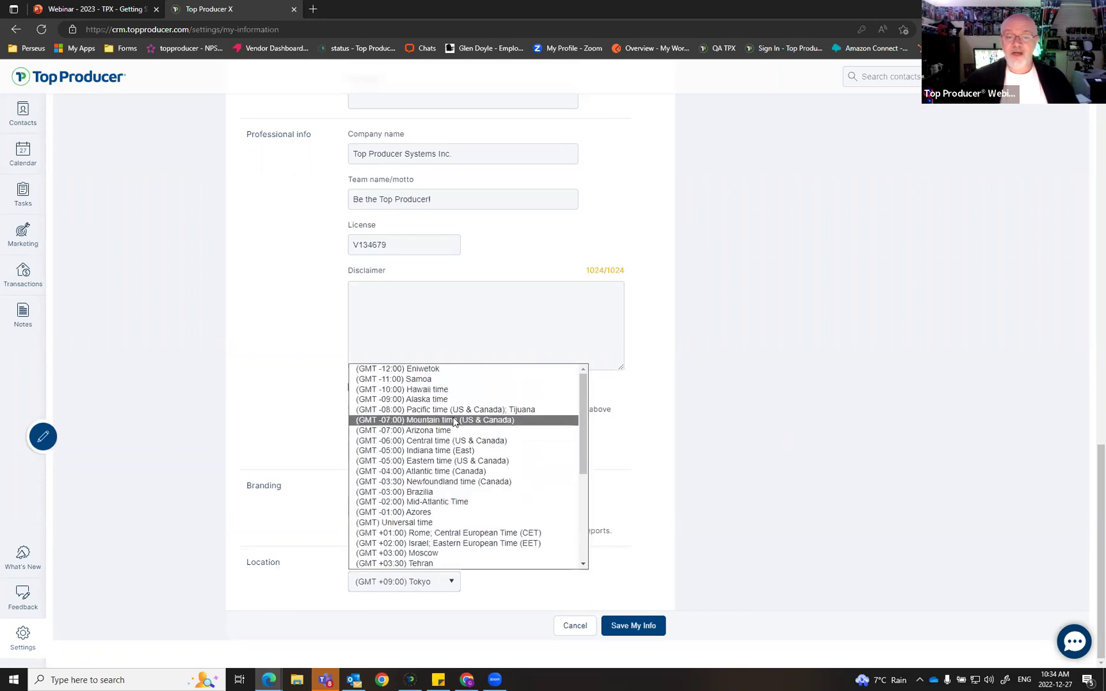
click(456, 413)
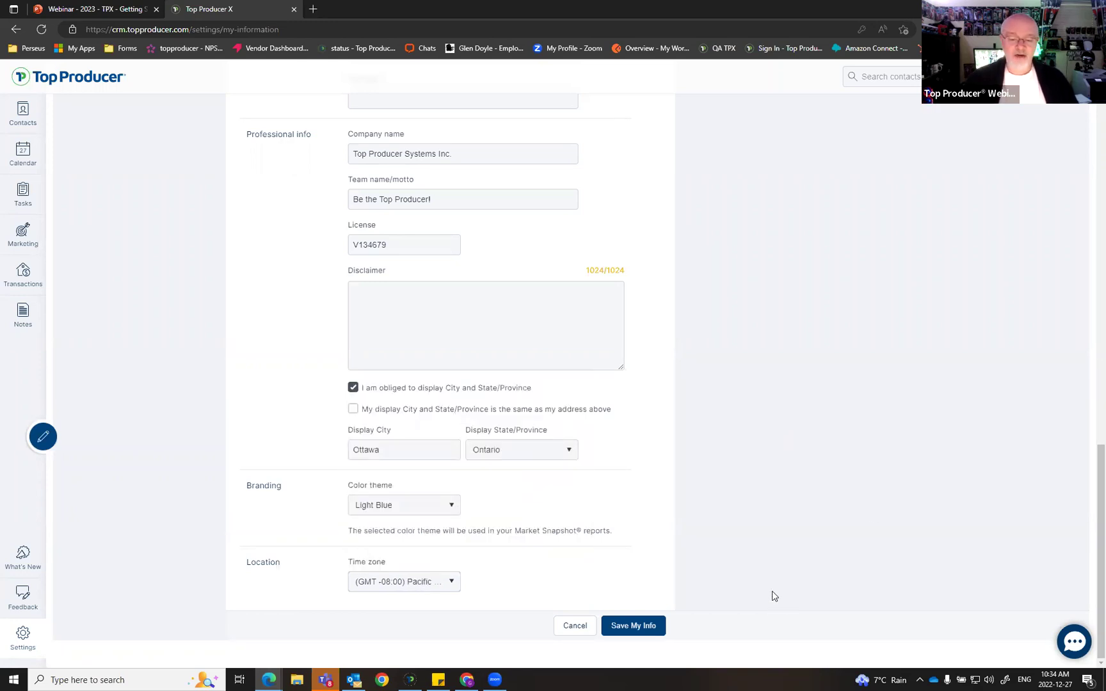
click(635, 625)
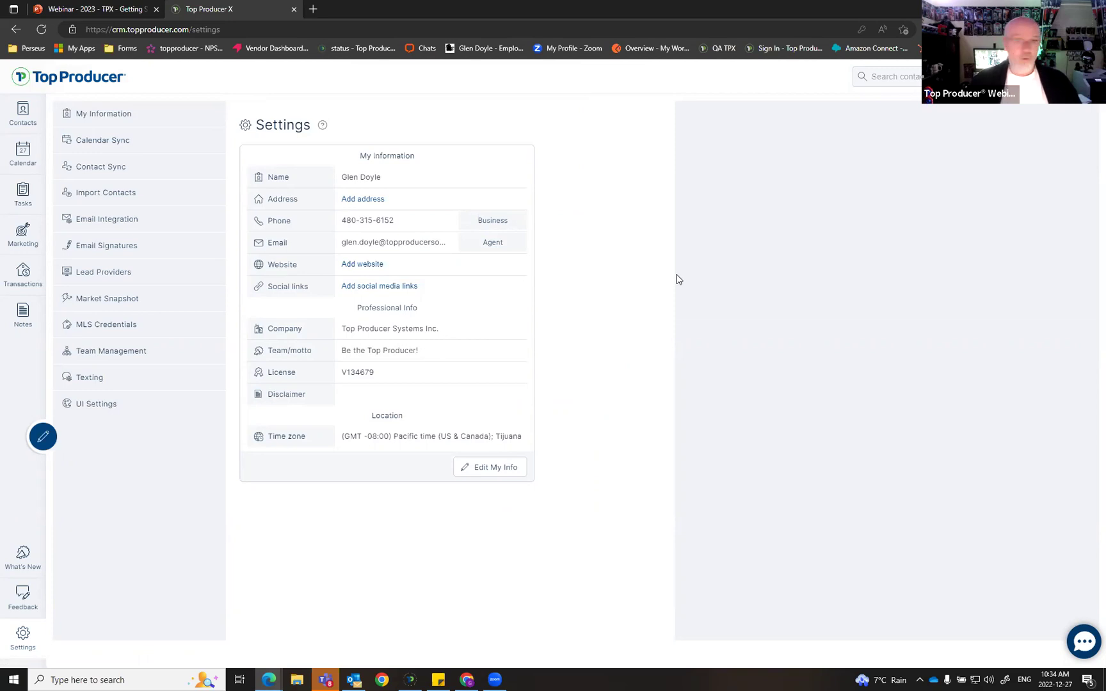
Step: Go to Calendar Sync in the Settings sidebar
click(116, 146)
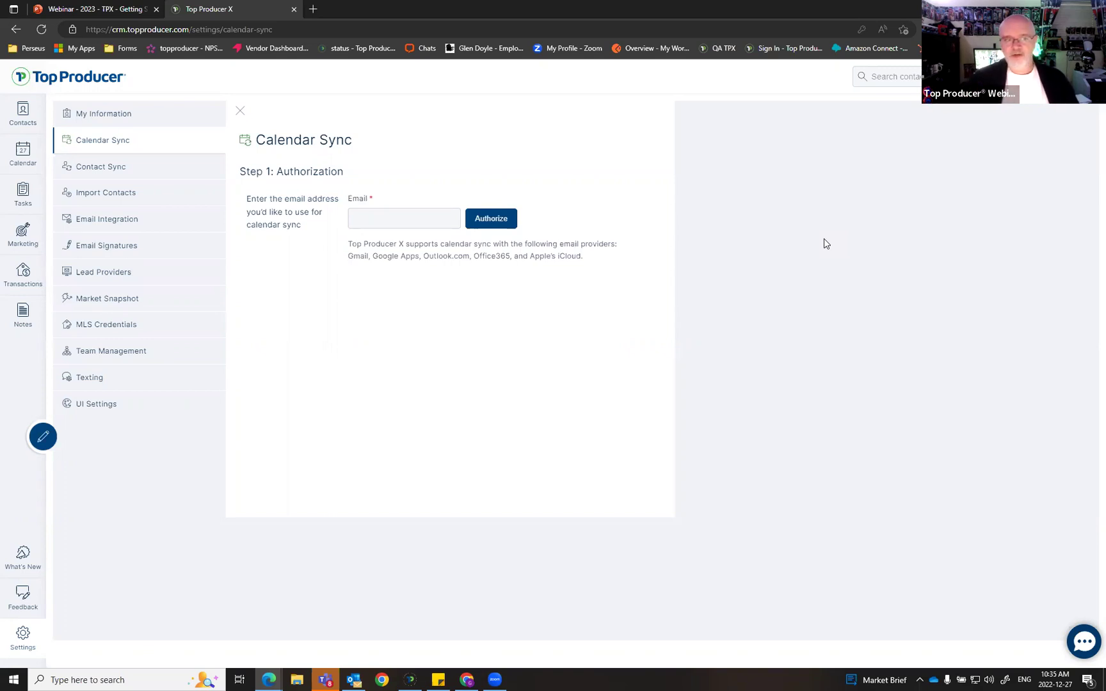
Step: Enter the Gmail address in the Email field under Step 1: Authorization
click(392, 218)
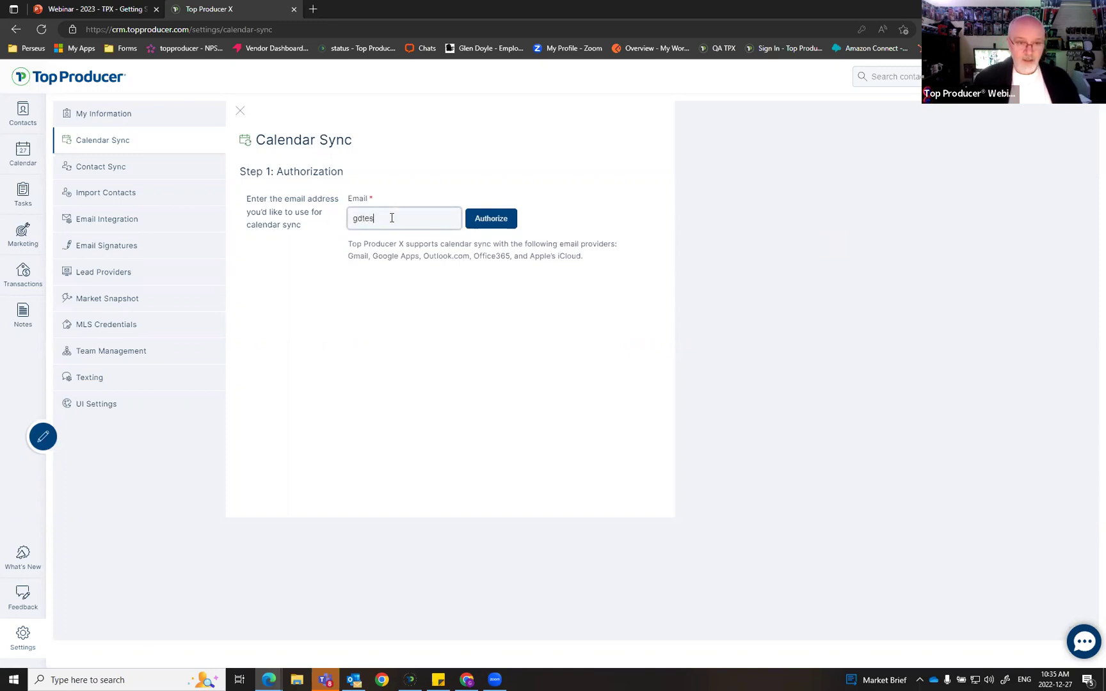
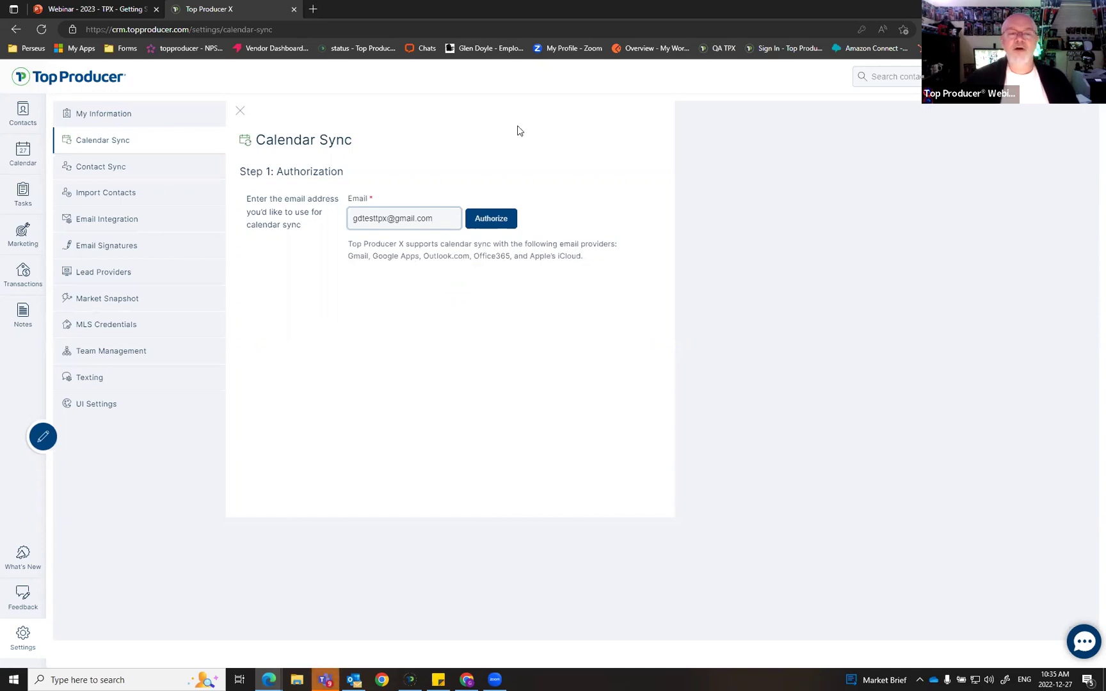
Step: Authorize the Gmail account, then start syncing from the Step 2 calendar page
click(513, 221)
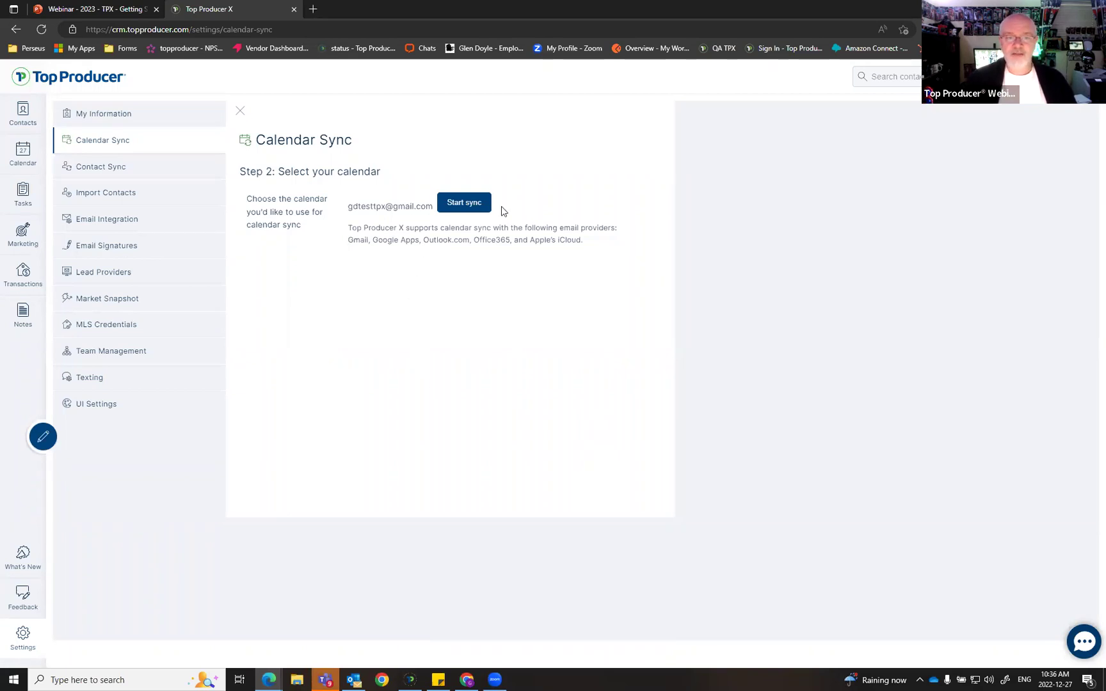
click(463, 202)
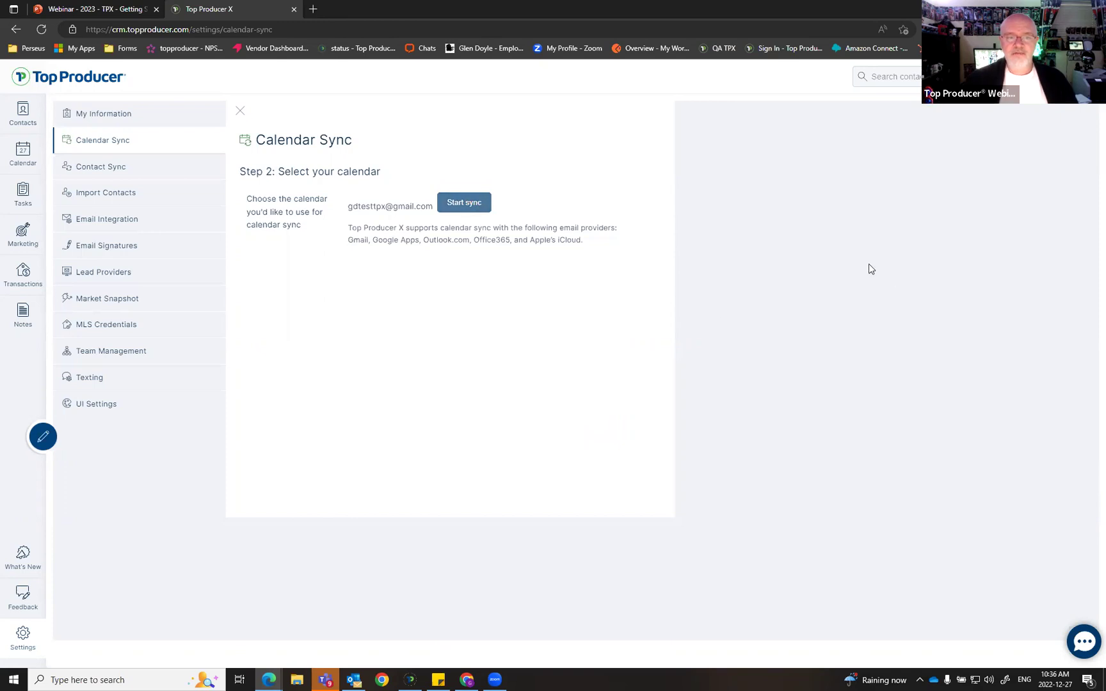
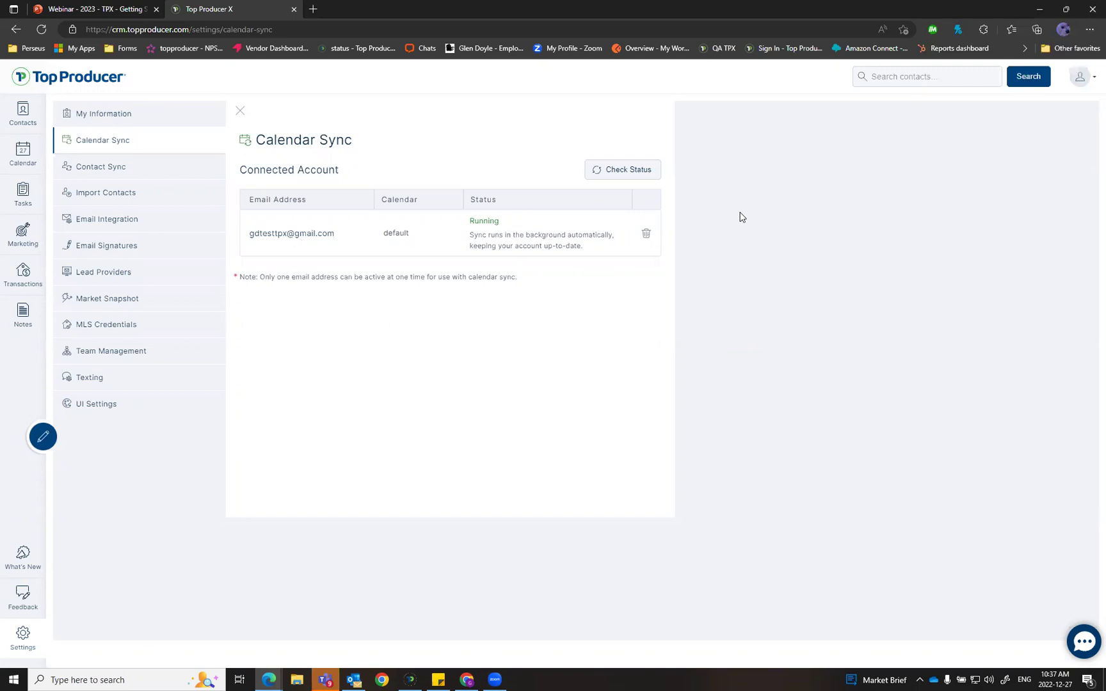
Step: Leave Calendar Sync and open the Calendar from the left sidebar
click(24, 153)
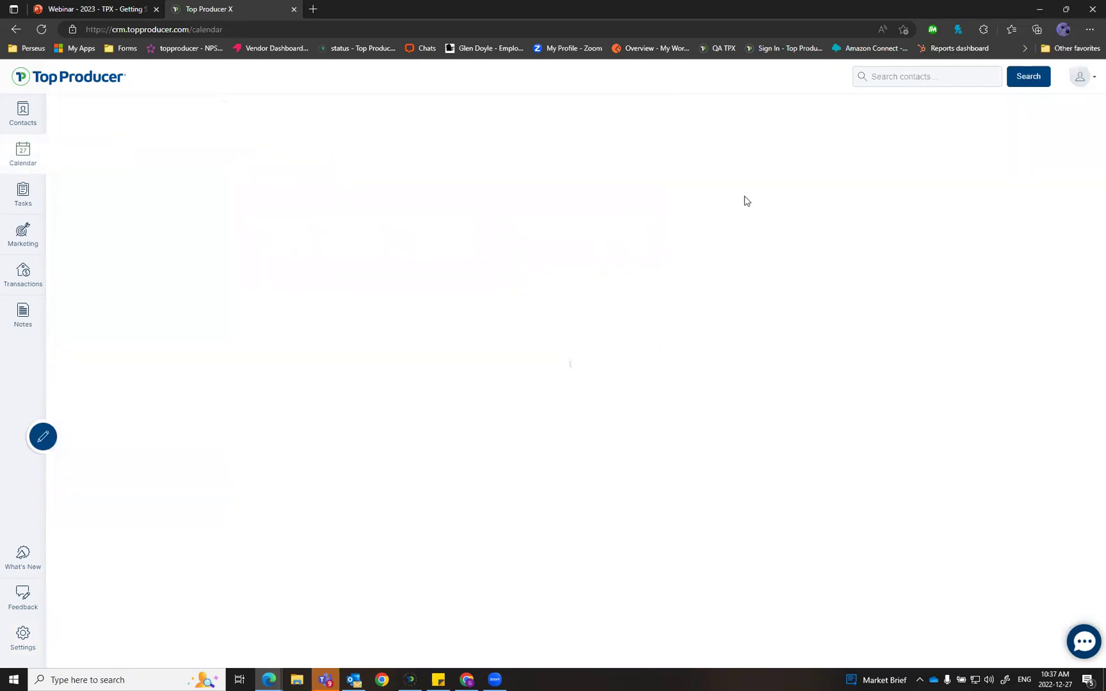
Step: View each team member's calendar in turn, then switch back to the agent's own December calendar
click(1056, 116)
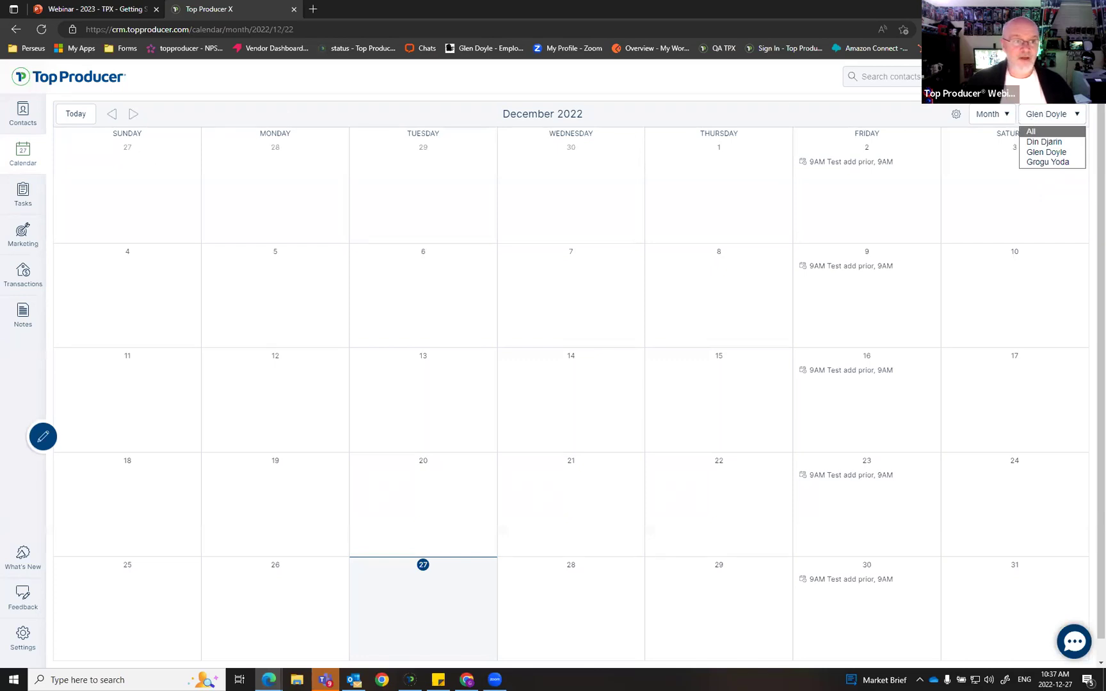
key(ctrl)
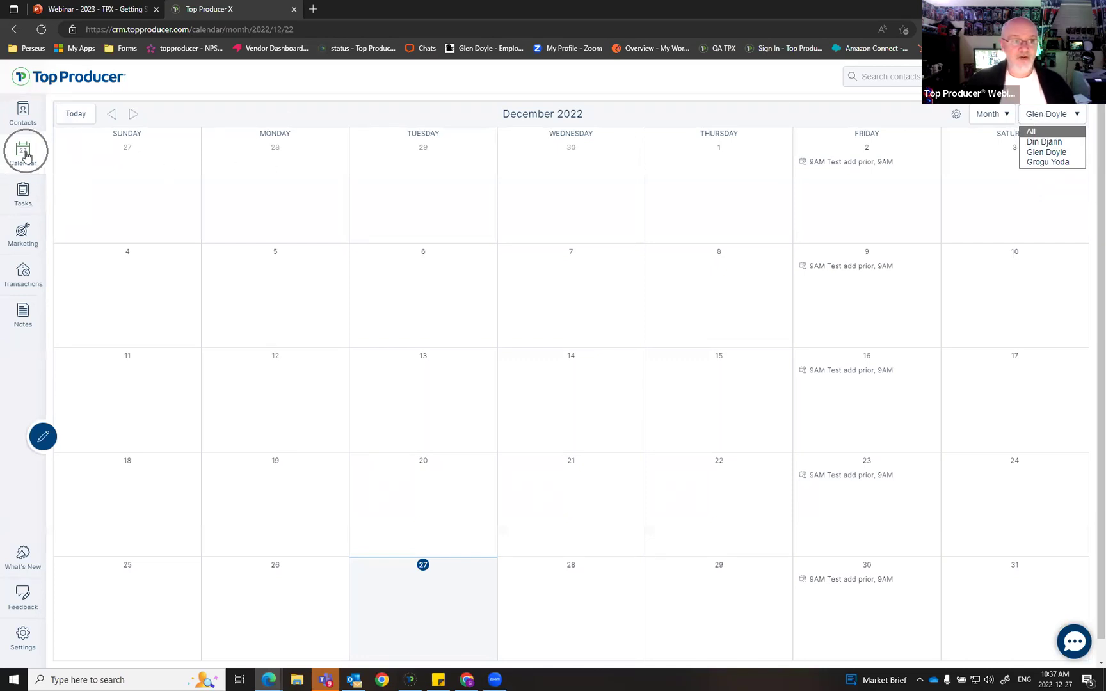
key(ctrl)
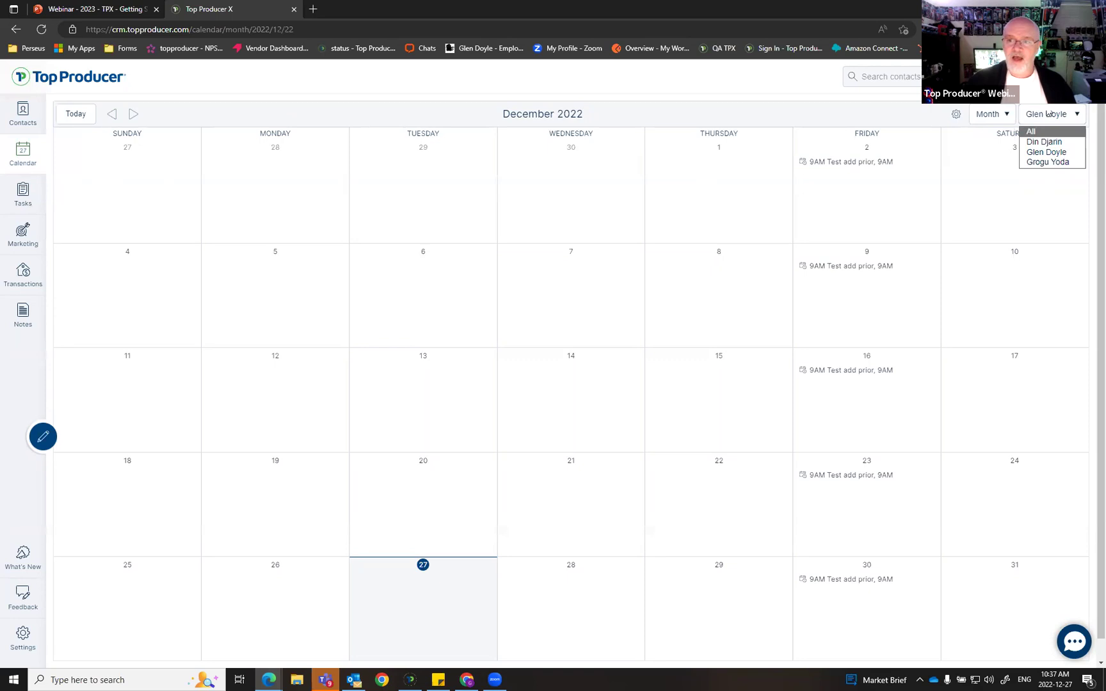
key(ctrl)
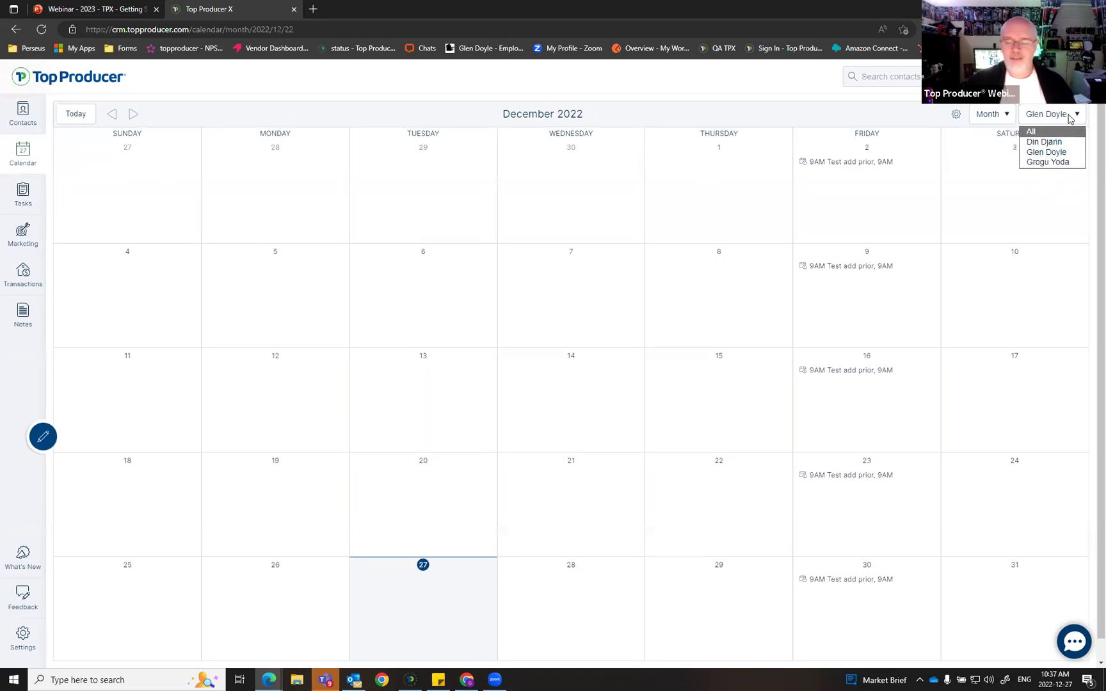
click(1070, 149)
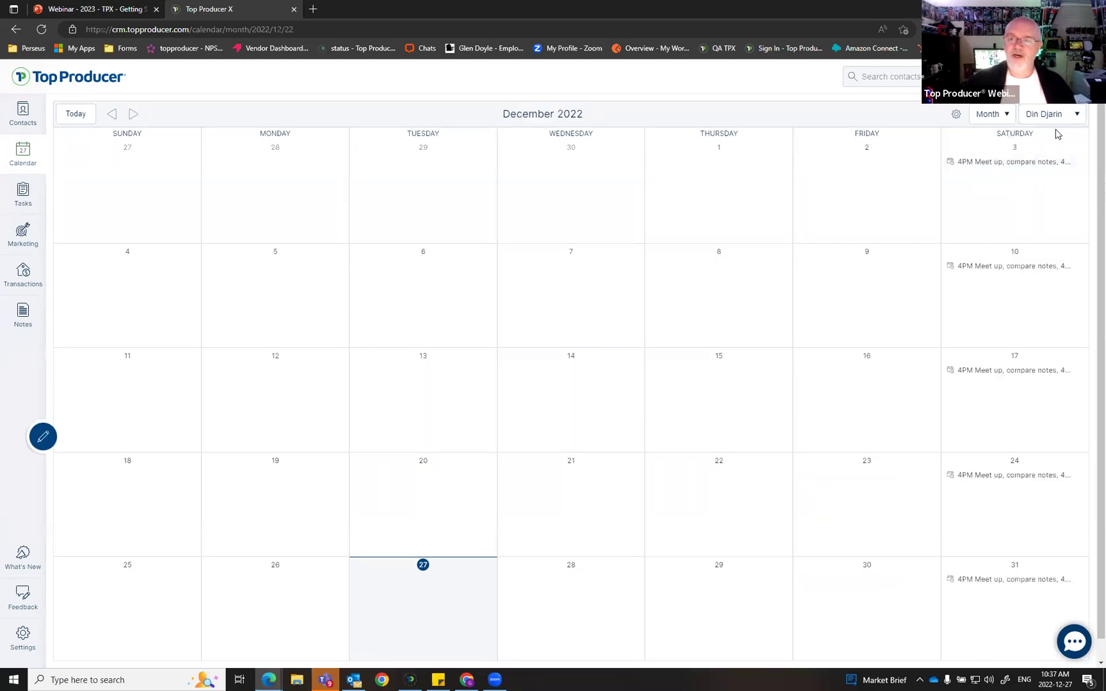
click(1065, 115)
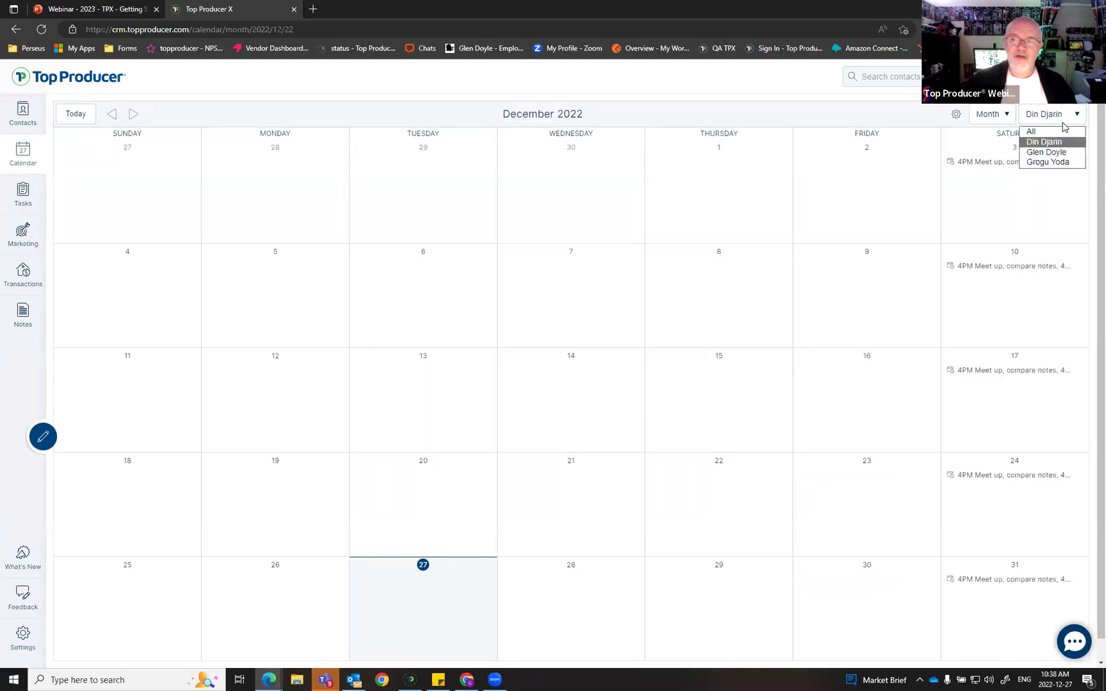
click(1052, 165)
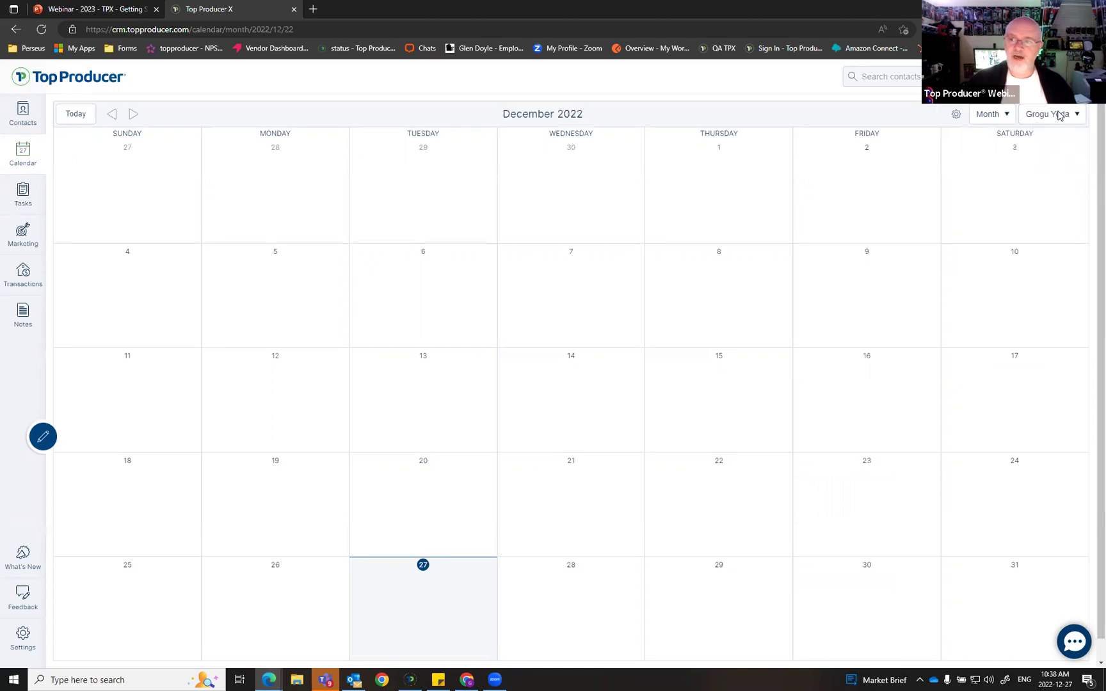
click(1053, 122)
click(1043, 152)
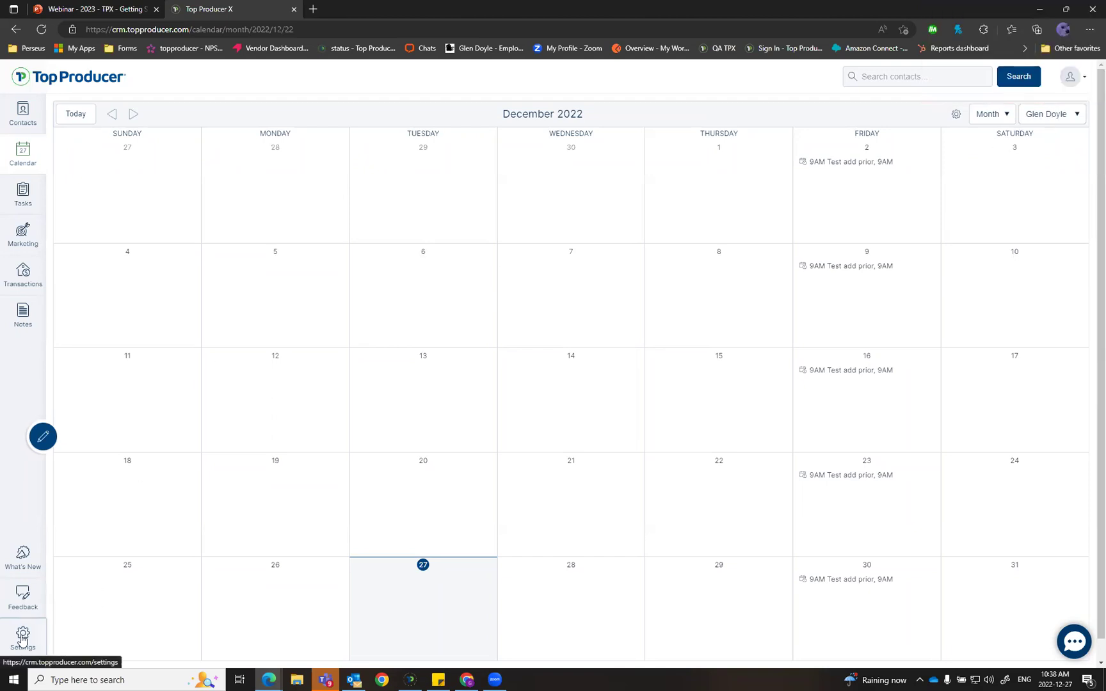
Step: Delete the currently connected account from the Contact Sync settings
click(20, 637)
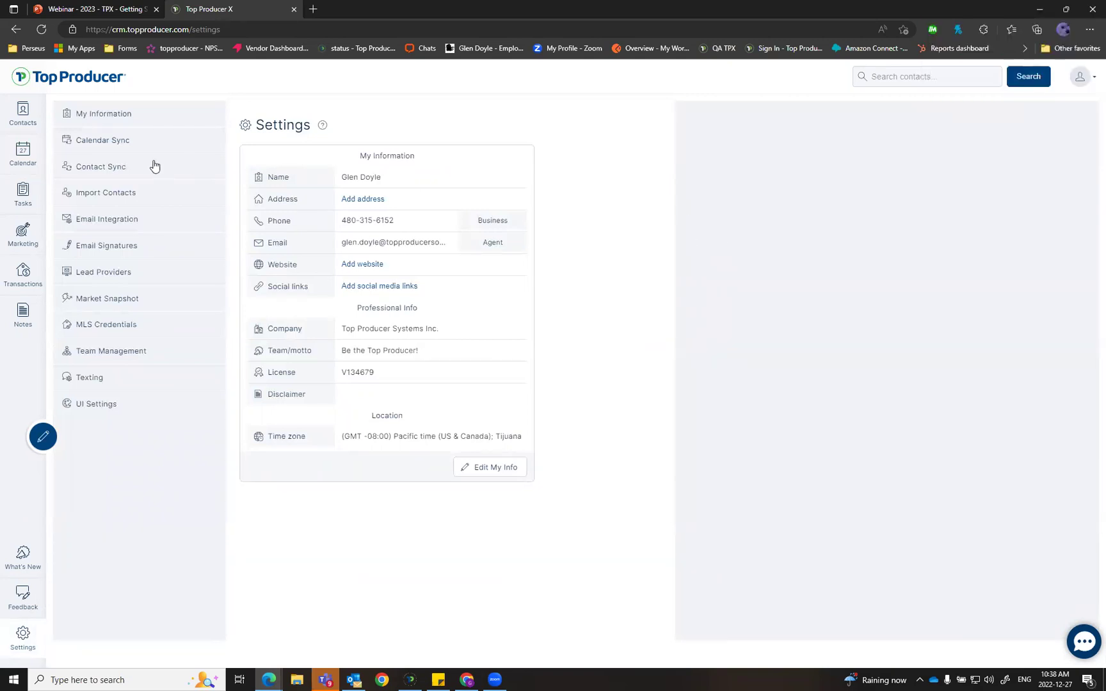
click(110, 170)
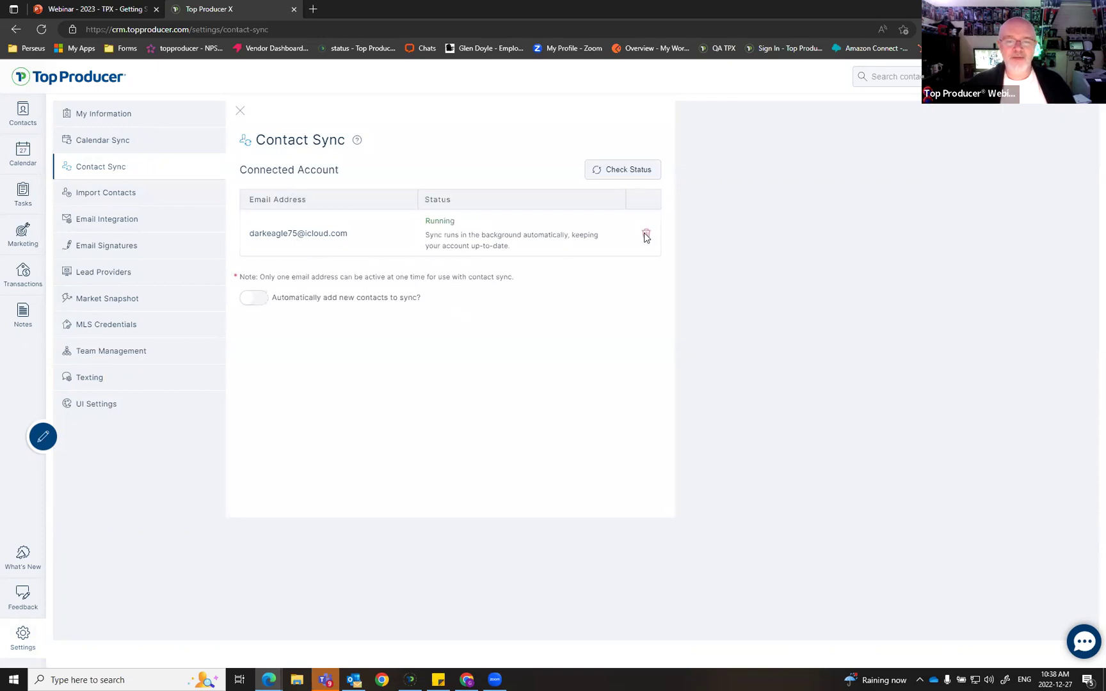
click(643, 232)
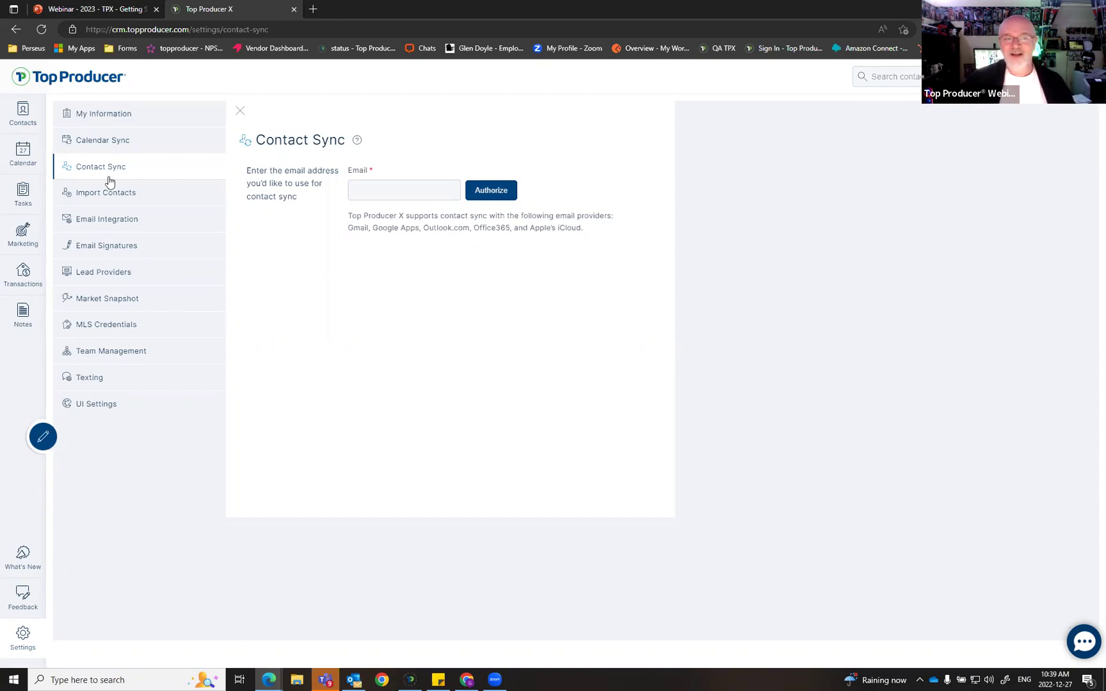
Step: Authorize the Gmail address for contact sync and grant Top Producer CRM access to contacts
click(374, 194)
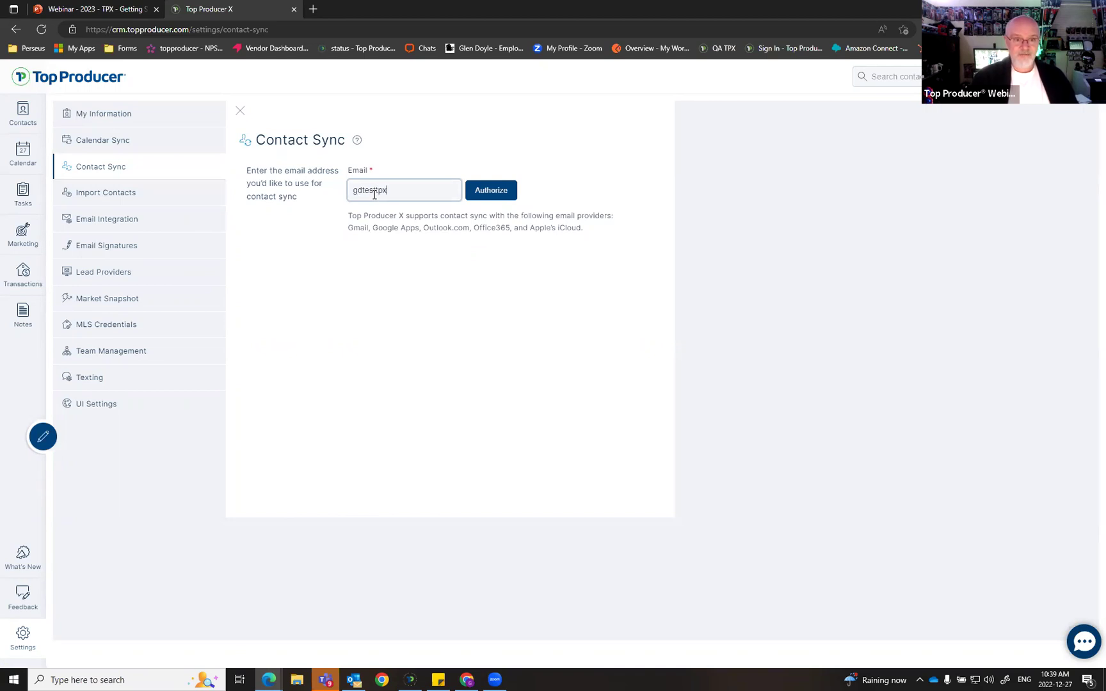
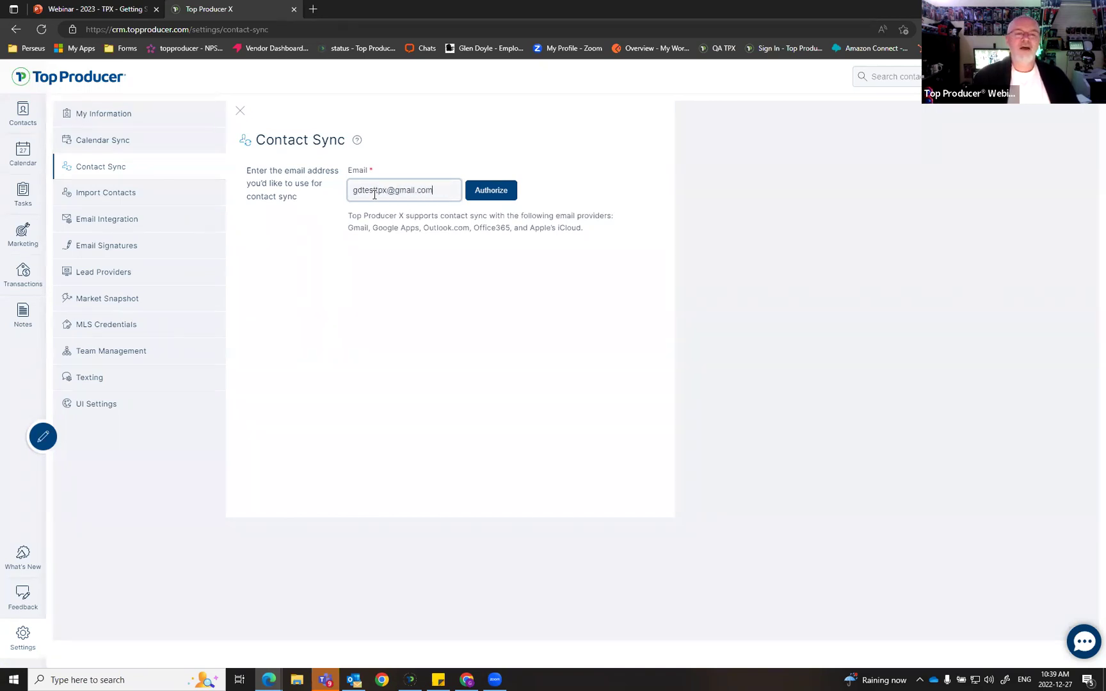
key(Return)
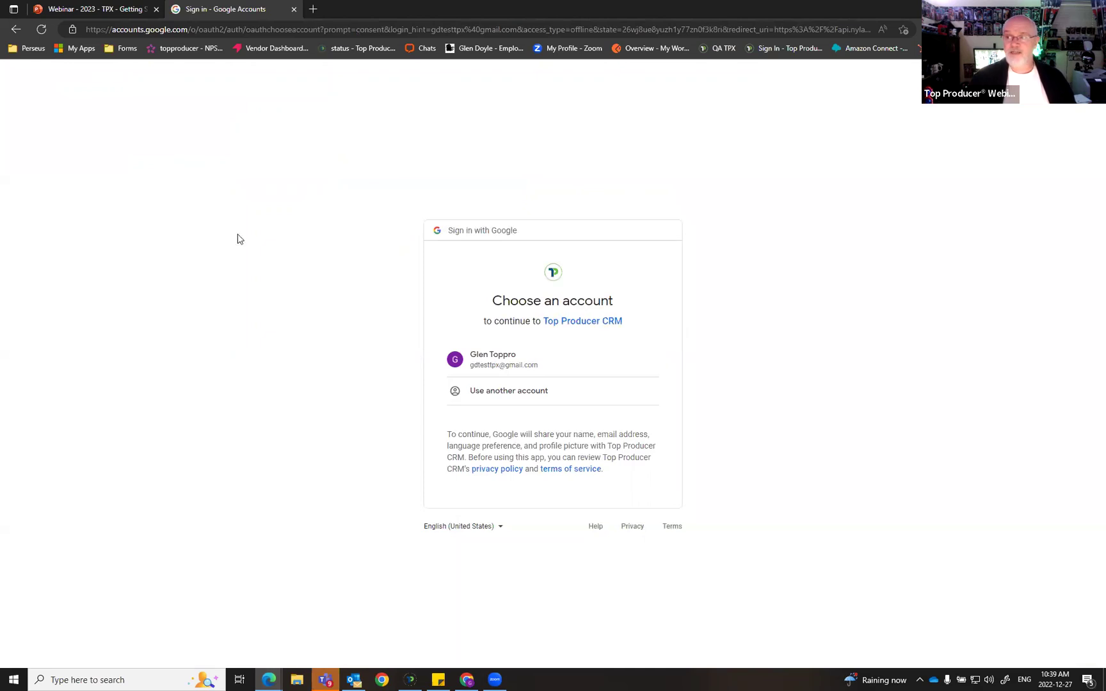
click(505, 364)
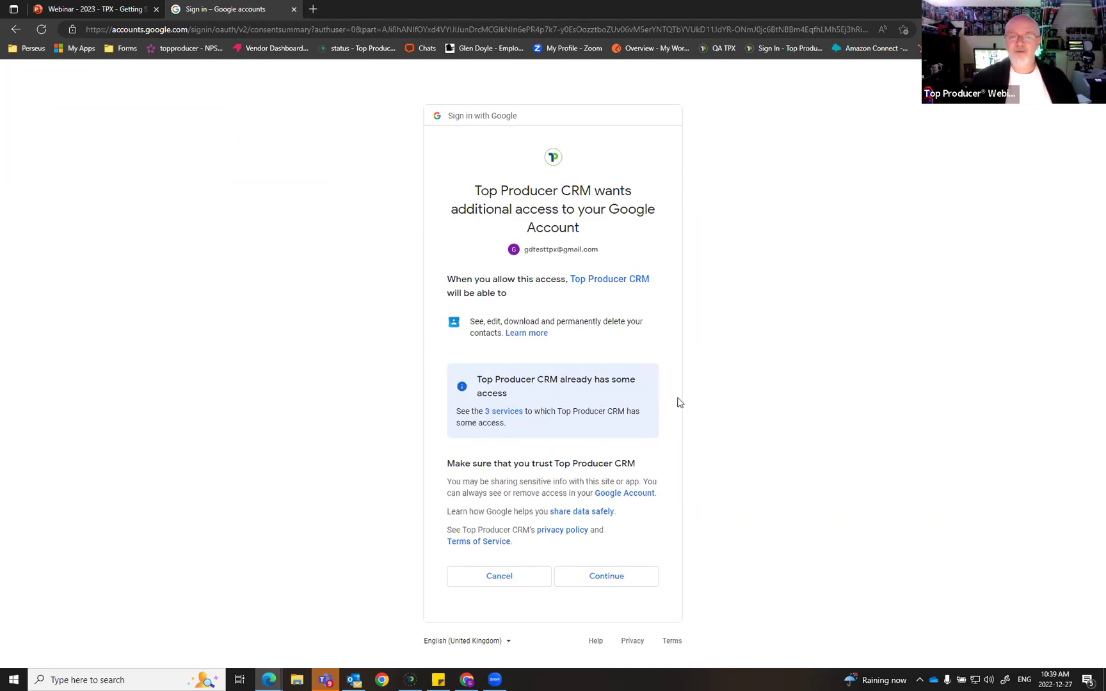
click(633, 586)
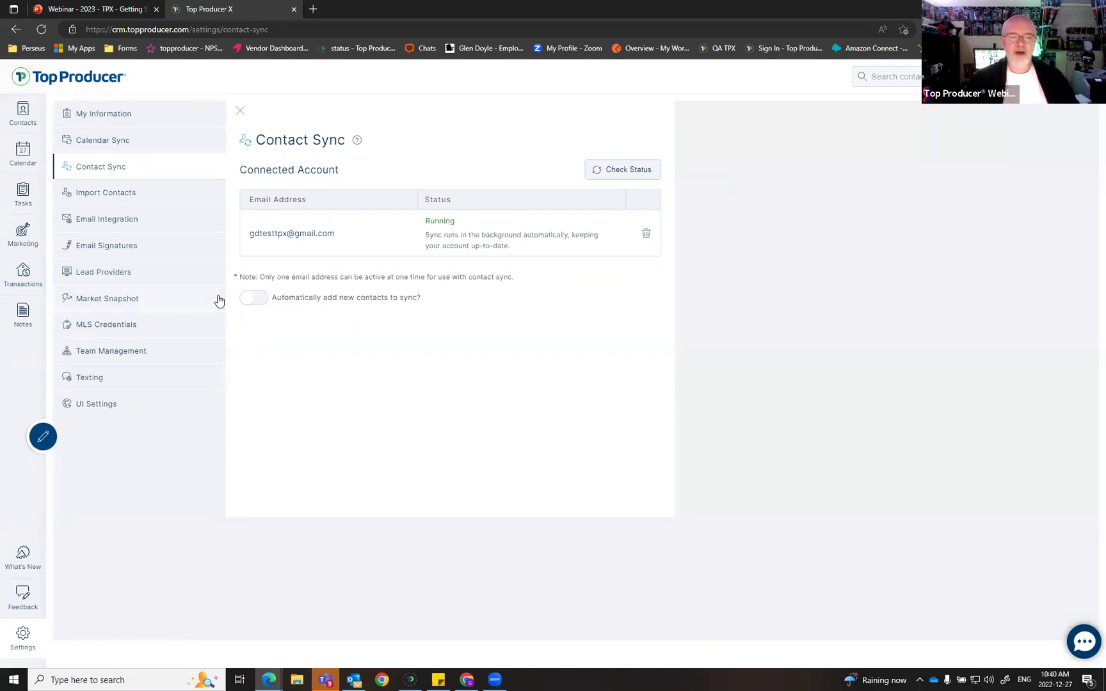
Step: Switch on automatic adding of new contacts to Contact Sync
click(256, 299)
key(ctrl)
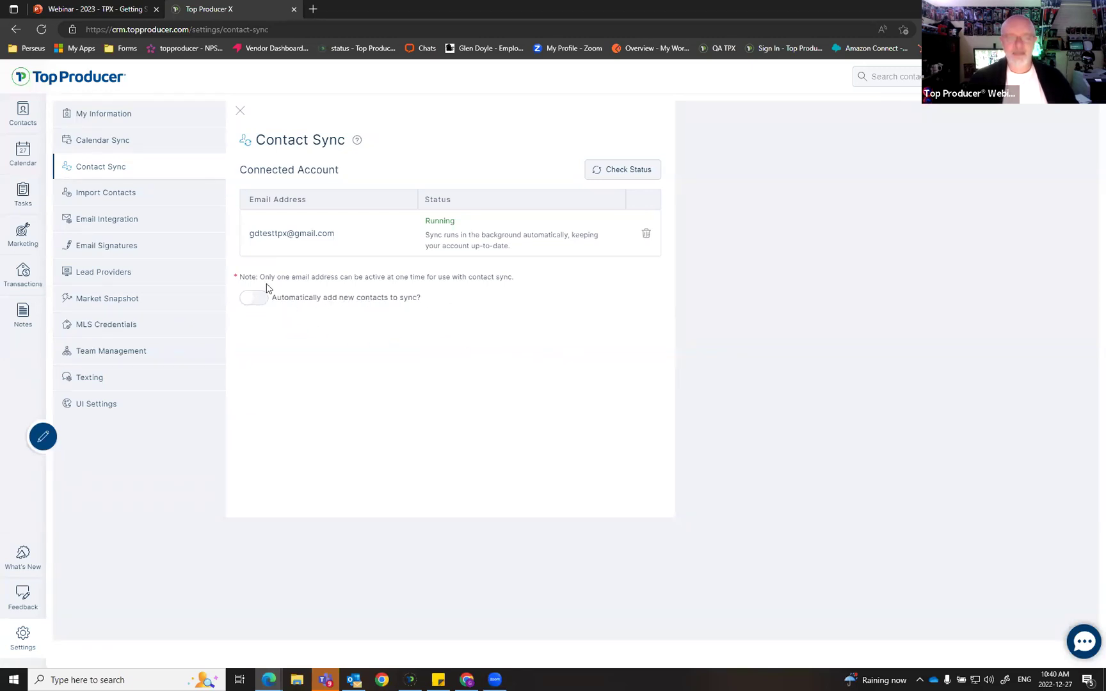
click(254, 298)
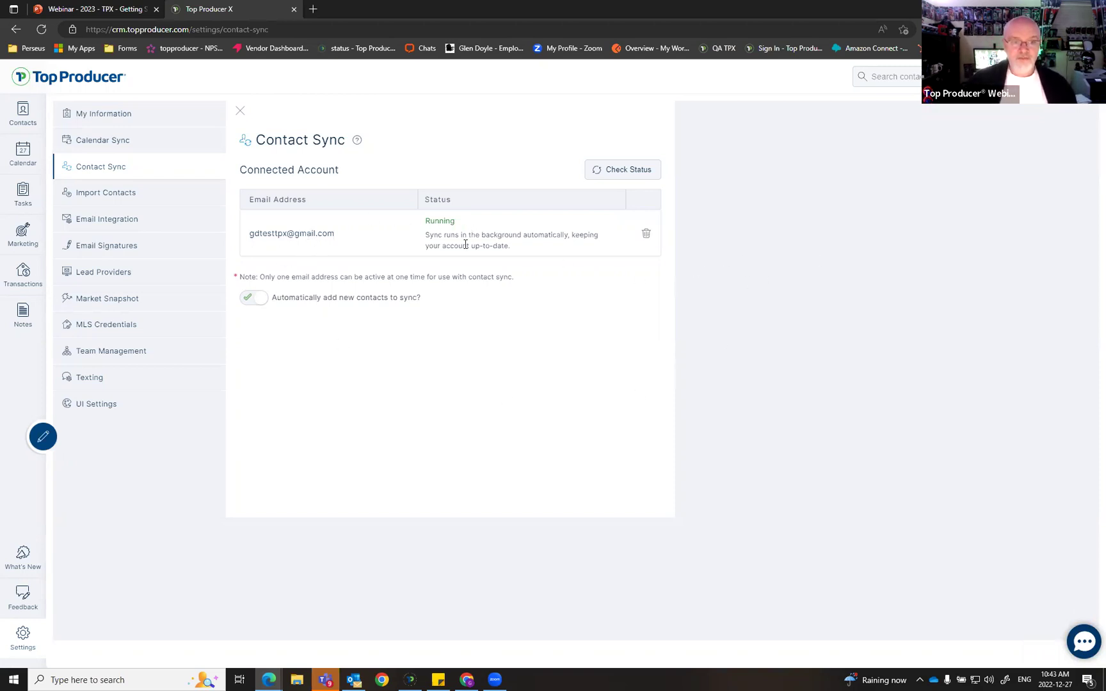
click(105, 221)
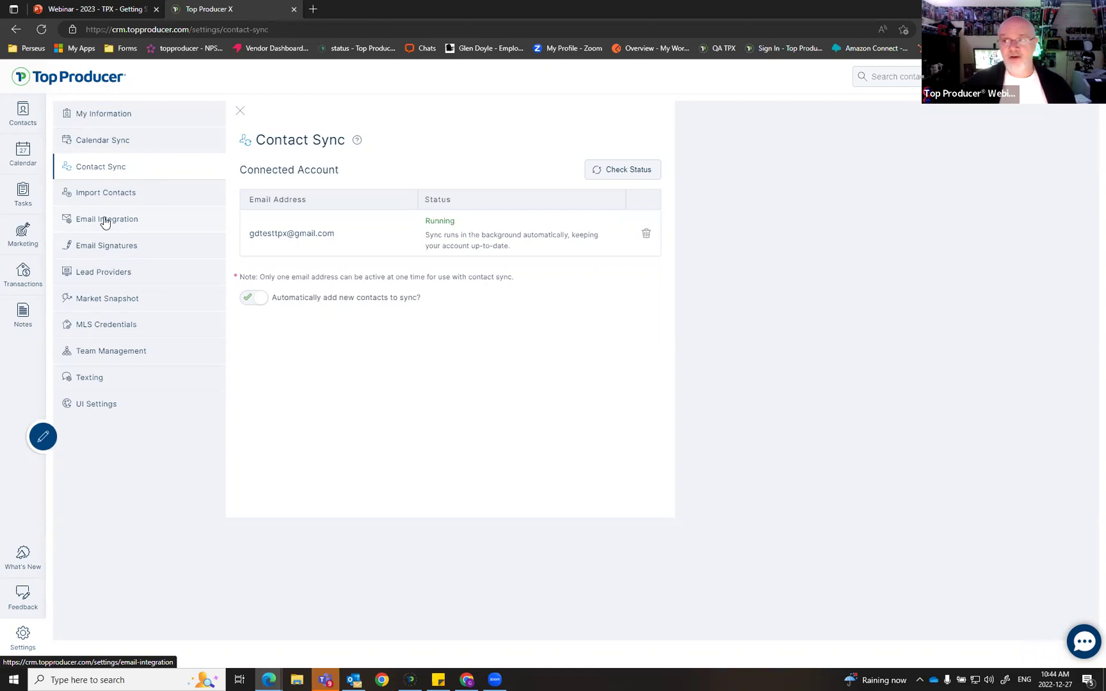
Step: Review the Email Integration account needing reauthorization, then return to the contacts list
click(104, 222)
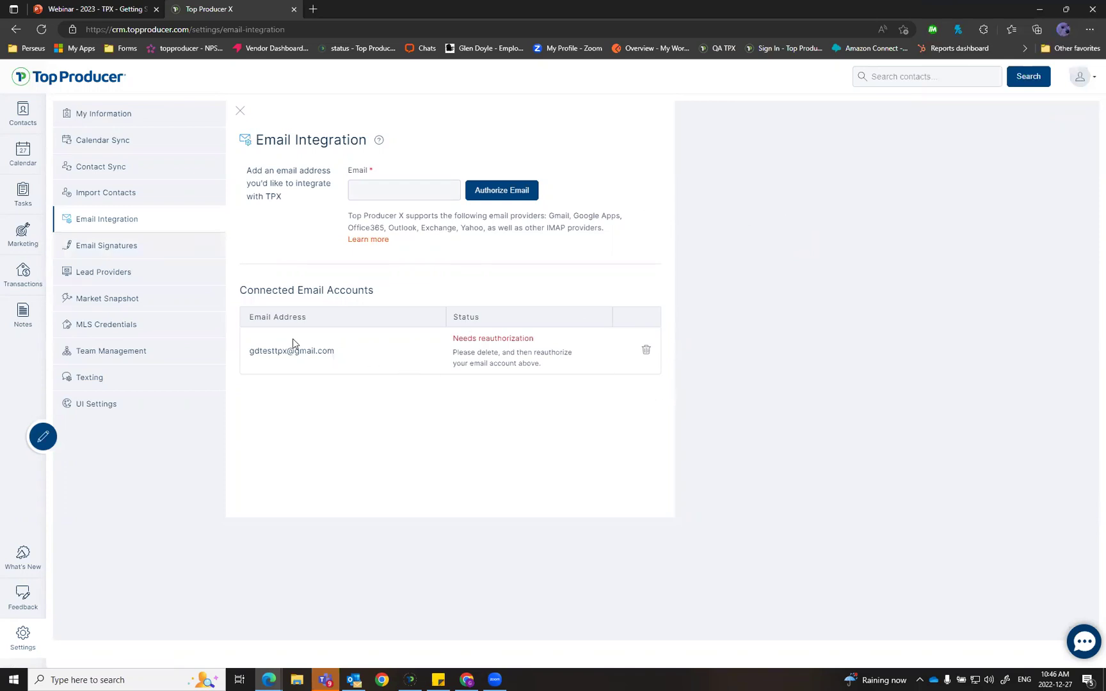
click(23, 119)
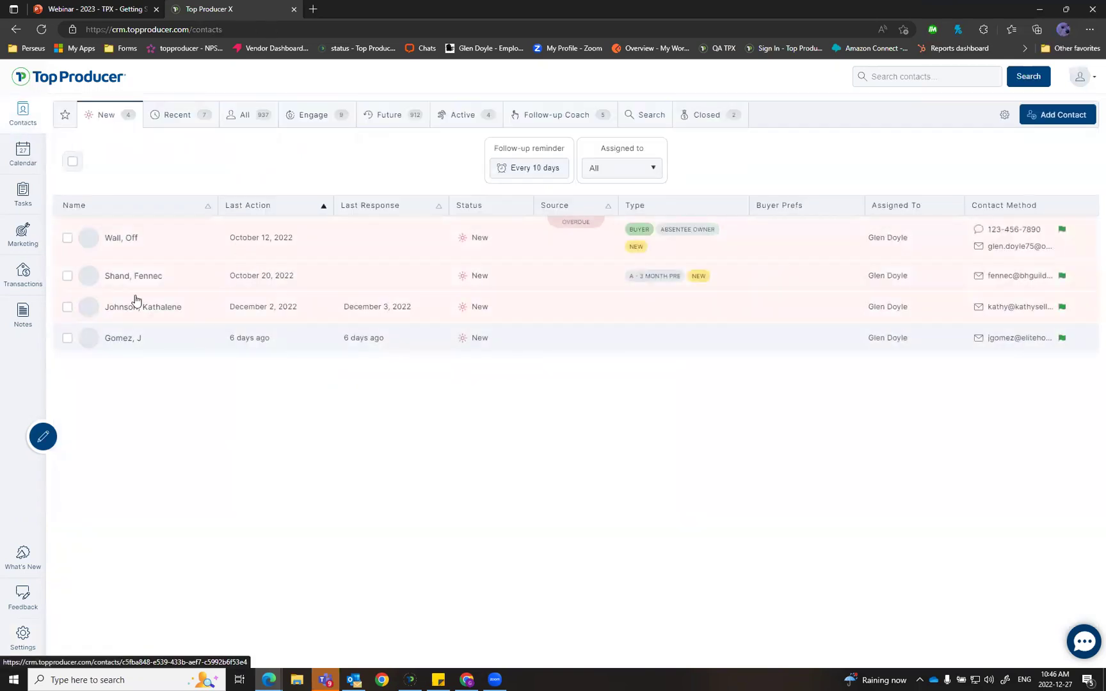
Step: Check the Off Wall contact's Emails tab, close it, and go to Settings
click(121, 238)
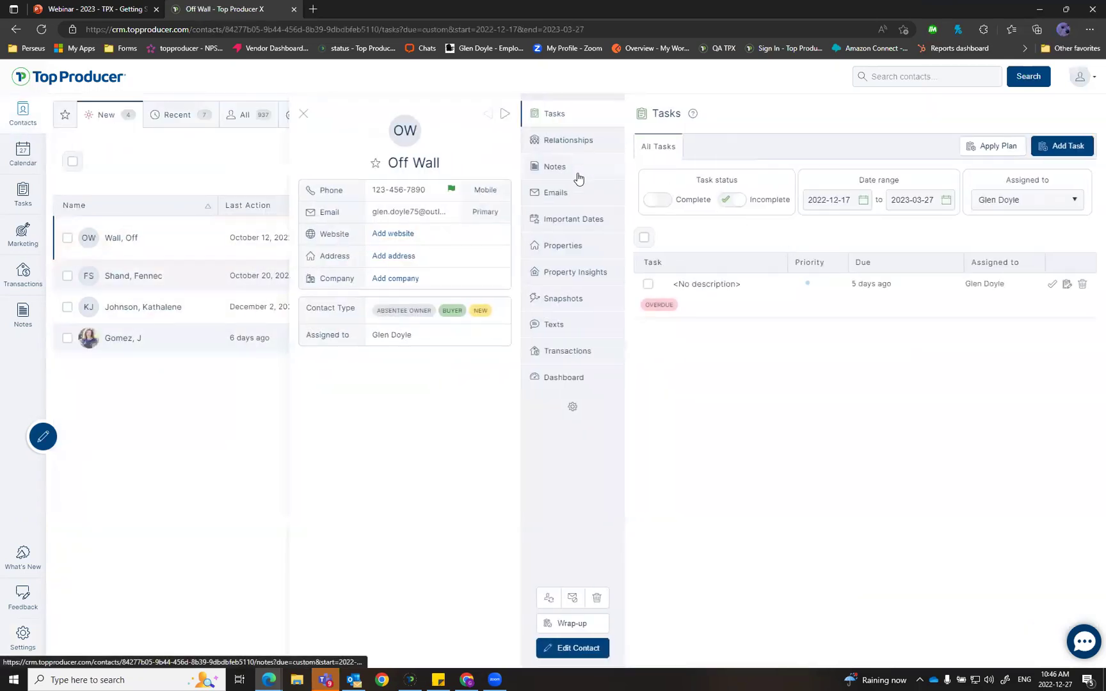
click(565, 199)
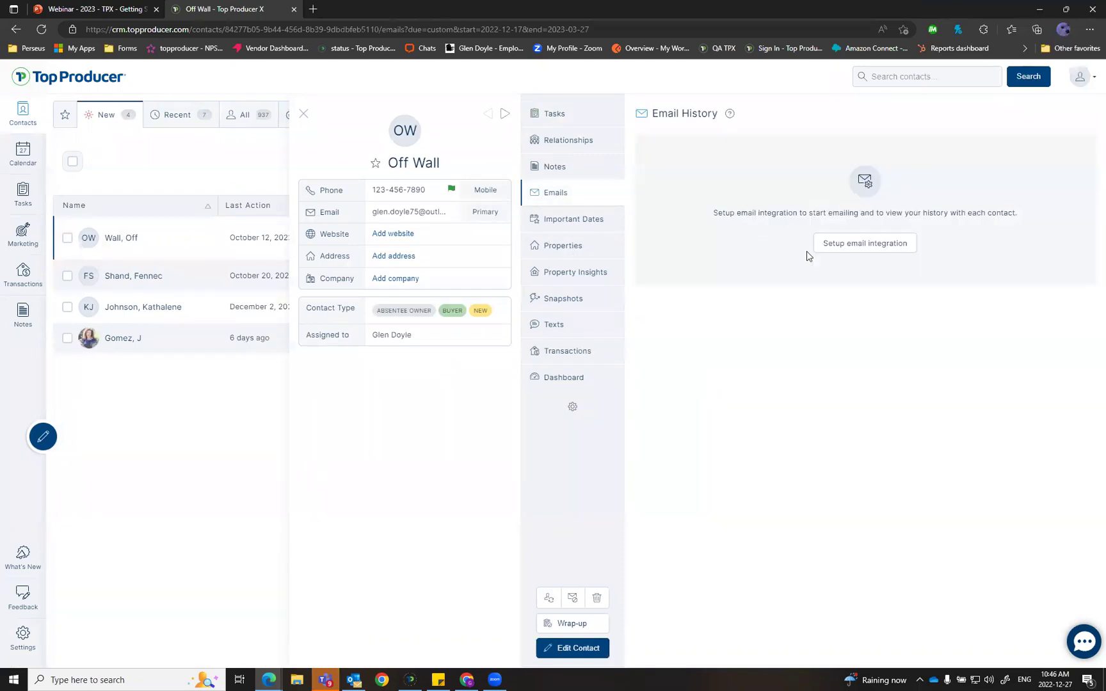
click(304, 114)
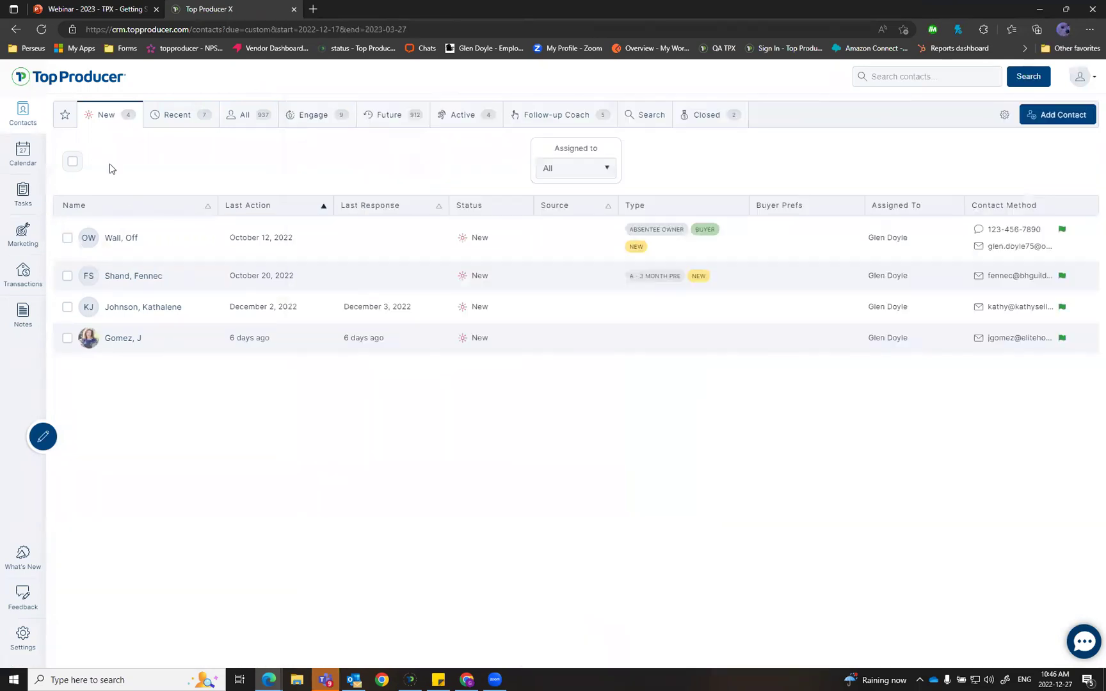
click(24, 636)
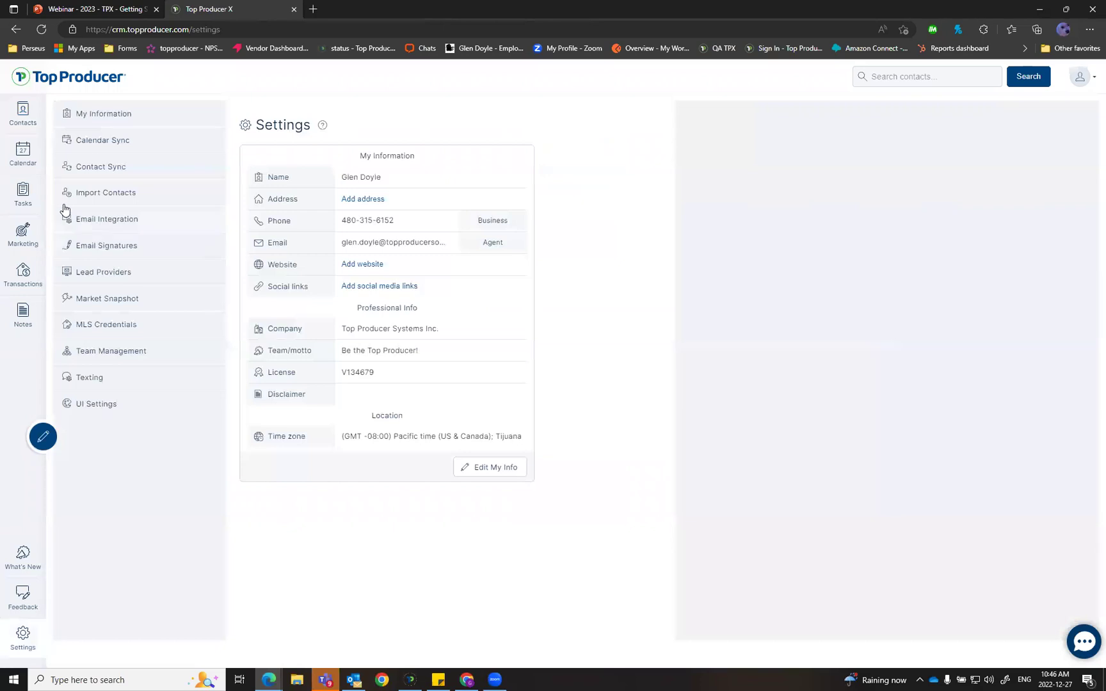
Step: Show the Email Integration settings, then switch to the webinar slides
click(128, 219)
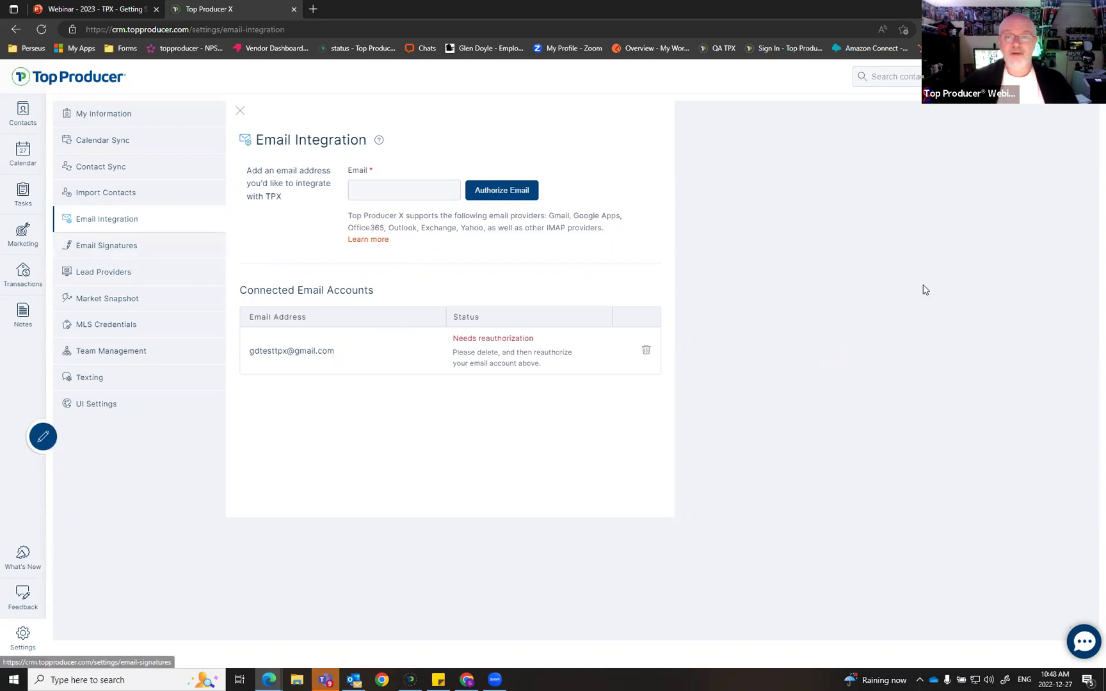
click(113, 9)
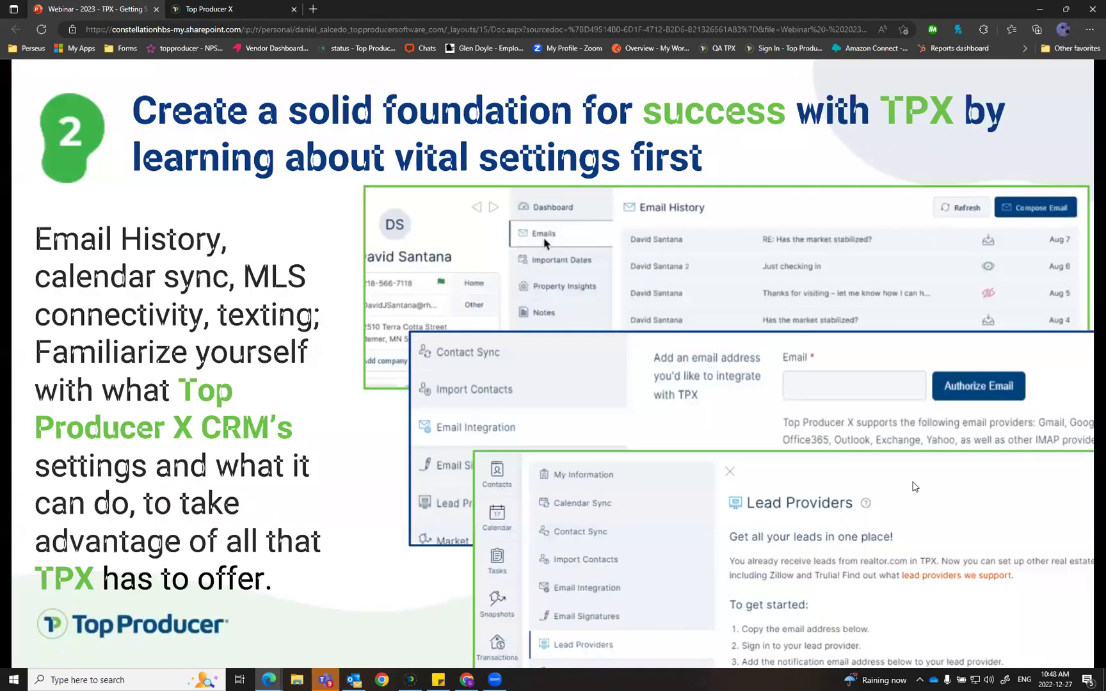
Step: Step forward and back to the vital-settings slide, then return to Top Producer X
click(914, 487)
key(Left)
click(251, 10)
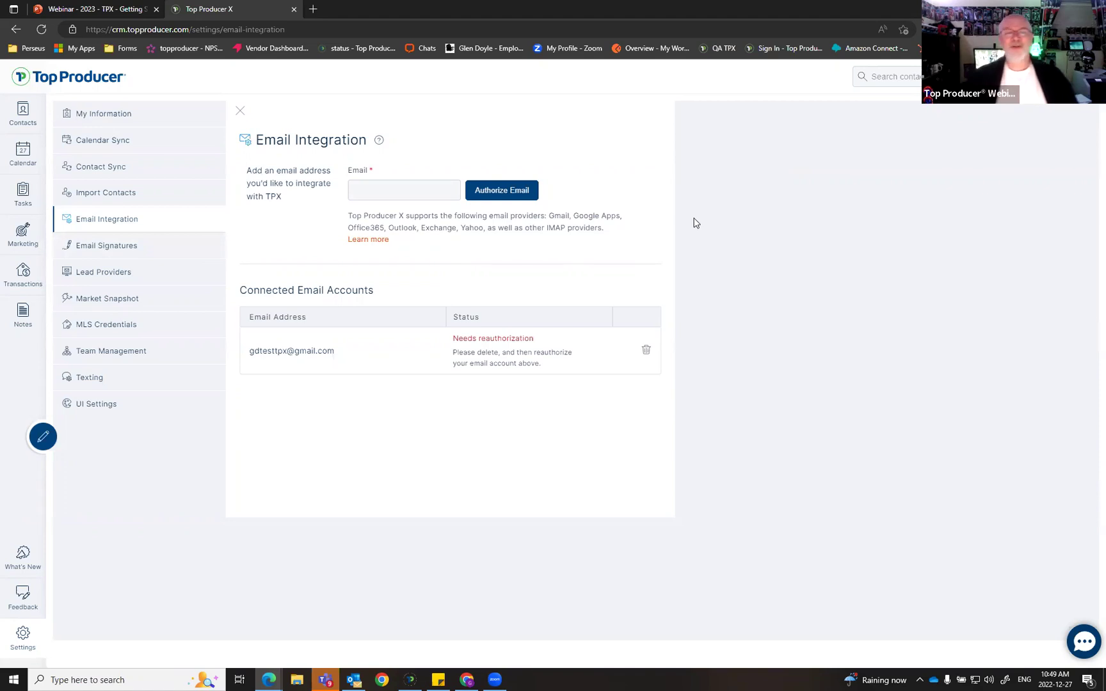
Step: Open Email Signatures and edit the Gmail account's signature, currently 'Boo'
click(128, 253)
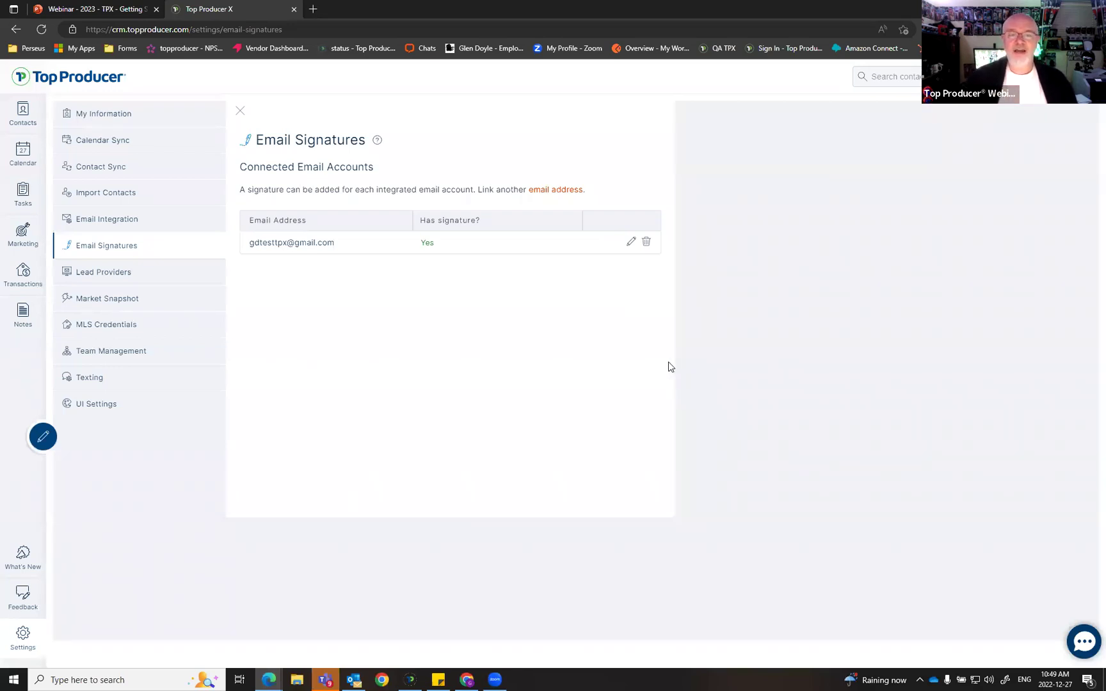
click(630, 242)
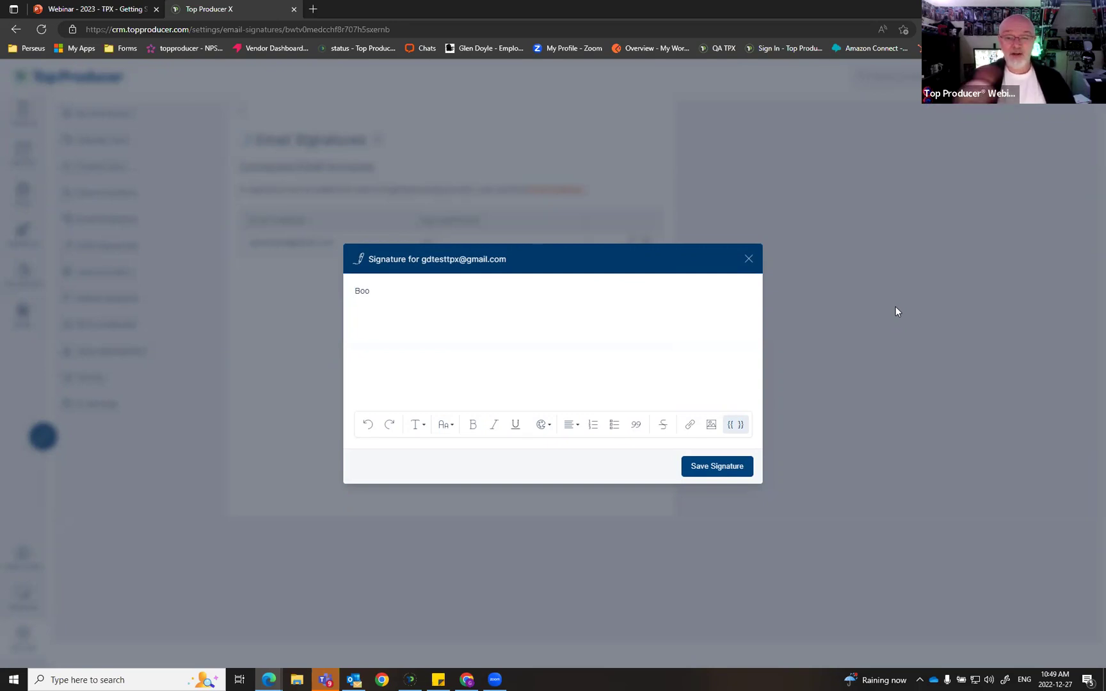
Step: Replace the Boo signature text with 'From the desk of' followed by the agent's name
click(748, 259)
click(630, 242)
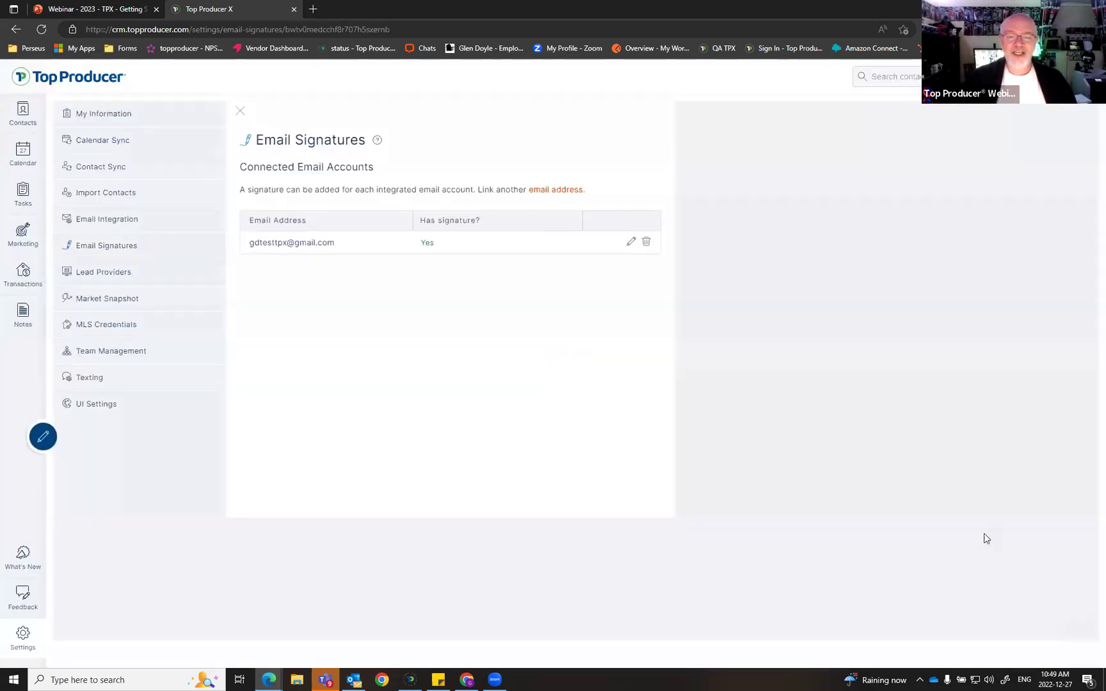
drag(384, 291, 268, 288)
text(From the se)
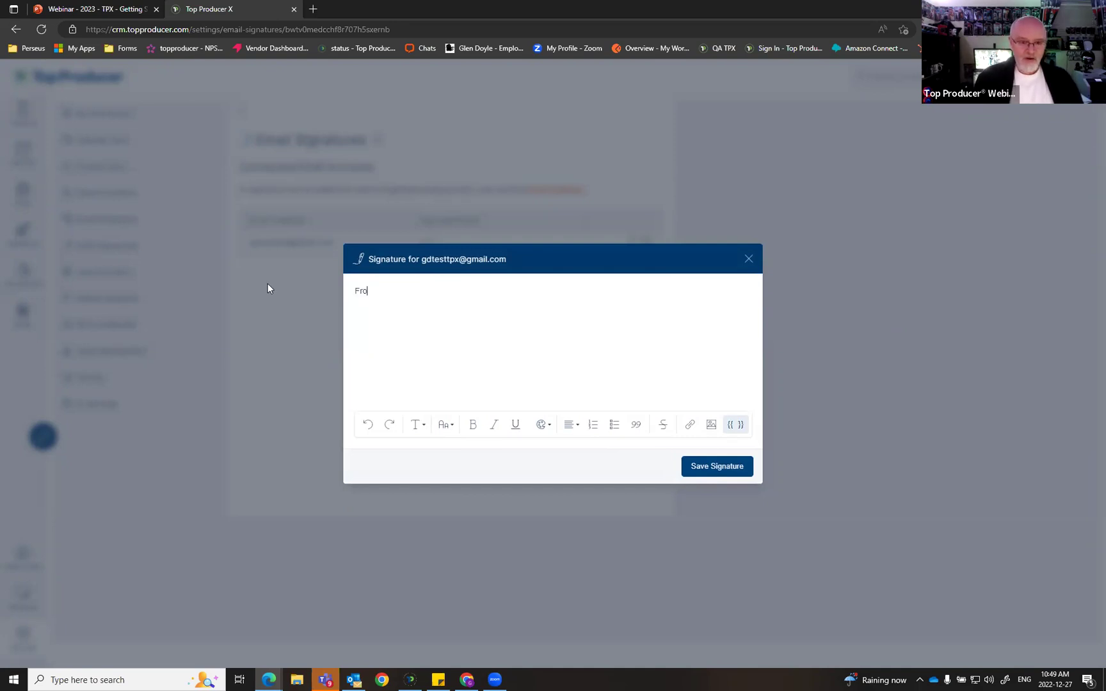
key(BackSpace)
key(BackSpace)
text(desk)
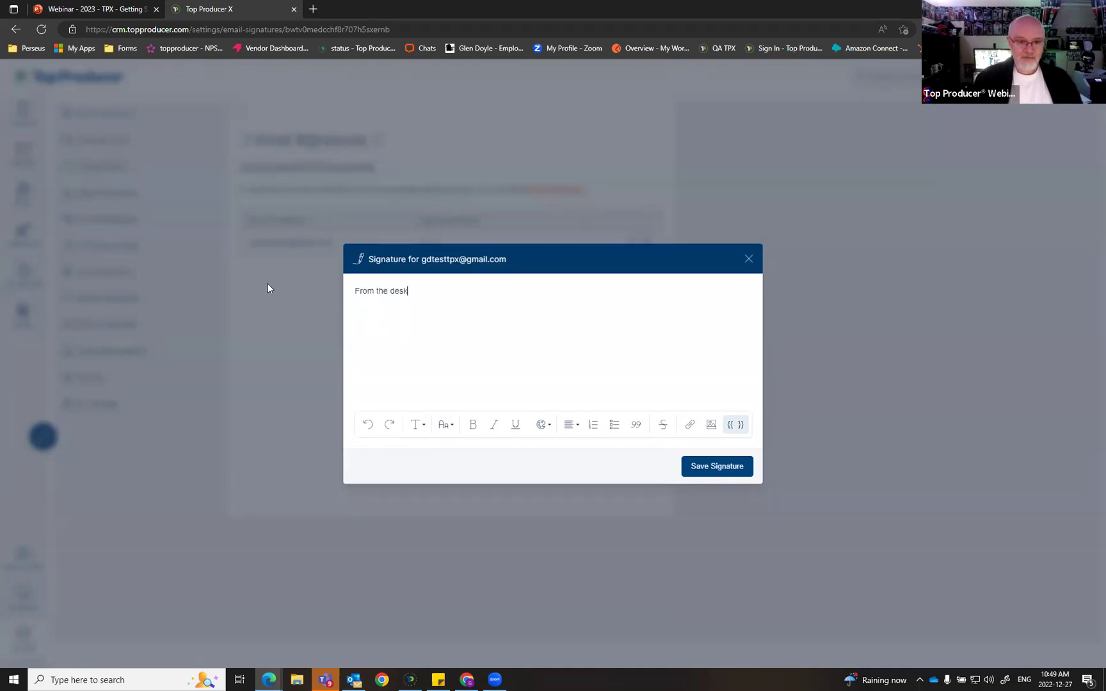
text( of Glen Doyle)
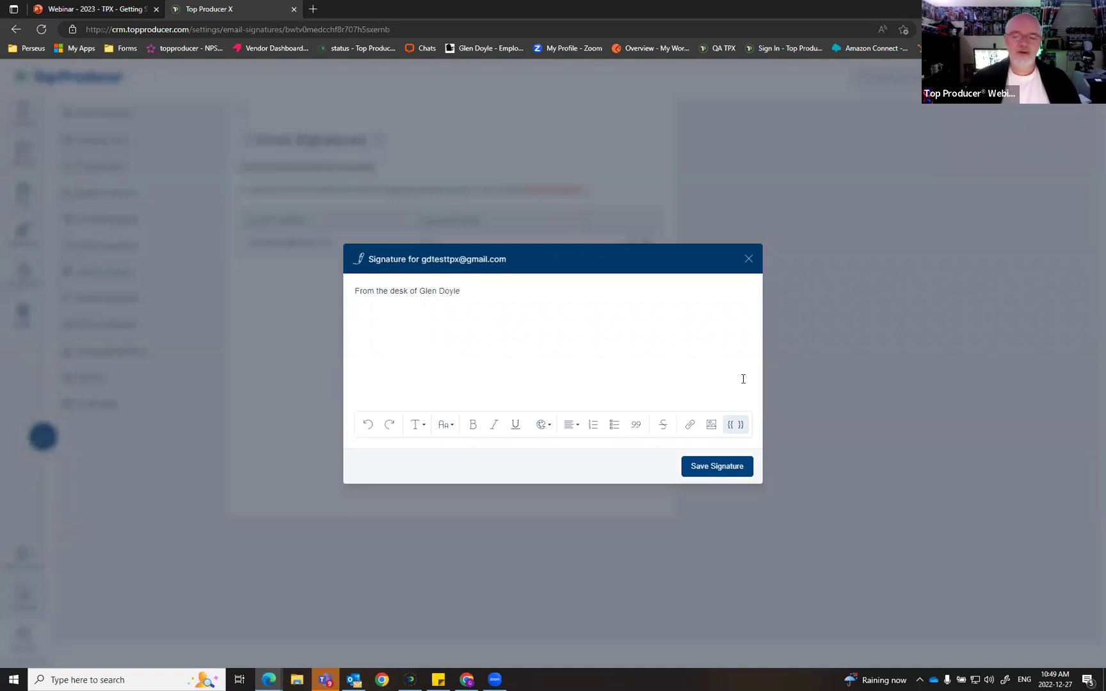
Step: Insert the Agent email merge field into the signature
click(734, 426)
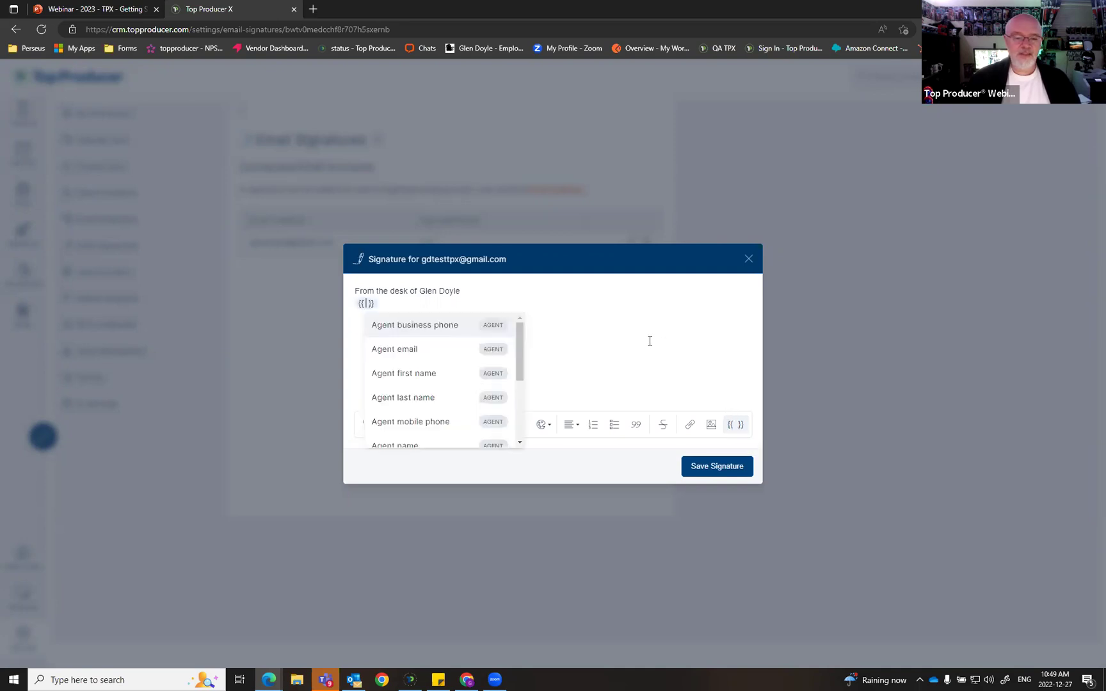
scroll(435, 348, down, 1)
scroll(442, 409, down, 1)
scroll(439, 420, up, 3)
click(413, 352)
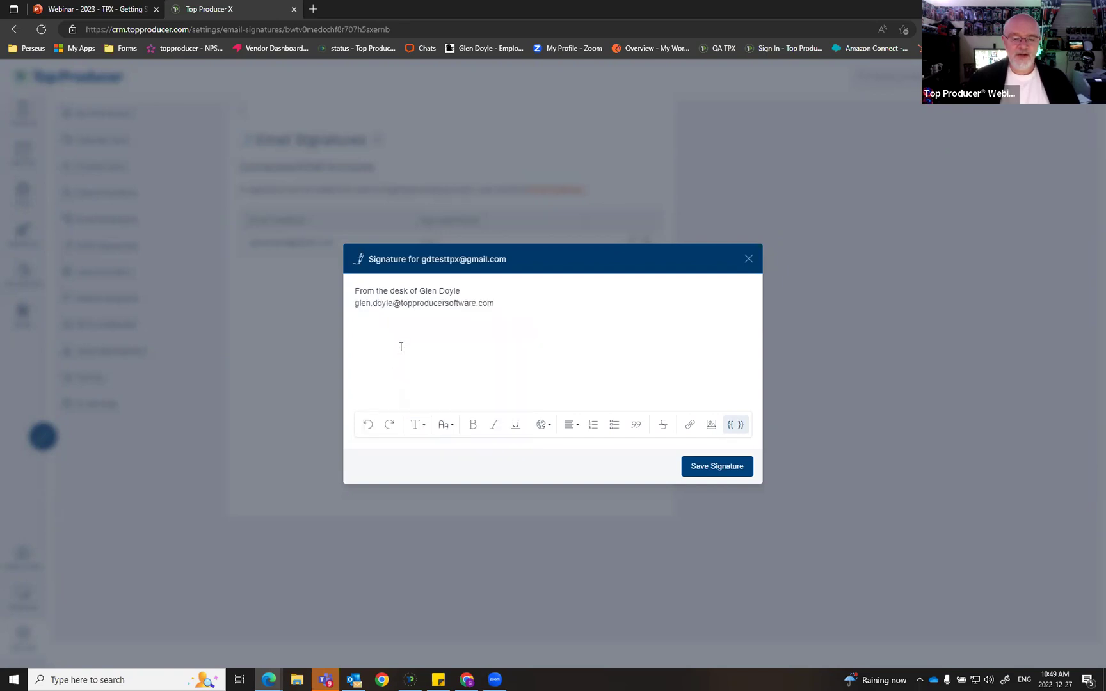
Step: Insert the Agent business phone merge field into the signature
click(734, 426)
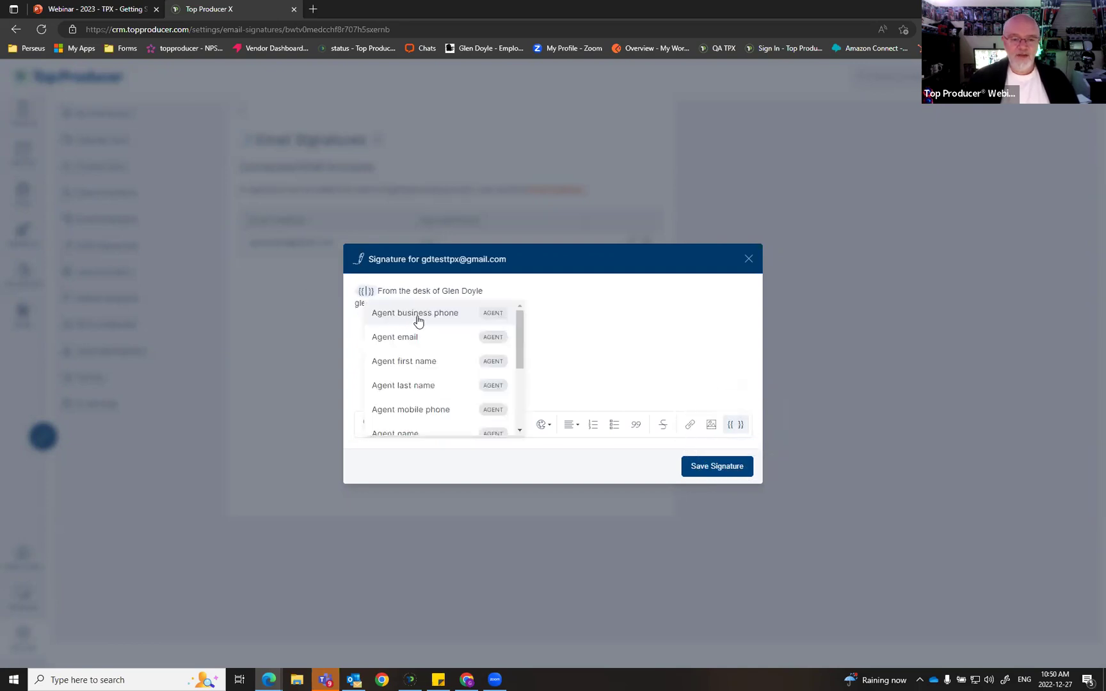
key(ctrl)
key(ctrl)
click(431, 327)
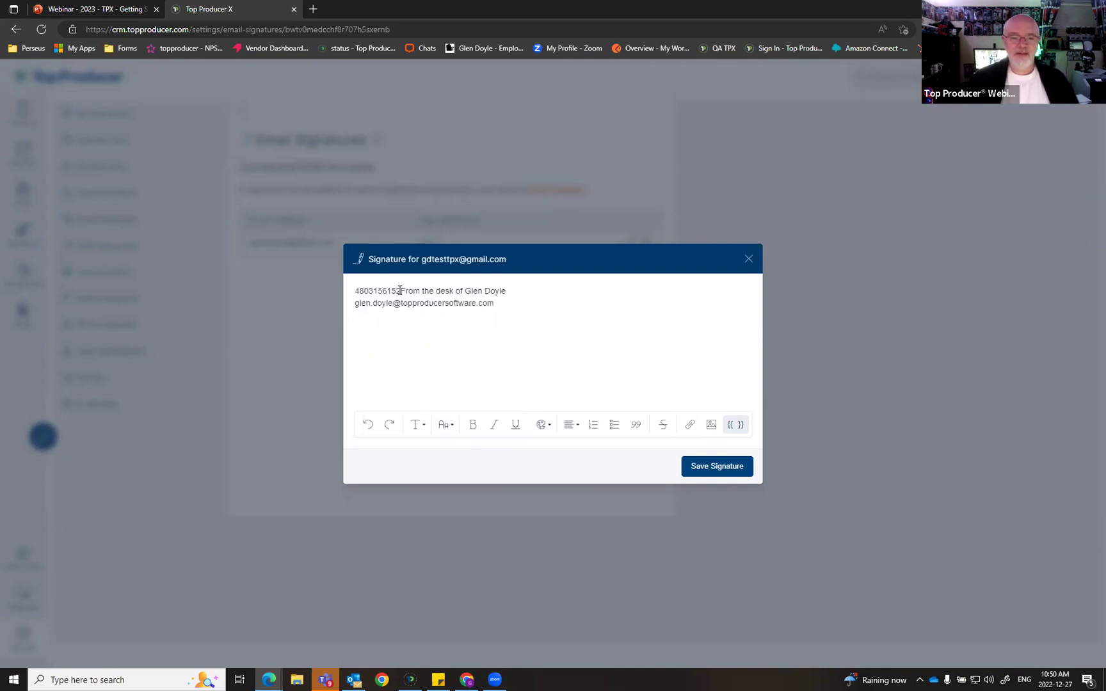
Step: Move the 'From the desk of' greeting line onto its own line above the phone number
drag(399, 291, 587, 286)
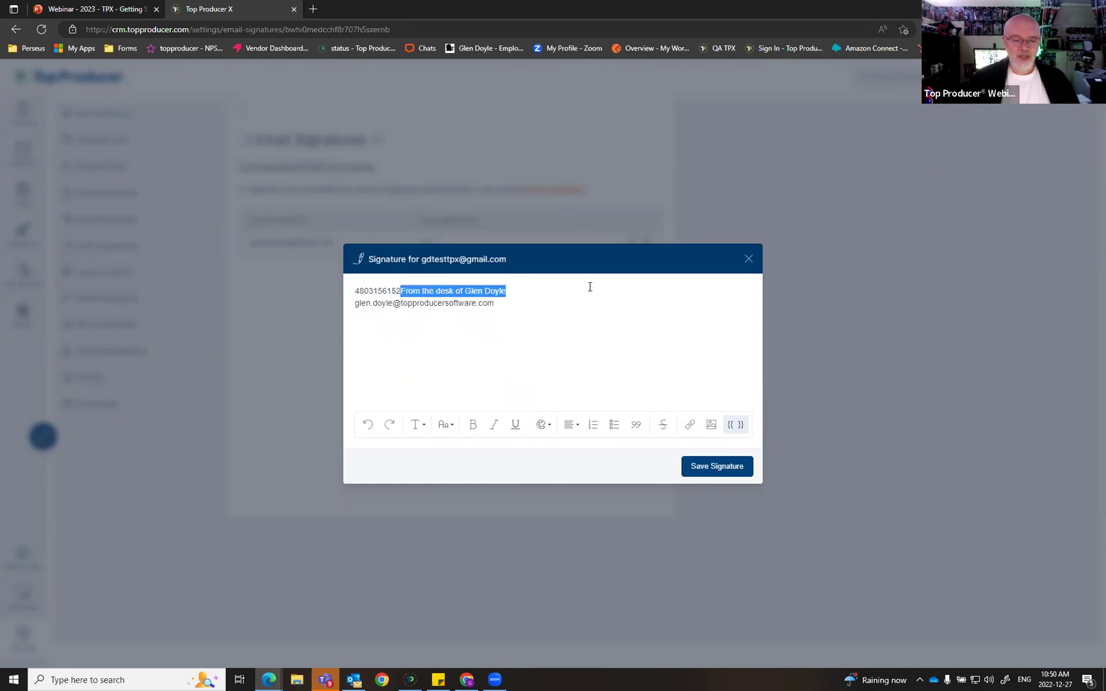
key(BackSpace)
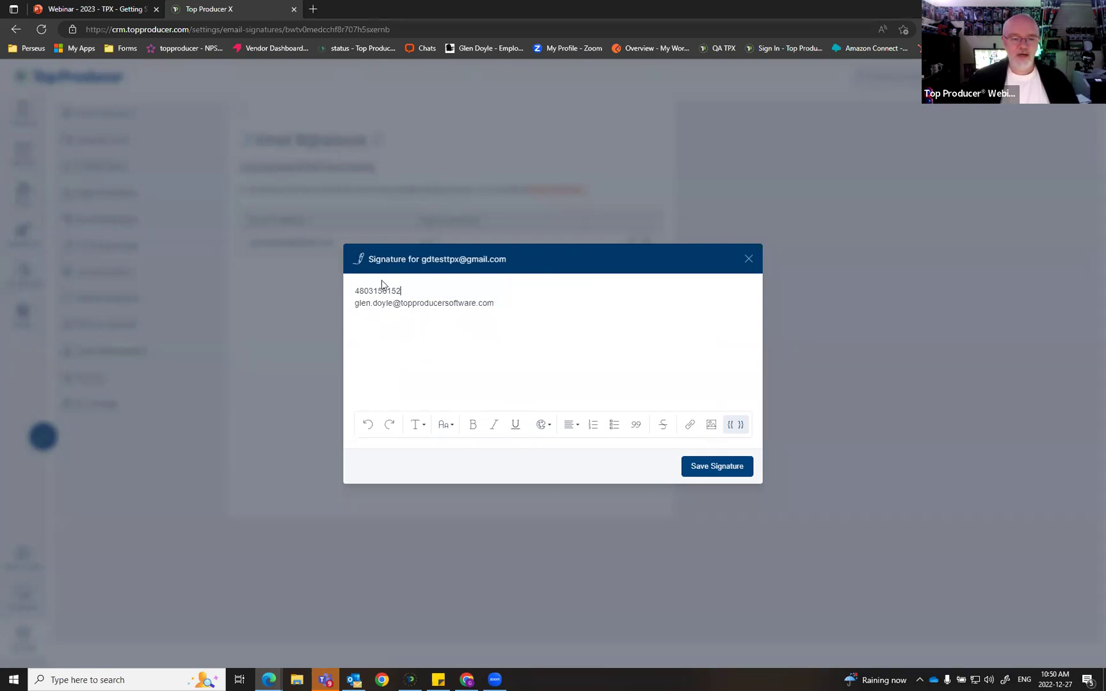
click(356, 291)
key(Return)
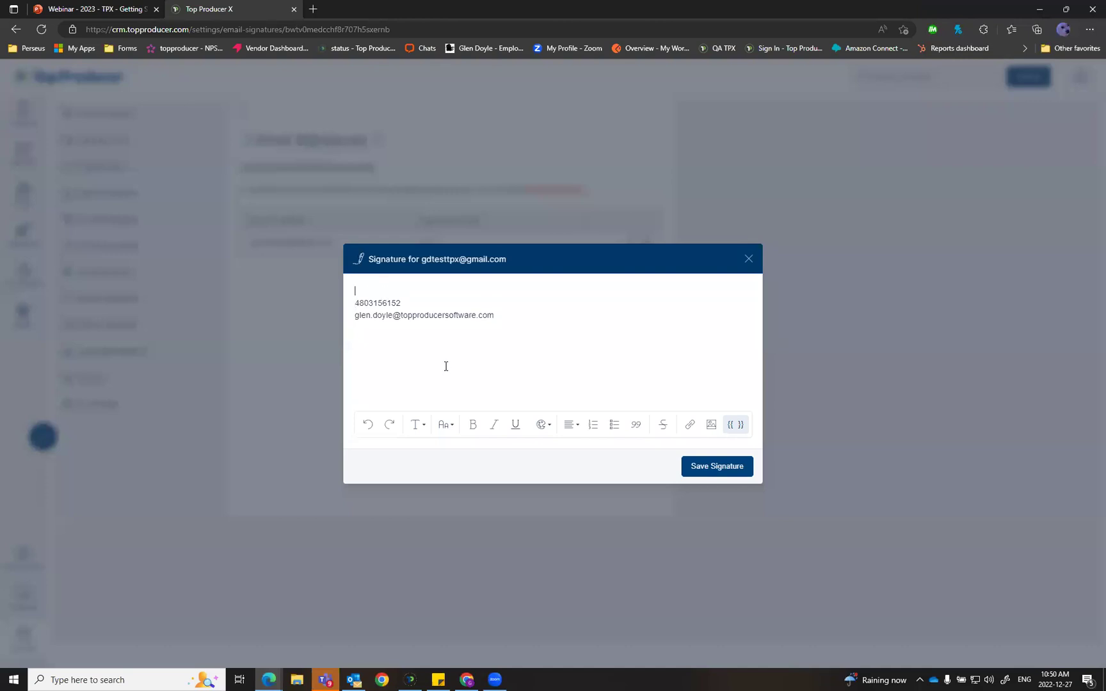
key(ctrl+z)
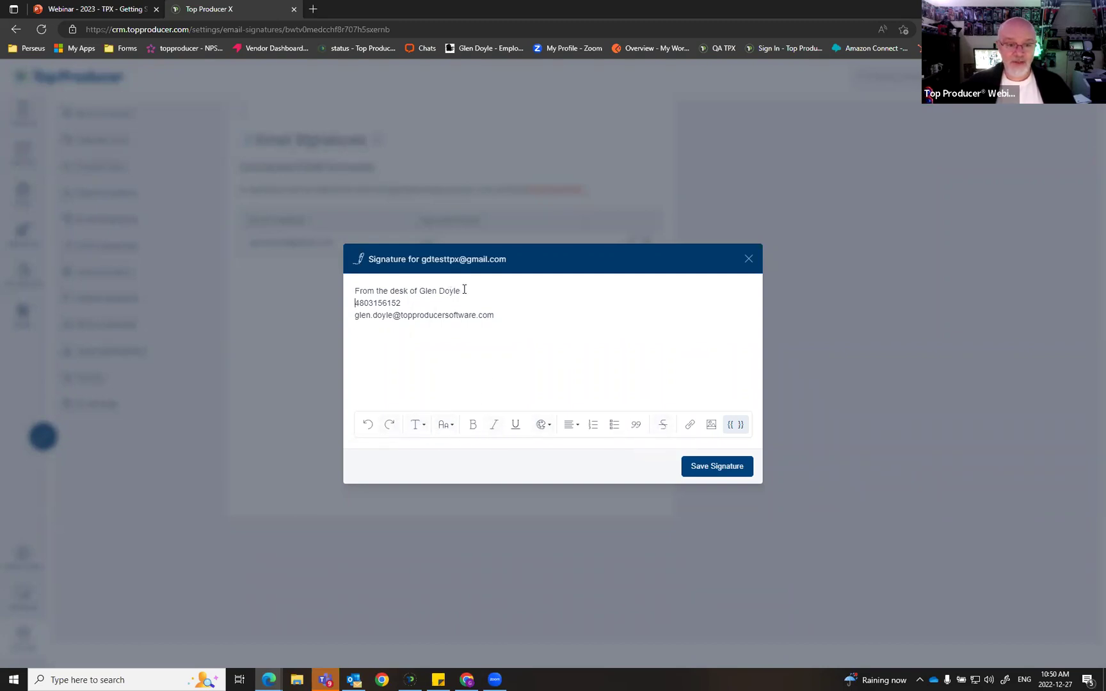
Step: Make the signature's greeting line bold
drag(461, 291, 337, 291)
click(472, 424)
click(513, 341)
Step: Turn the e-mail address line into an Email address link targeting that same address
drag(495, 315, 396, 305)
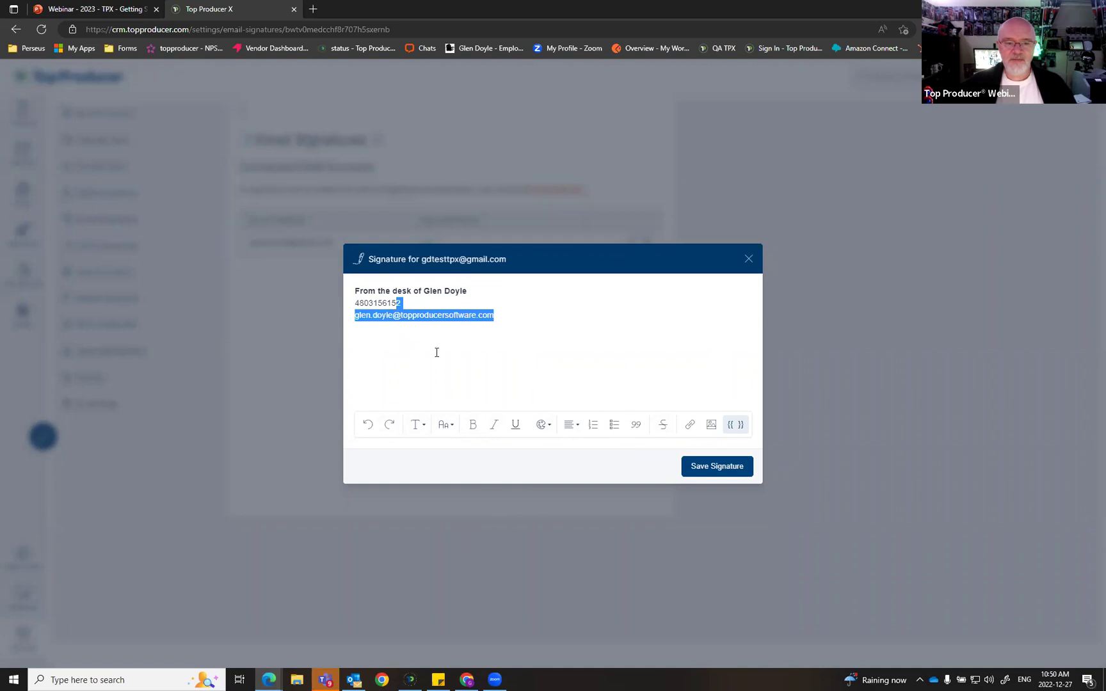
click(437, 314)
drag(495, 315, 356, 312)
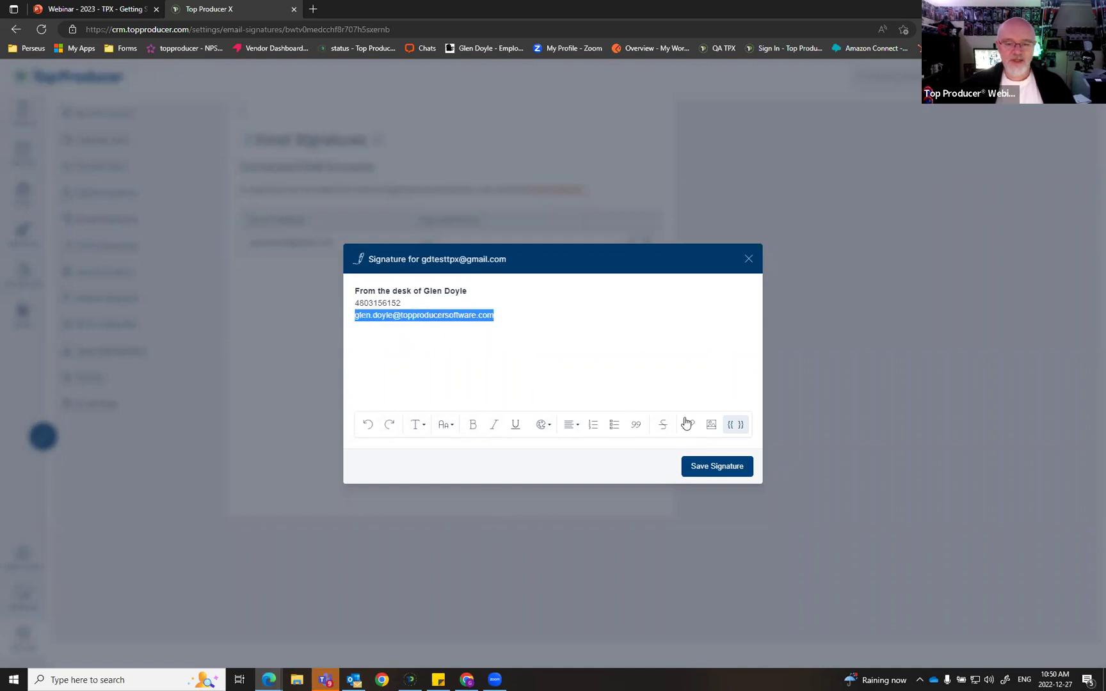
click(689, 424)
click(539, 295)
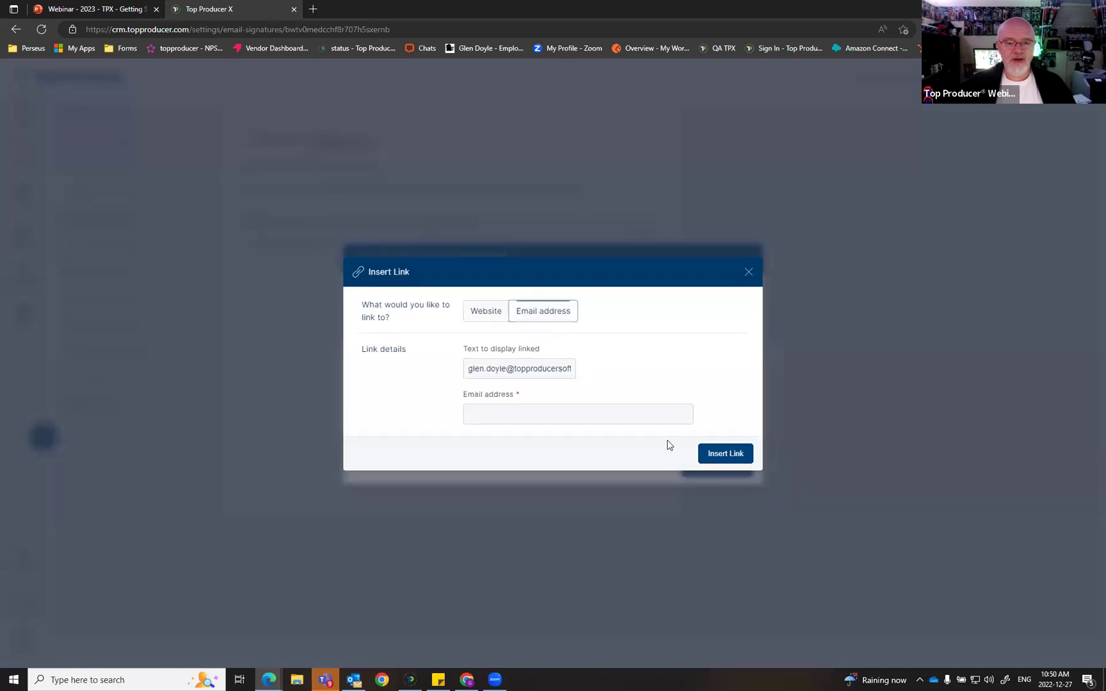
click(513, 365)
key(ctrl+a)
key(ctrl+c)
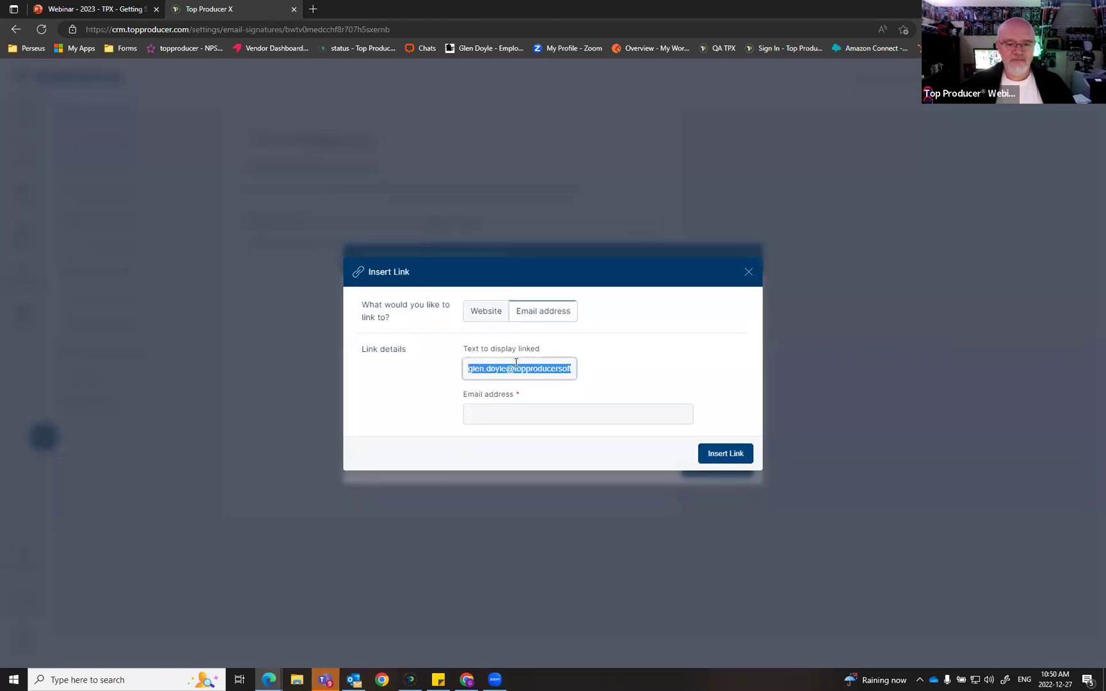
click(537, 413)
key(ctrl+v)
click(719, 454)
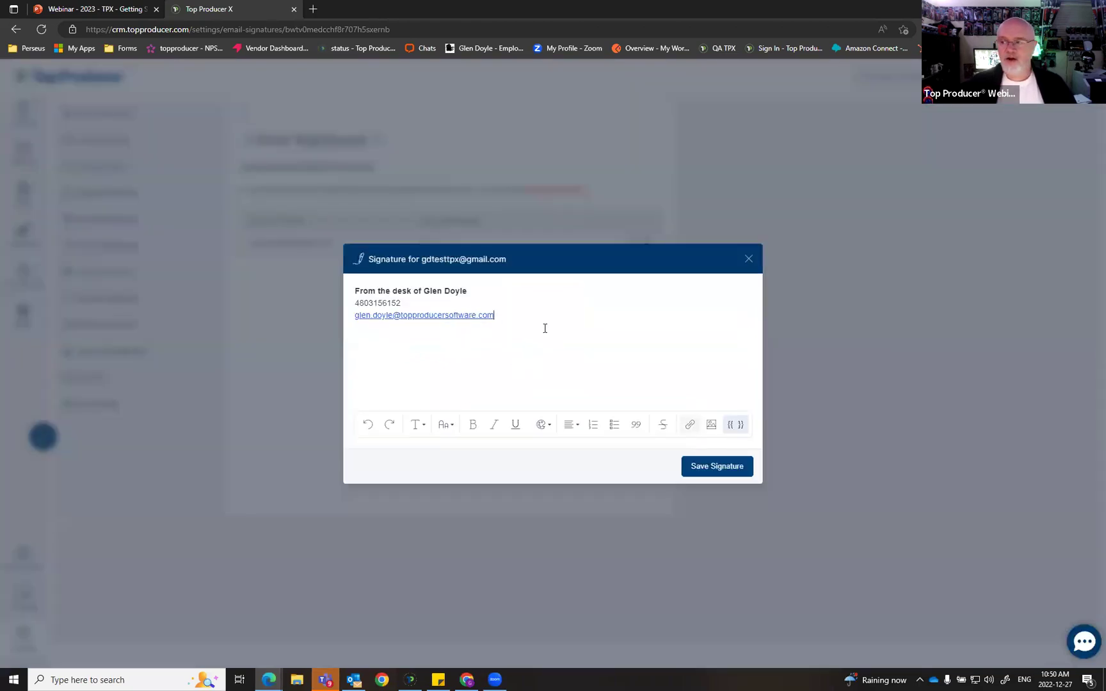
Step: Insert the 'bye' picture from the Pictures folder into the signature
click(711, 424)
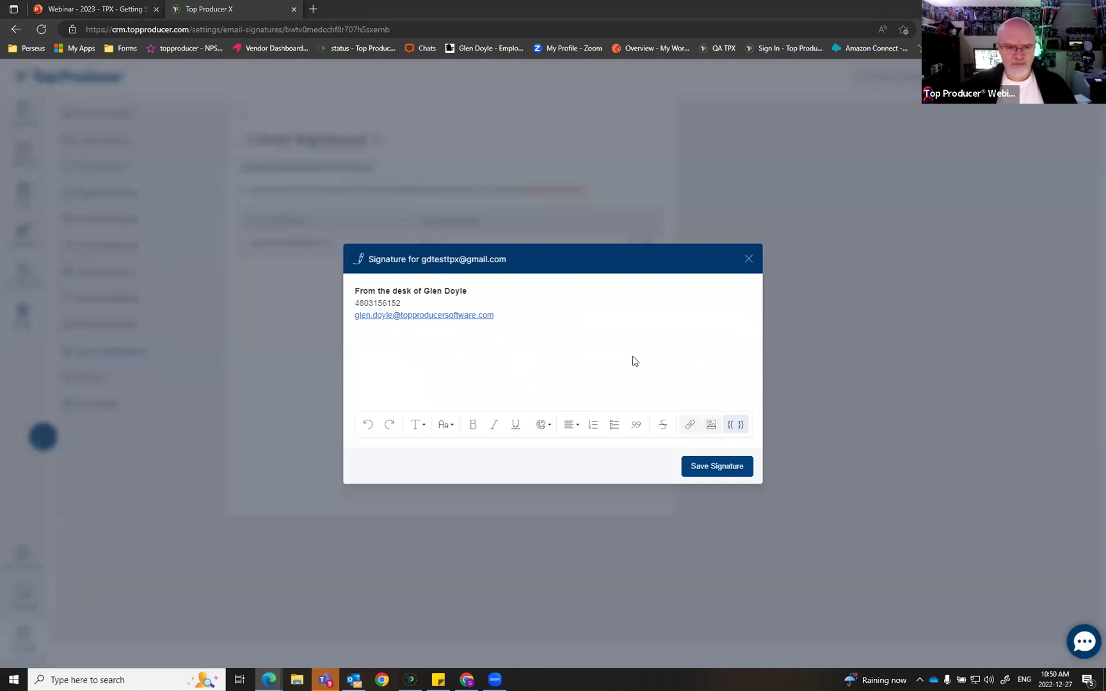
scroll(460, 241, down, 5)
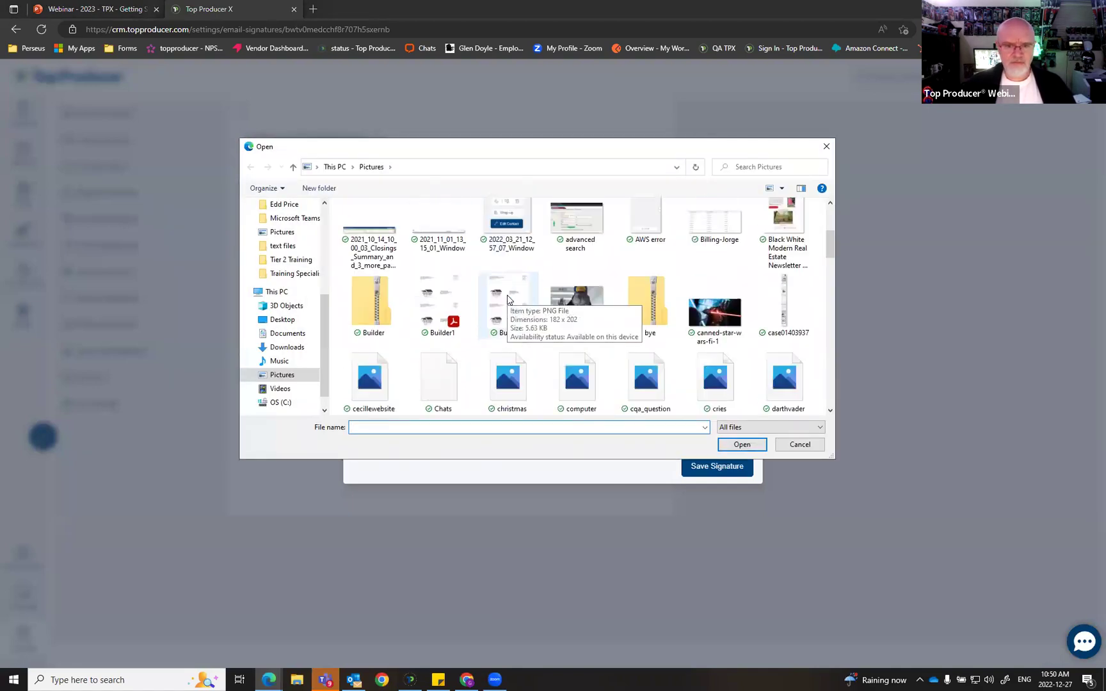
click(576, 304)
click(741, 446)
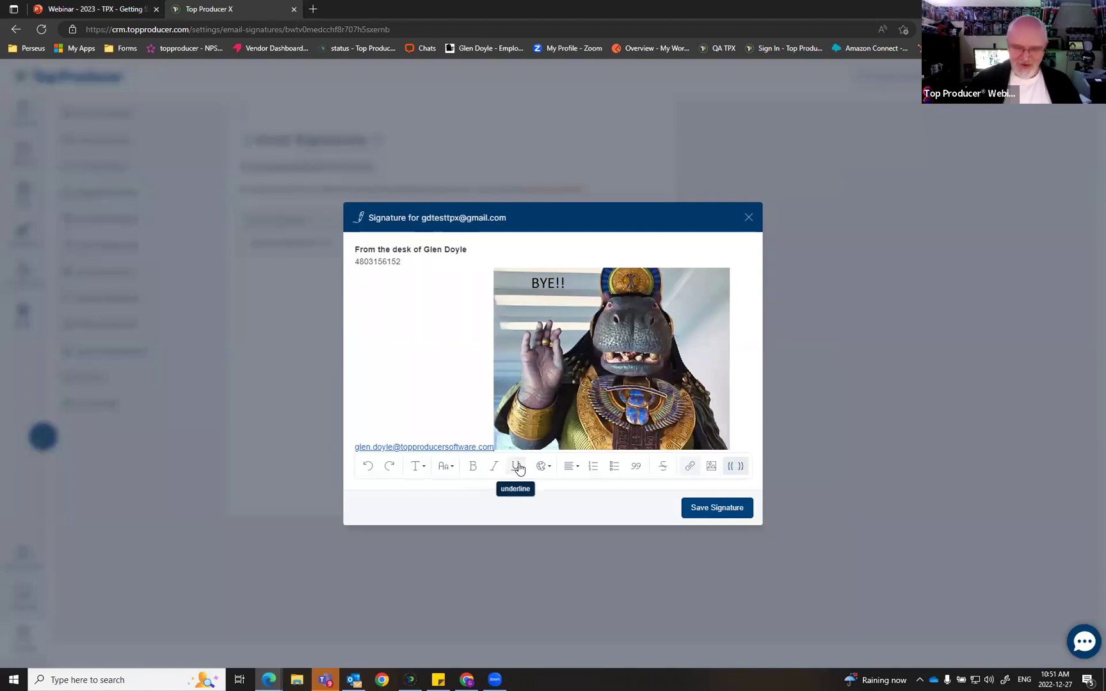
Step: Shrink the bye picture to about 44% width and save the email signature
click(499, 382)
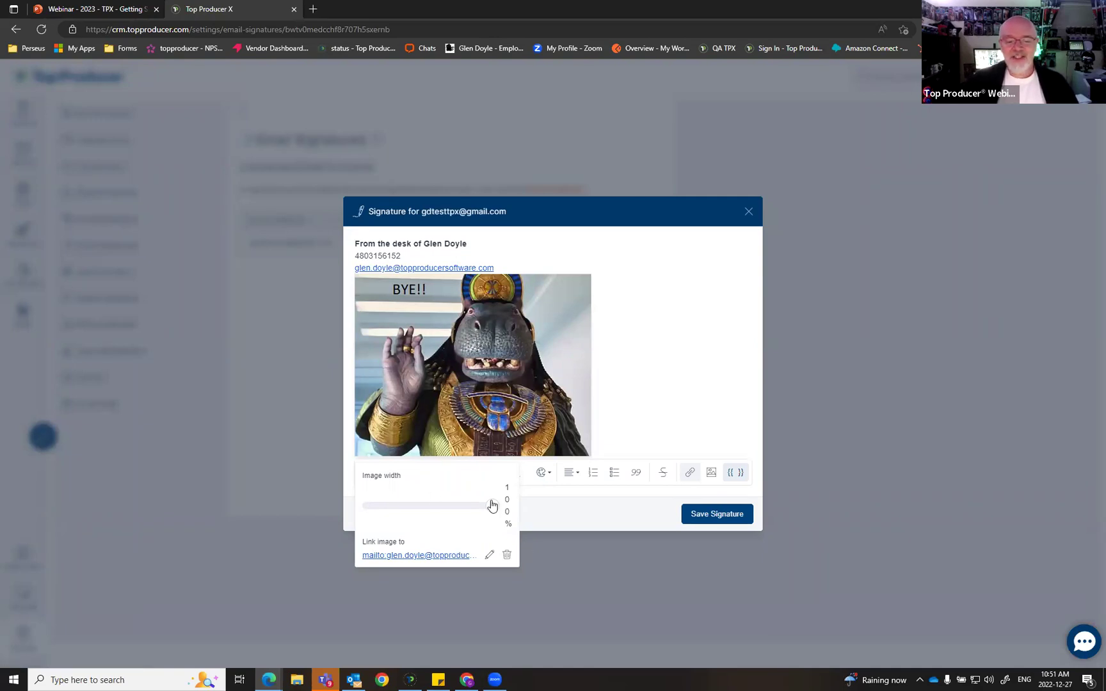
mouse_move(486, 505)
mouse_down()
mouse_move(415, 472)
mouse_move(541, 487)
mouse_up()
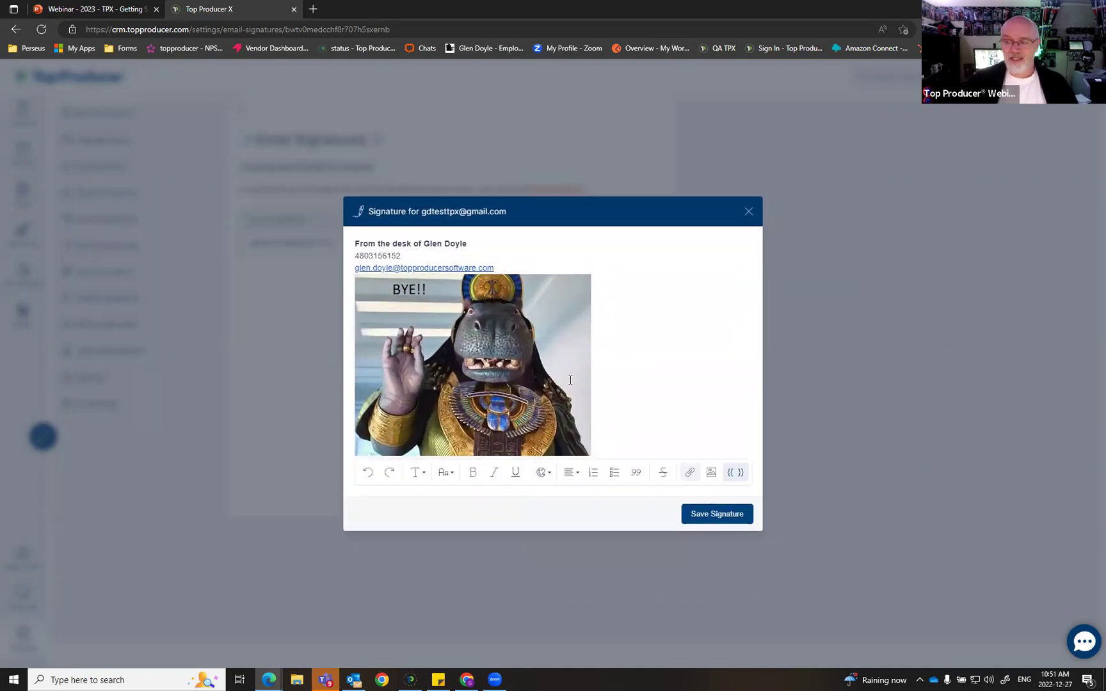
click(470, 429)
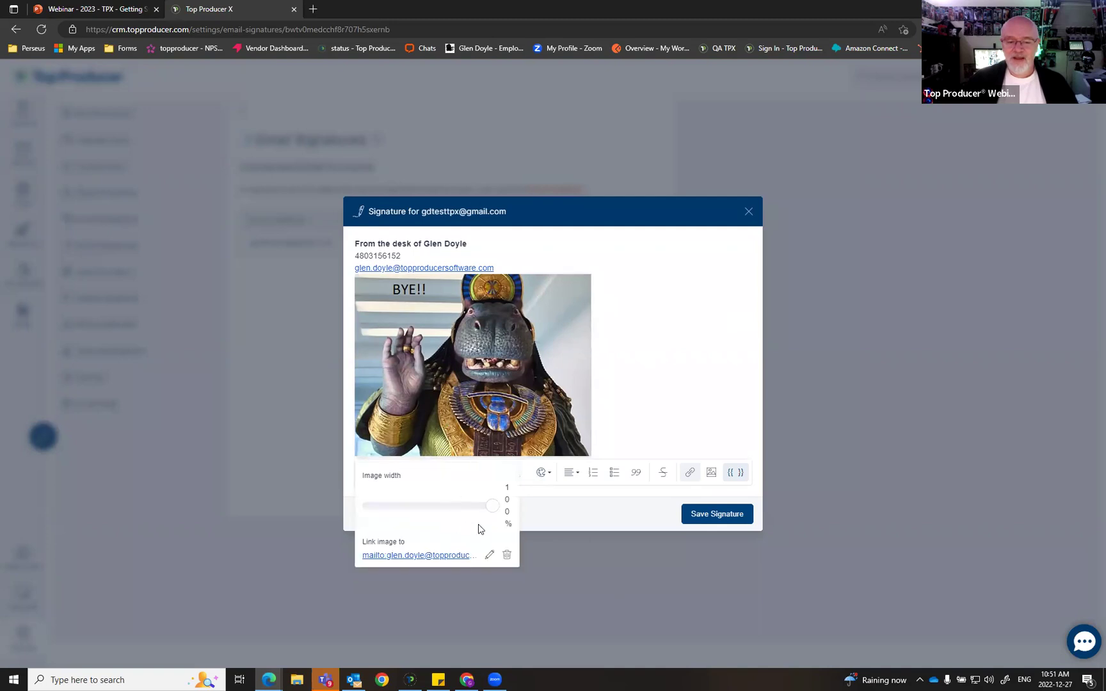
mouse_move(490, 509)
mouse_down()
mouse_move(461, 501)
mouse_move(414, 456)
mouse_up()
click(527, 343)
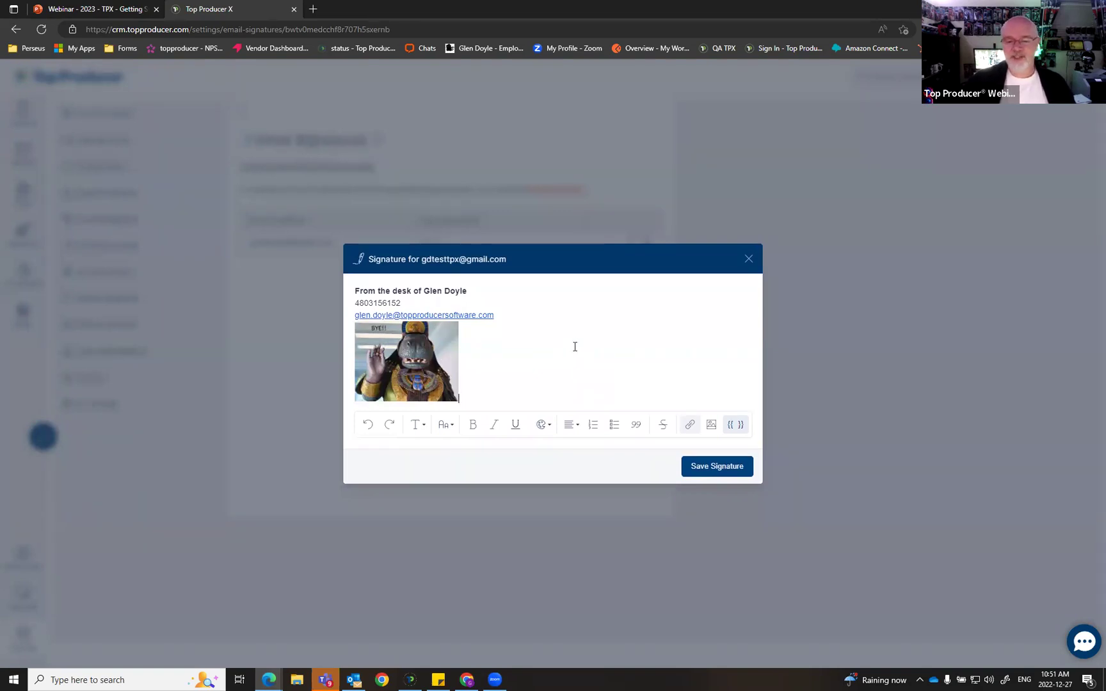
click(728, 465)
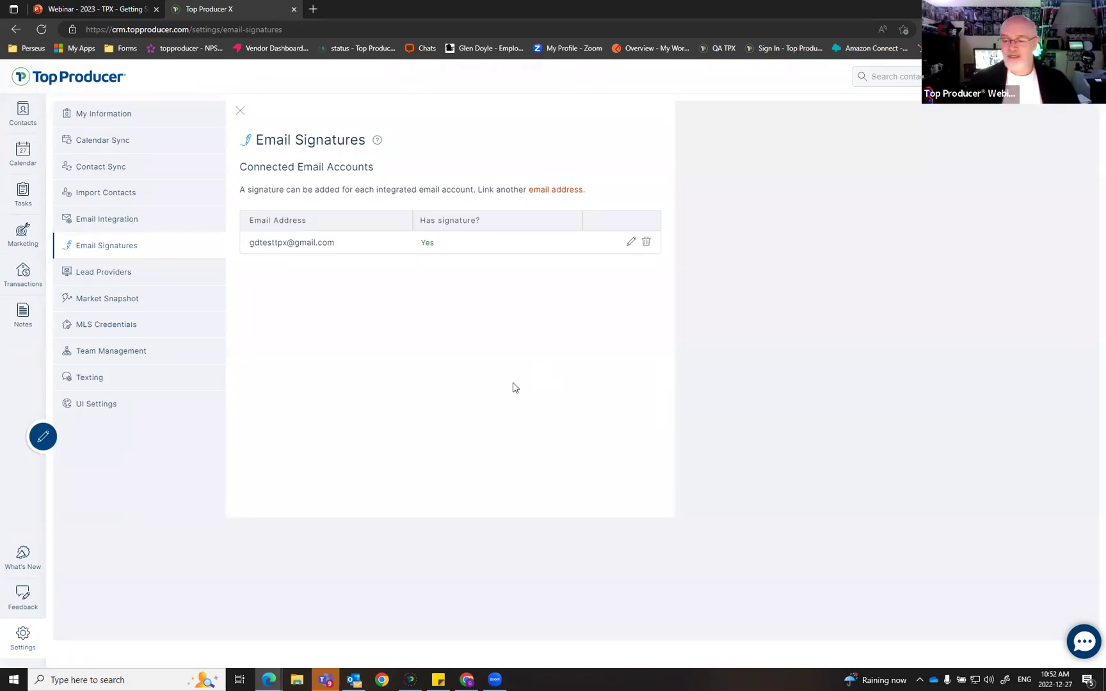
Step: Open Lead Providers settings and select the lead notification e-mail address
click(108, 277)
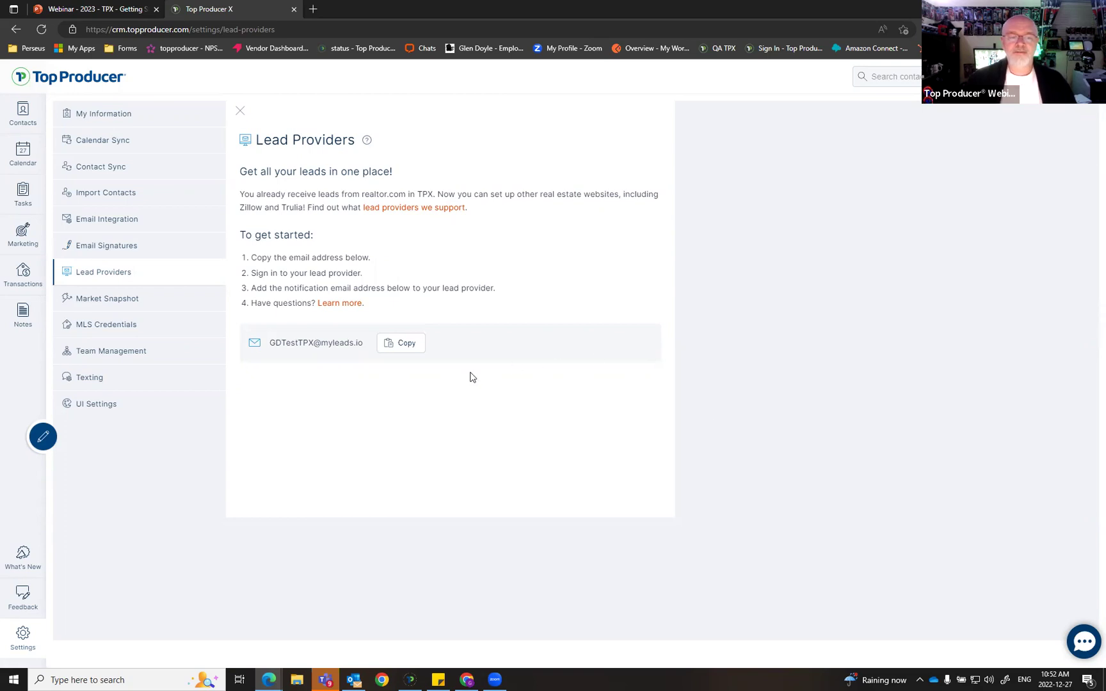
drag(363, 342, 267, 342)
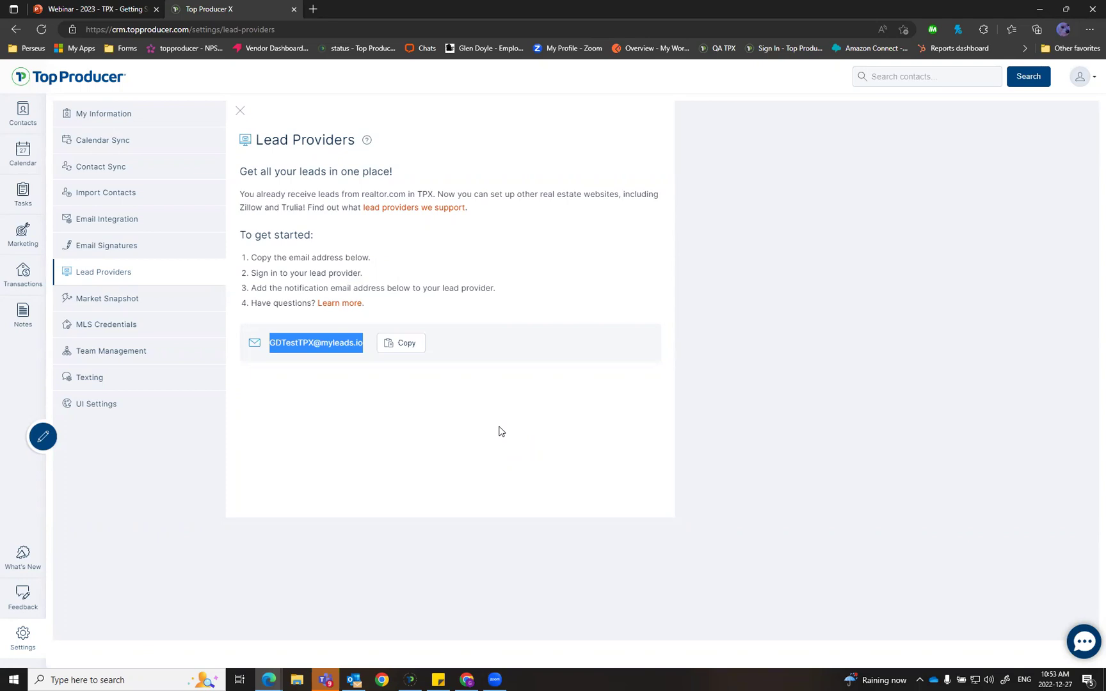
click(403, 208)
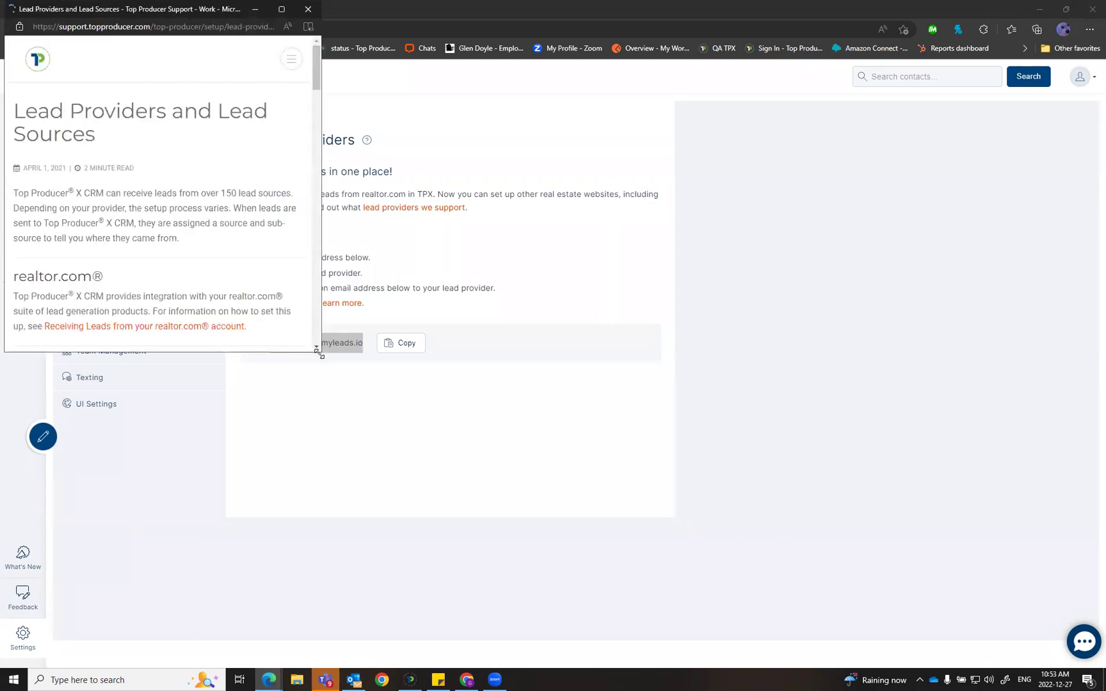
drag(318, 353, 740, 511)
scroll(336, 308, down, 8)
scroll(432, 326, up, 3)
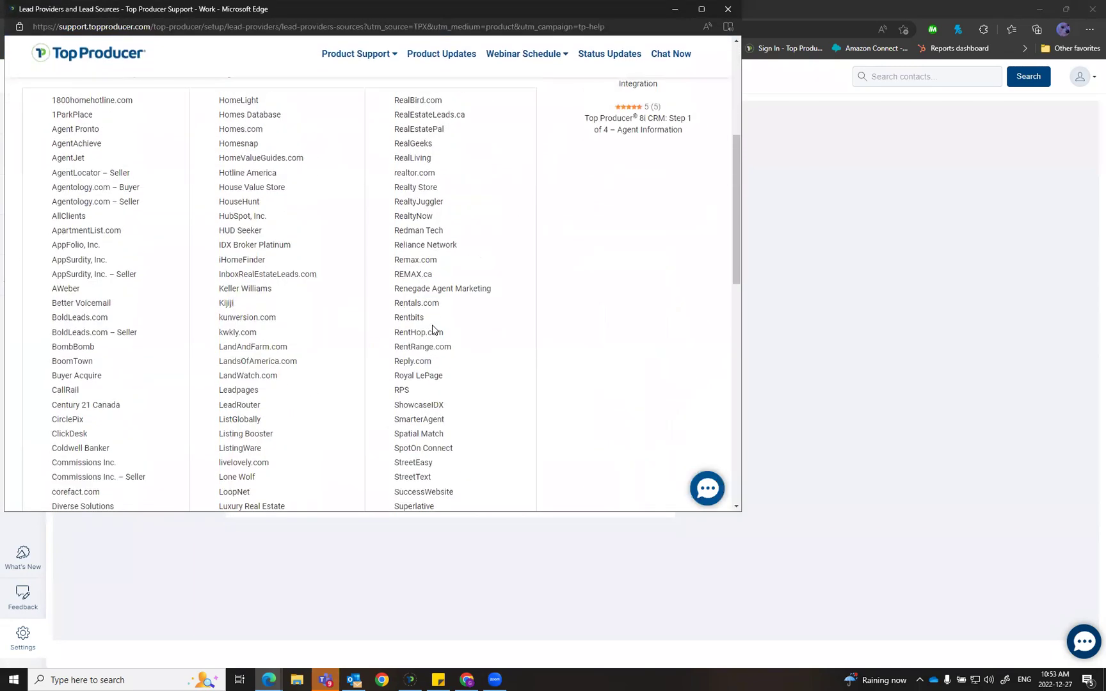
scroll(433, 329, down, 4)
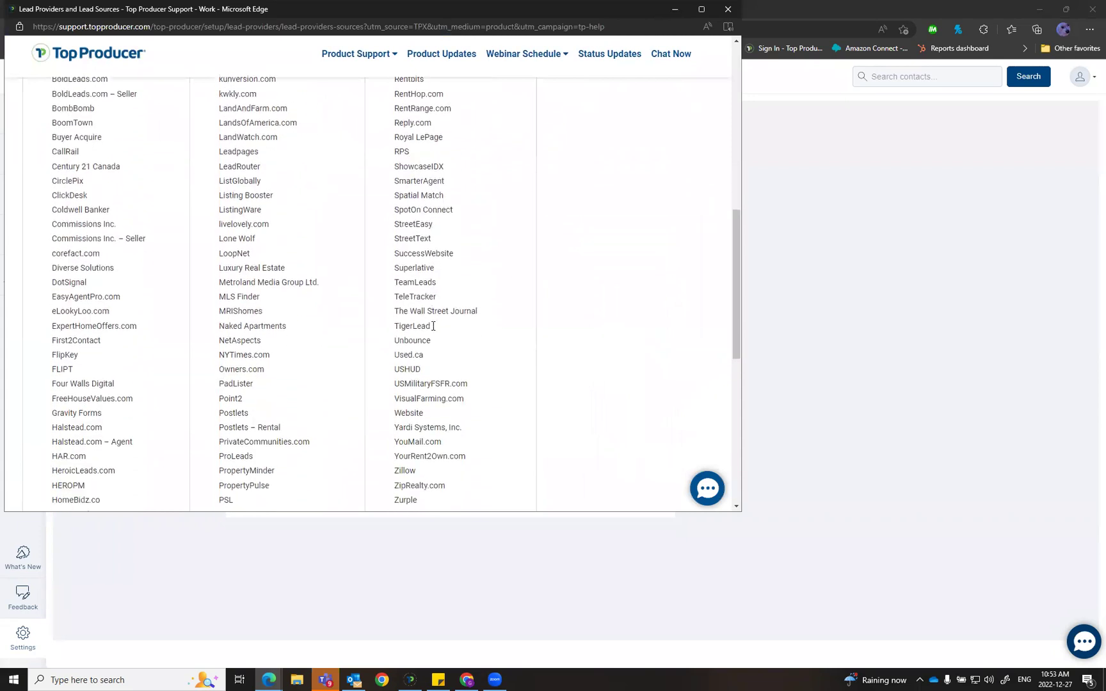
scroll(433, 328, down, 1)
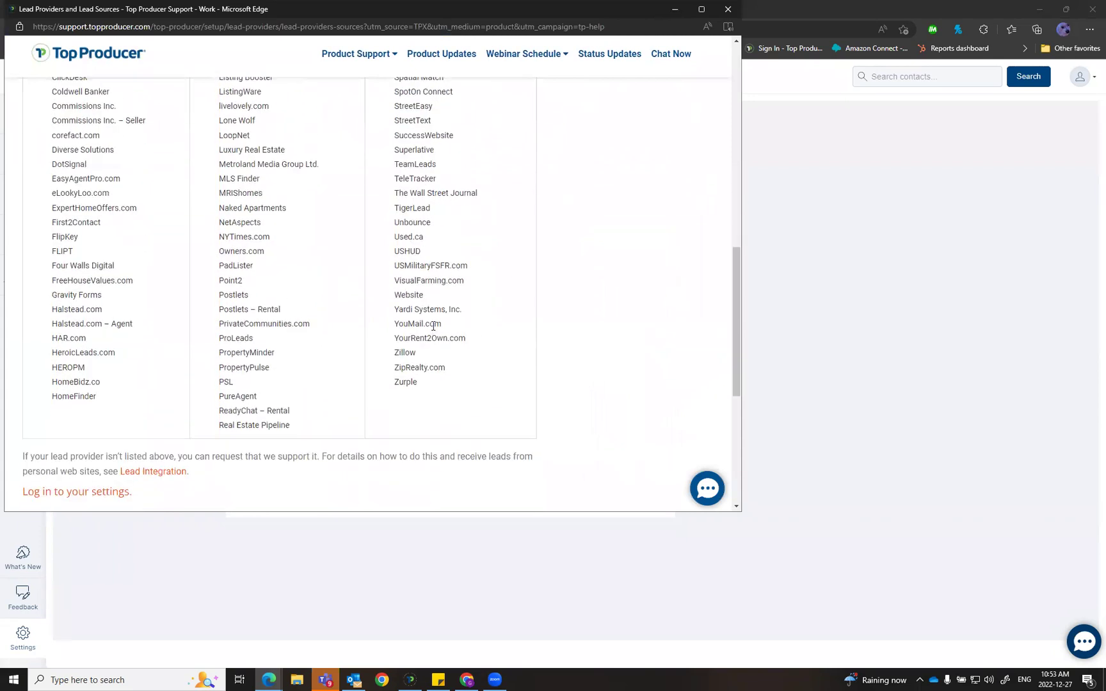
scroll(433, 326, up, 1)
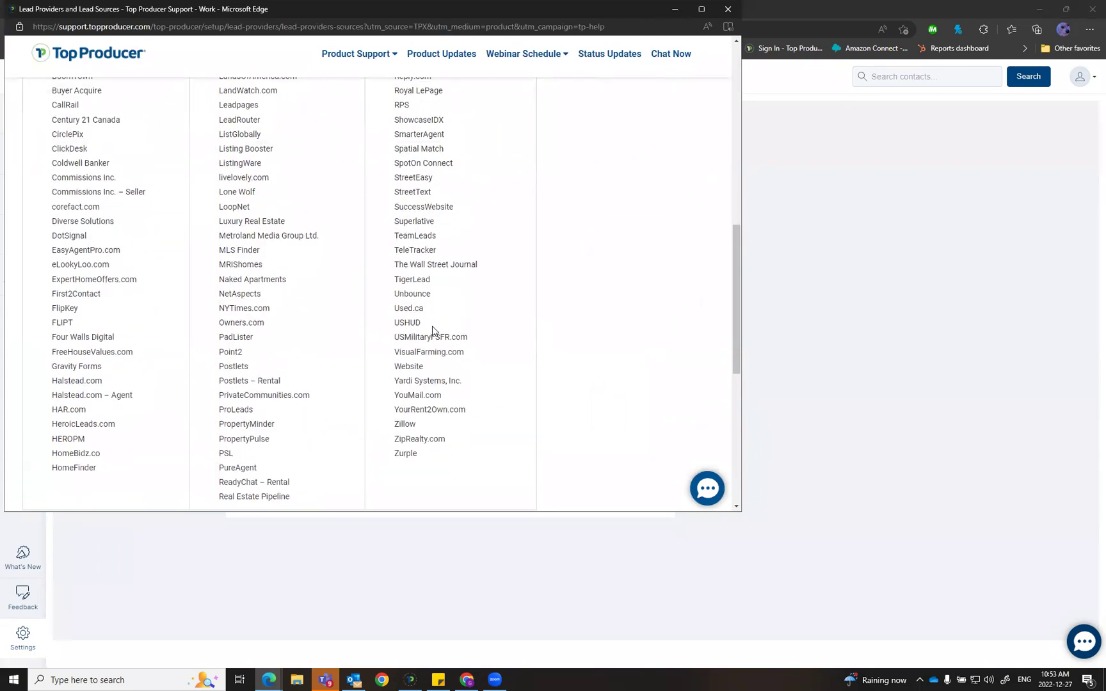
scroll(432, 326, up, 1)
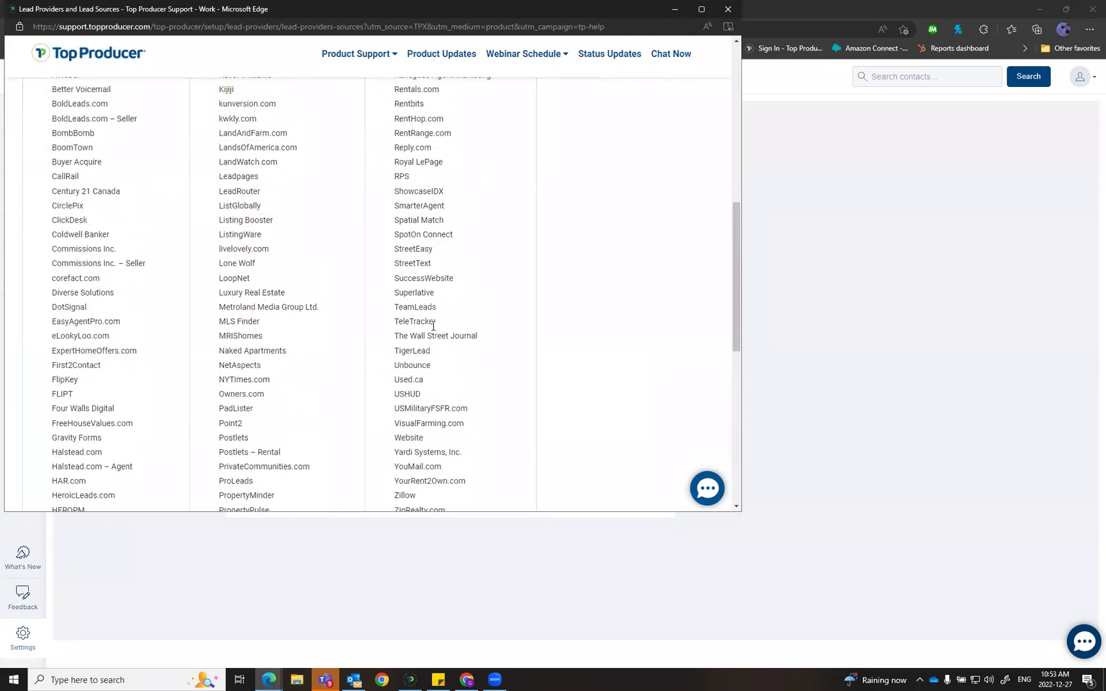
scroll(433, 326, up, 1)
scroll(433, 329, up, 1)
click(727, 9)
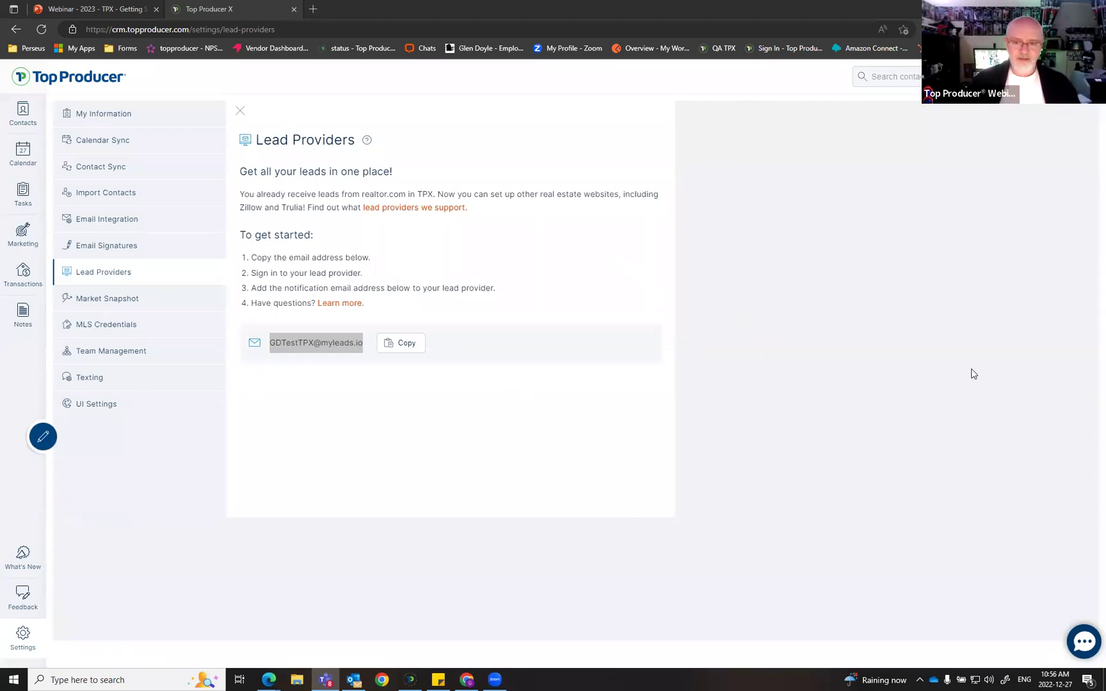
Step: Switch from the browser back to the webinar slideshow tab
click(835, 404)
key(ctrl+Tab)
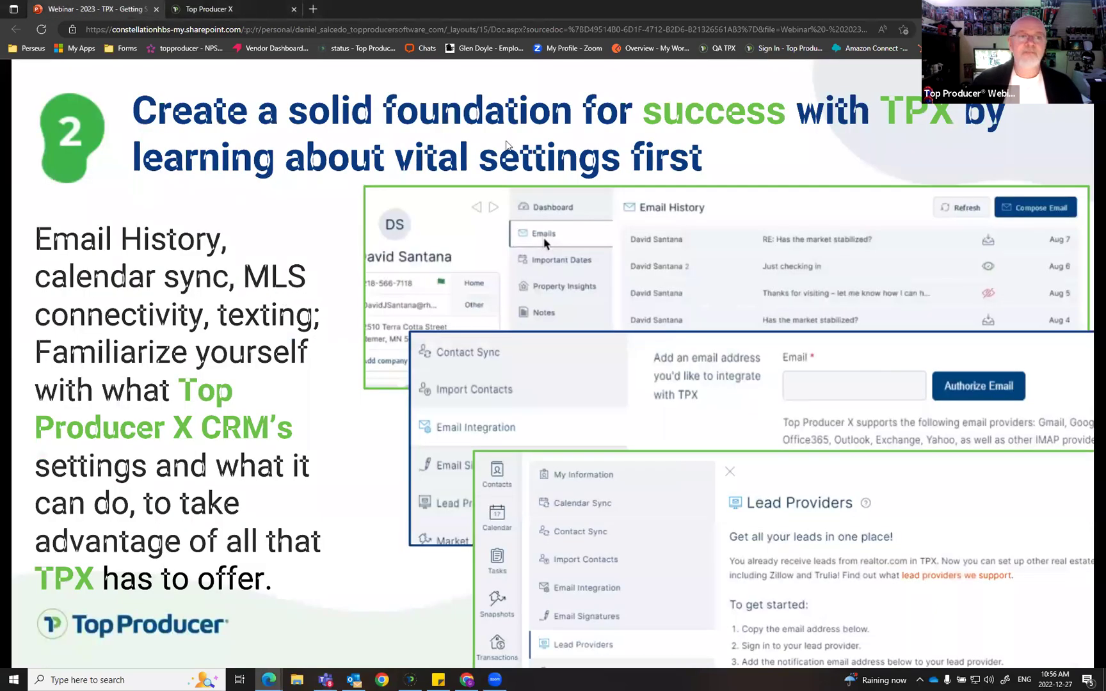
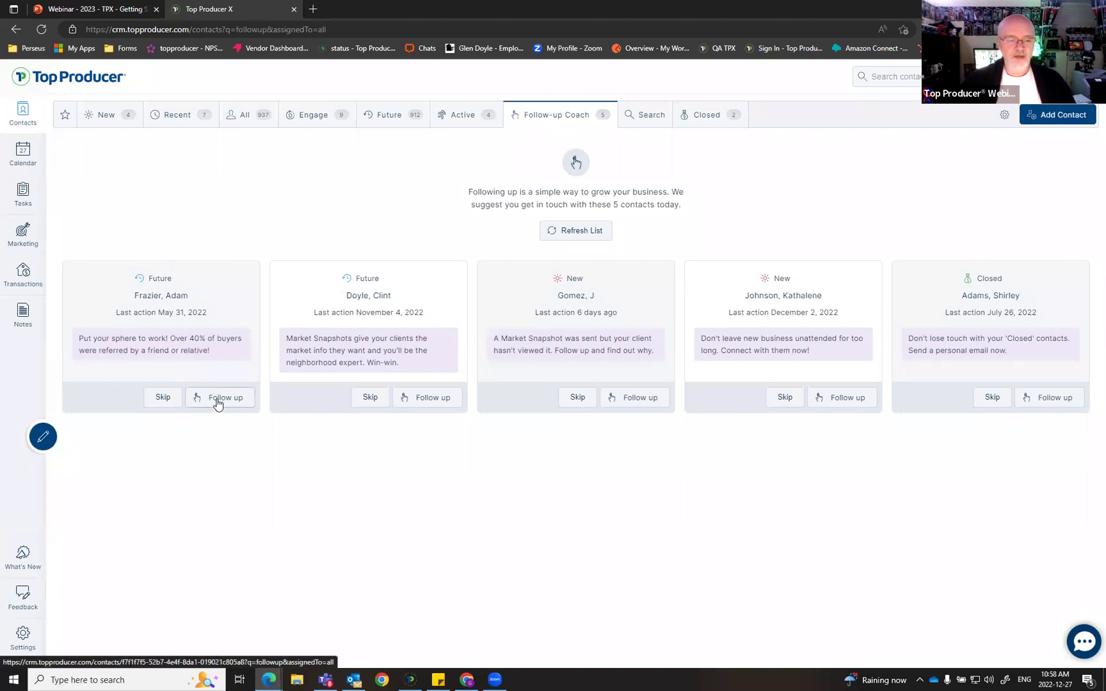
Step: Open the first Future-marked contact's record from its Follow-up Coach card
click(156, 298)
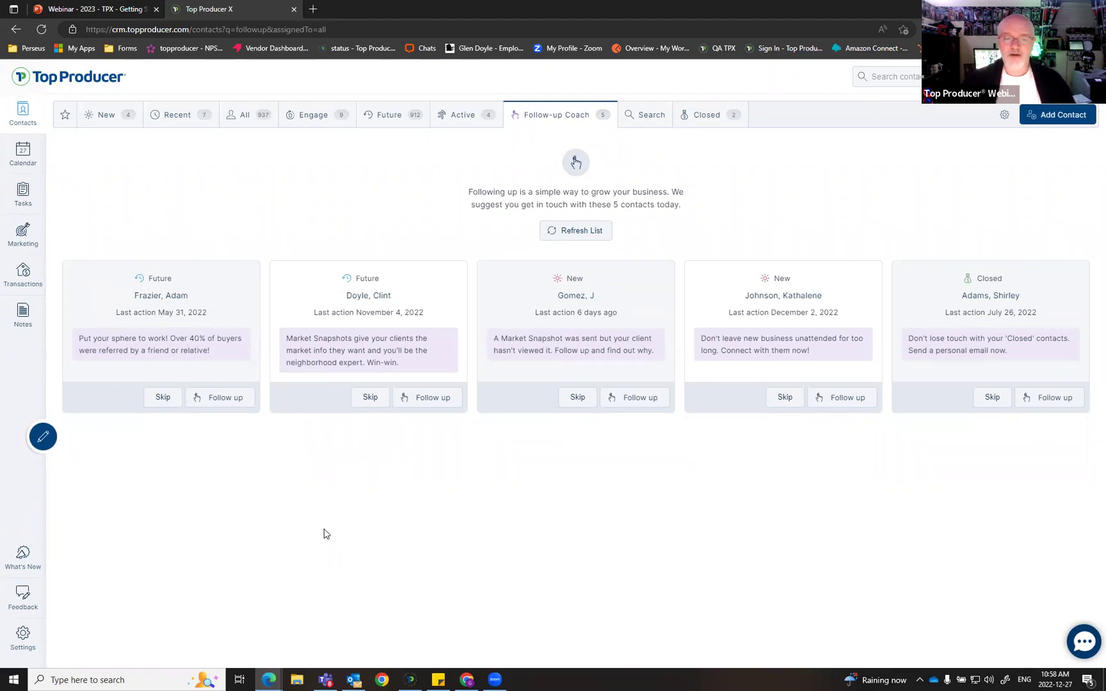
click(227, 403)
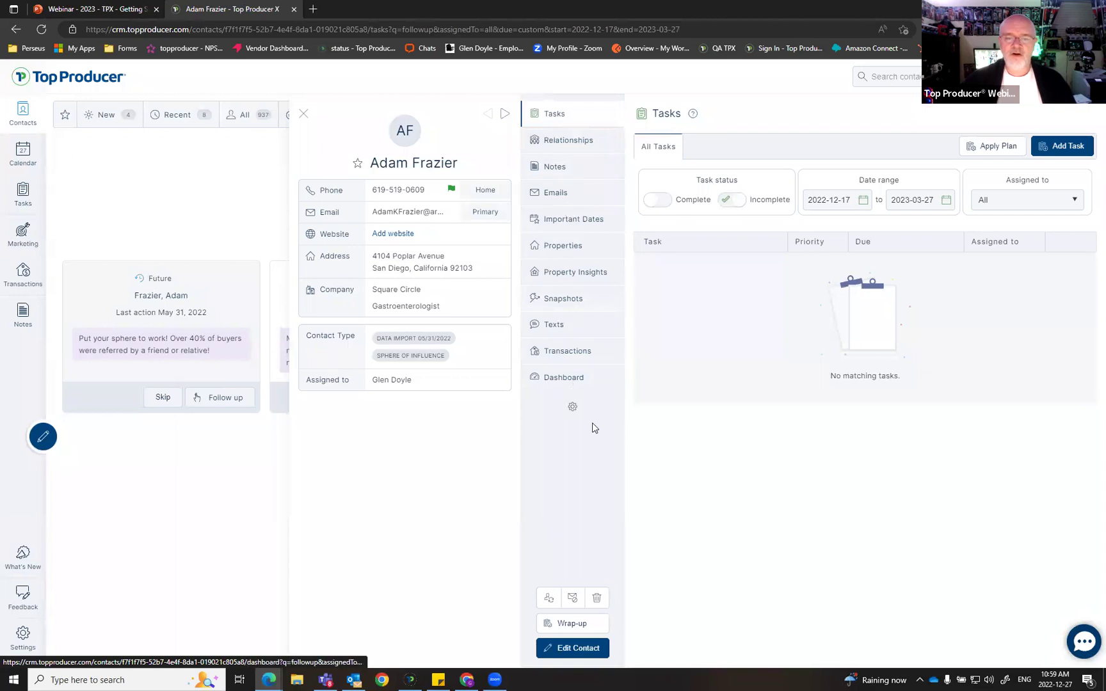
Step: Change the contact's status to Closed on its dashboard and begin adding an important date
click(588, 382)
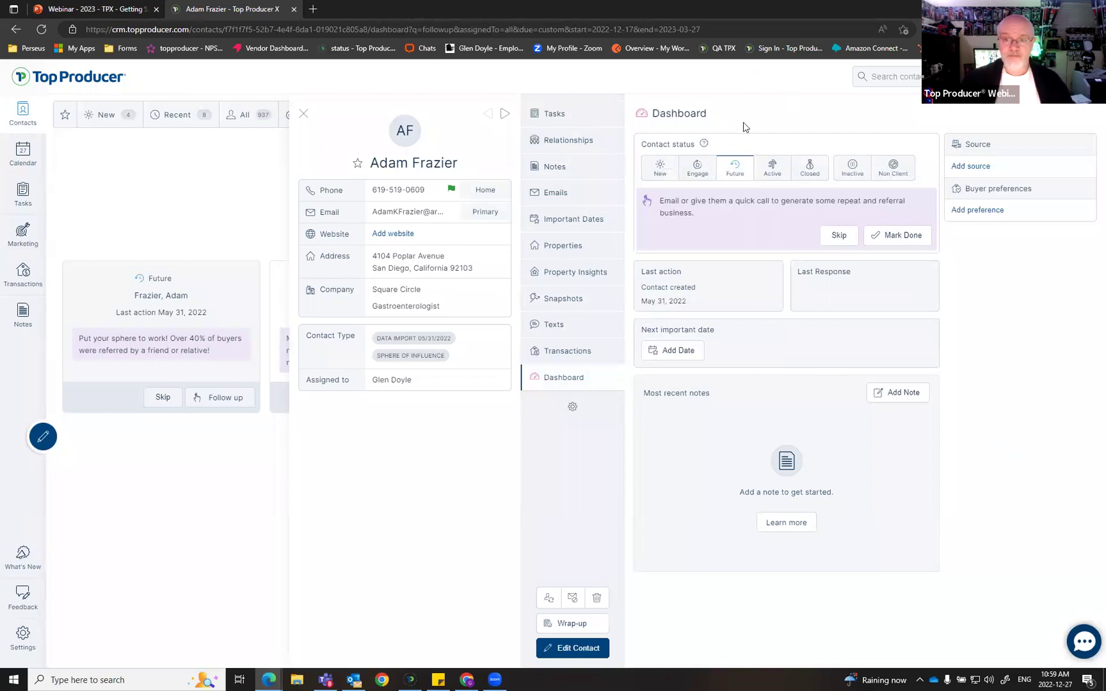
click(809, 167)
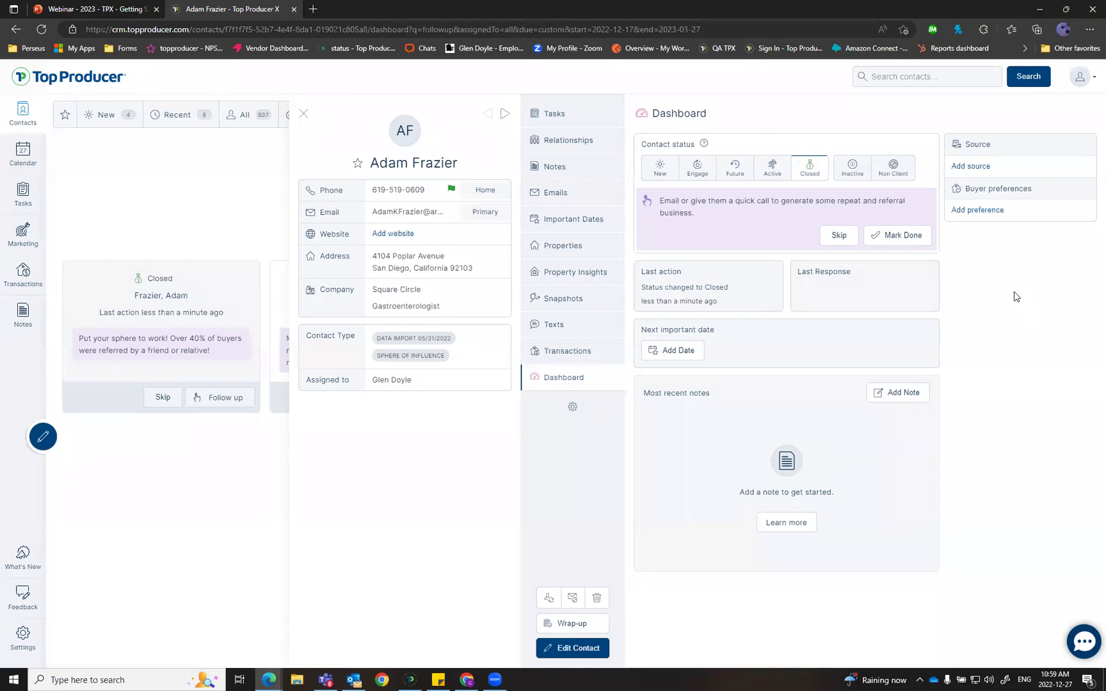
click(686, 350)
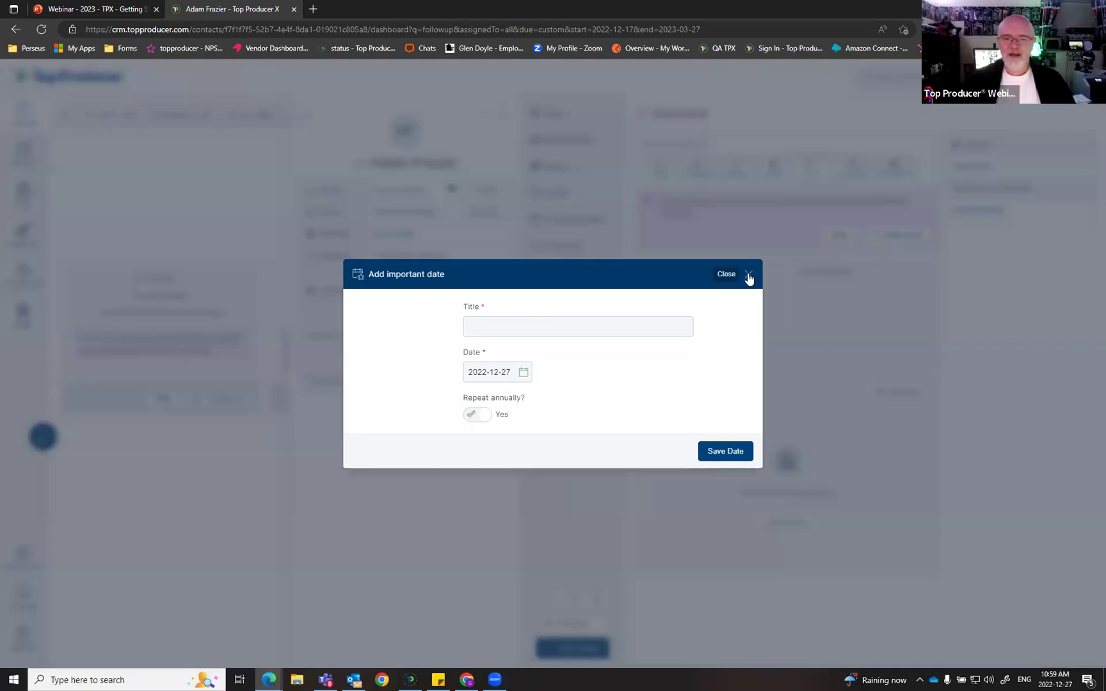
Step: Save a 'House sold!' important date dated today for the contact
click(749, 276)
click(686, 350)
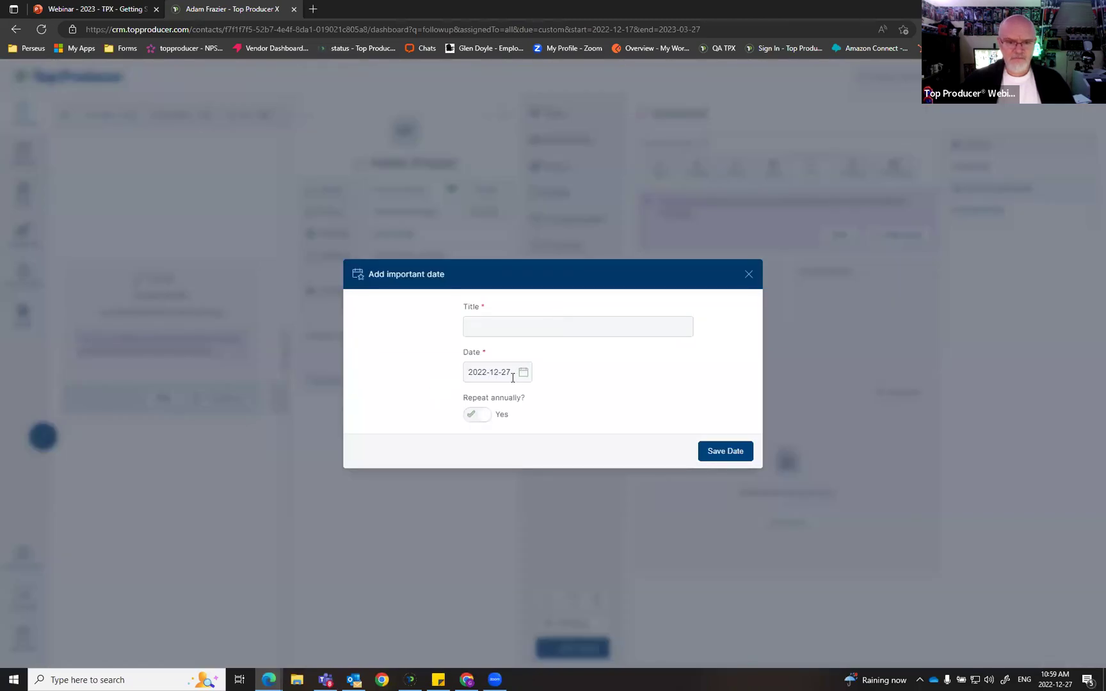
click(519, 324)
text(House sold!)
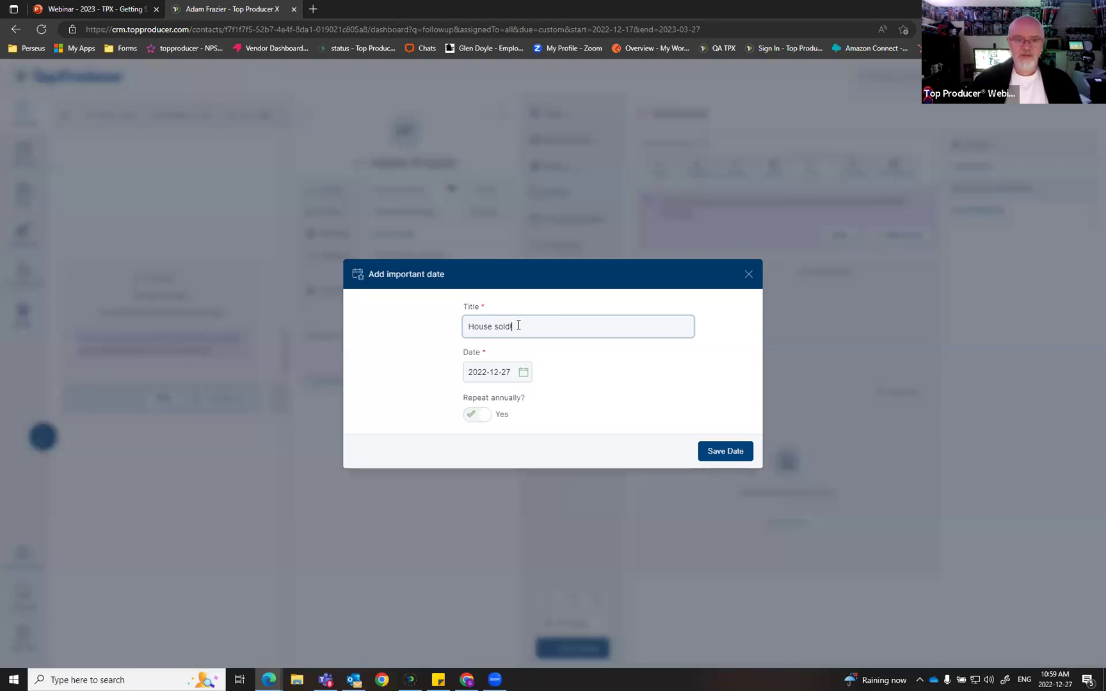
click(710, 449)
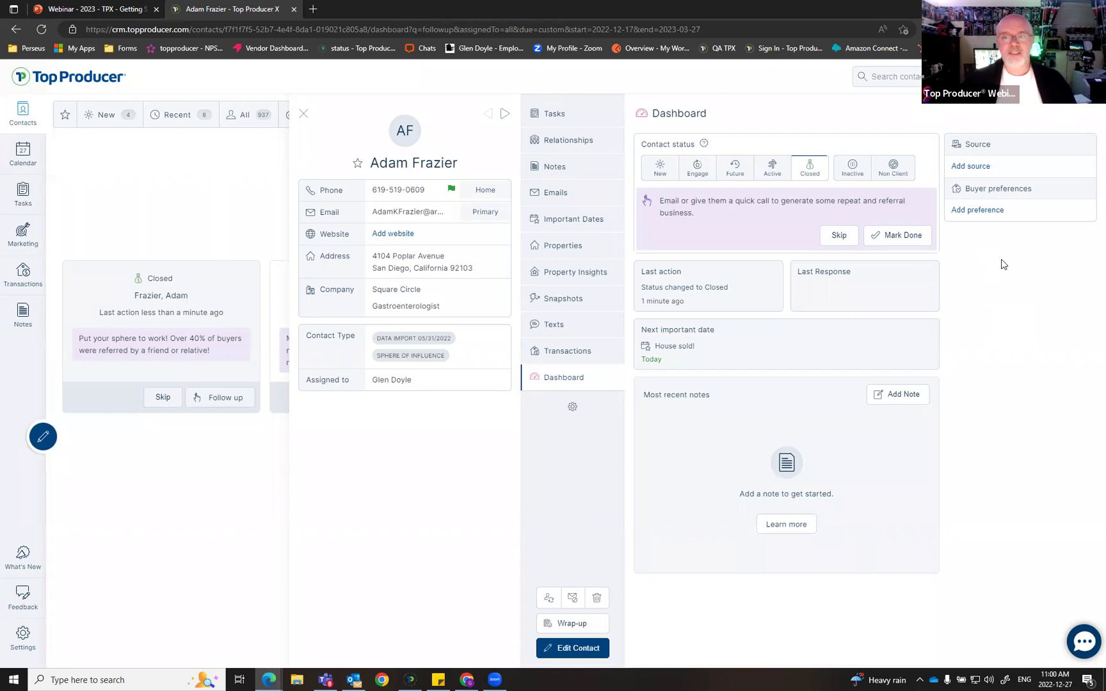
Step: Mark the contact's status suggestion as done to bring up the Wrap-up task dialog
key(ctrl)
key(ctrl)
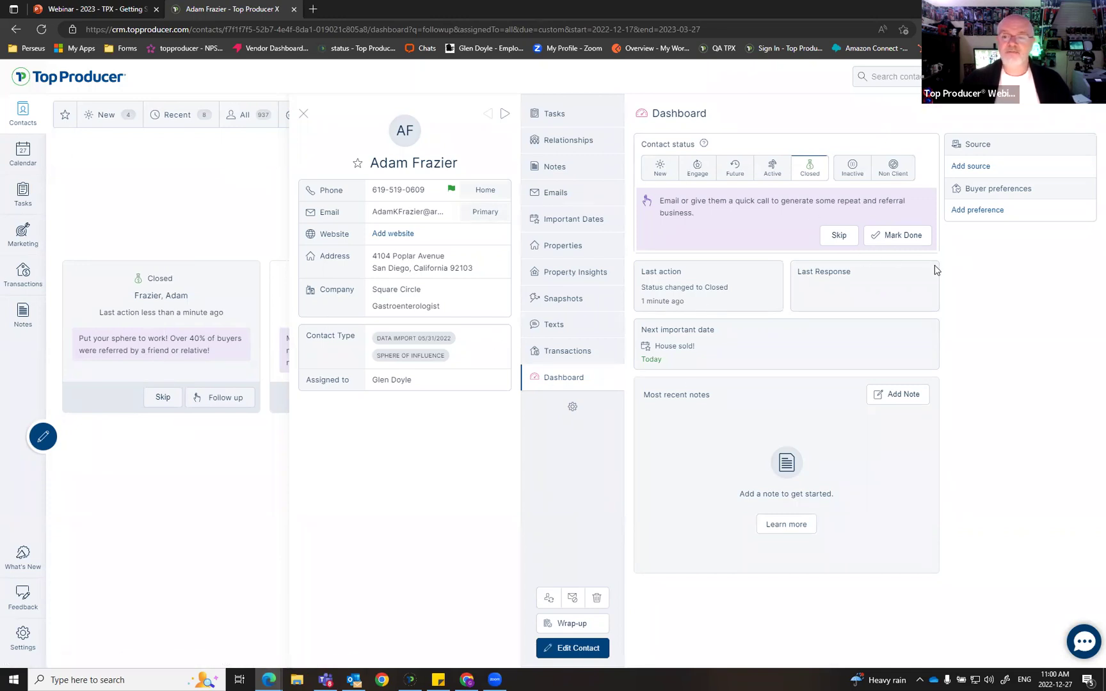
click(901, 237)
click(901, 237)
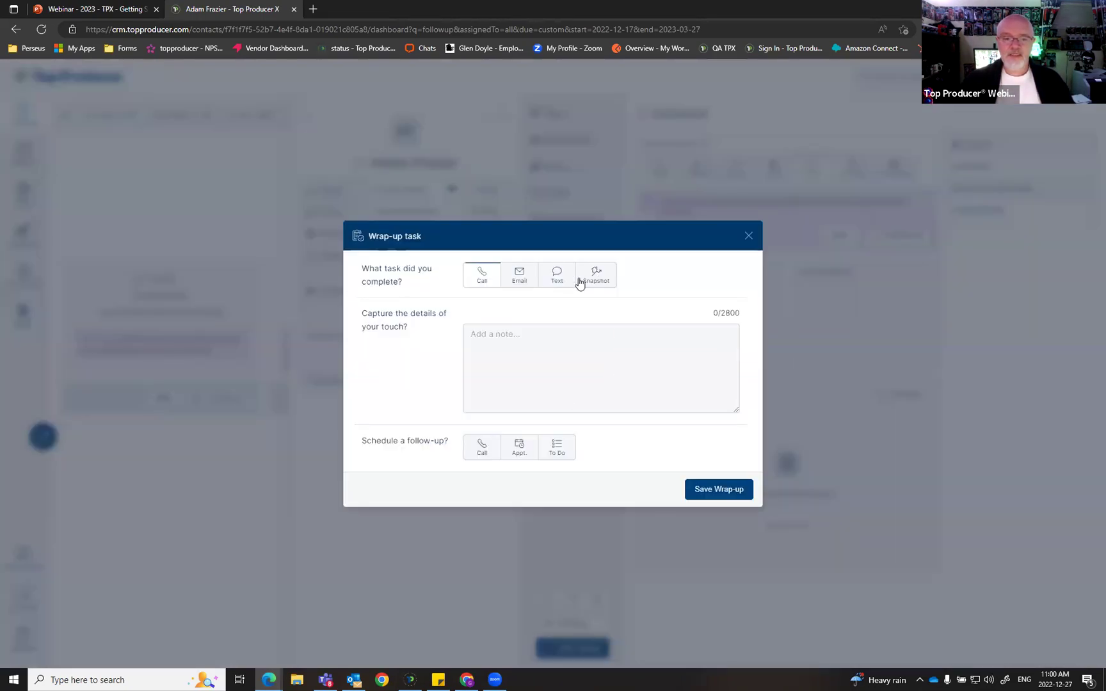
Step: Record the completed task as a Call with note 'Help sell the house, setup an appointment for next year to say congrat'
click(483, 275)
click(524, 364)
text(Help sell the house, setup an appointment for next year to say congrats!)
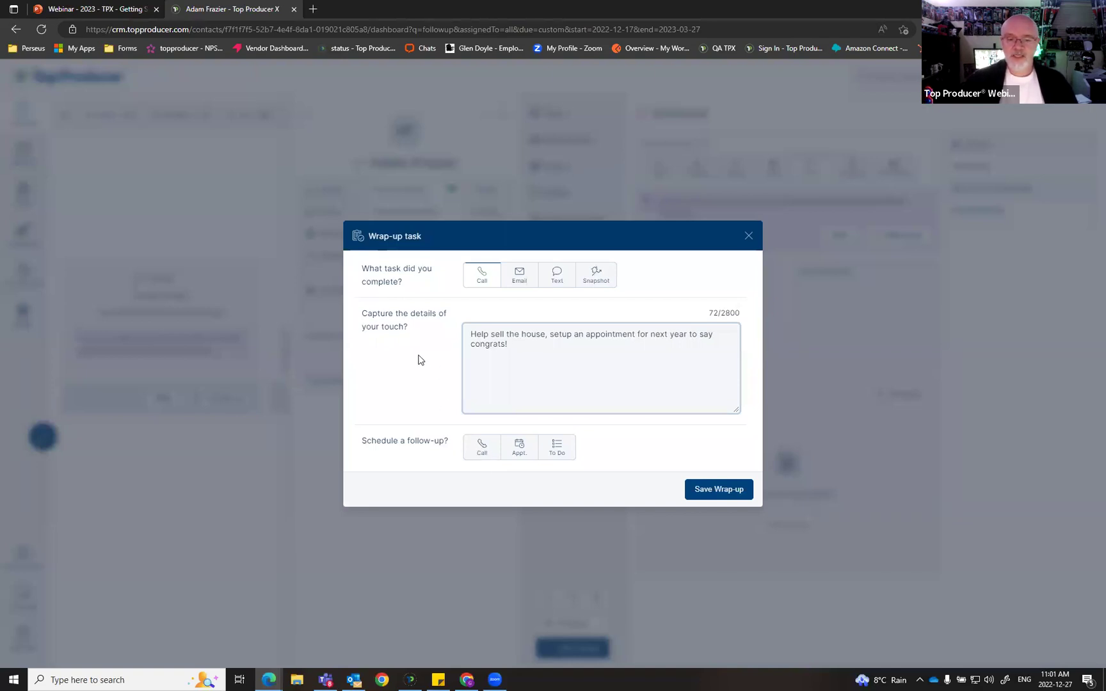
Step: Schedule a 'Call about moving out' follow-up call for 2023-01-07 and save the wrap-up
click(483, 450)
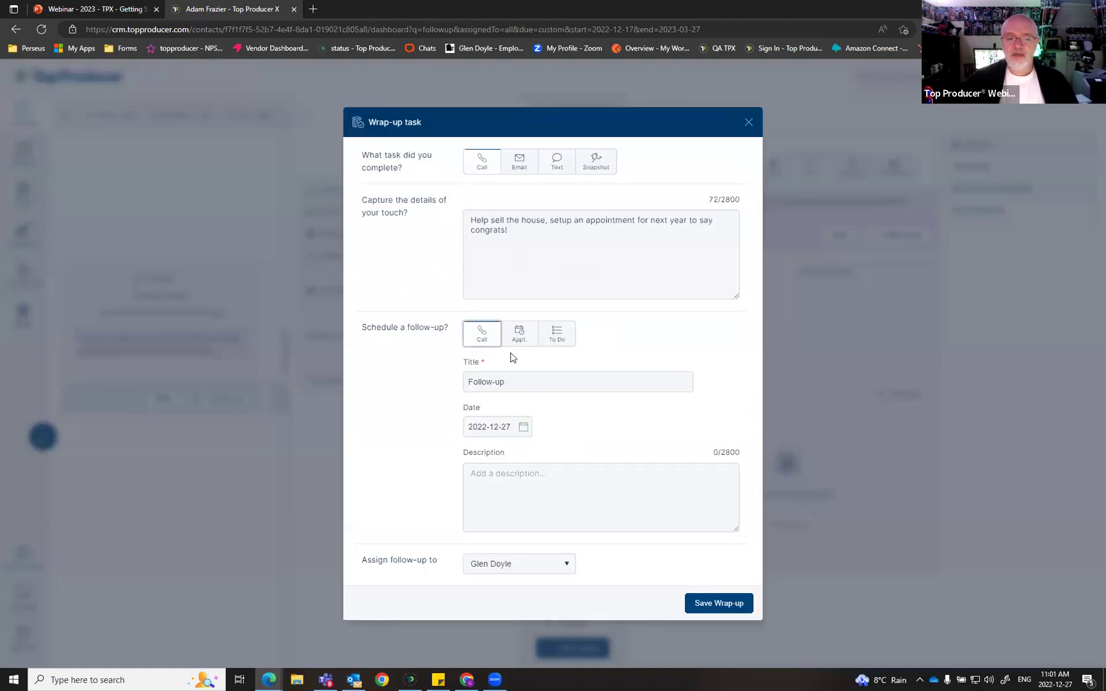
triple_click(530, 384)
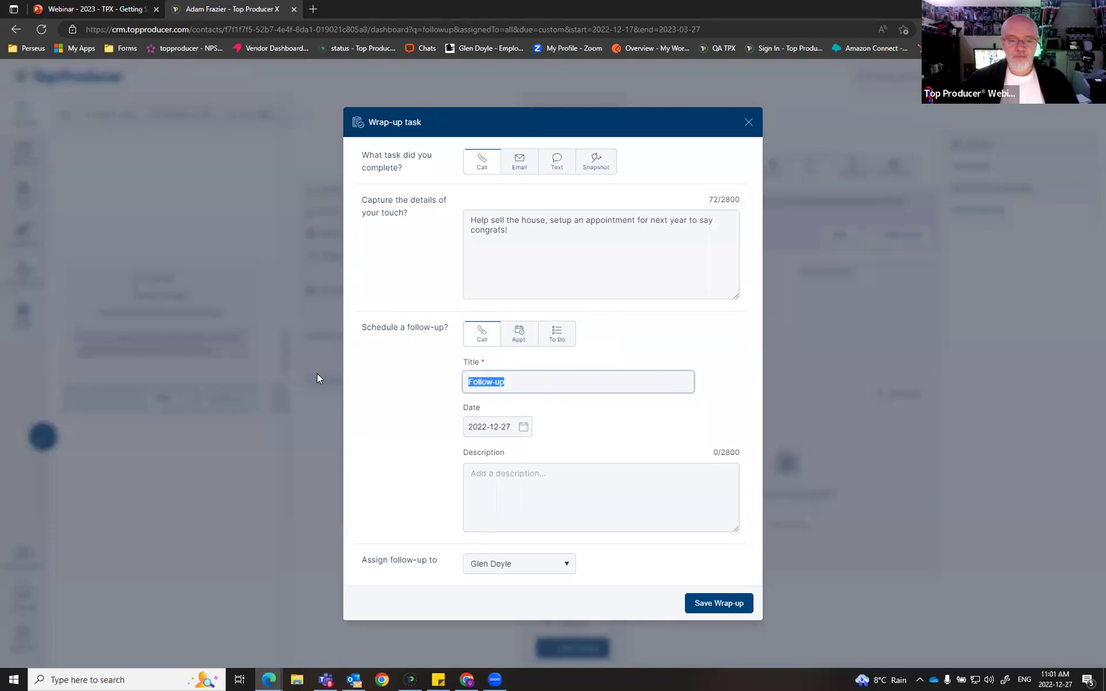
text(Call about moving out)
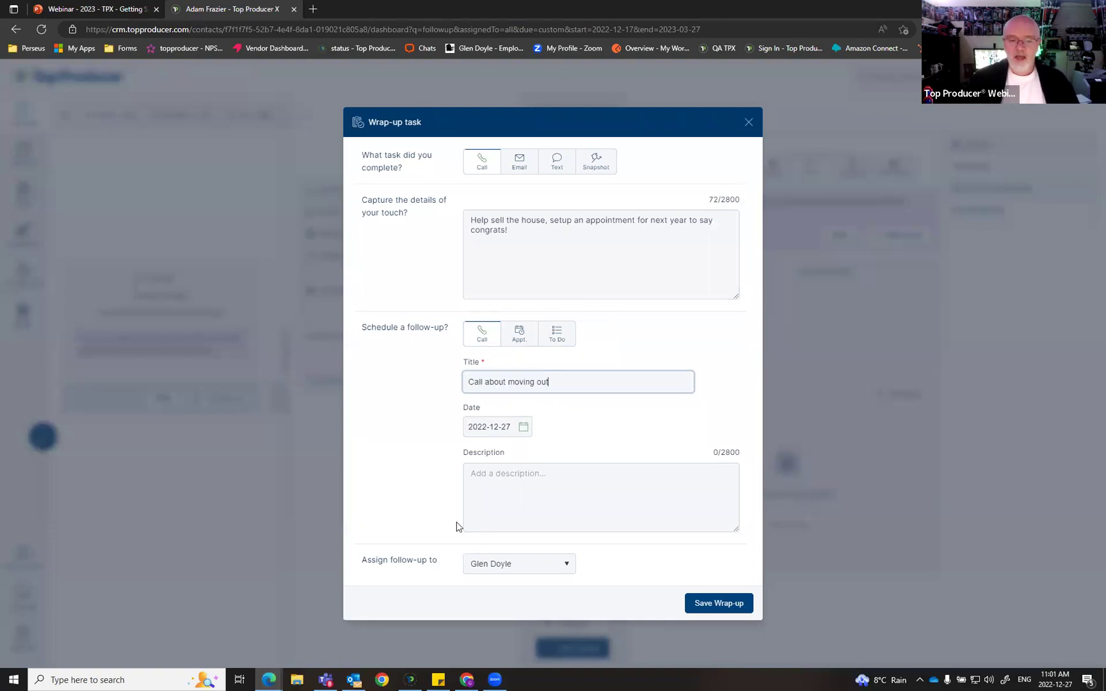
click(528, 427)
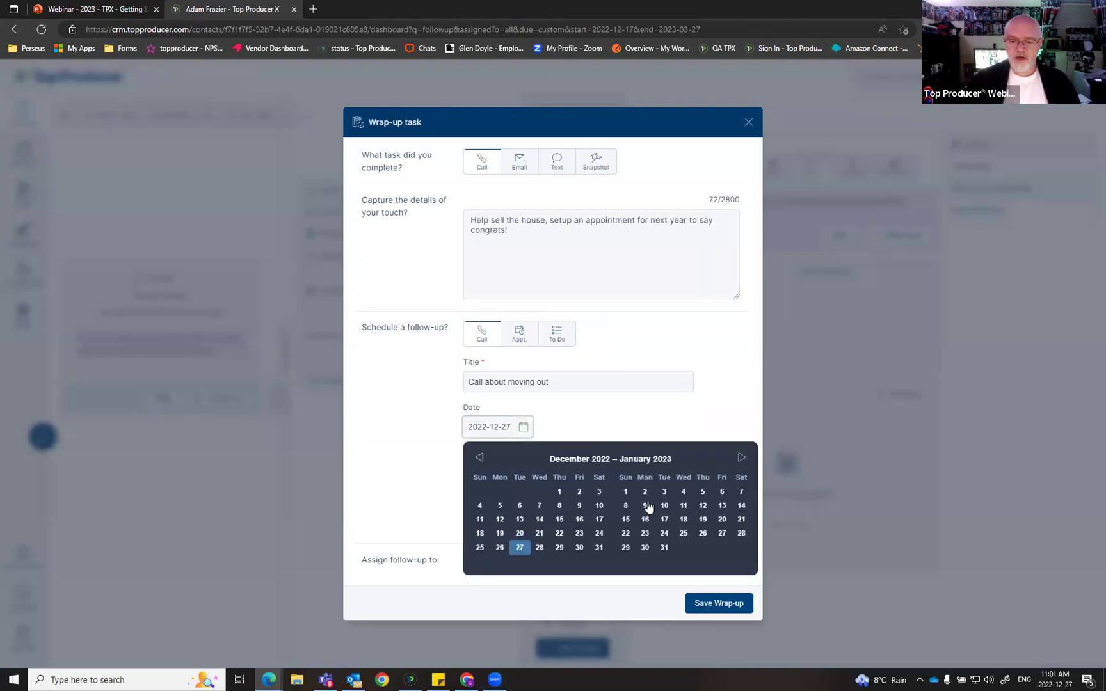
click(740, 491)
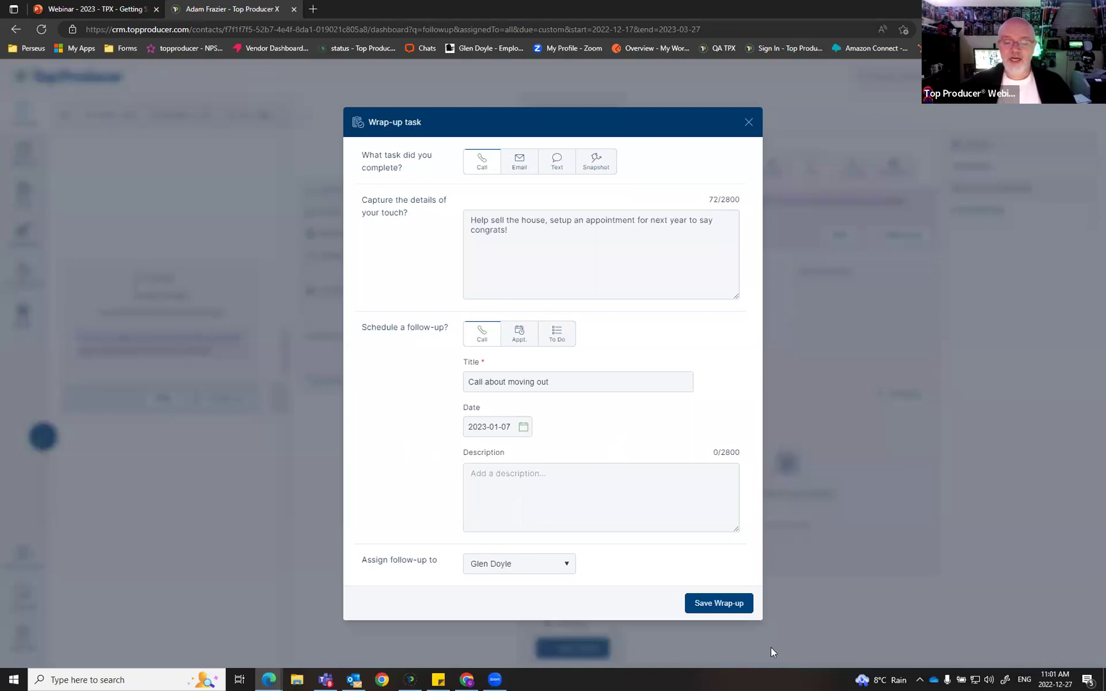
click(739, 611)
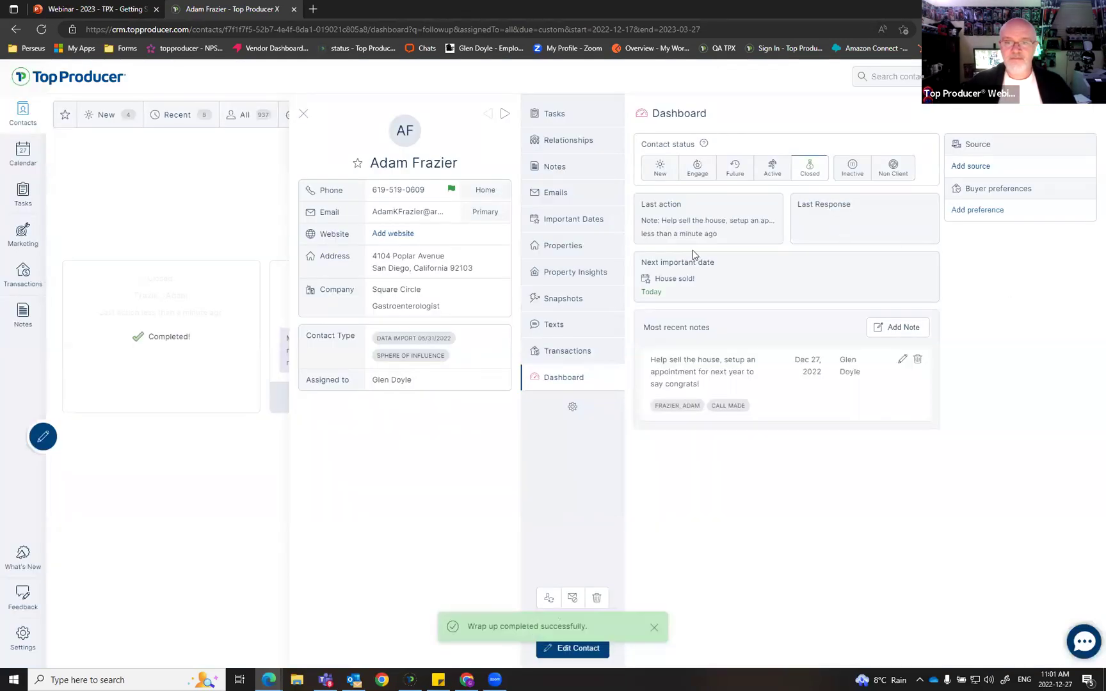
Step: Check the contact's Tasks list for the new follow-up call, then close the contact panel
click(554, 115)
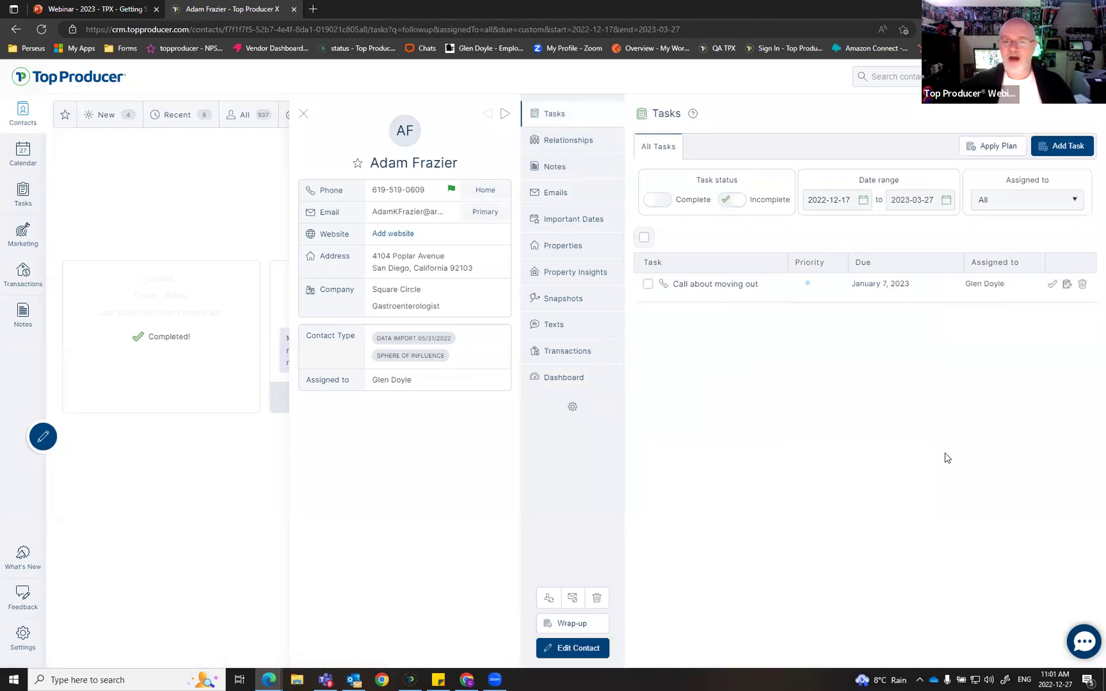
click(300, 113)
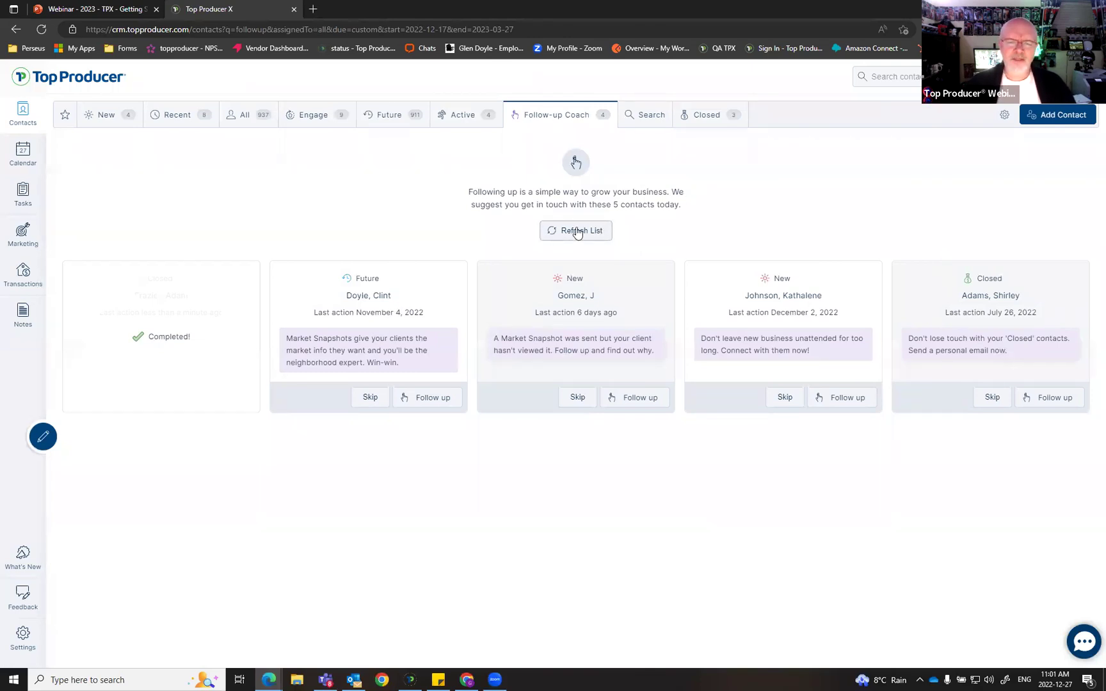
Step: Refresh the Follow-up Coach list to load five new suggested contacts
click(575, 230)
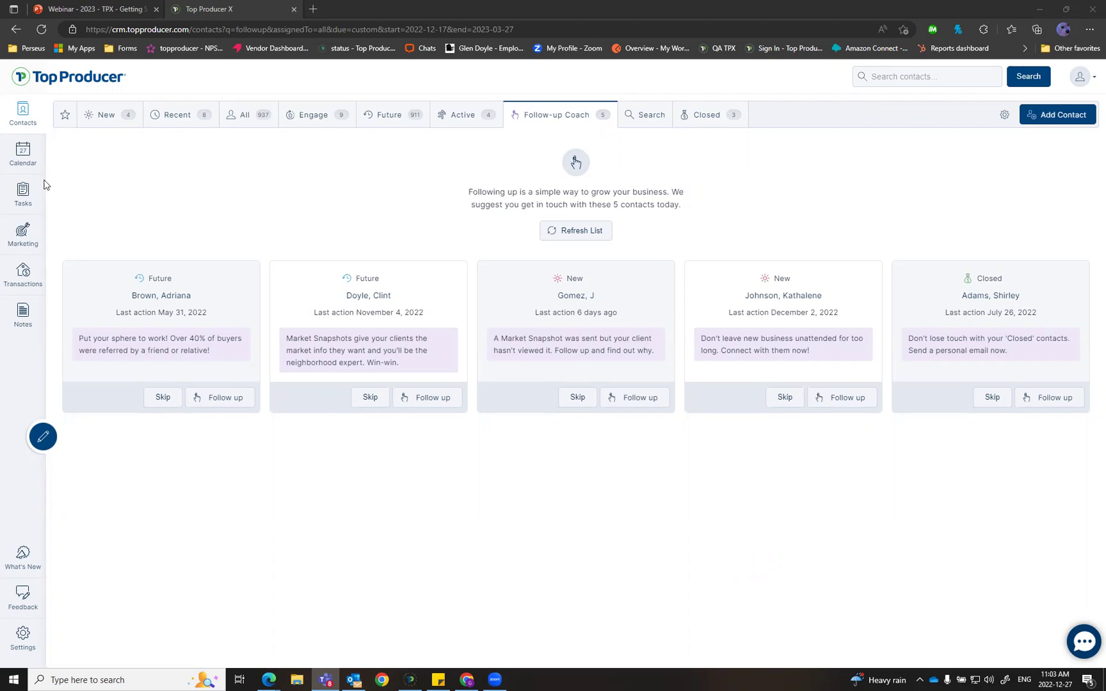
Step: Open the full task list and filter it by Tomorrow, Next 7 Days, then Custom Date Range
click(13, 193)
click(21, 194)
click(22, 194)
click(31, 199)
click(32, 199)
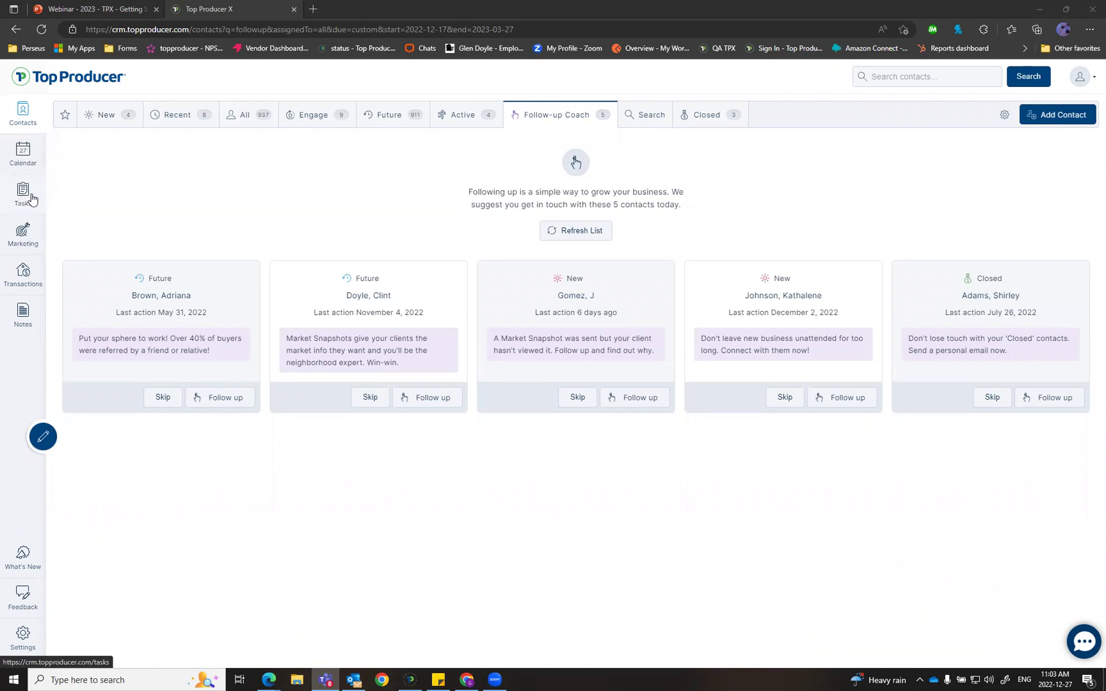
click(24, 194)
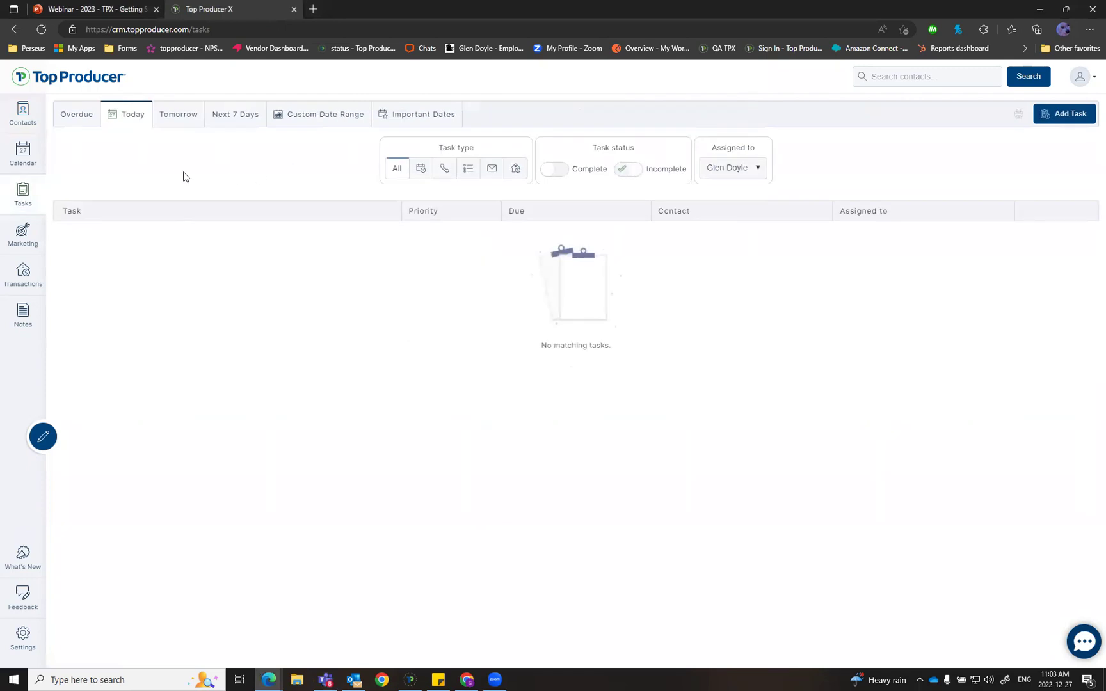
click(132, 115)
click(178, 119)
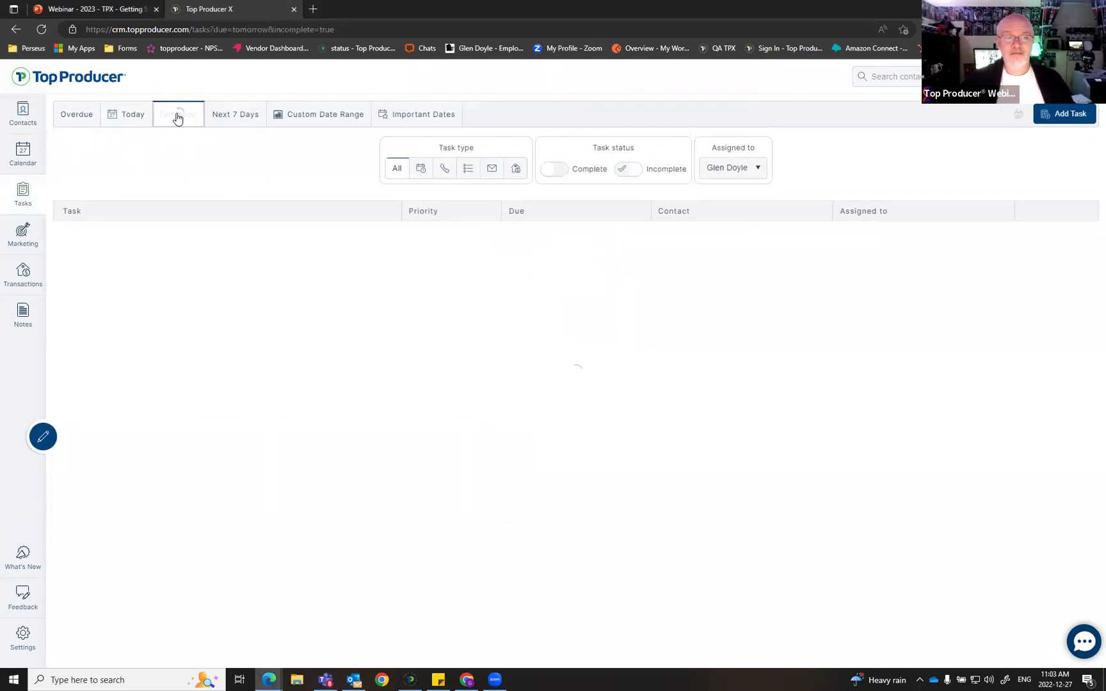
click(242, 123)
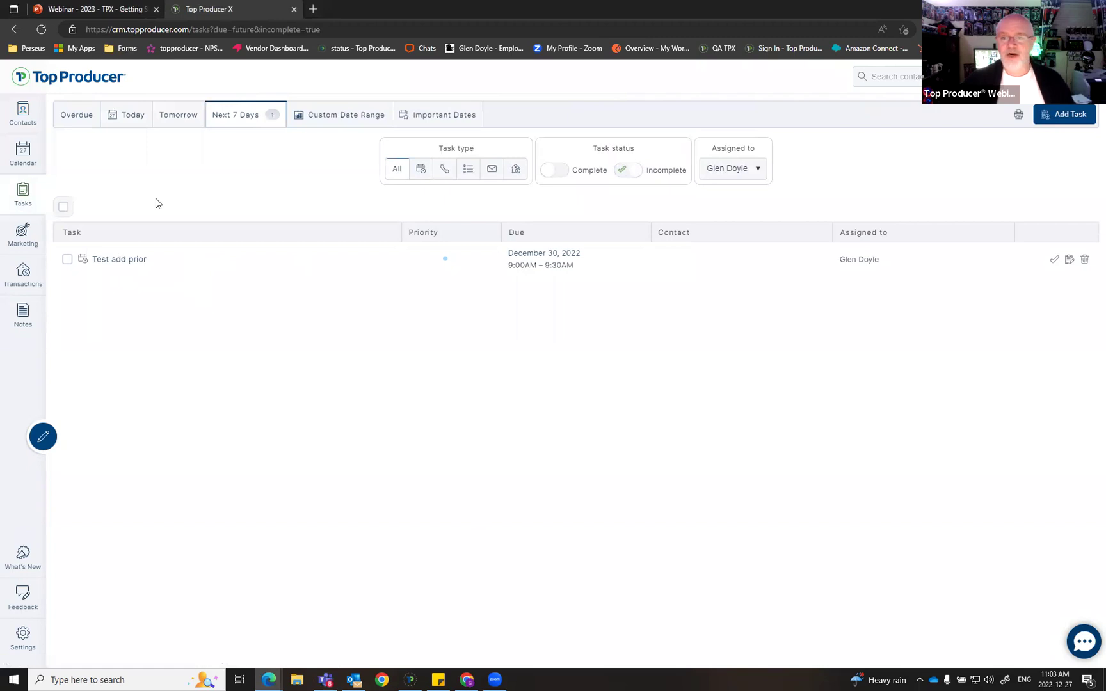
click(360, 116)
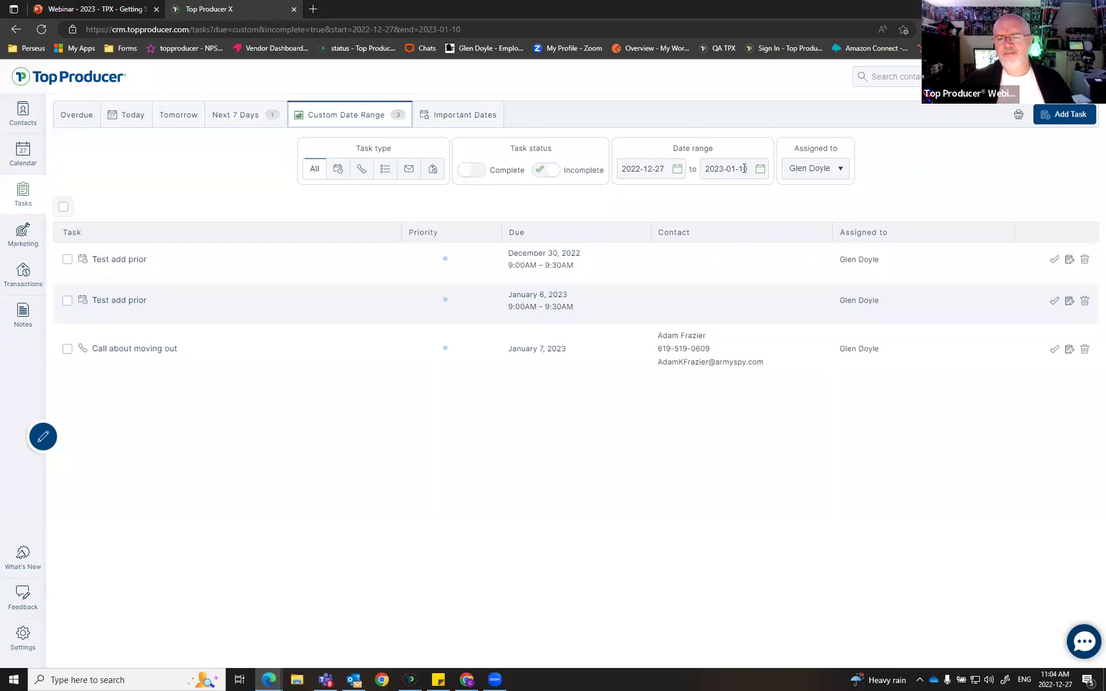
Step: Filter the custom-range tasks to another team member's three tasks and return to the webinar slides
click(849, 170)
click(824, 202)
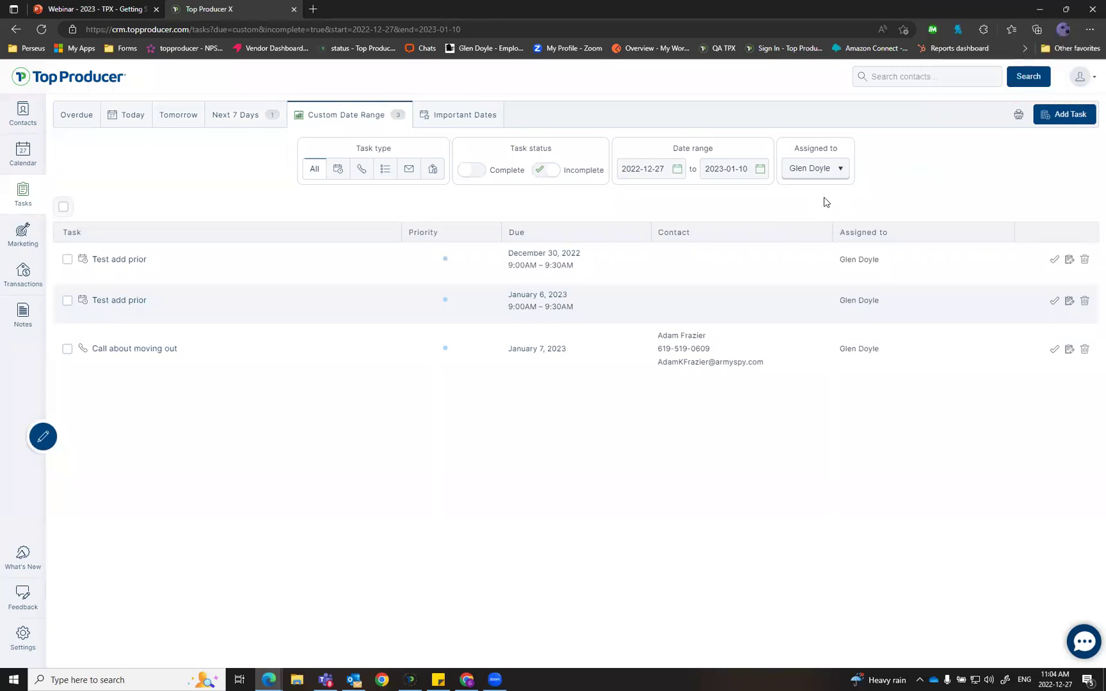
click(837, 170)
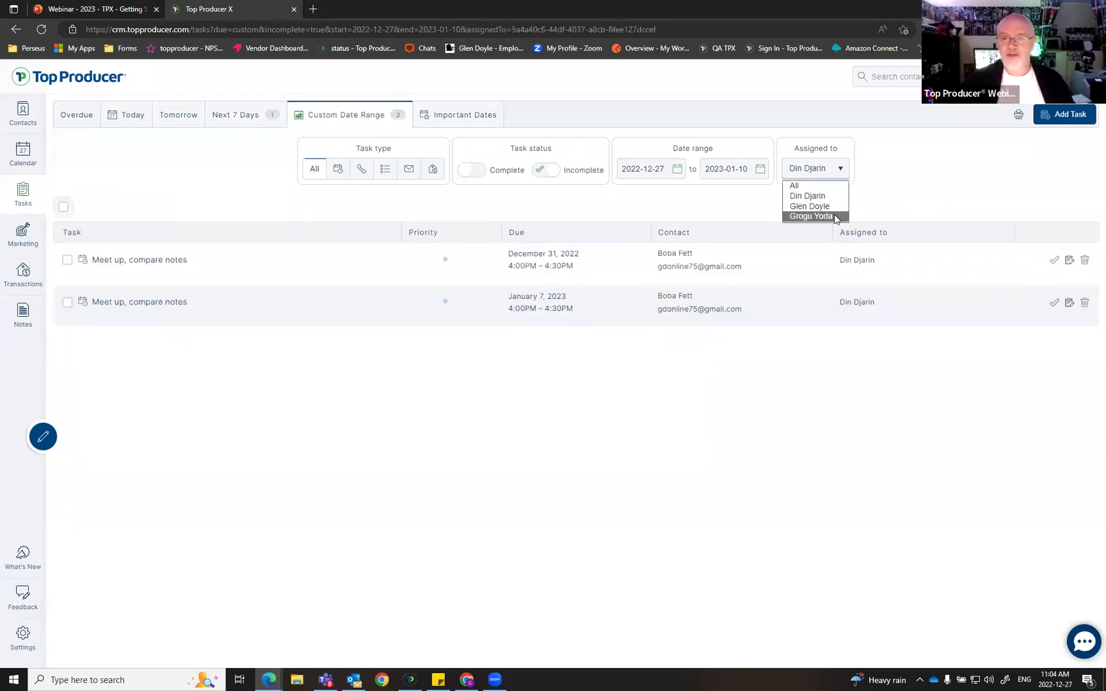
click(833, 214)
click(817, 176)
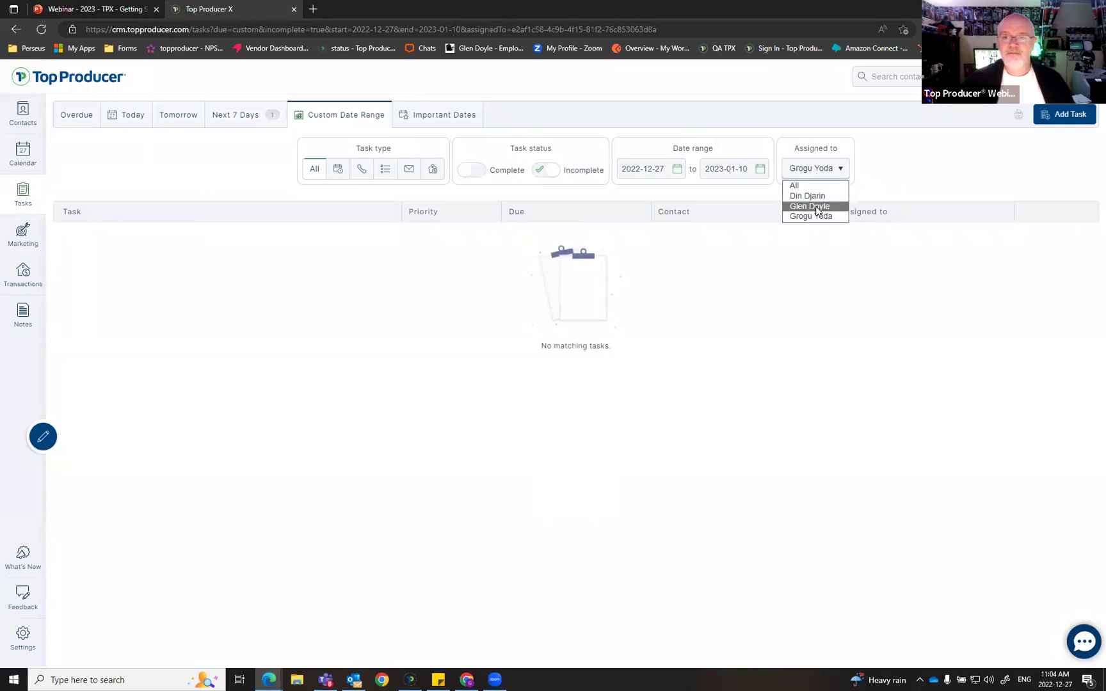
click(819, 205)
click(57, 5)
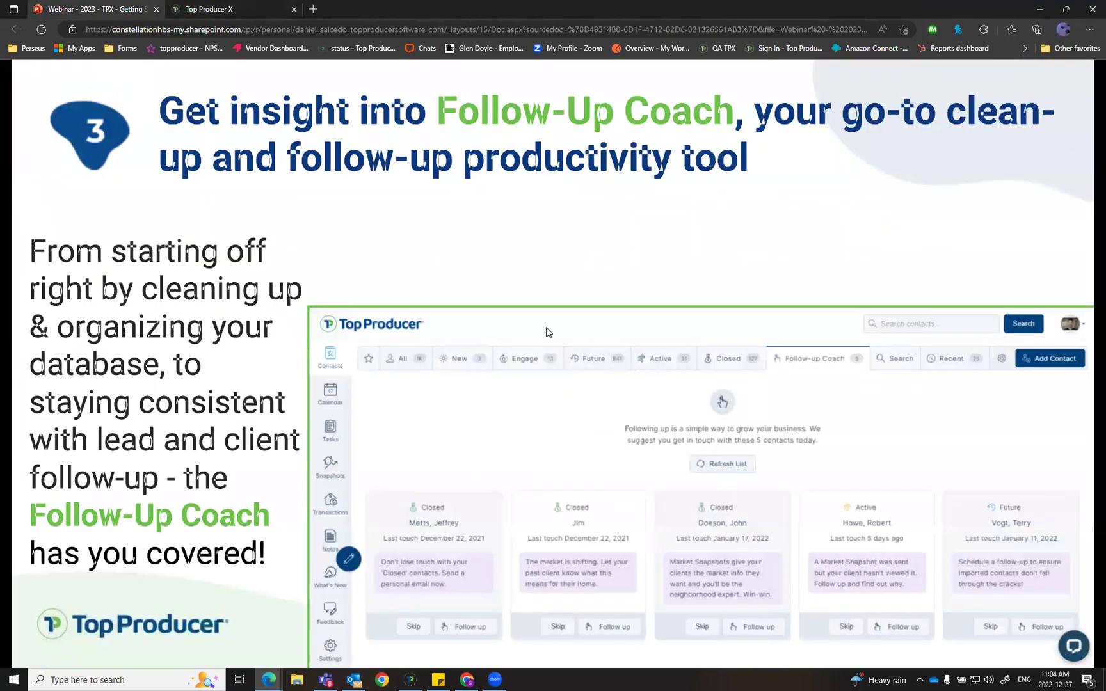
Step: Advance to the 'What's next?' Quick Start videos slide, then return to the Top Producer X tasks
click(897, 247)
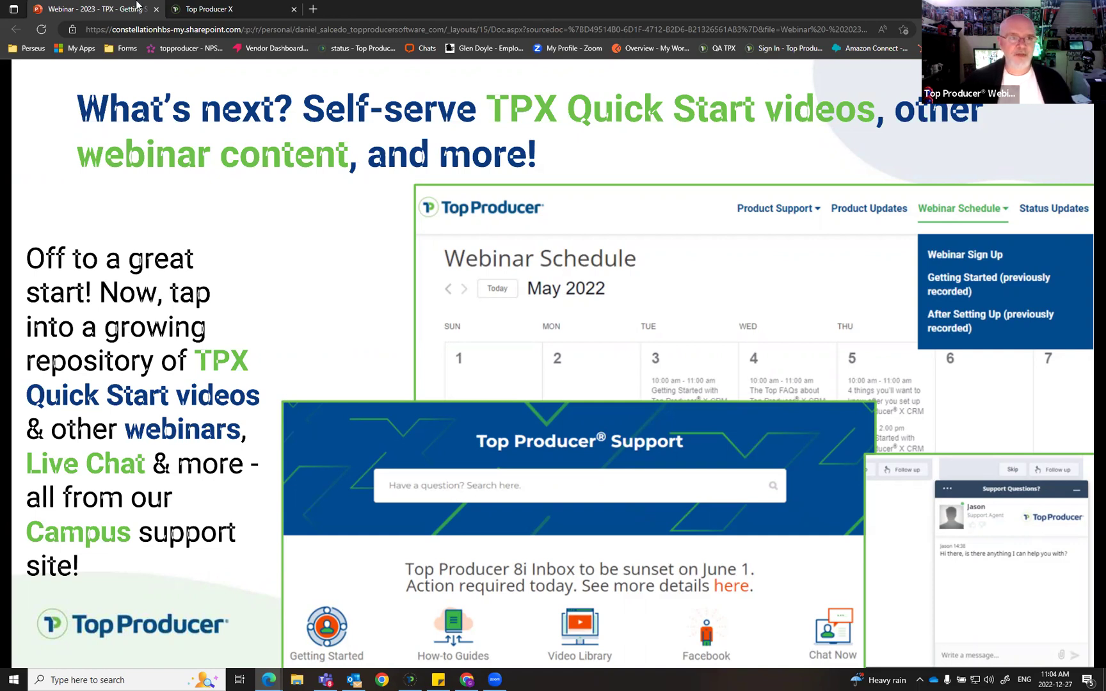
click(237, 11)
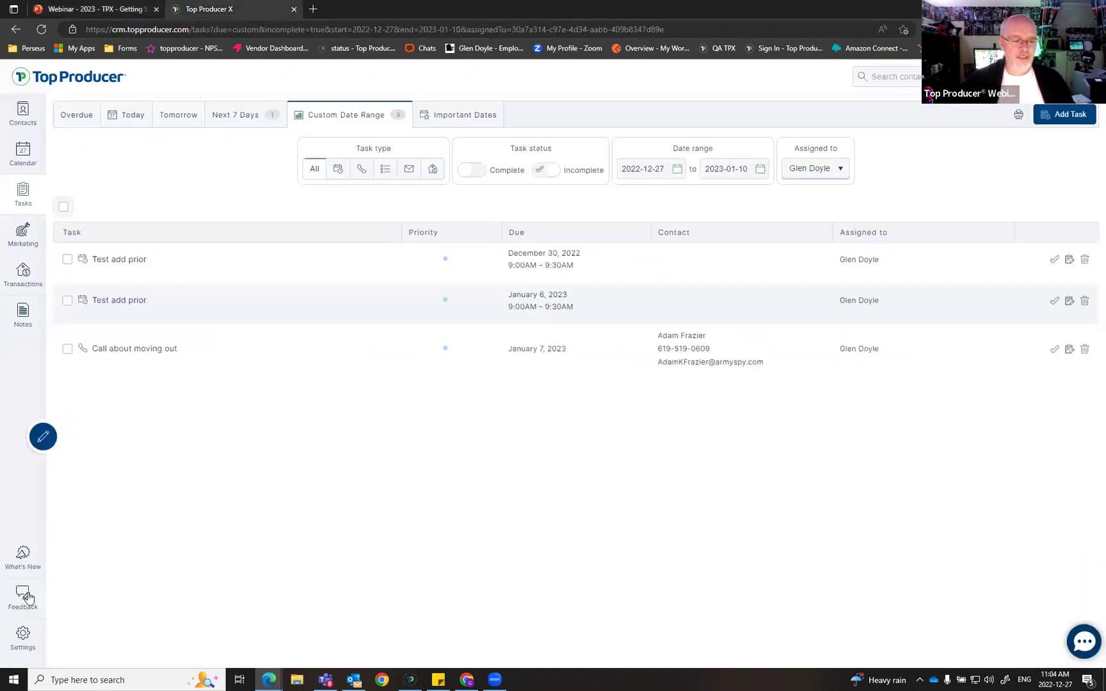
click(27, 597)
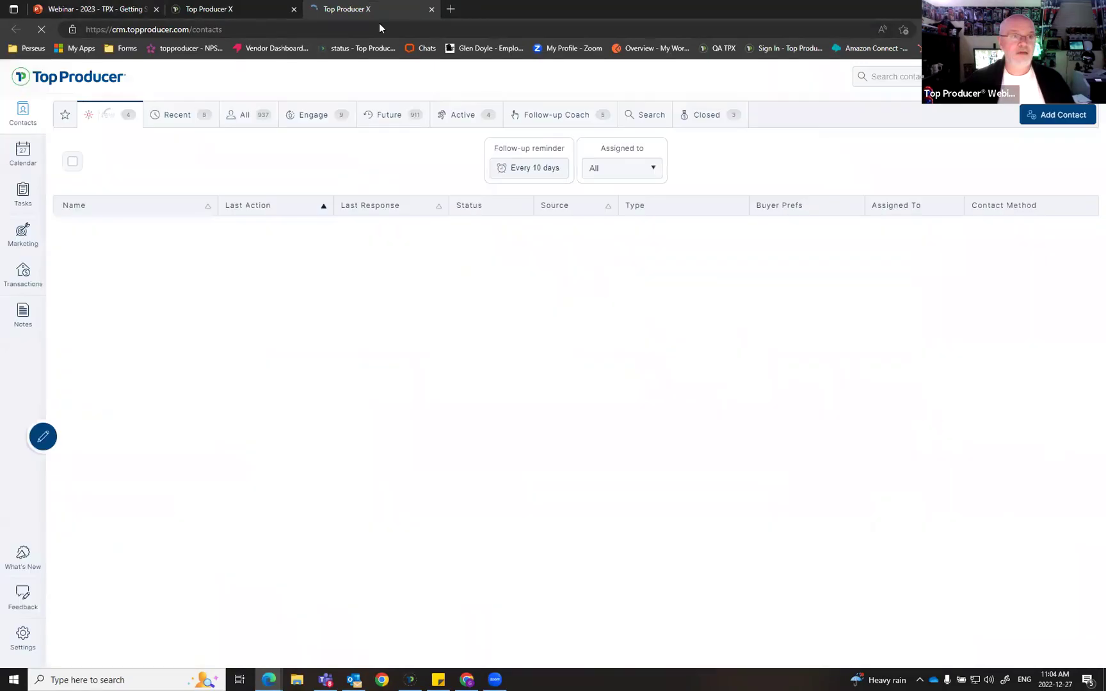
click(24, 599)
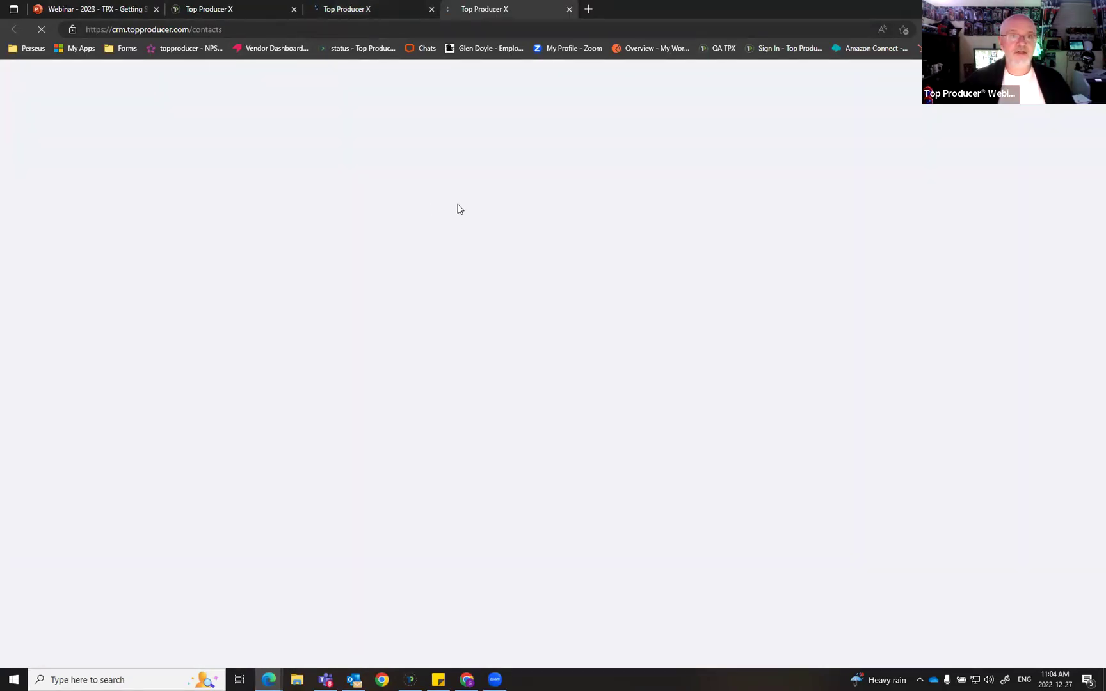
click(570, 9)
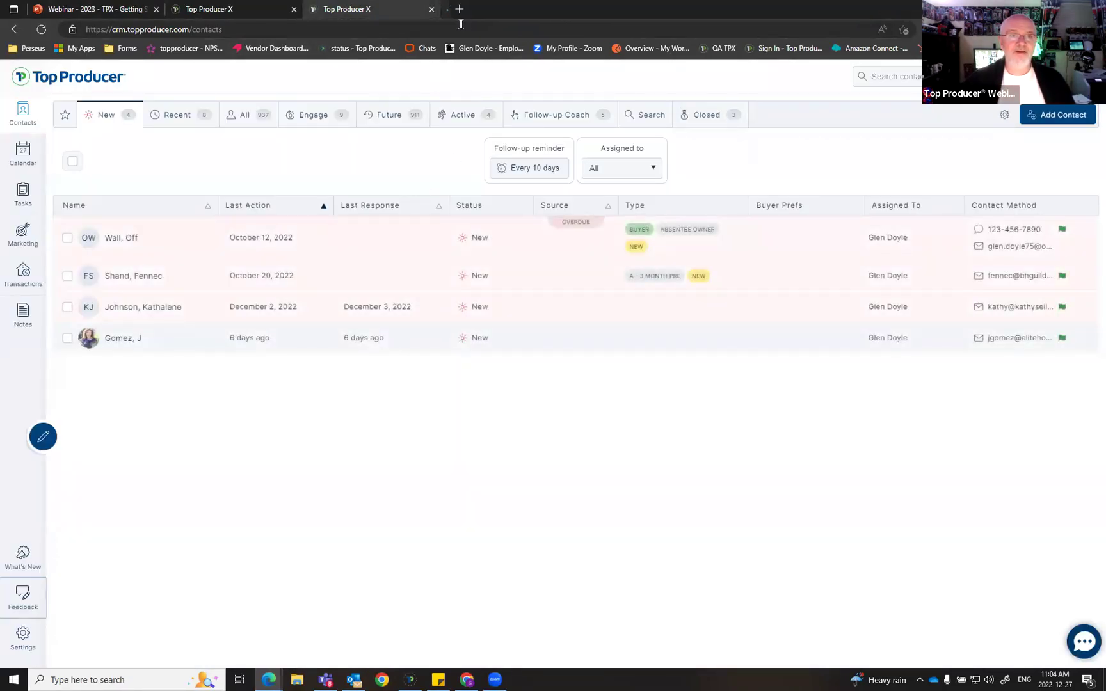
click(431, 9)
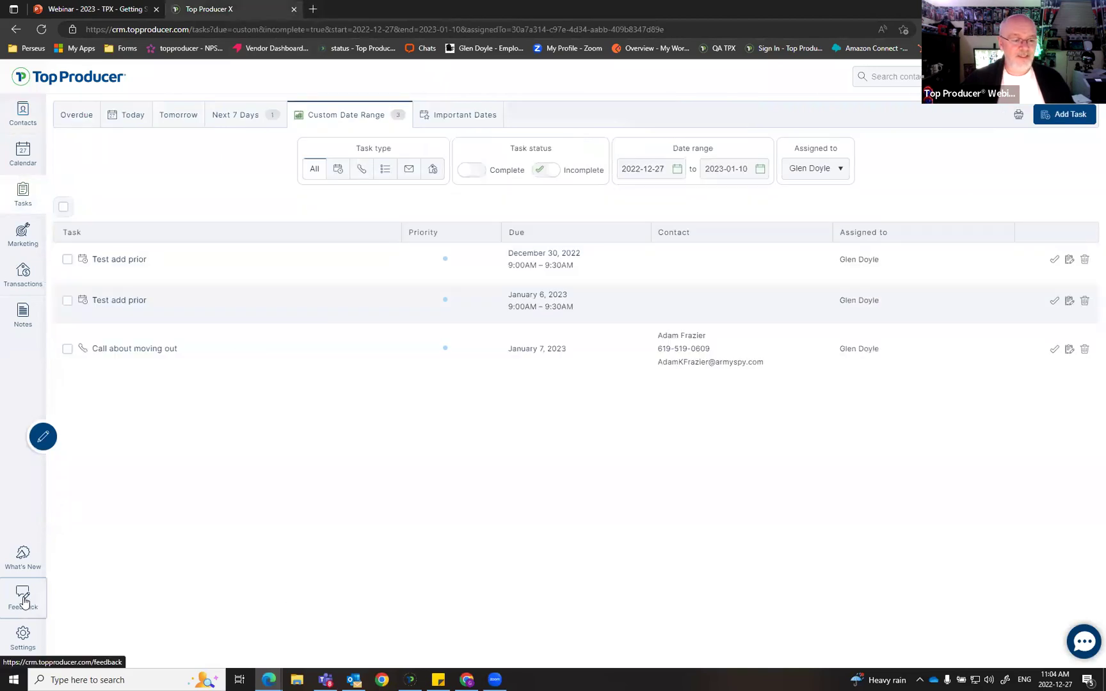
click(23, 598)
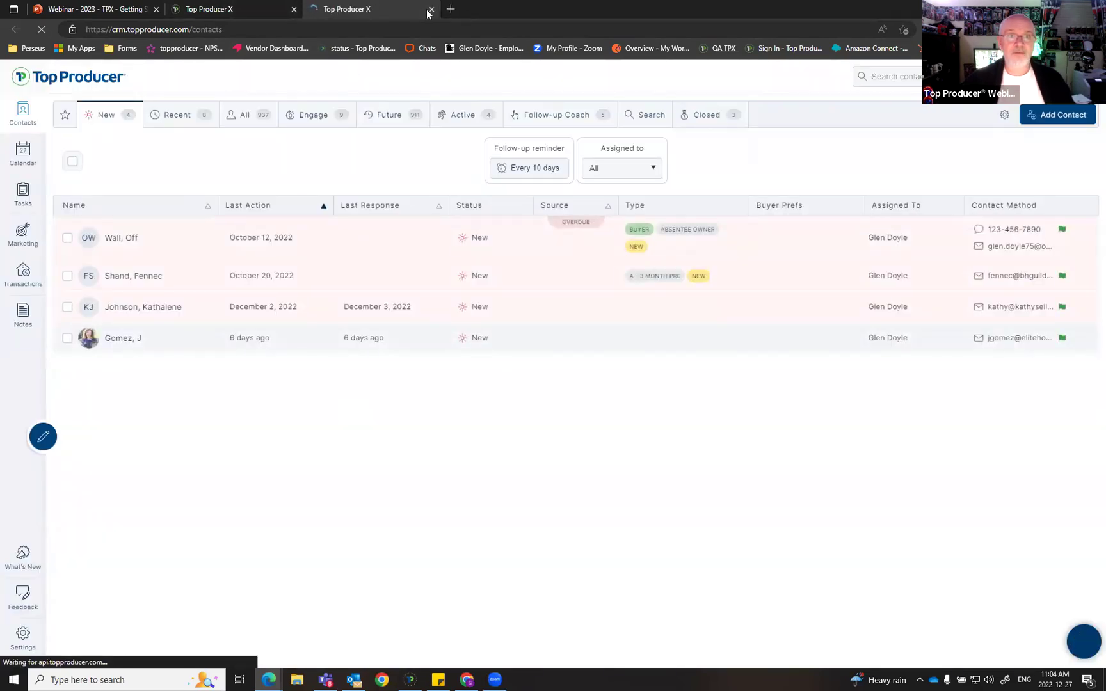
click(432, 8)
key(ctrl)
key(ctrl)
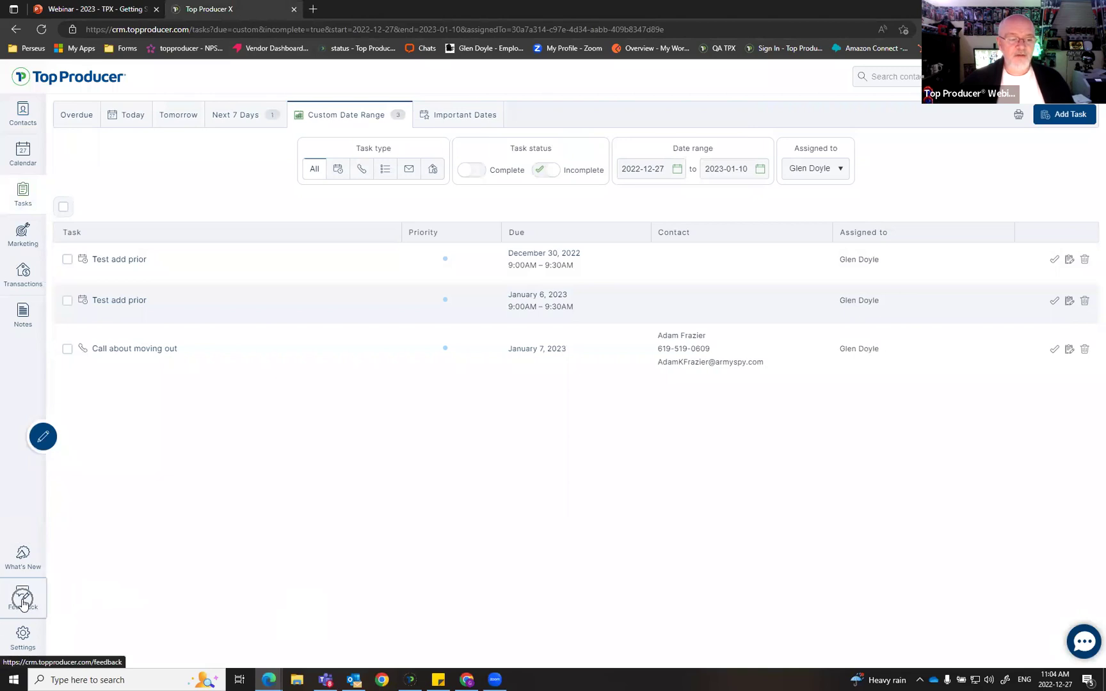
key(ctrl)
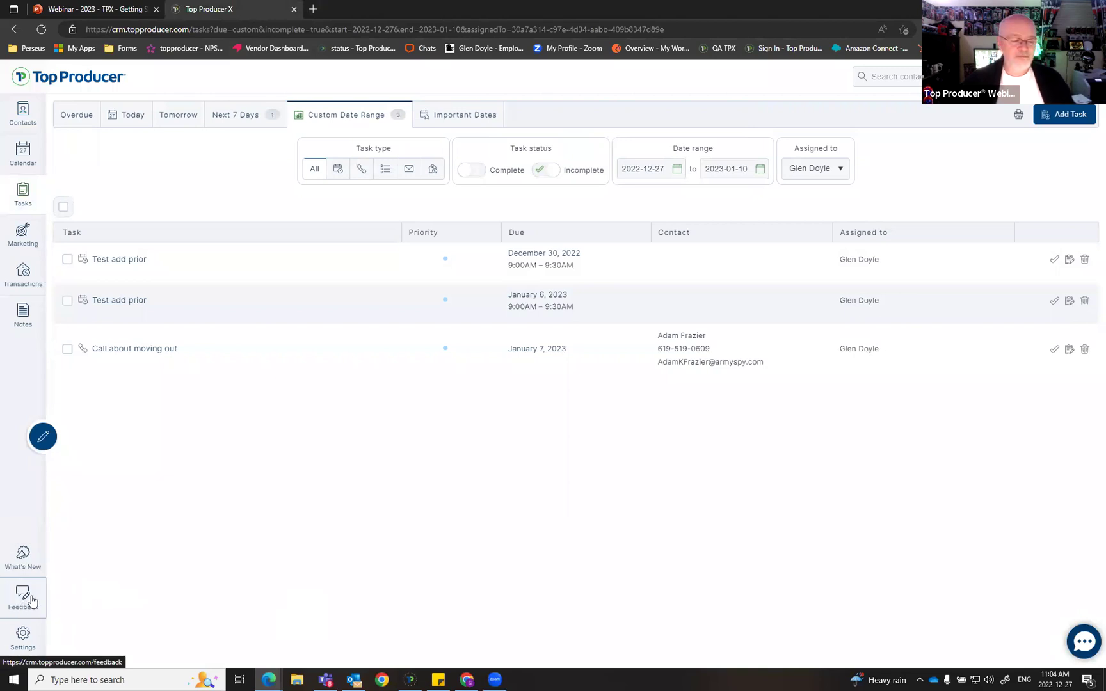
key(ctrl)
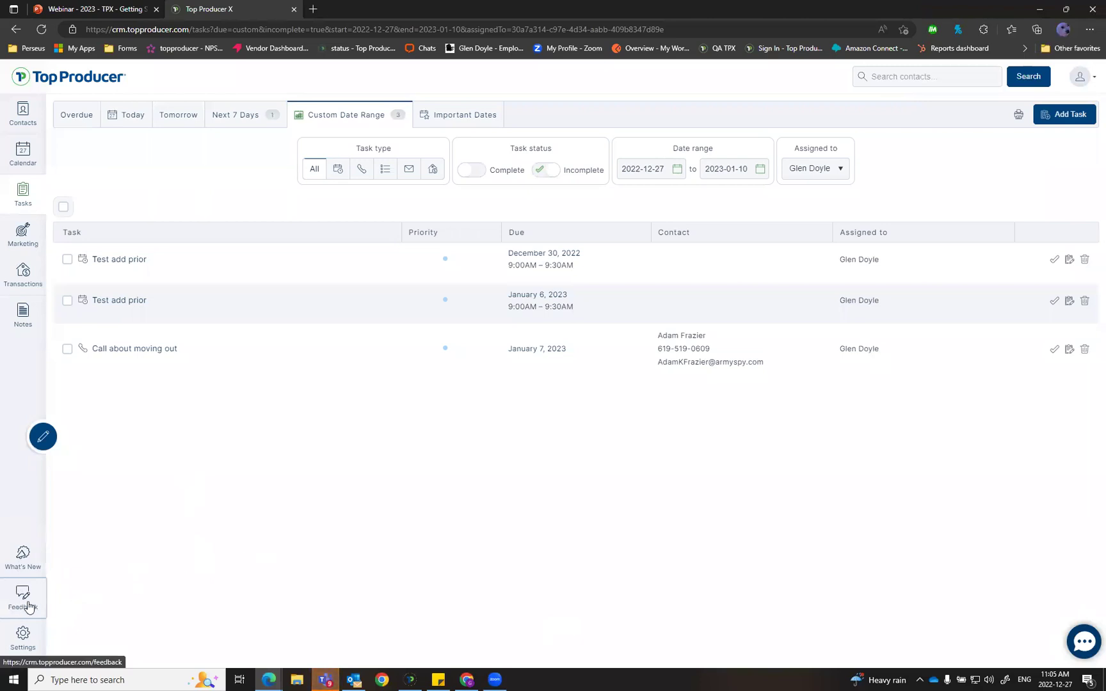
Step: Launch the Pendo Feedback portal from the CRM sidebar, close the extra contacts tab, and browse the suggested ideas
click(27, 602)
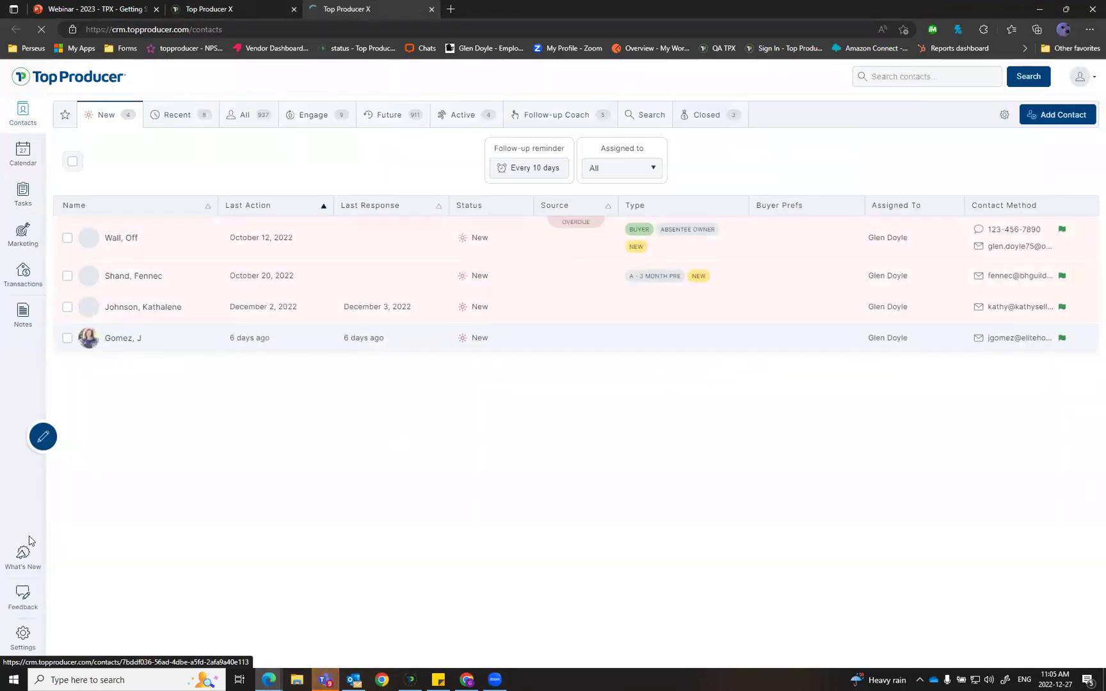
click(26, 598)
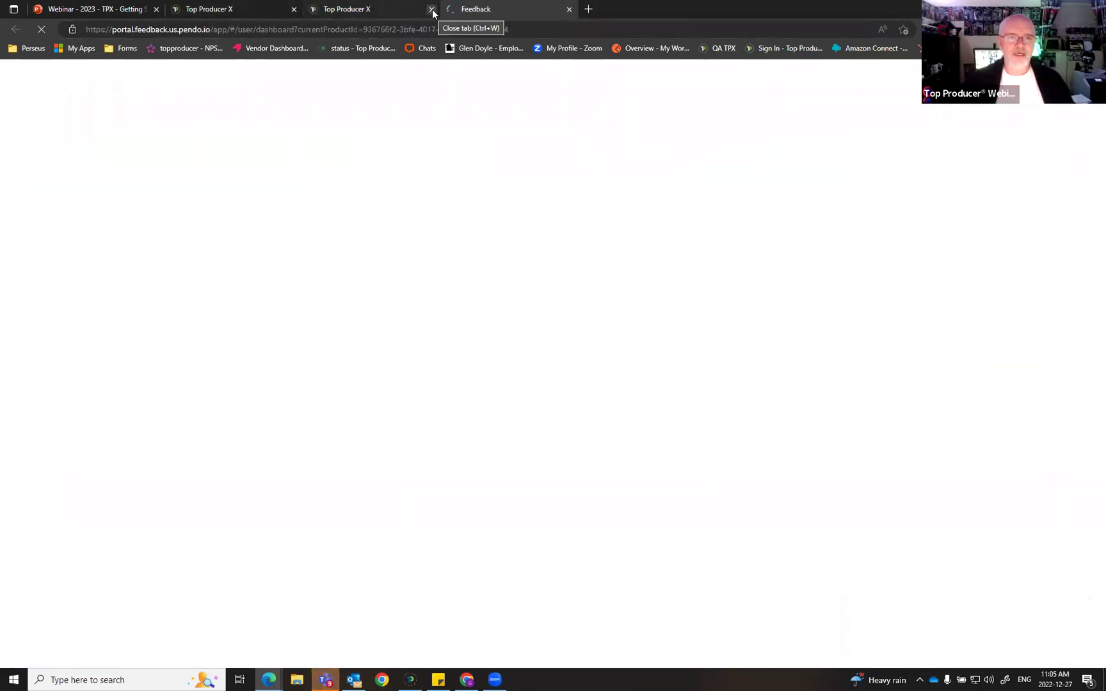
click(432, 9)
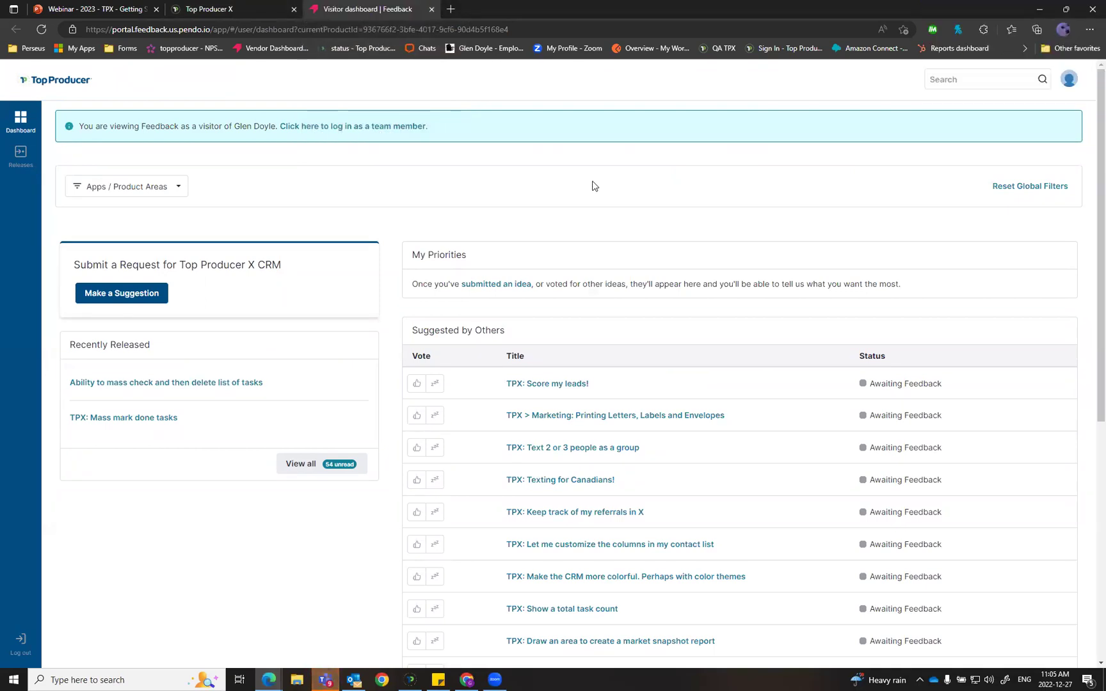
scroll(549, 252, down, 2)
scroll(549, 252, up, 1)
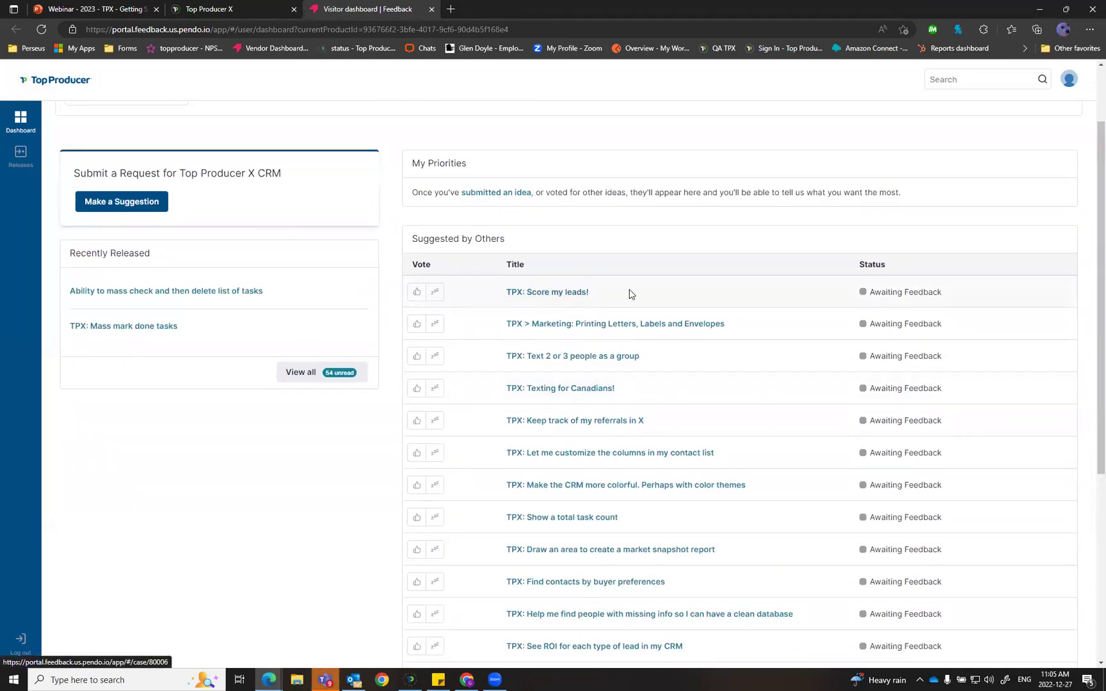
scroll(543, 297, up, 2)
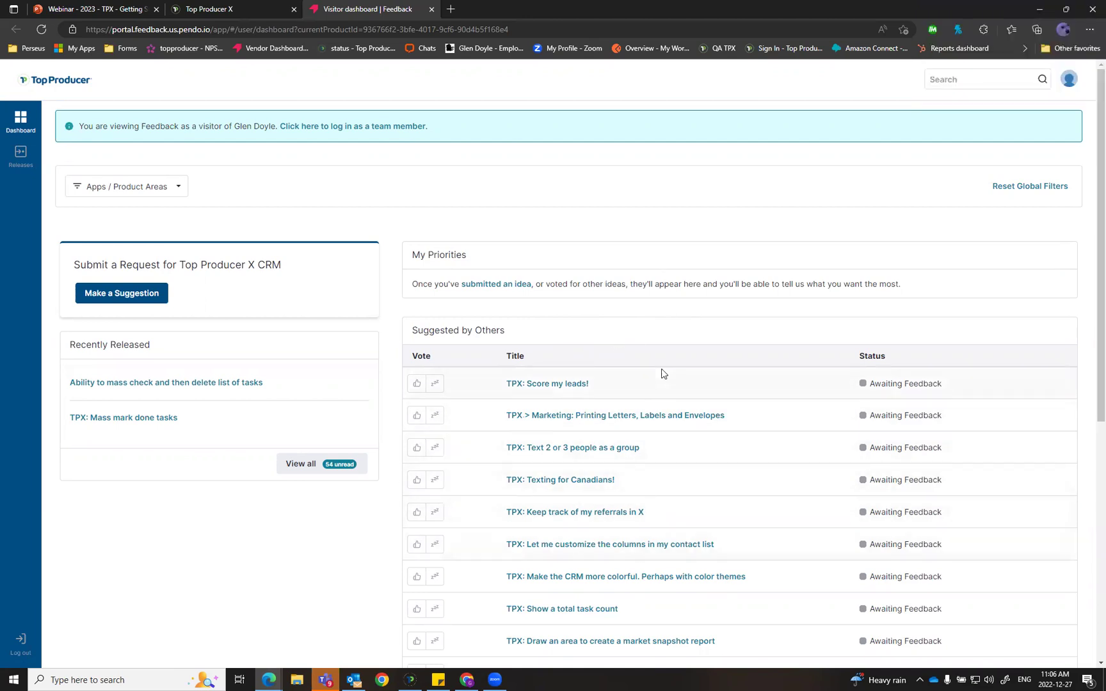
click(556, 387)
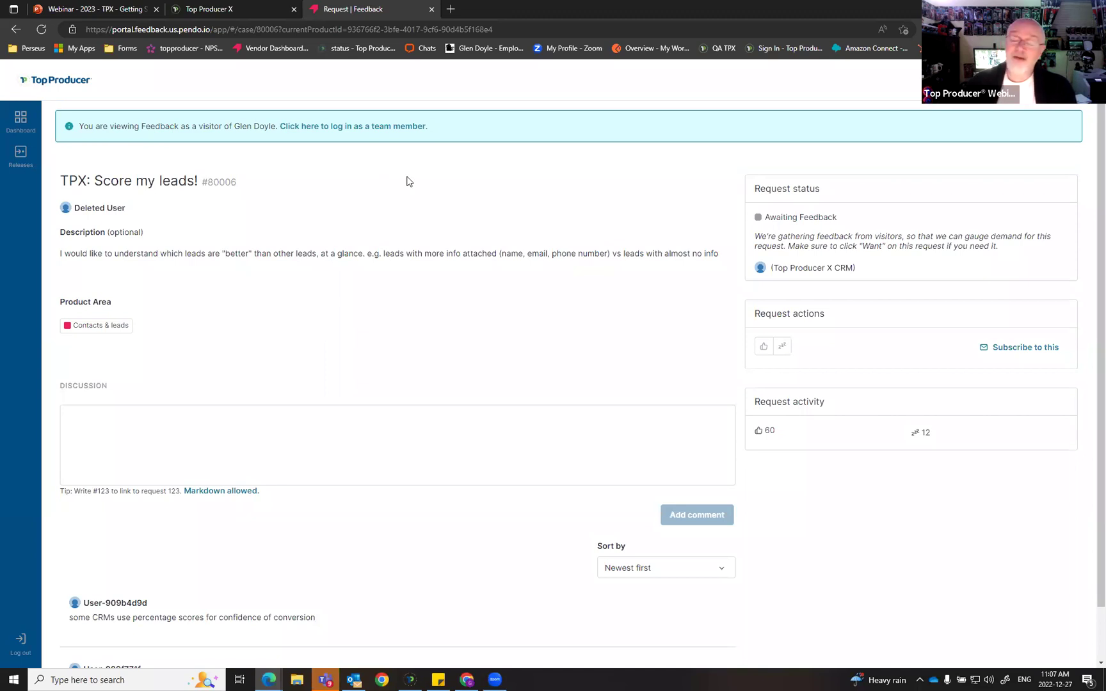
key(alt+Left)
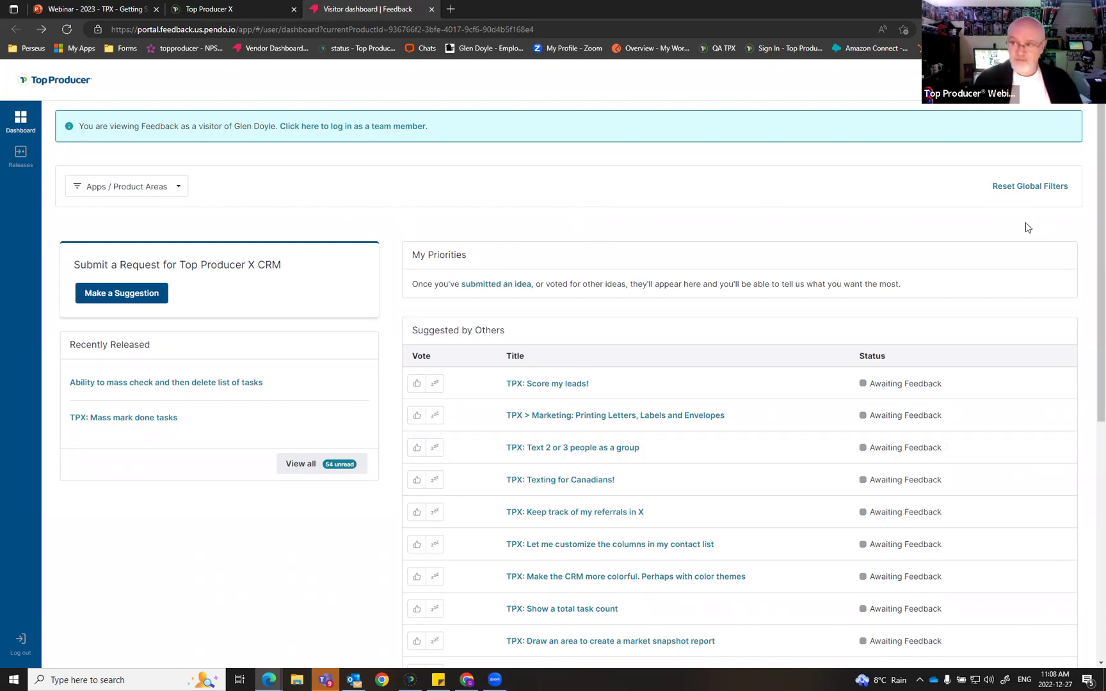
Step: Search Pendo Feedback for 'team stats training'
text(team Traini)
key(BackSpace)
key(BackSpace)
key(BackSpace)
key(BackSpace)
key(BackSpace)
key(BackSpace)
text(stast)
key(BackSpace)
key(BackSpace)
key(BackSpace)
text(ts training)
key(Return)
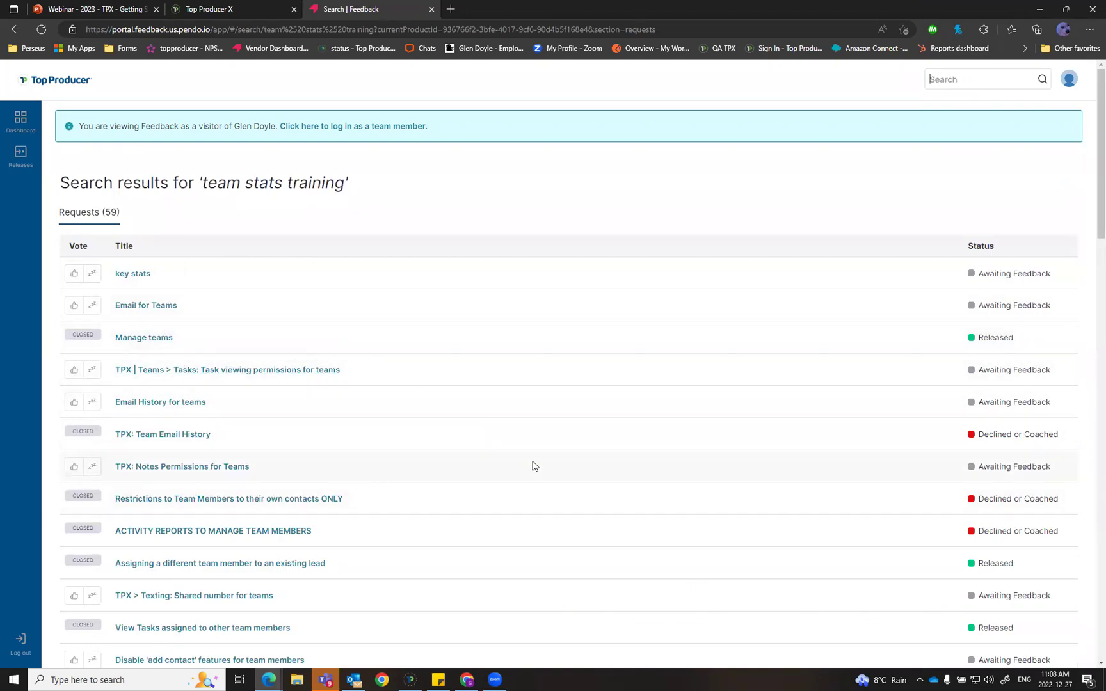
Step: Scroll through the 59 matching requests, then return to the Top Producer task list
scroll(533, 465, down, 3)
scroll(532, 465, down, 1)
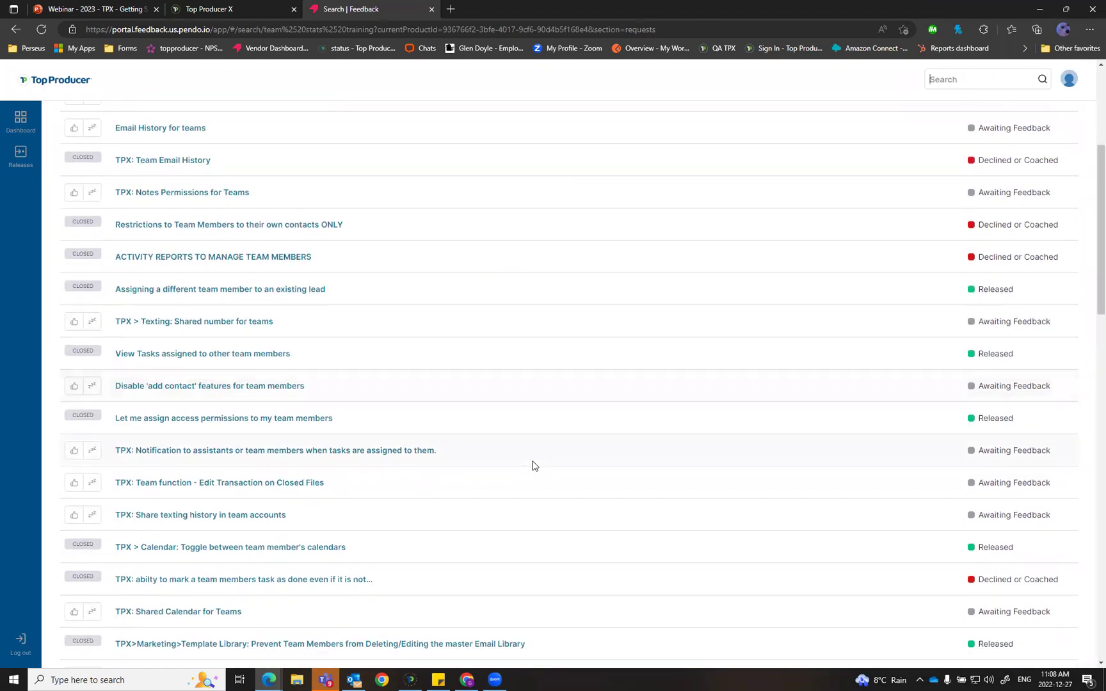
scroll(532, 465, down, 3)
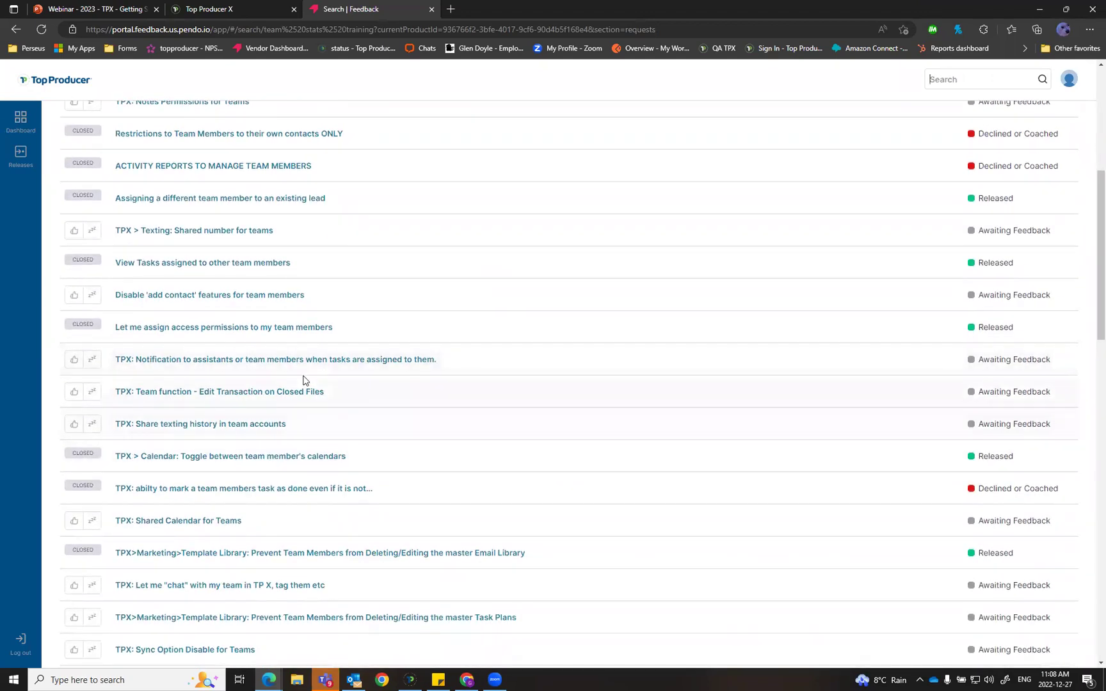
scroll(704, 437, down, 3)
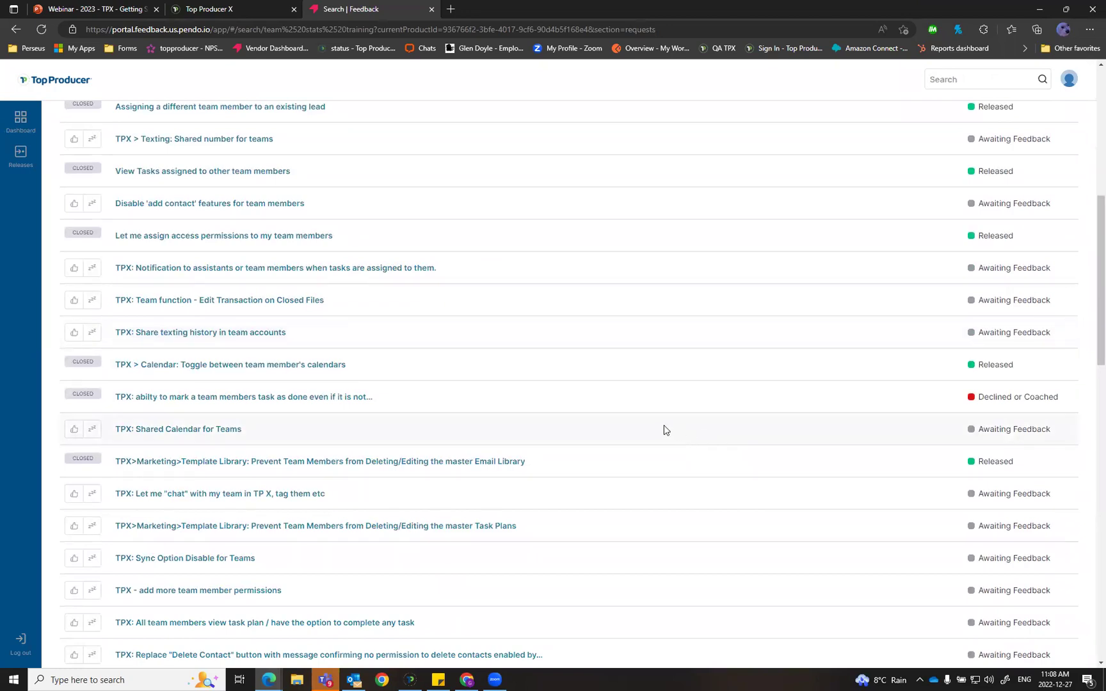
scroll(600, 384, up, 15)
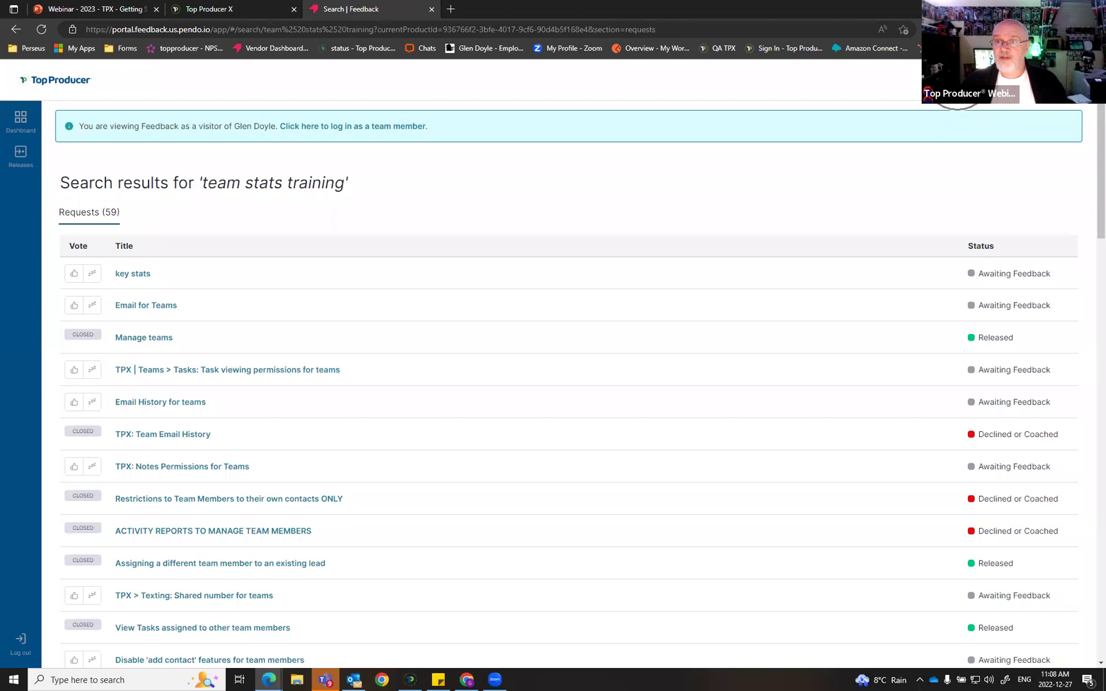
click(206, 9)
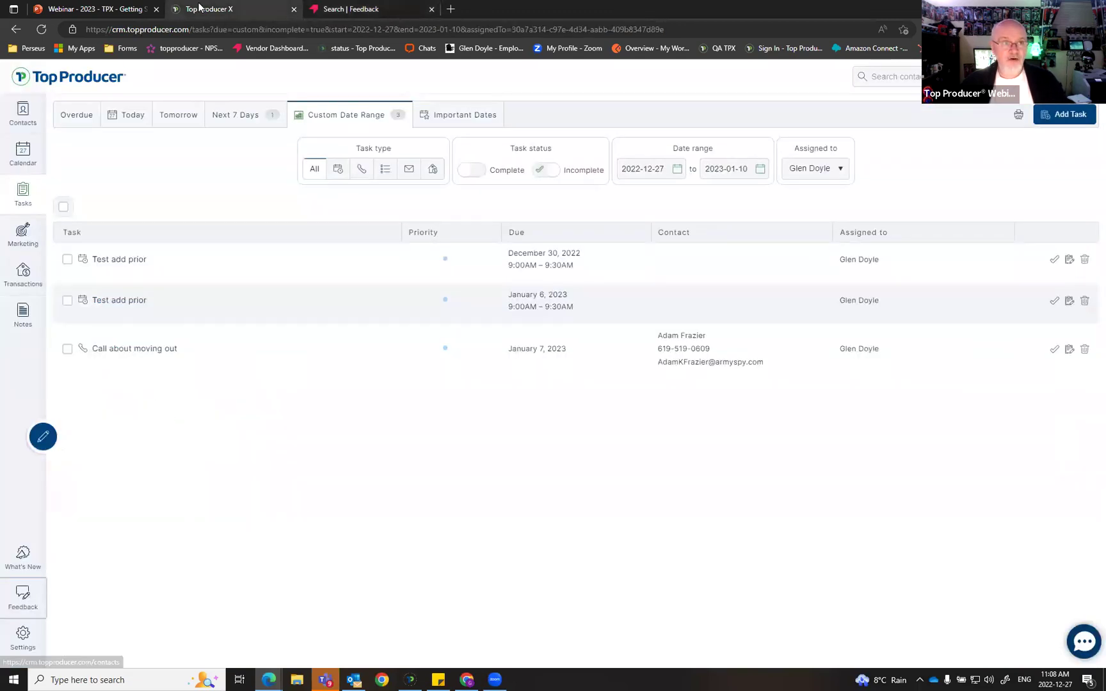
key(ctrl)
key(ctrl)
key(ctrl)
key(ctrl)
key(ctrl)
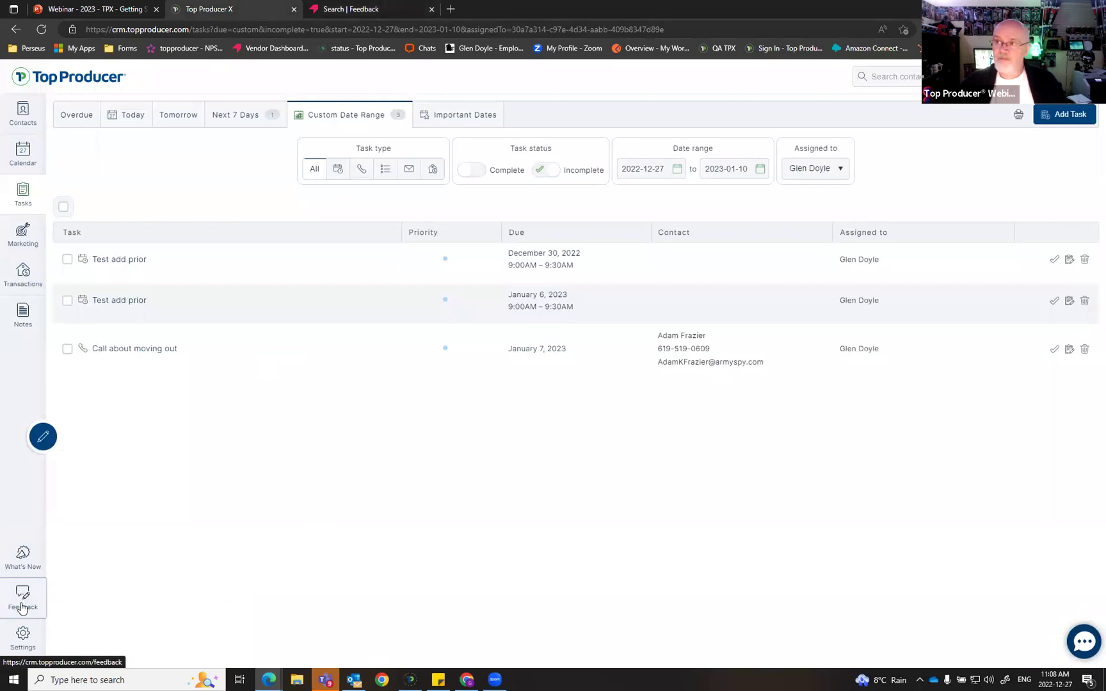
click(22, 606)
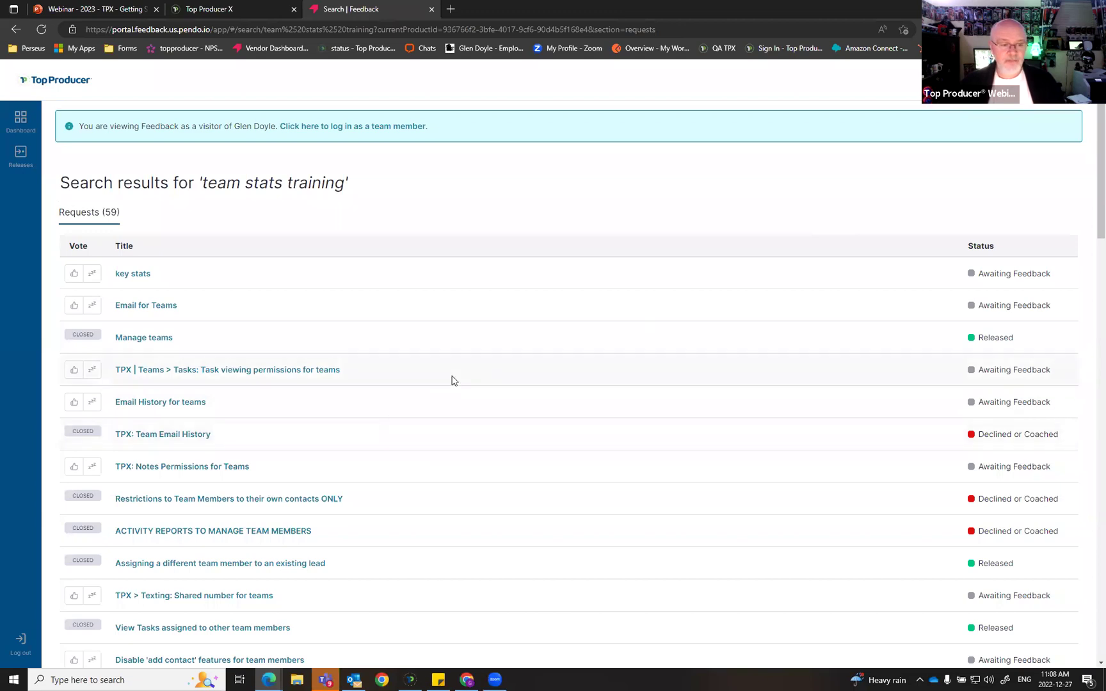
scroll(491, 376, down, 1)
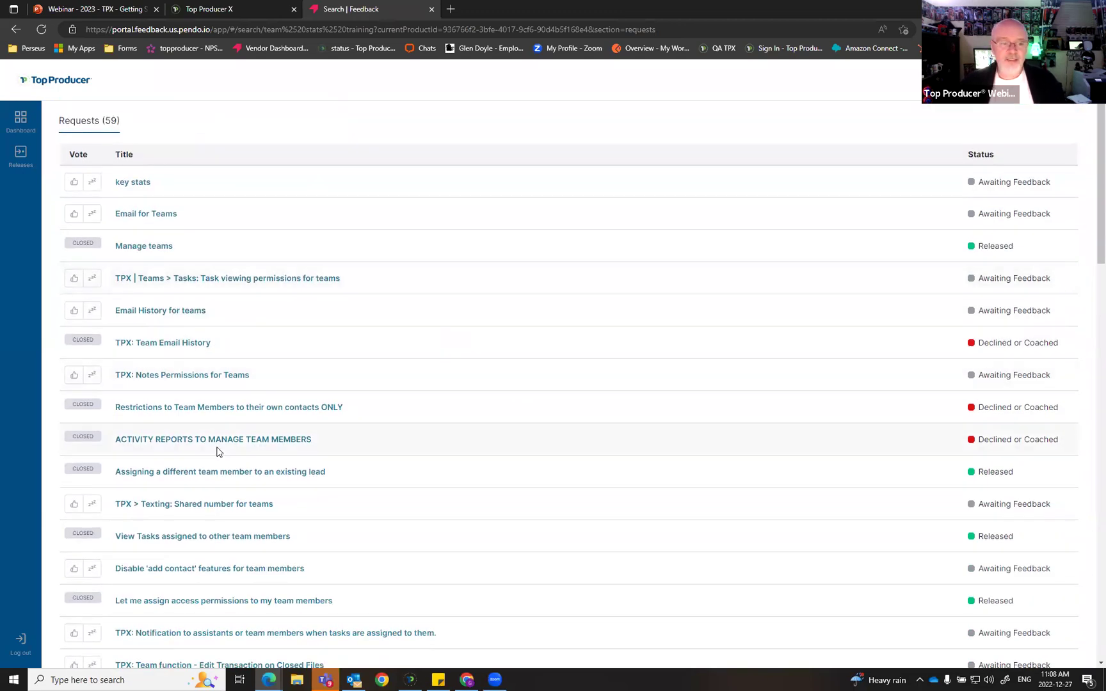
scroll(577, 332, up, 2)
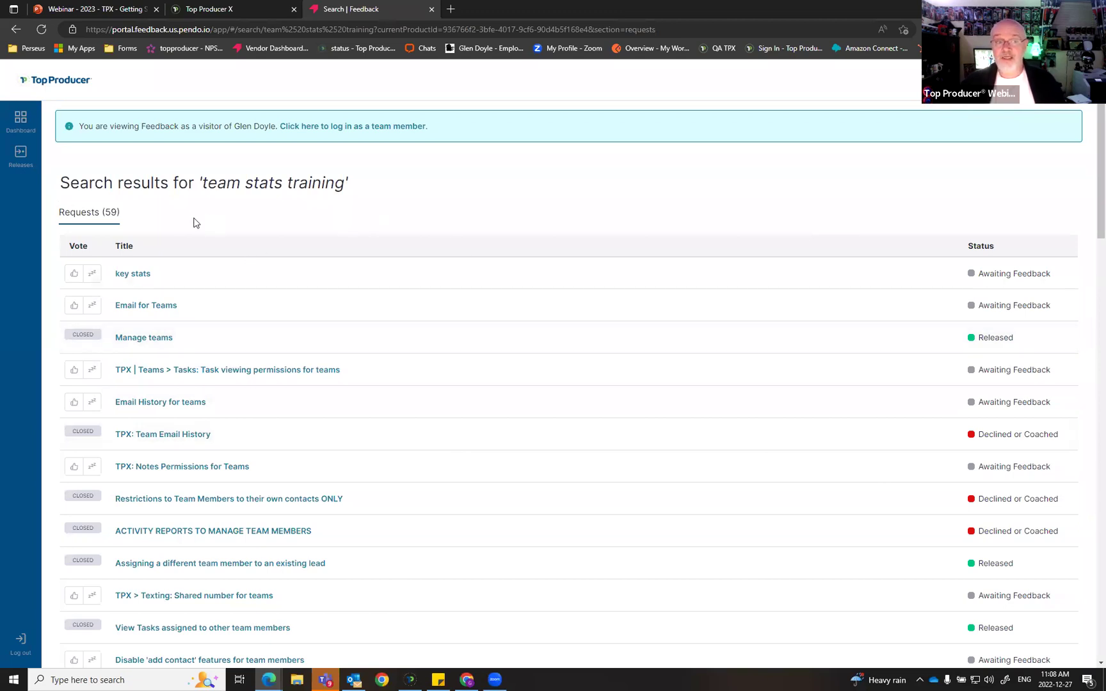
click(135, 275)
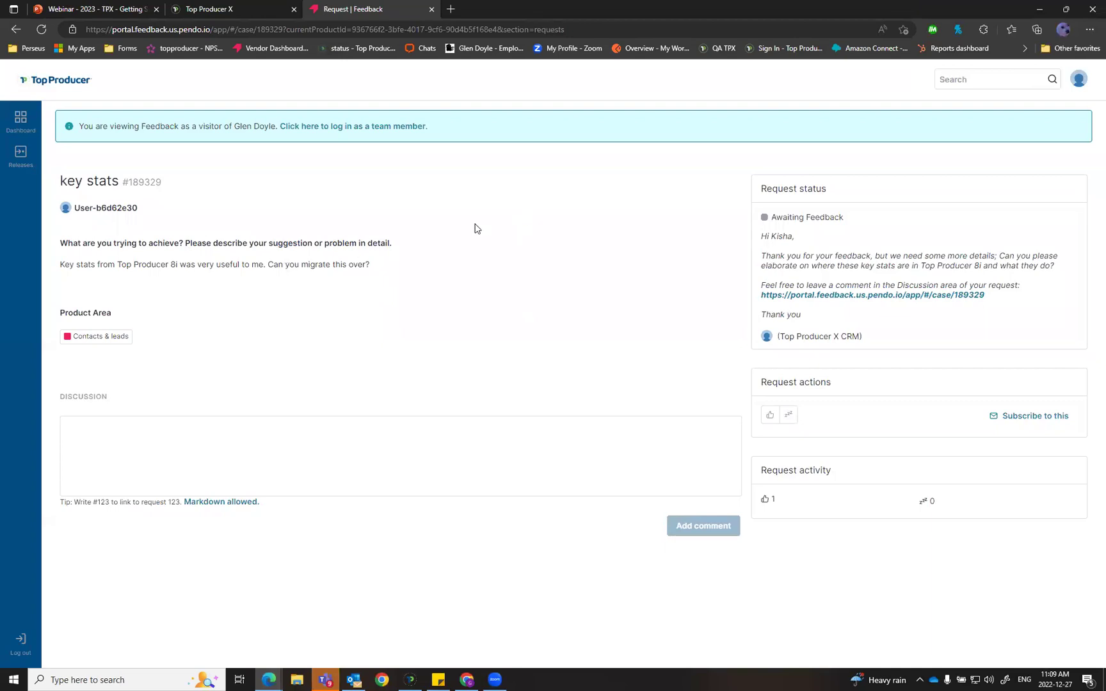
key(alt+Left)
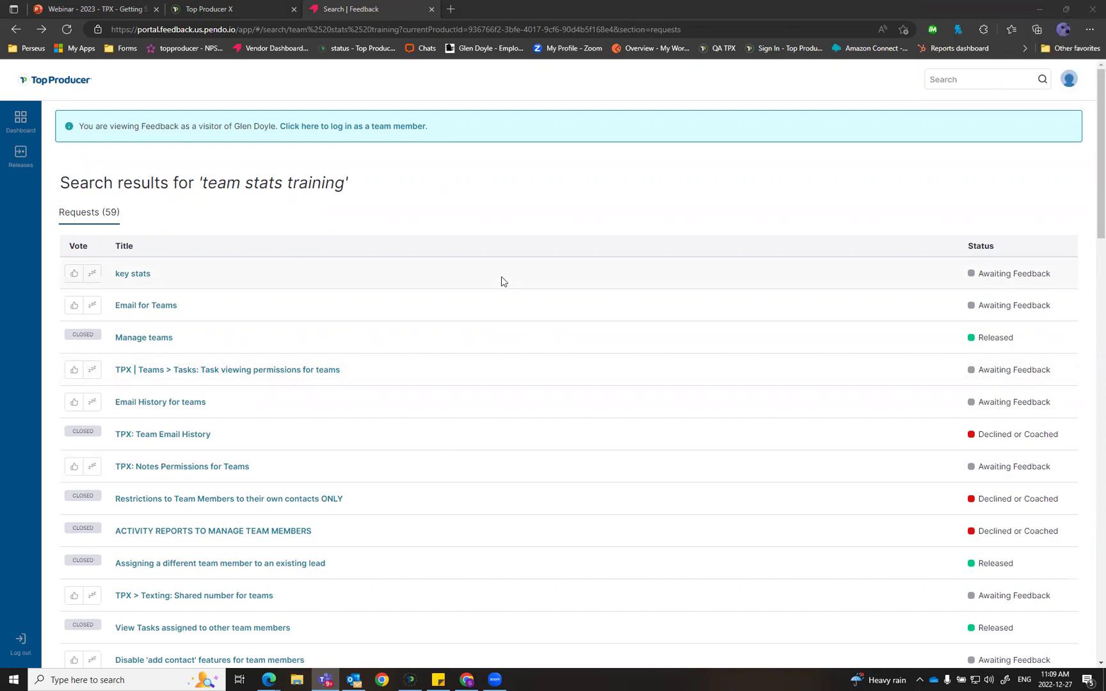
Step: Browse the Releases list from its last page back to the first, then return to the task list
click(20, 155)
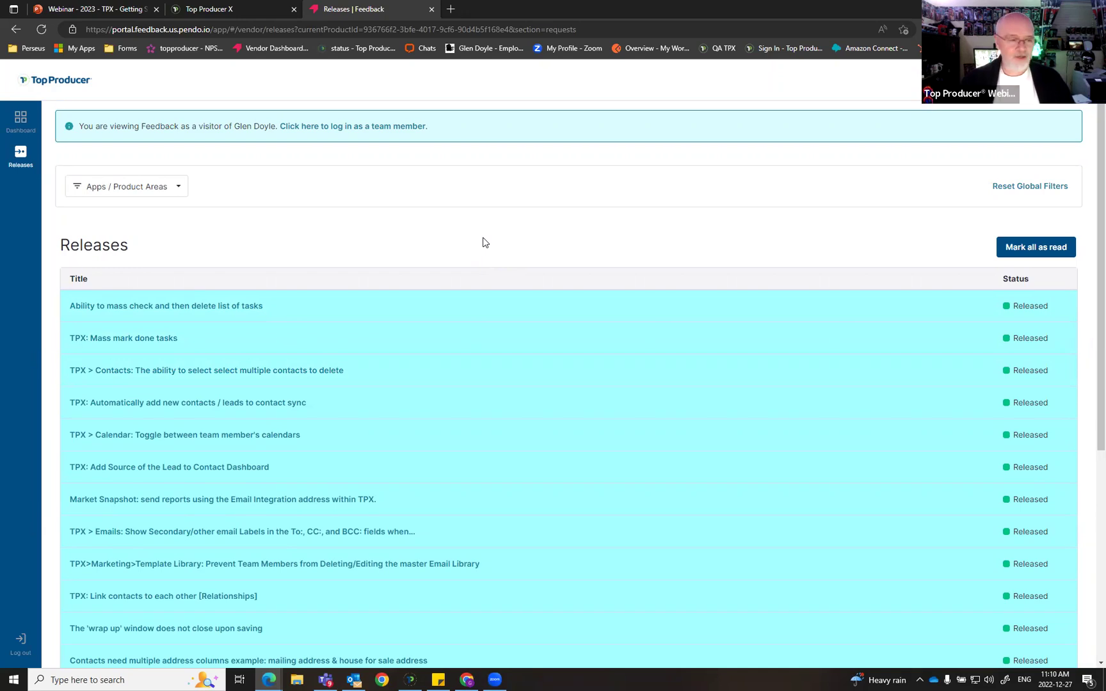
scroll(548, 400, down, 1)
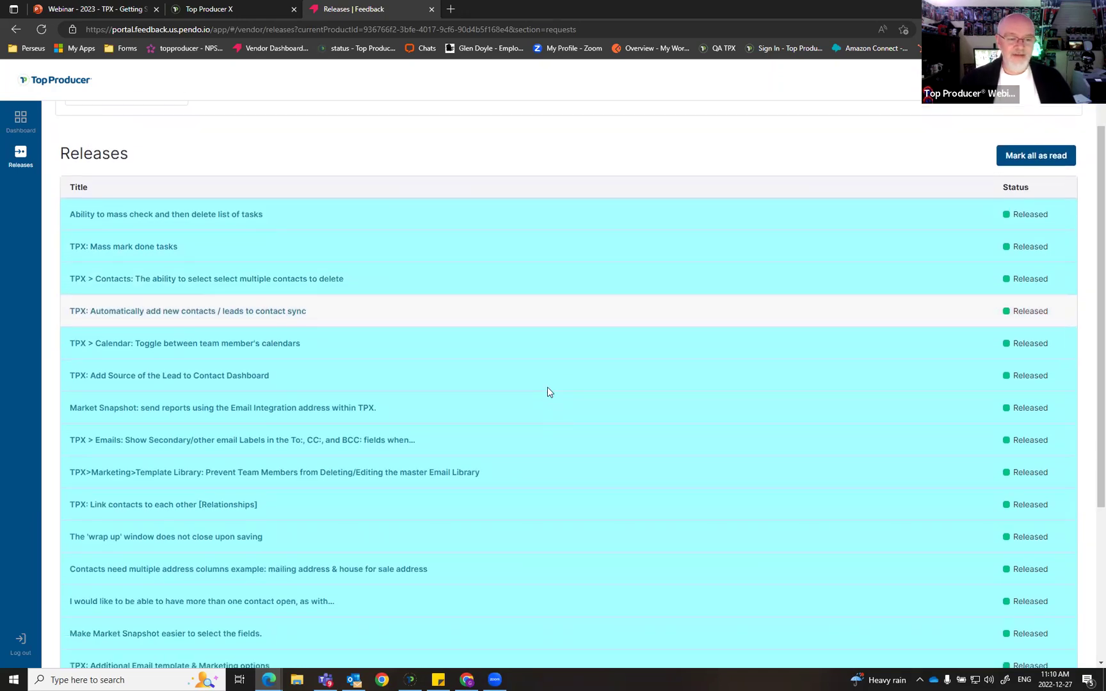
scroll(674, 400, down, 3)
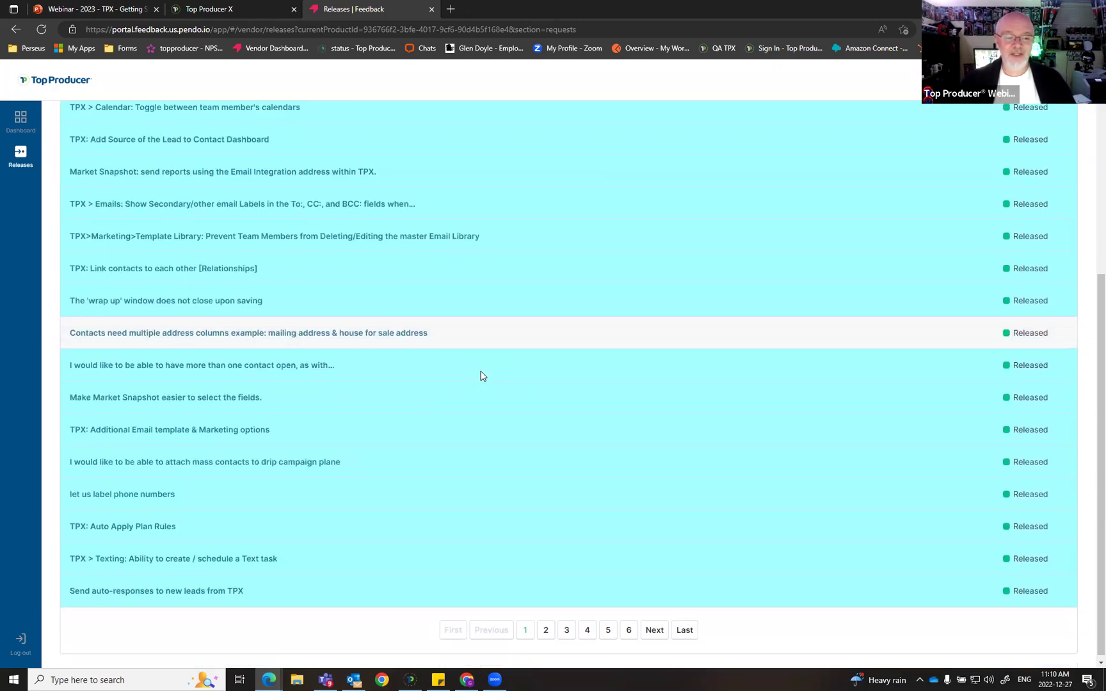
click(685, 627)
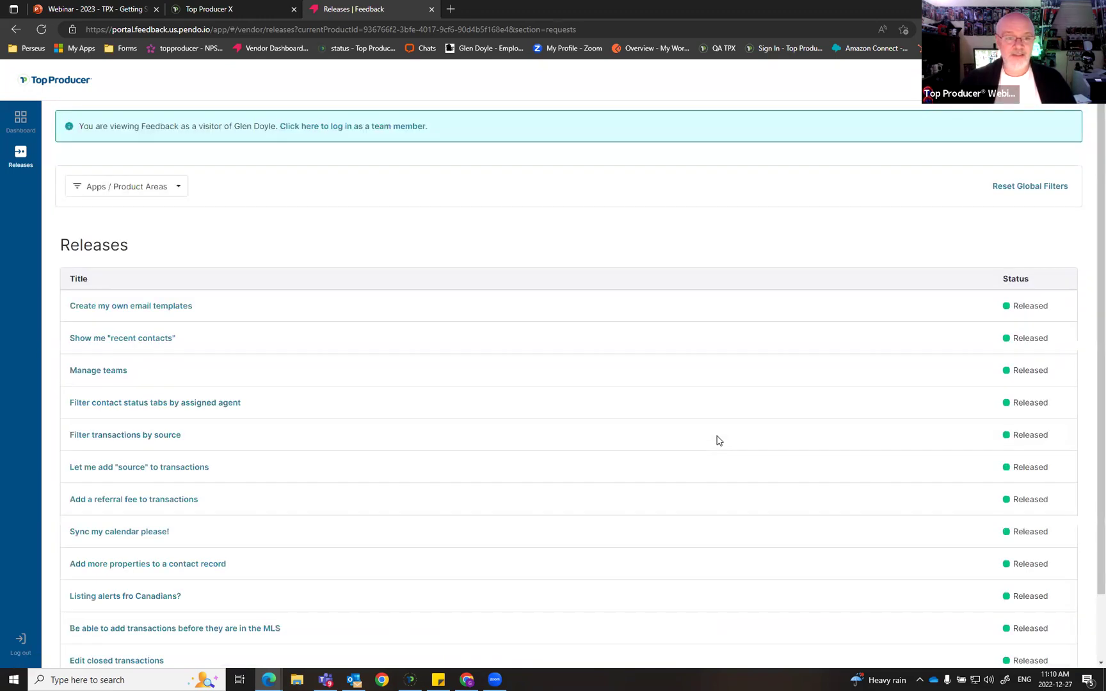
scroll(691, 448, down, 2)
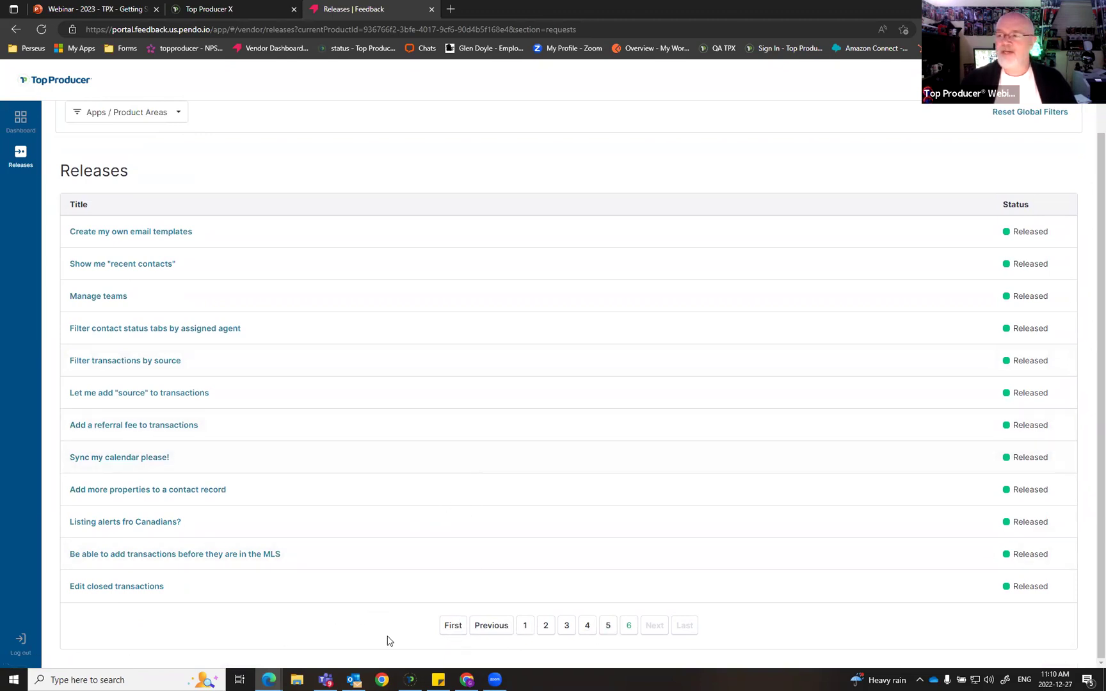
click(453, 625)
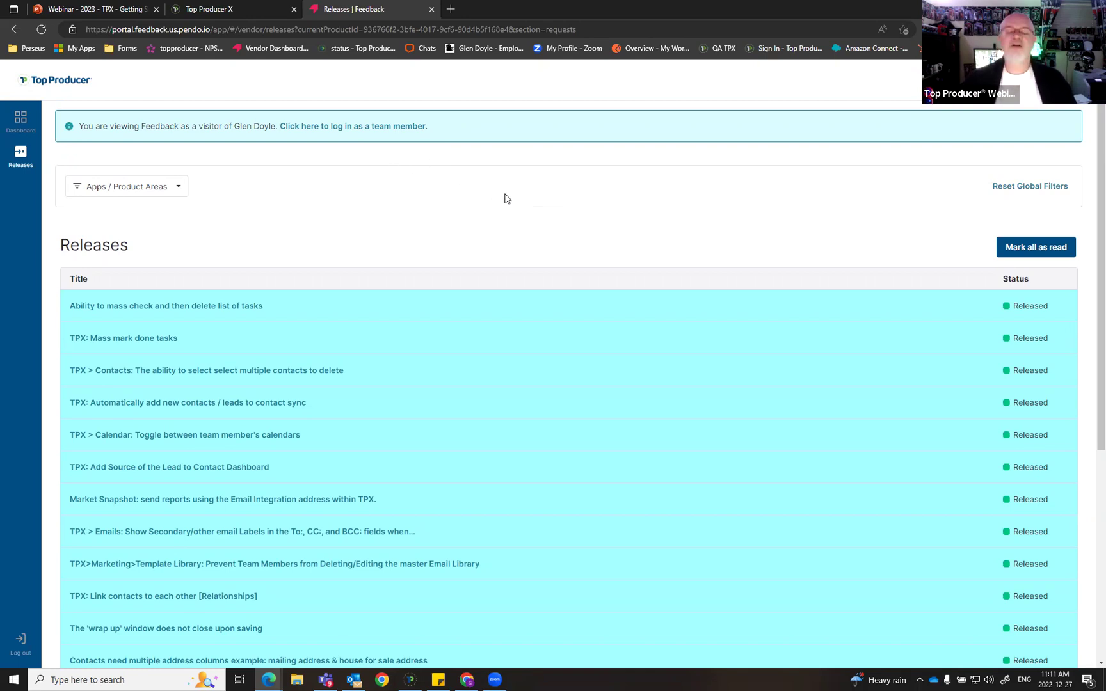
click(242, 10)
Step: Go from the Tasks page back to the webinar deck's 'What's next?' slide
key(ctrl)
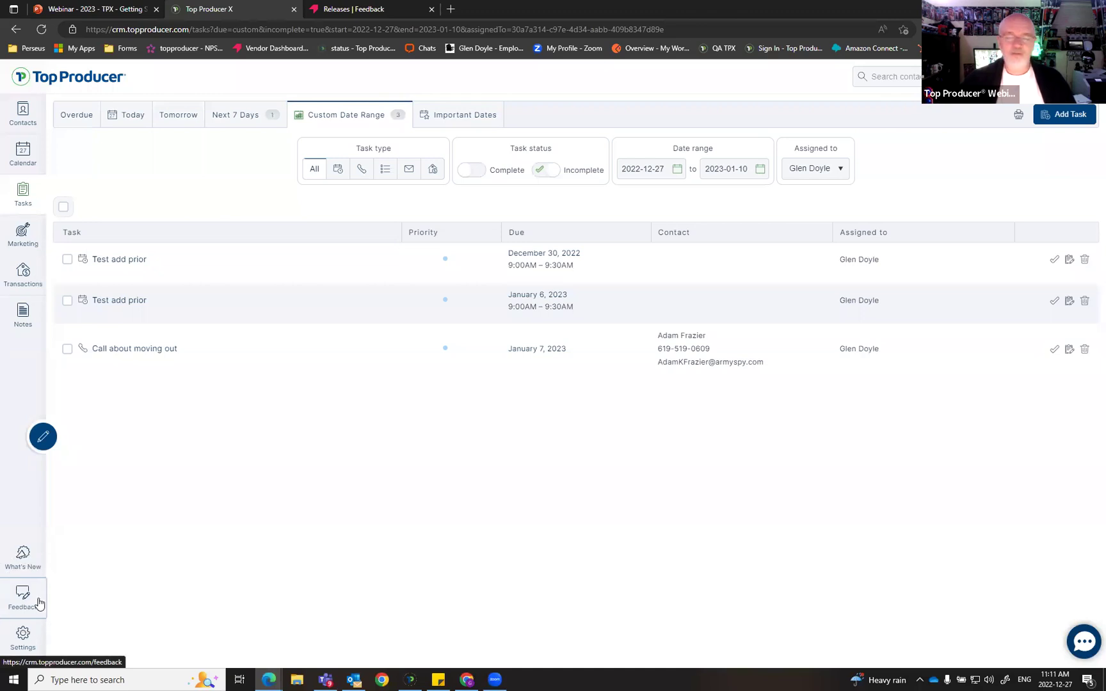
key(ctrl)
key(ctrl)
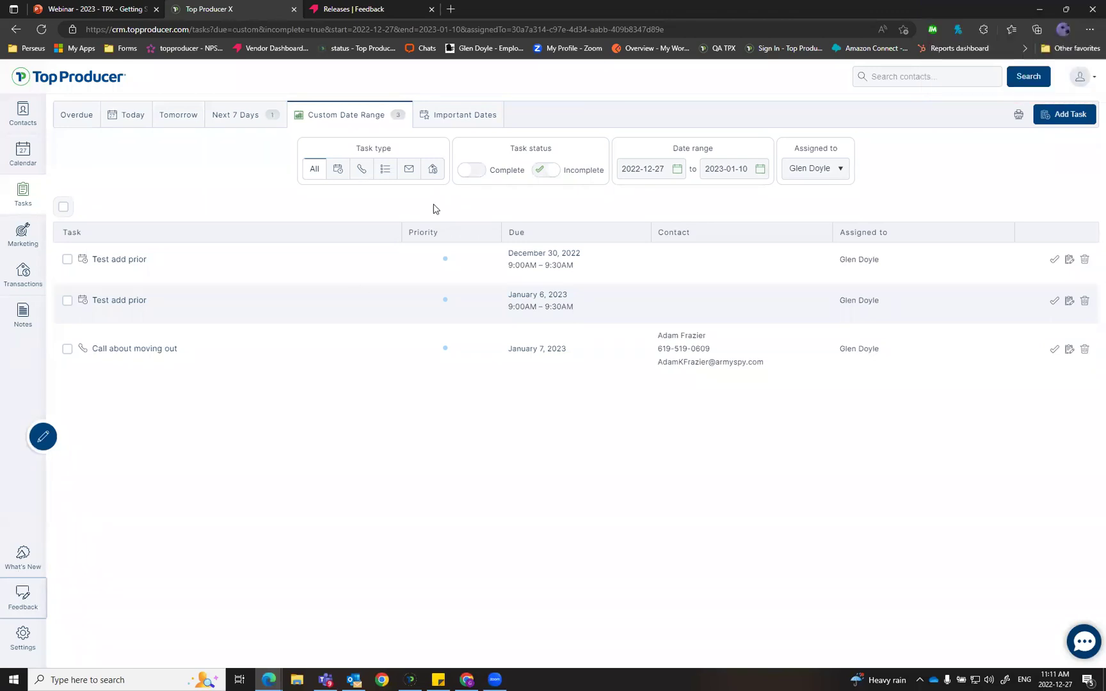
click(87, 9)
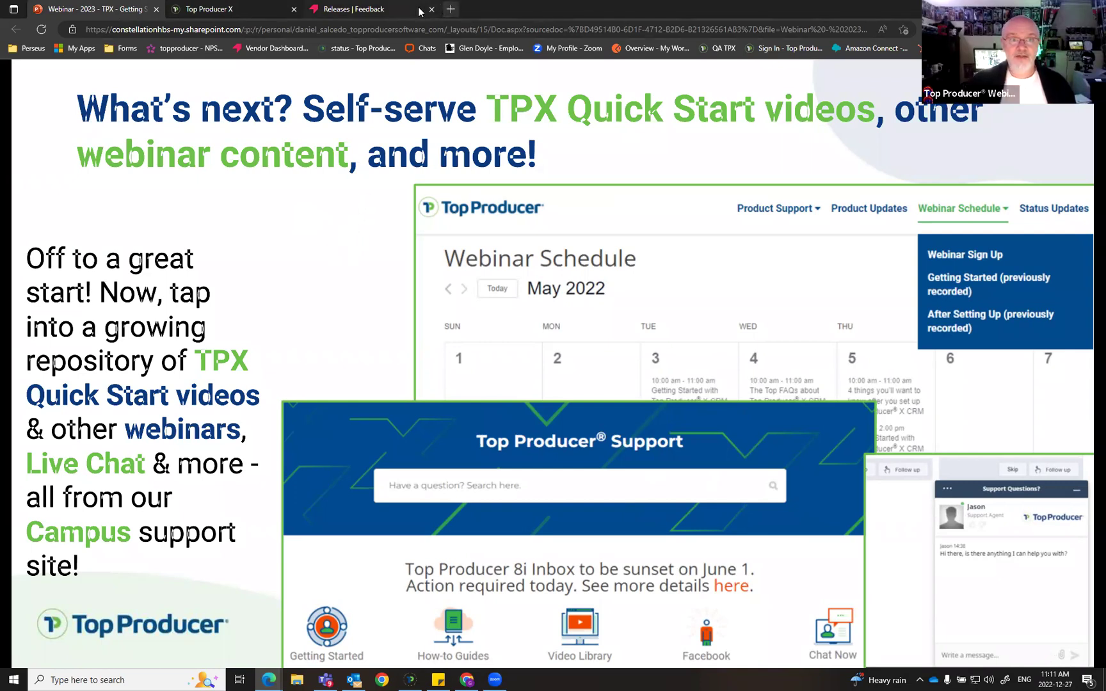
Step: Open the Top Producer Support site in a new tab
click(450, 8)
text(support.topproducer.com)
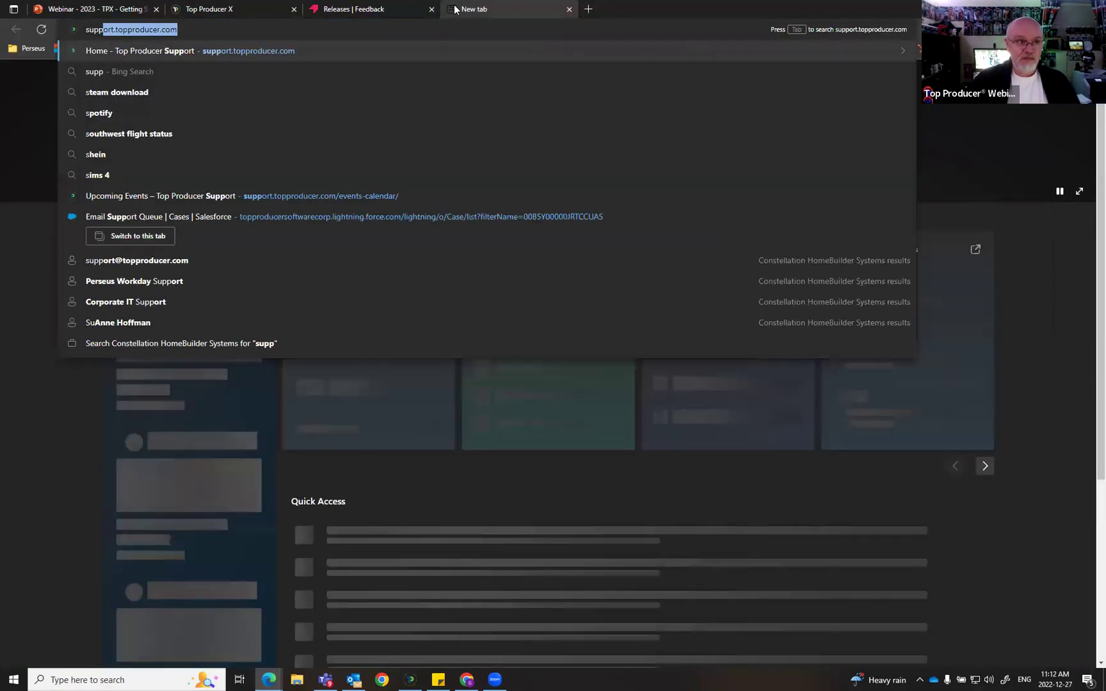
key(Return)
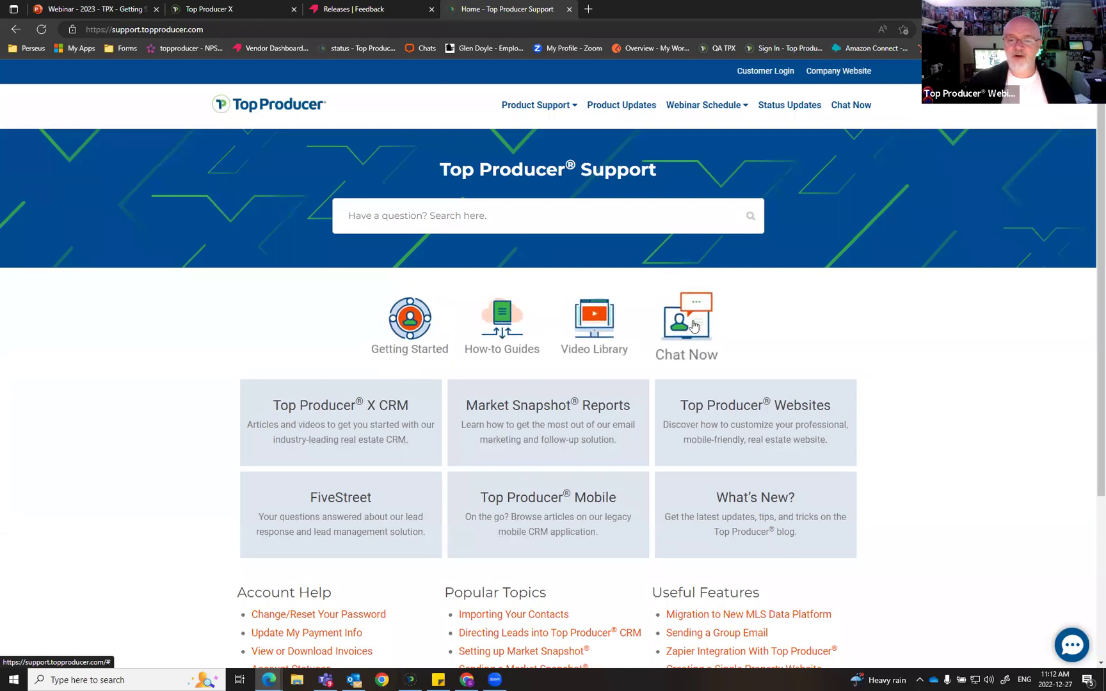
Step: View the December 2022 webinar schedule, then advance the deck to the learning and help resources slide
click(701, 103)
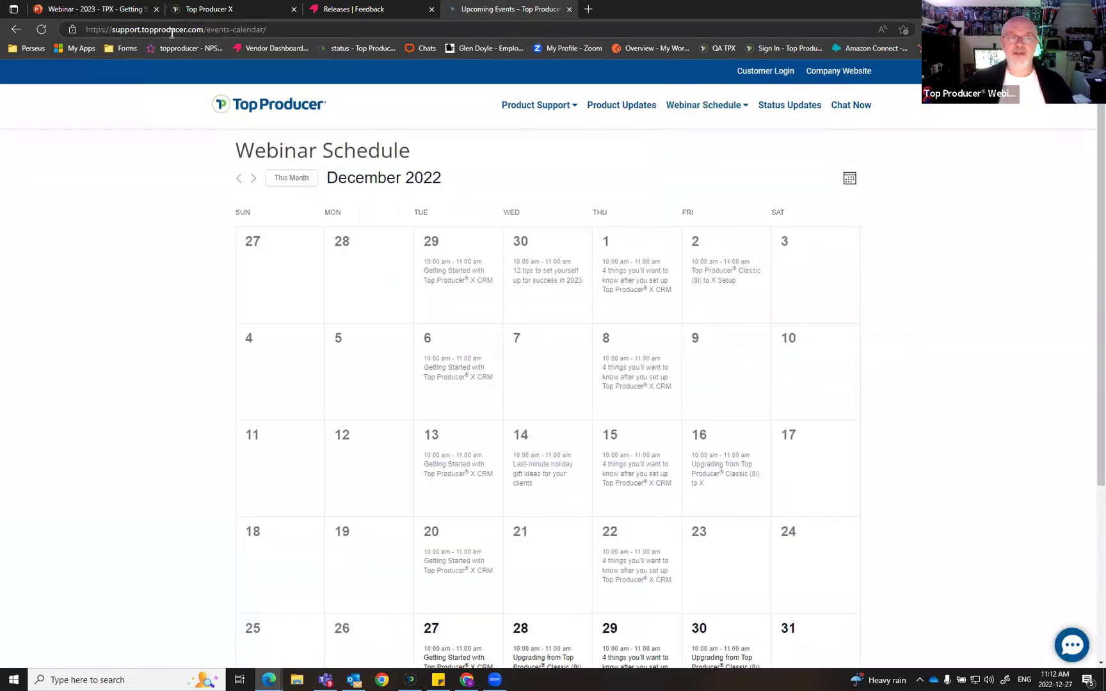
scroll(402, 606, down, 4)
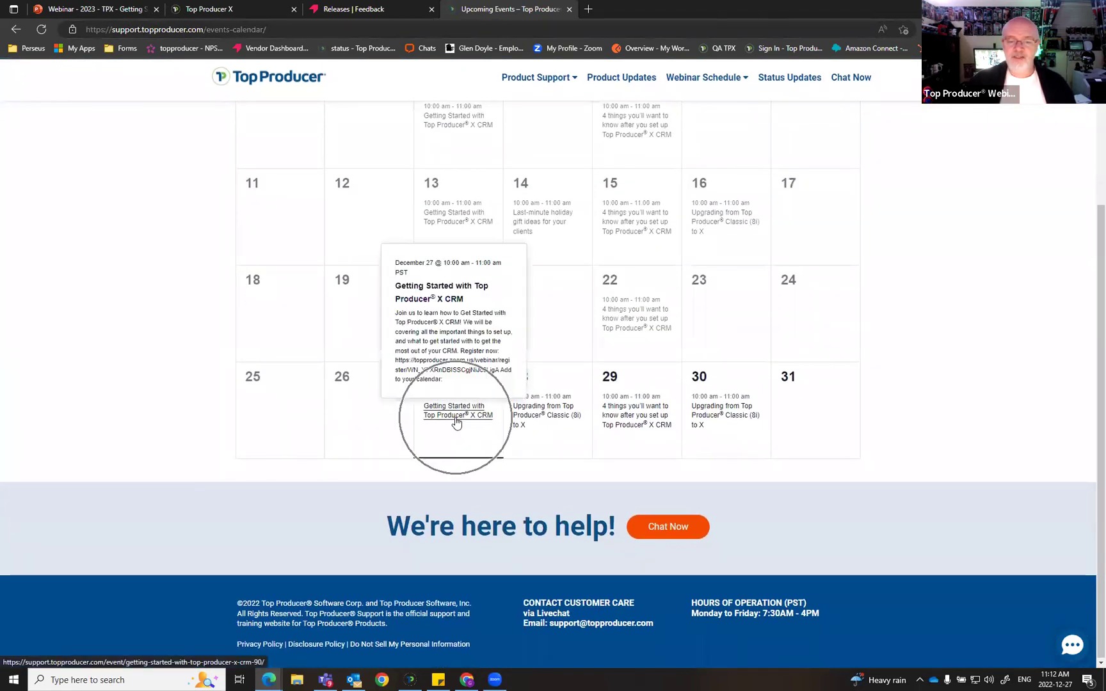
mouse_move(624, 435)
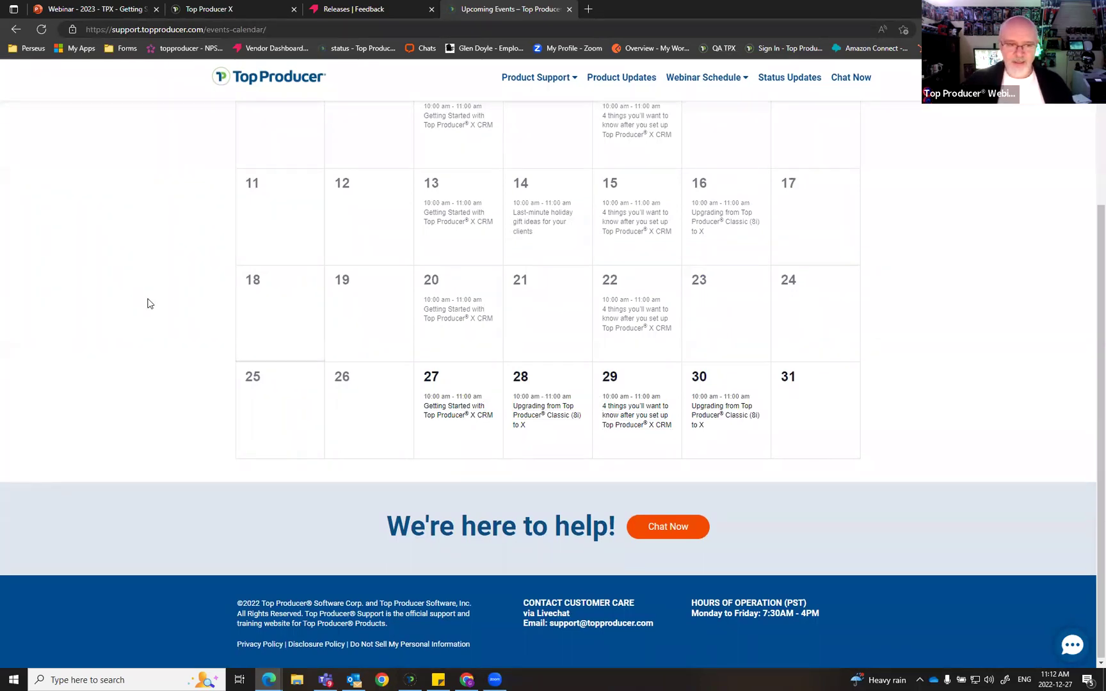
scroll(212, 418, up, 4)
scroll(211, 418, down, 4)
scroll(212, 418, up, 4)
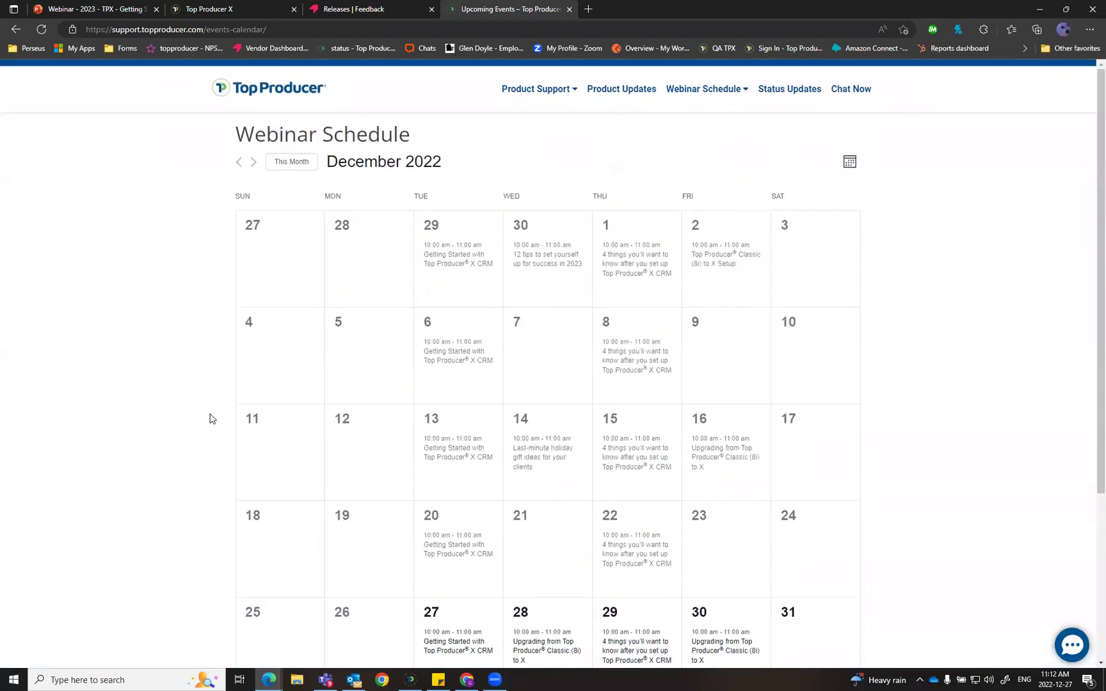
scroll(159, 357, down, 4)
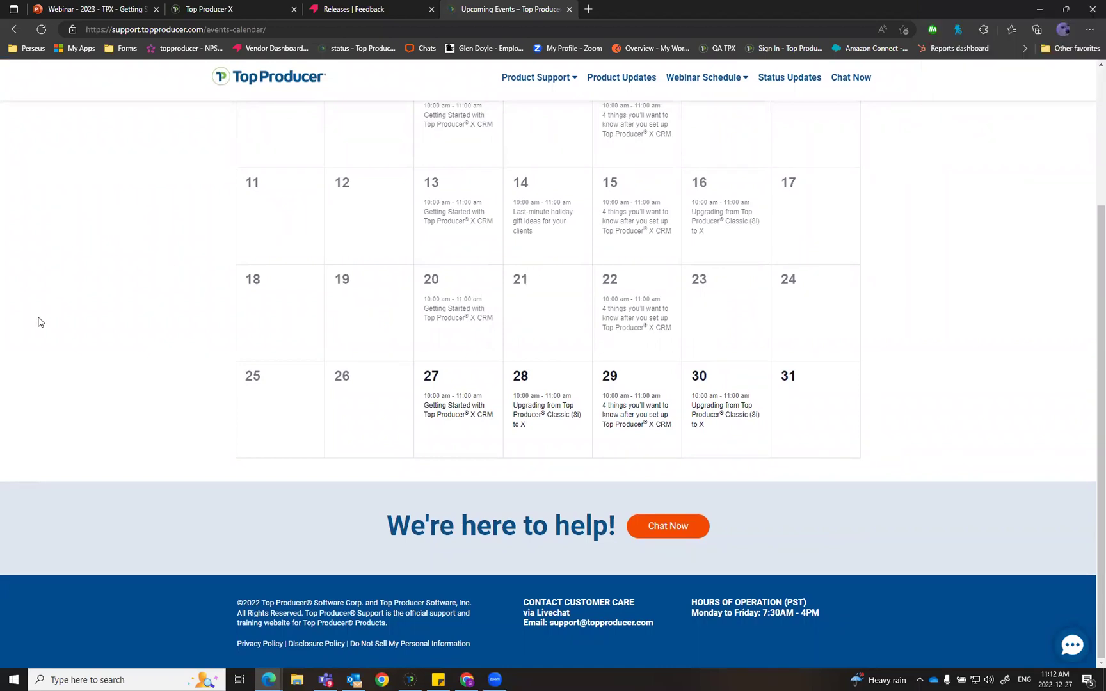
scroll(164, 388, up, 4)
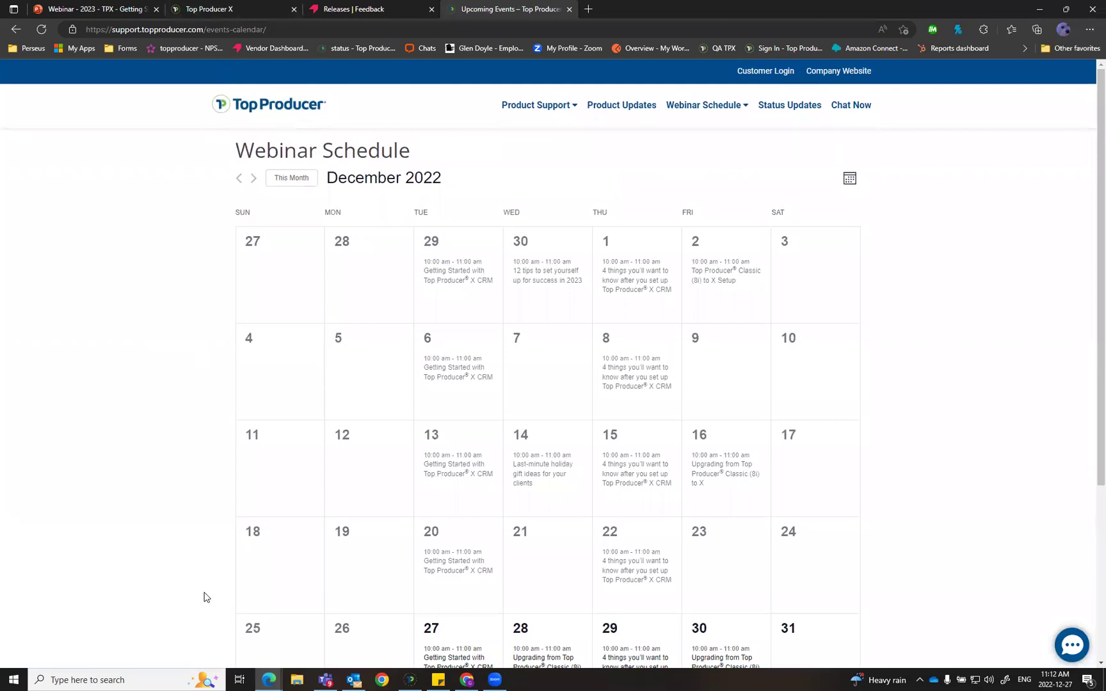
scroll(206, 597, down, 3)
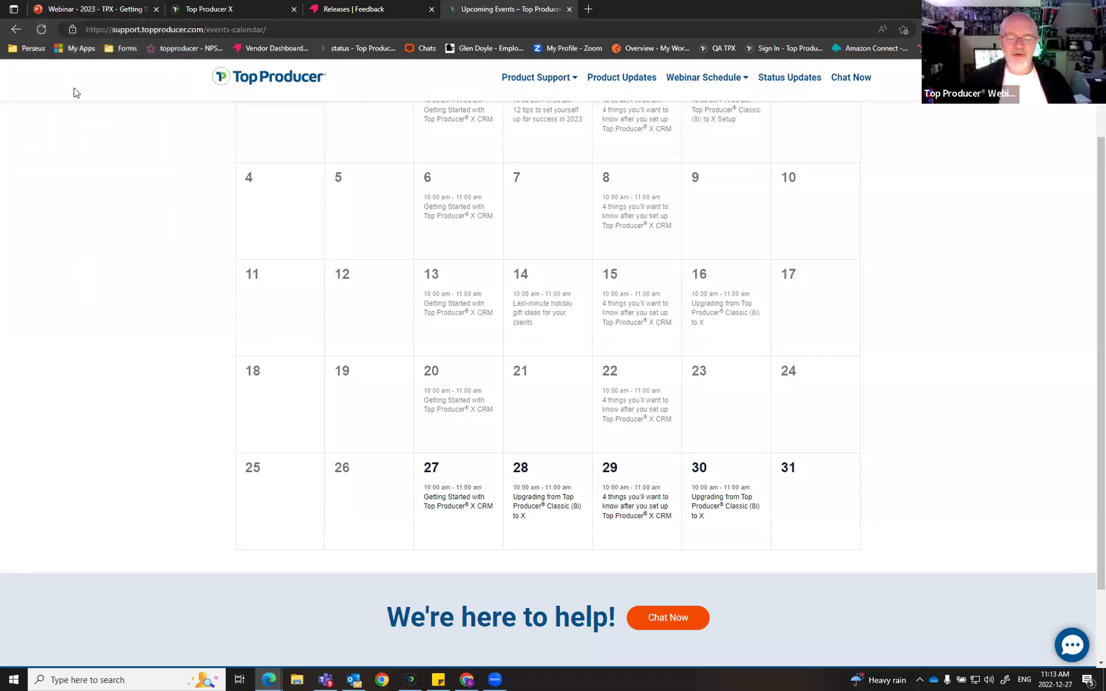
click(90, 16)
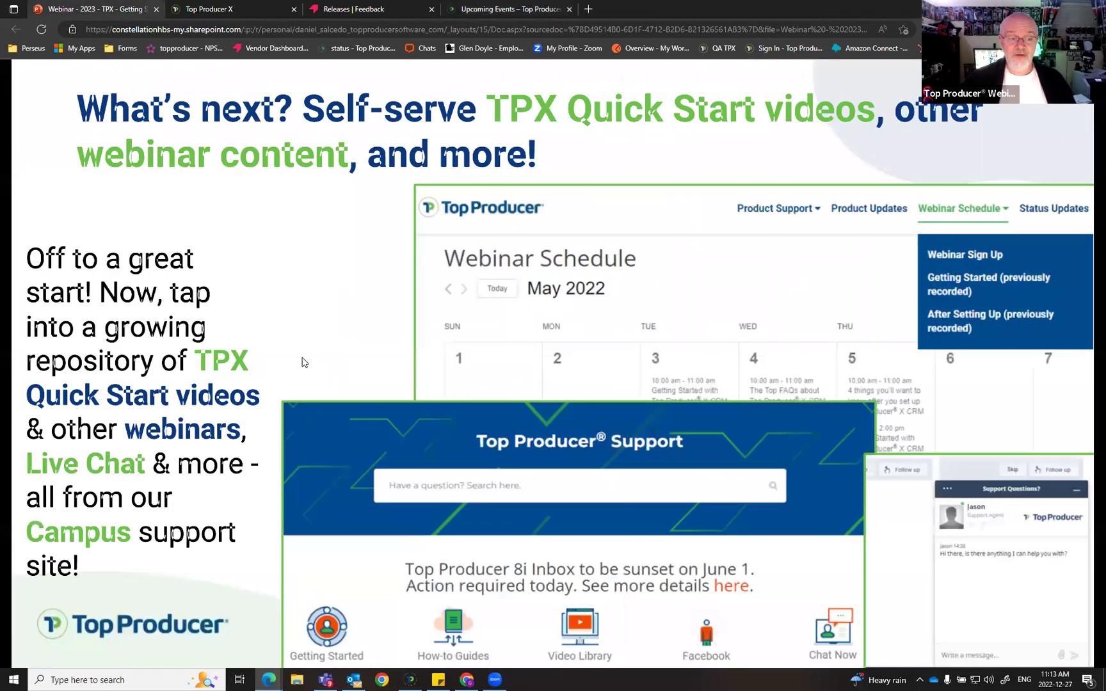
click(311, 289)
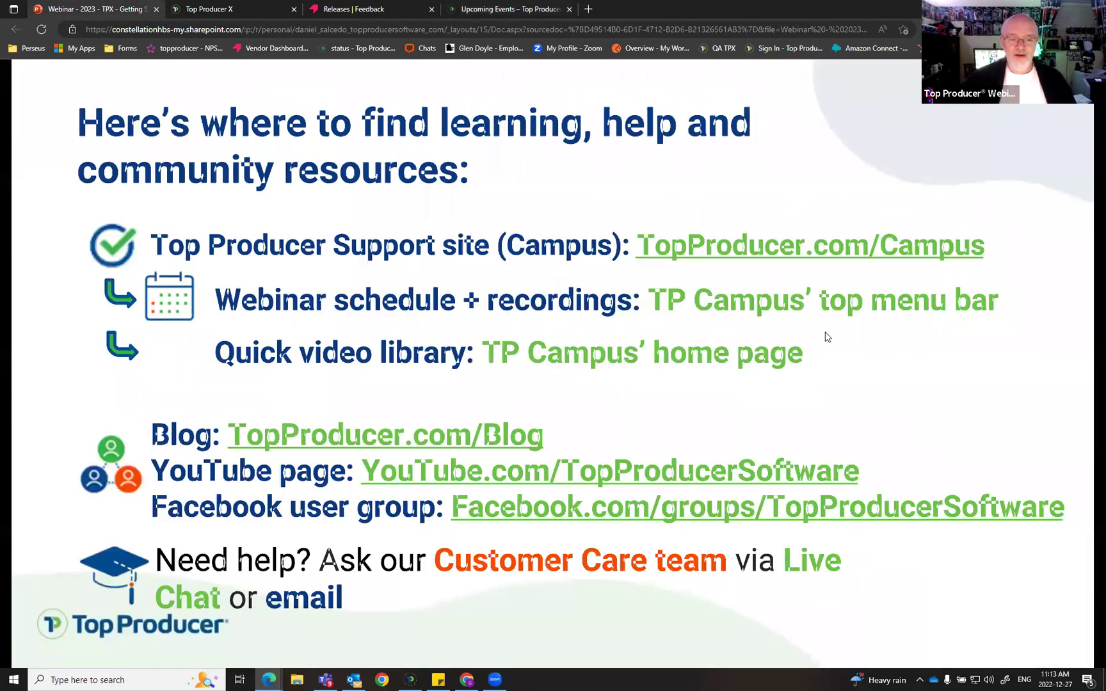